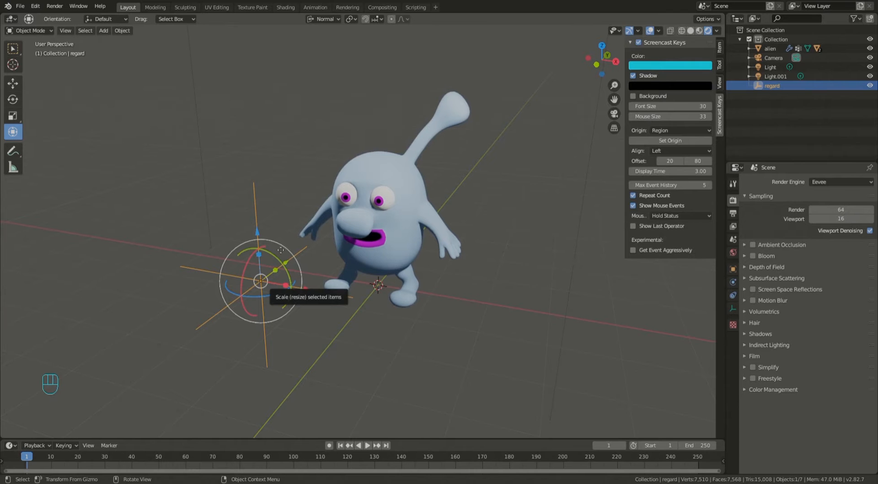
Step: Move the regard empty by about -0.81 m in X, -0.08 m in Y and 0.62 m in Z, and preview the animation
key(g)
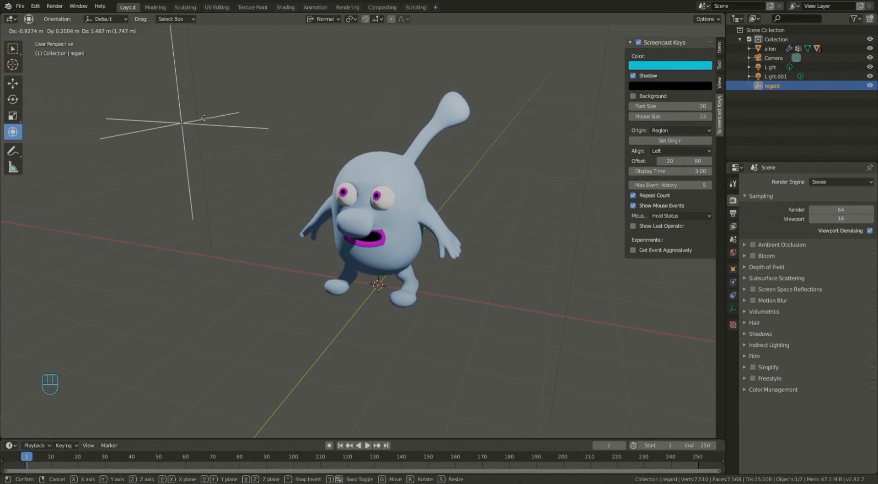
click(158, 184)
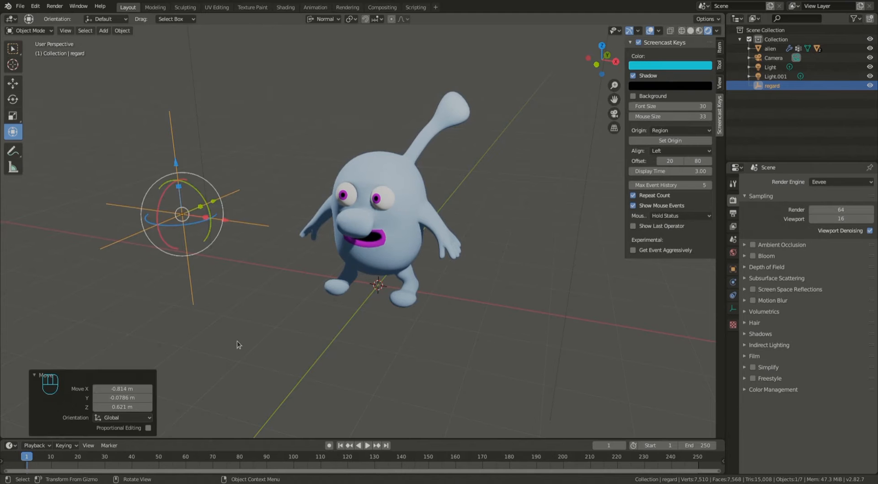
click(236, 341)
key(space)
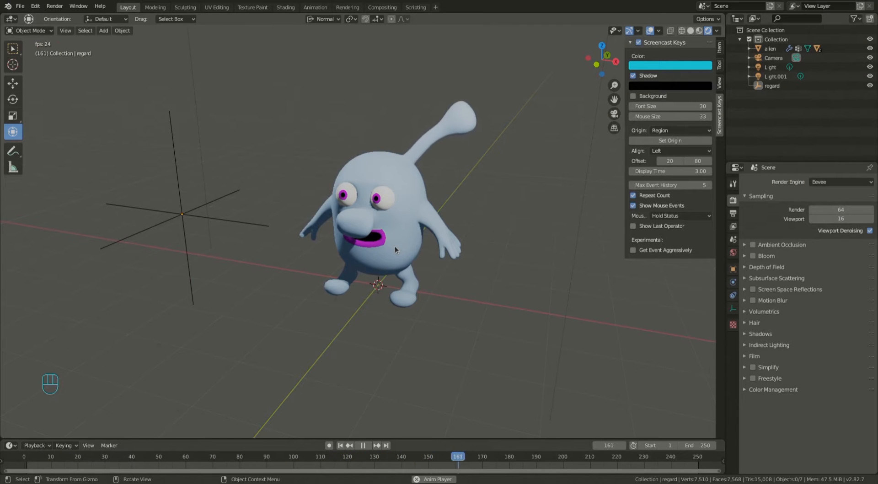
key(Escape)
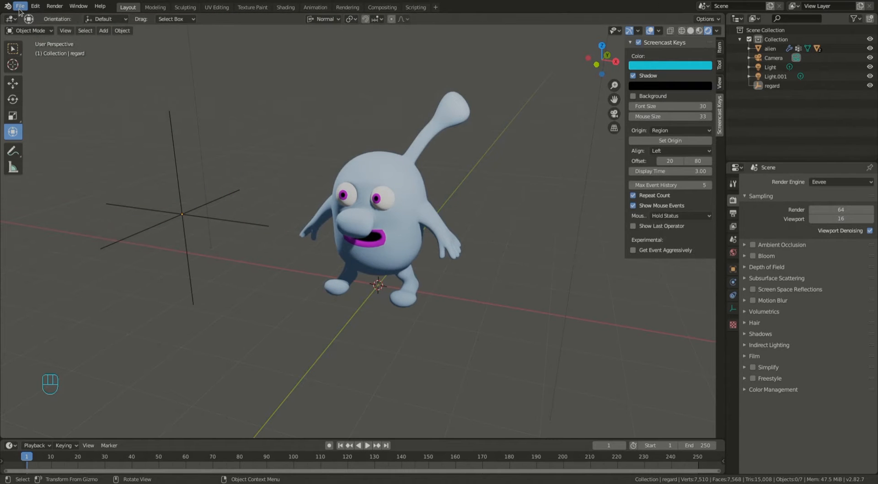
Step: Create a new General file, discarding the unsaved changes to the alien model
click(21, 7)
mouse_move(36, 16)
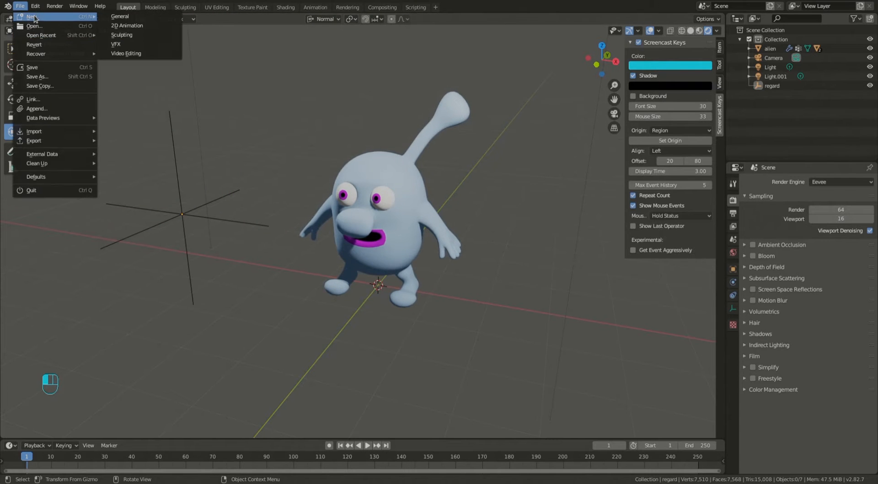
click(134, 19)
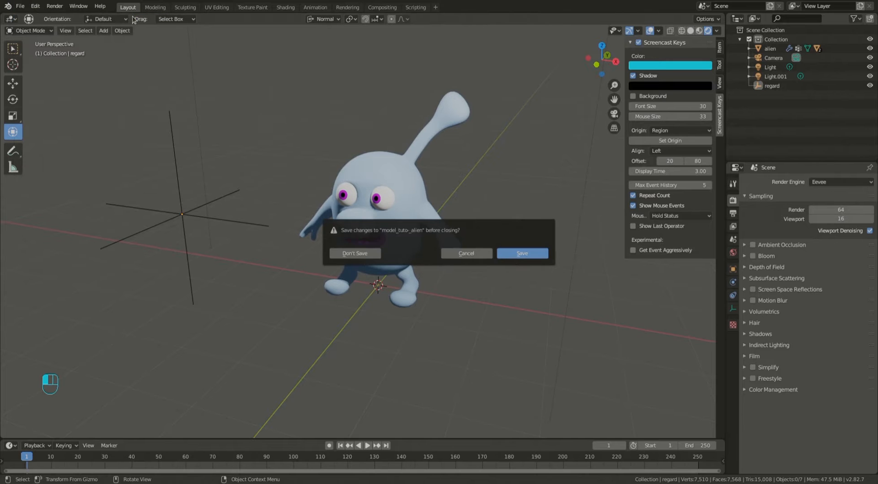
click(362, 247)
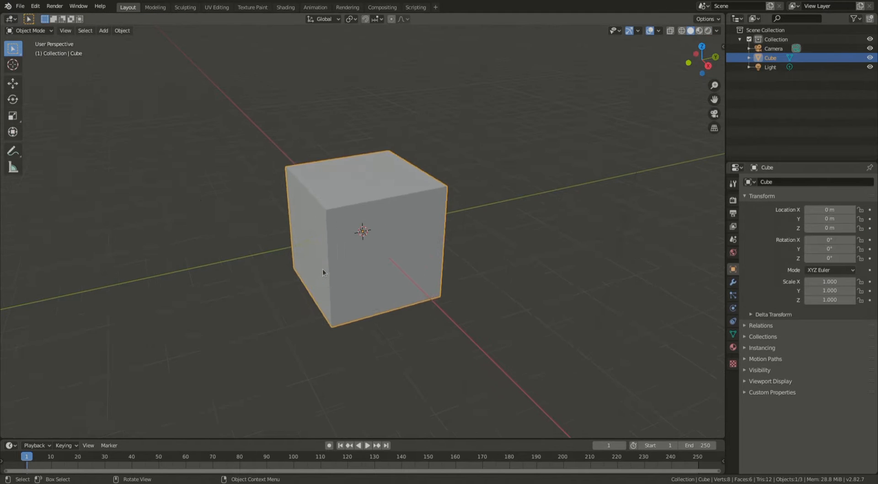
Step: Try a Subdivision Surface modifier with 2 viewport subdivisions on the default cube, and remove it
middle_drag(322, 270, 350, 275)
scroll(350, 276, up, 2)
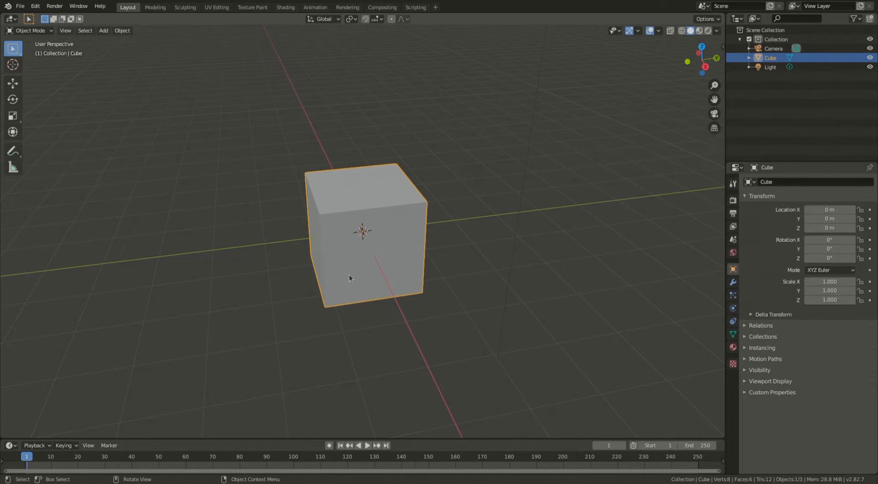
click(732, 283)
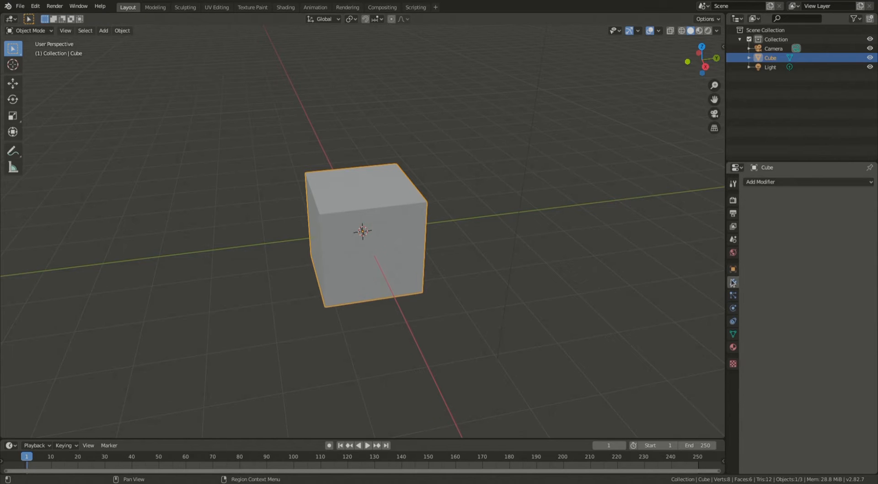
click(766, 182)
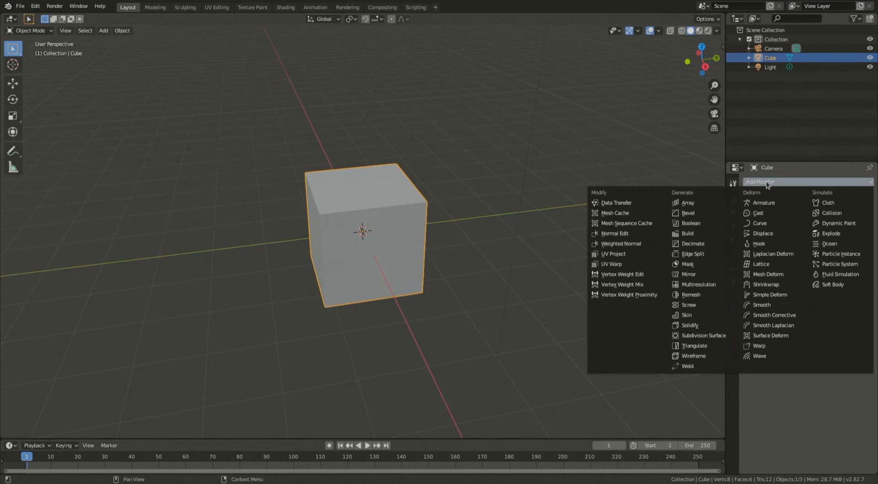
click(697, 335)
scroll(456, 265, up, 1)
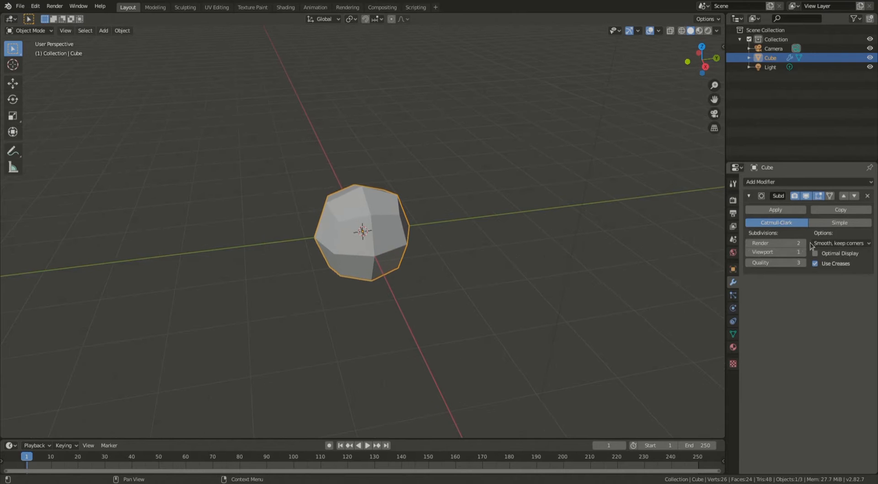
click(800, 252)
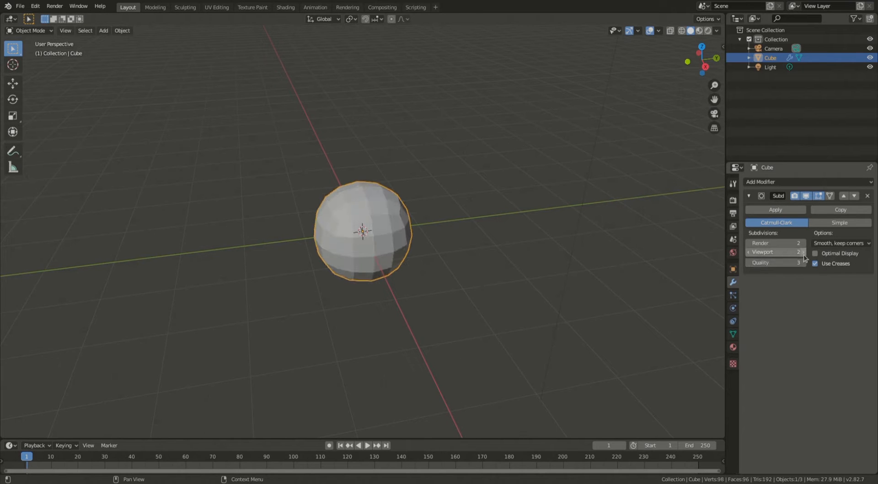
scroll(476, 251, up, 3)
middle_drag(478, 252, 551, 264)
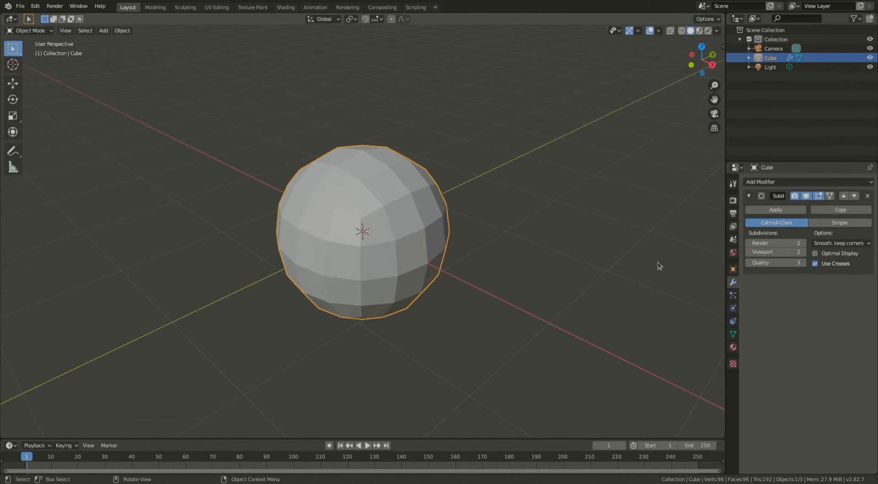
click(867, 196)
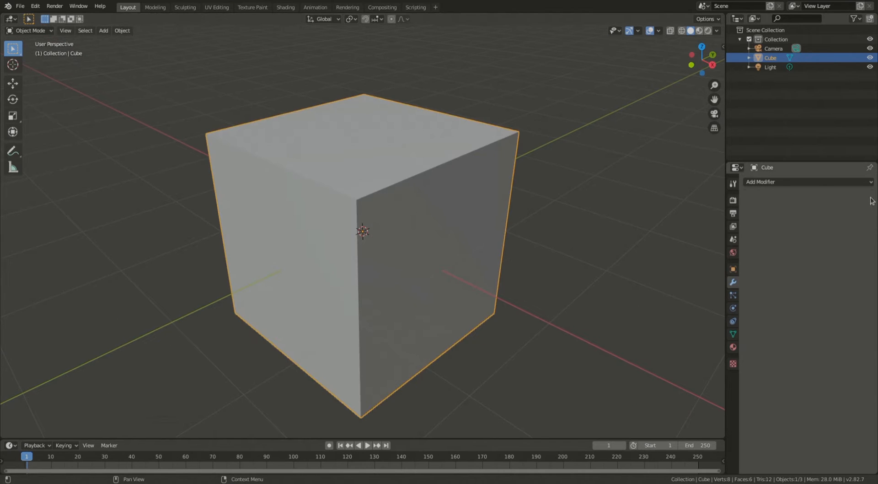
Step: Put the cube into Edit Mode with face selection active
middle_drag(384, 241, 423, 245)
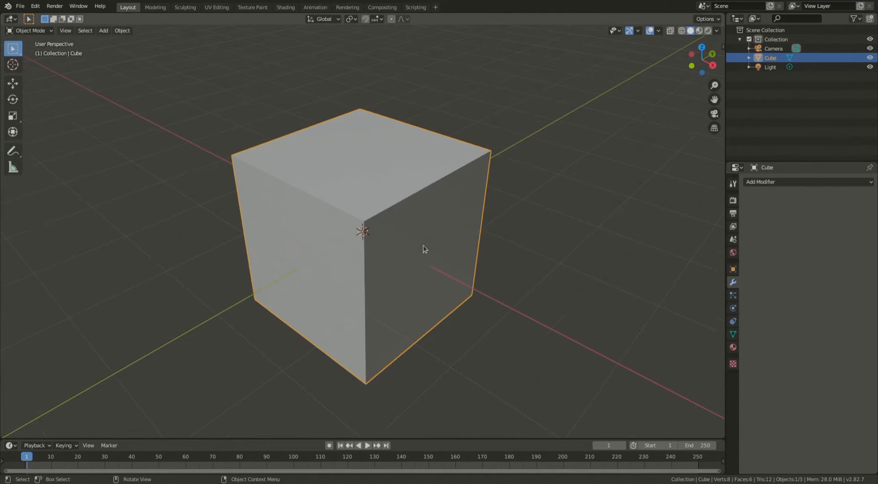
click(28, 31)
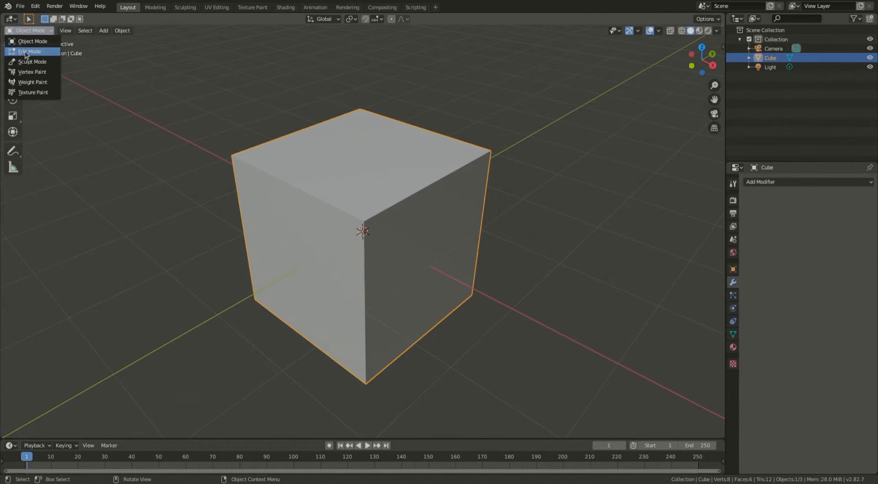
click(28, 52)
middle_drag(359, 220, 345, 186)
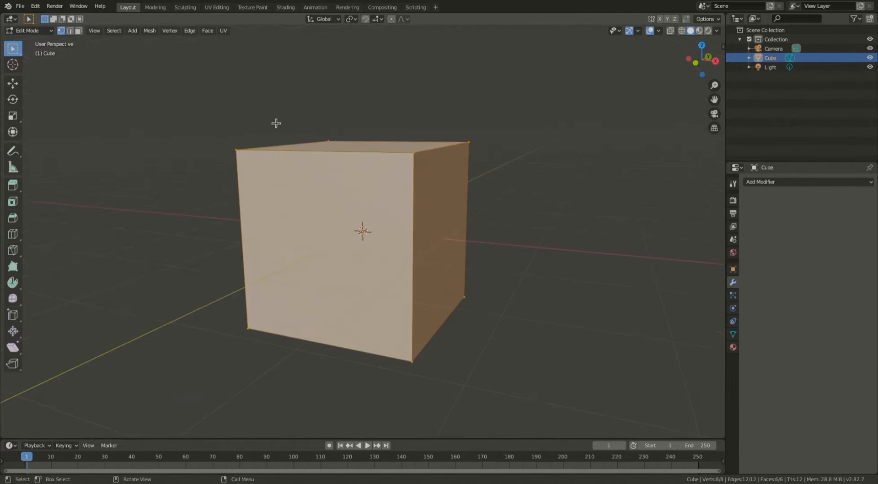
click(78, 31)
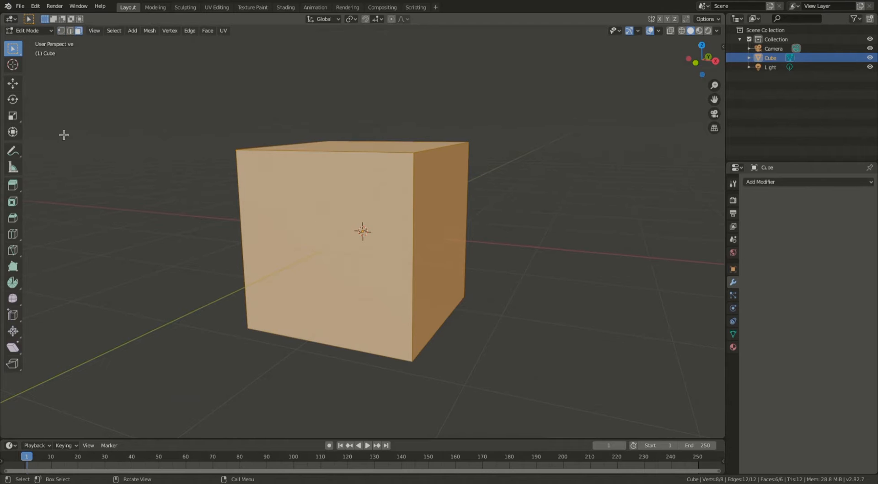
Step: Extrude the cube's top face in place and scale the new face down to about 0.87
middle_drag(292, 233, 341, 122)
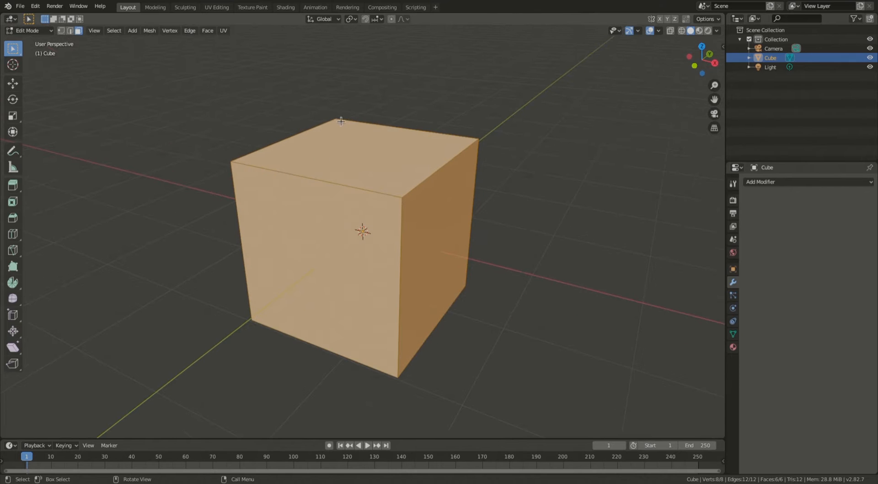
click(342, 149)
middle_drag(363, 181, 334, 190)
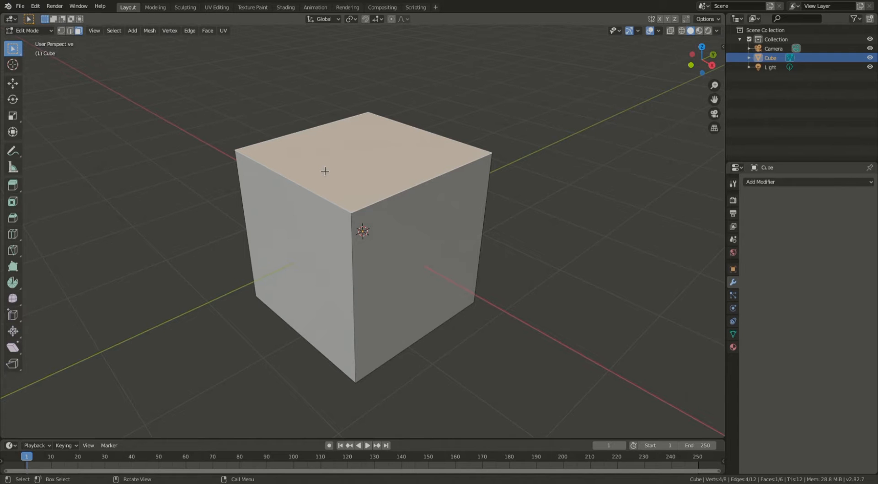
key(e)
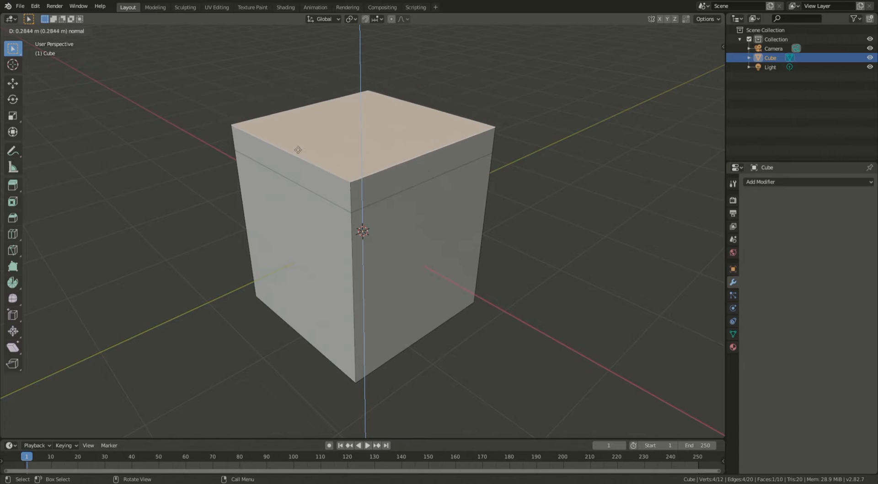
right_click(353, 122)
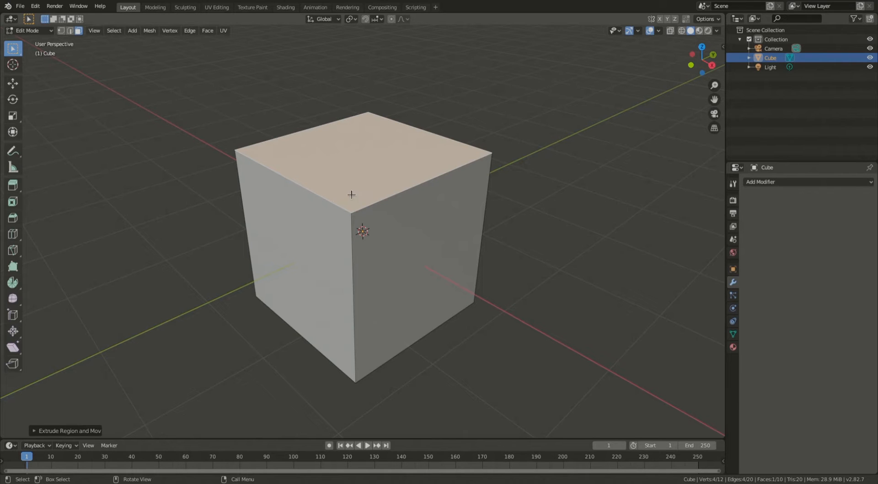
click(366, 180)
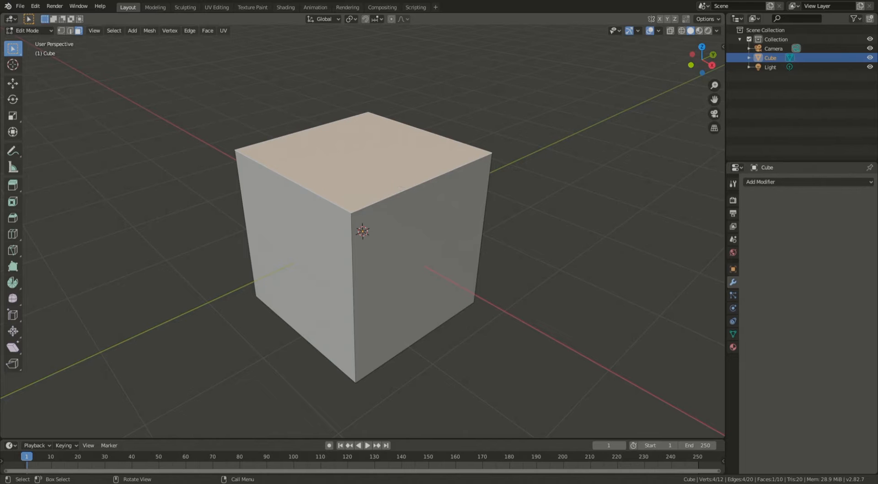
key(s)
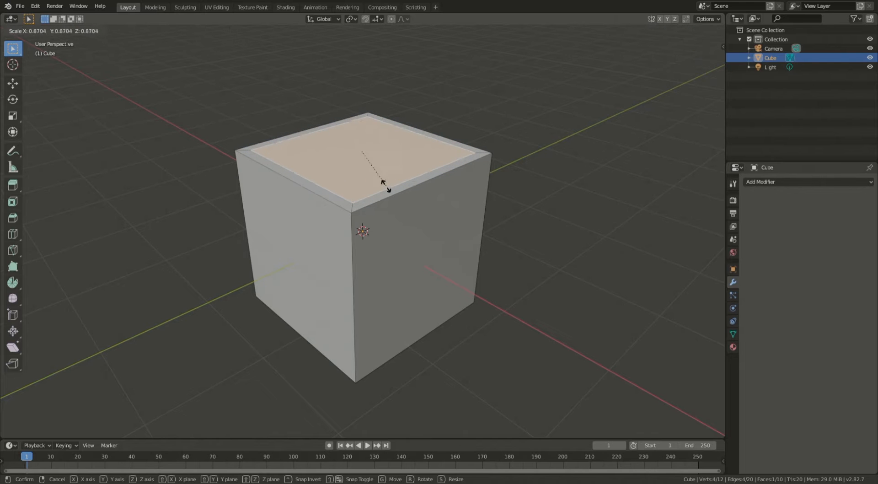
click(384, 190)
Step: Extrude the inset top face in place again and scale the new face to about 0.92
middle_drag(377, 151, 340, 169)
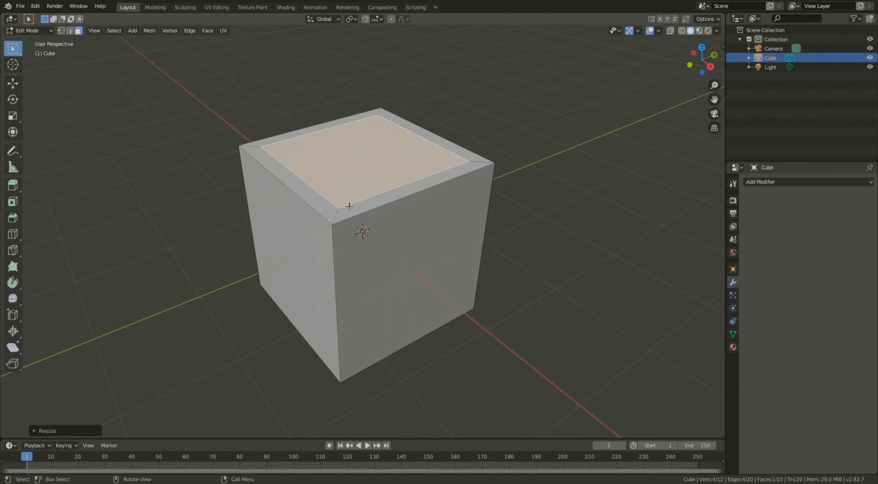
key(e)
right_click(357, 183)
key(s)
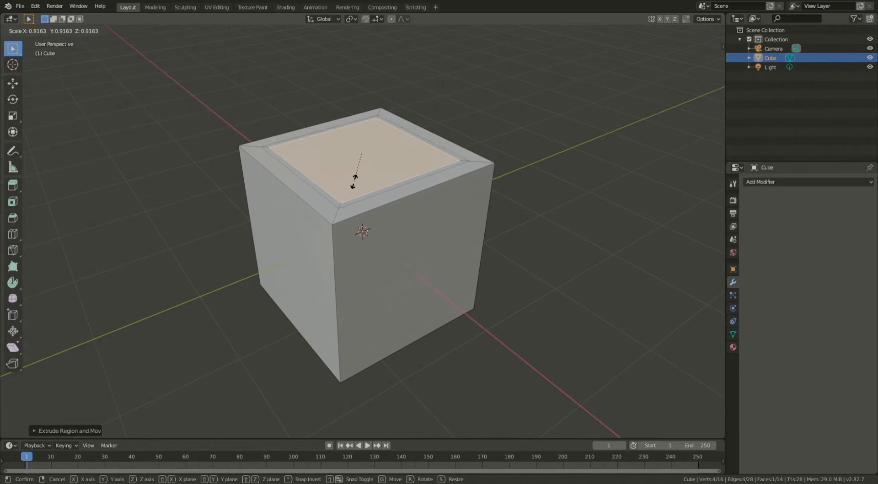
click(355, 181)
Step: Raise the innermost top face along its normal to form a tapered block, using the Transform tool with Normal orientation
middle_drag(179, 80, 205, 134)
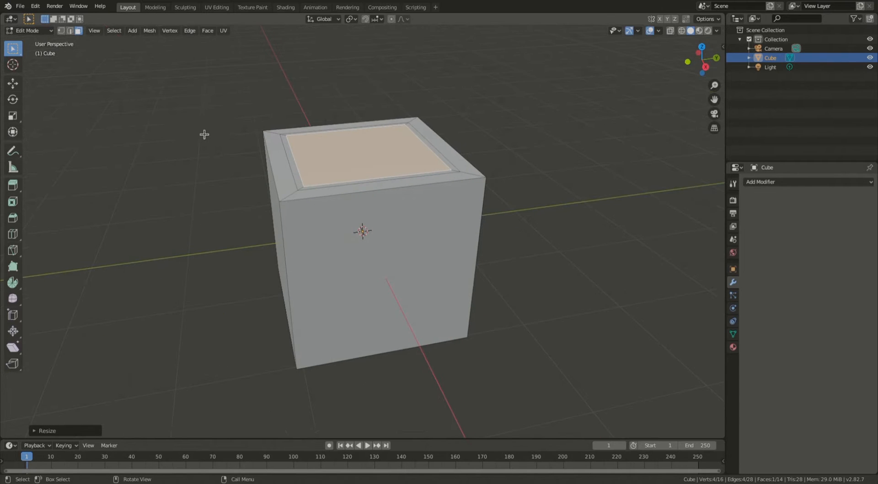
click(13, 132)
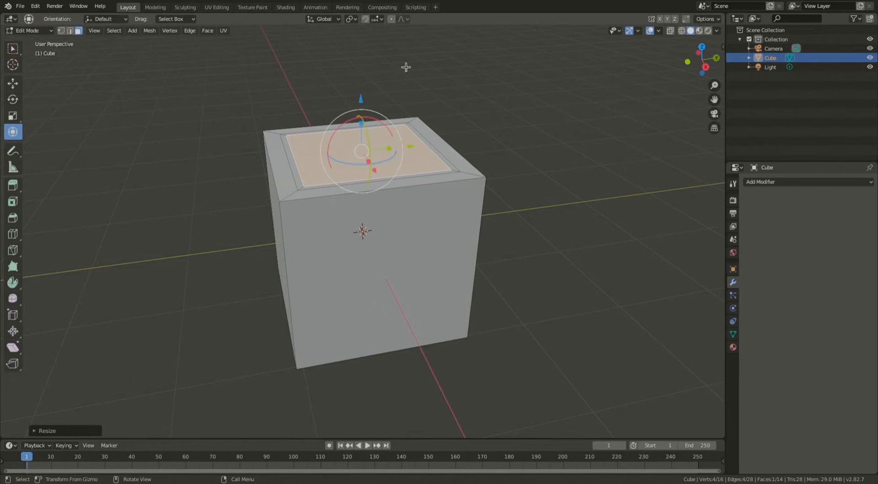
click(339, 20)
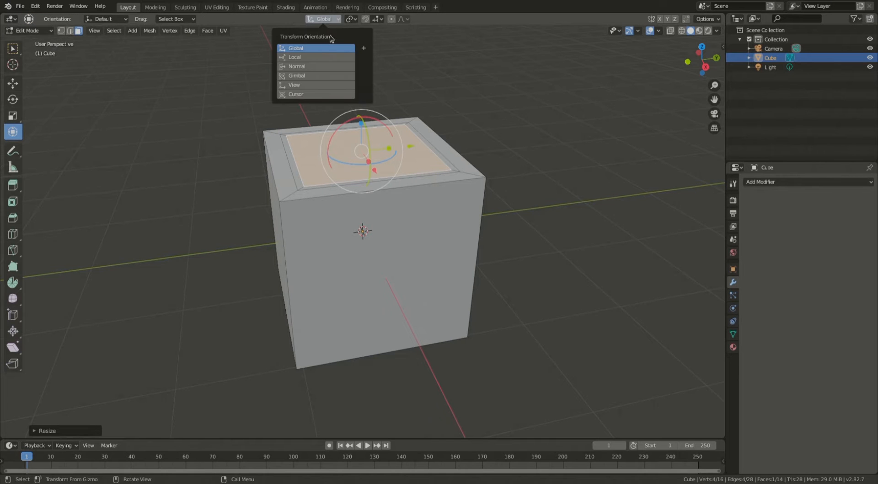
click(321, 66)
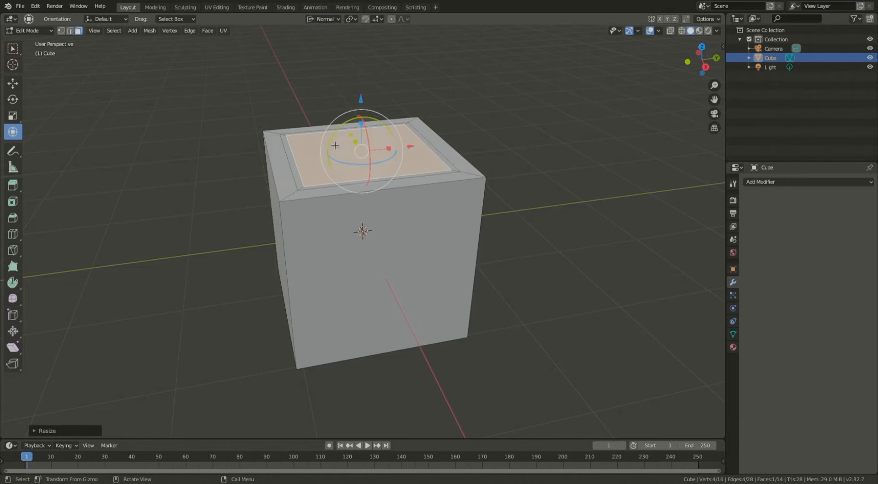
middle_drag(378, 110, 374, 108)
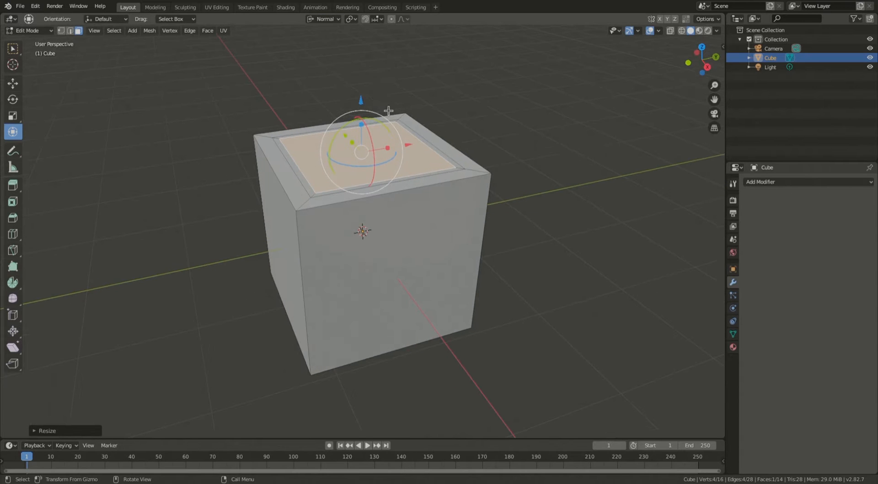
drag(361, 101, 362, 16)
Step: Pull the block's lower front edge outward along the global X axis so the front face slopes
scroll(371, 393, down, 3)
middle_drag(368, 242, 471, 214)
middle_drag(323, 222, 407, 194)
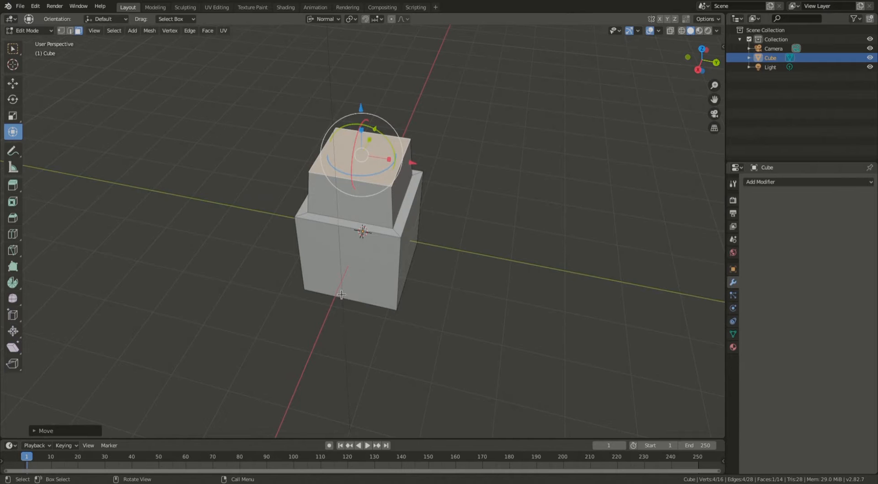
middle_drag(341, 273, 369, 234)
scroll(366, 241, up, 3)
scroll(365, 242, down, 1)
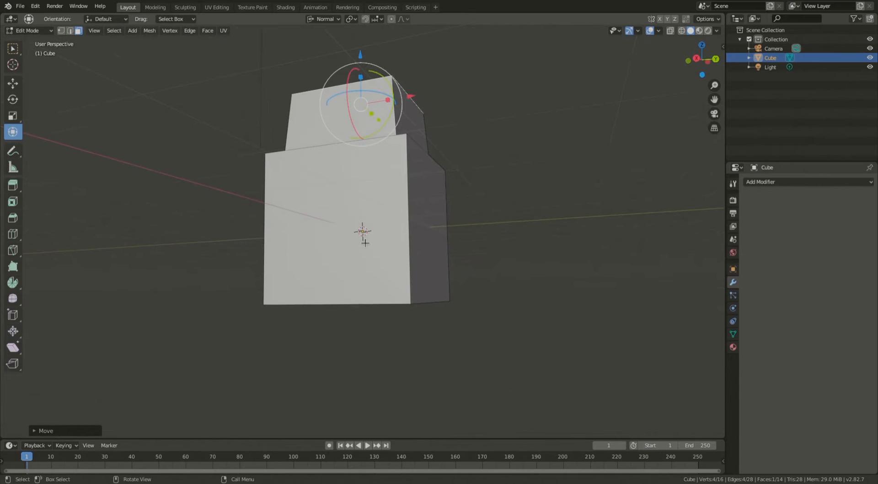
click(69, 31)
click(307, 304)
middle_drag(306, 305, 50, 110)
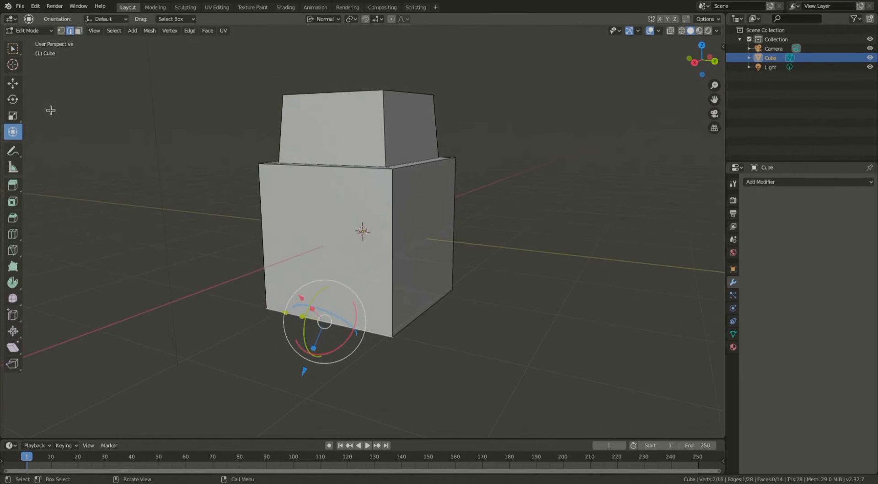
click(324, 22)
click(319, 45)
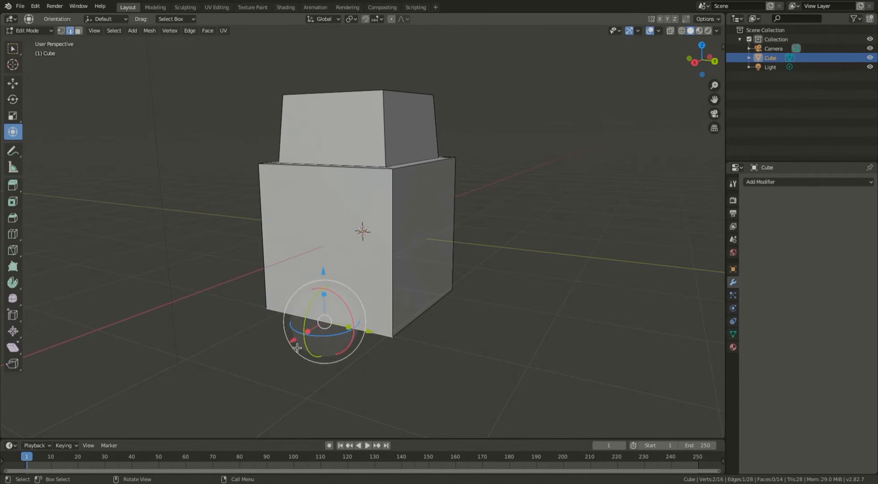
drag(292, 340, 237, 355)
middle_drag(378, 321, 139, 46)
Step: Extrude the sloped front face in place with Normal orientation active and scale the new face down into an inset
click(78, 31)
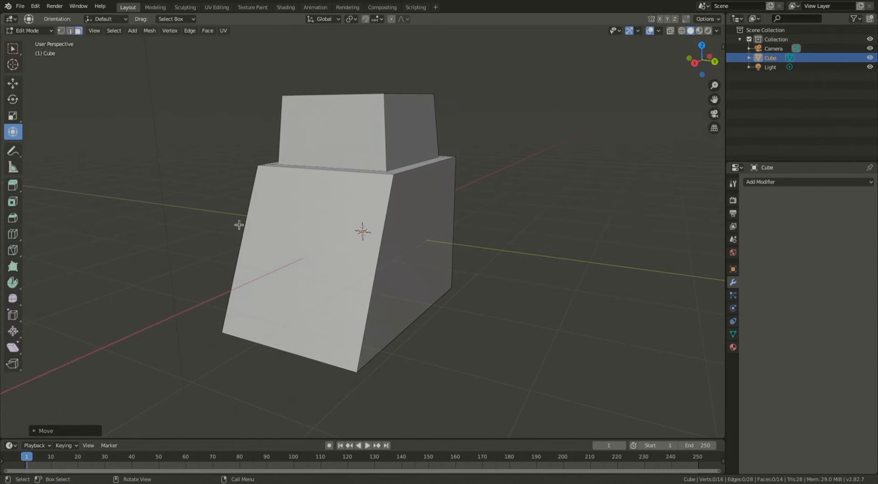
click(287, 232)
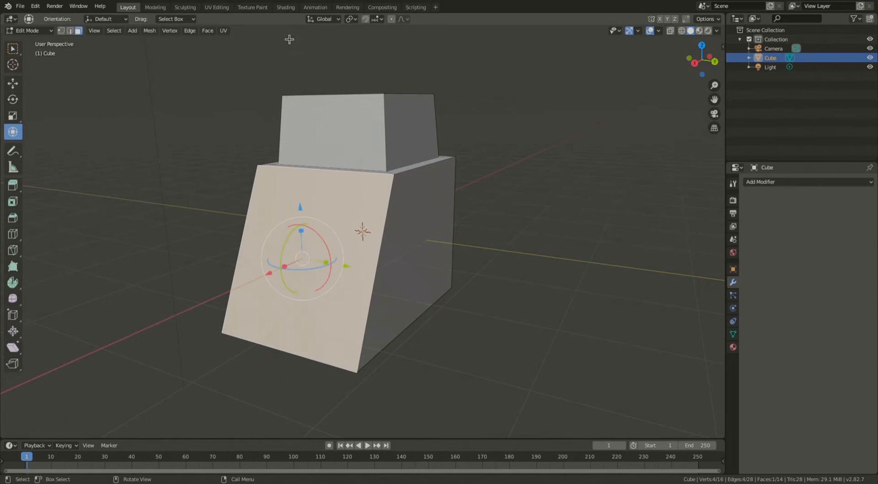
click(338, 20)
click(318, 66)
middle_drag(49, 235, 59, 203)
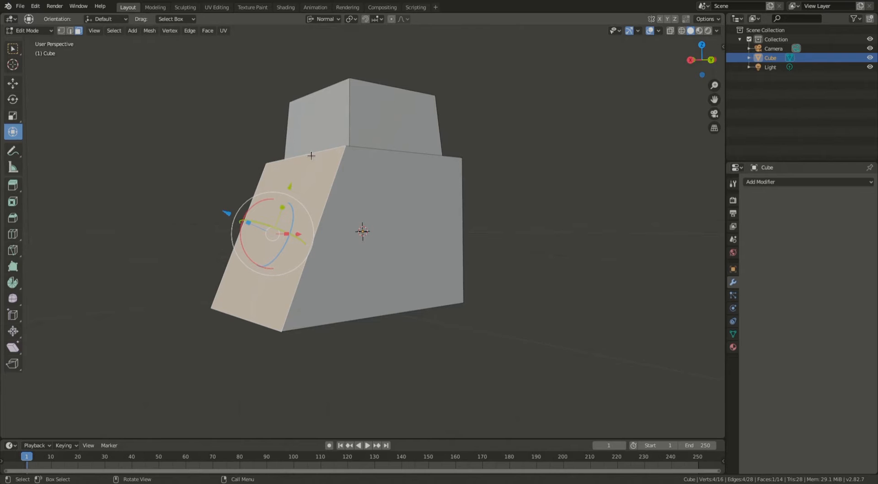
middle_drag(243, 200, 293, 211)
key(e)
right_click(297, 217)
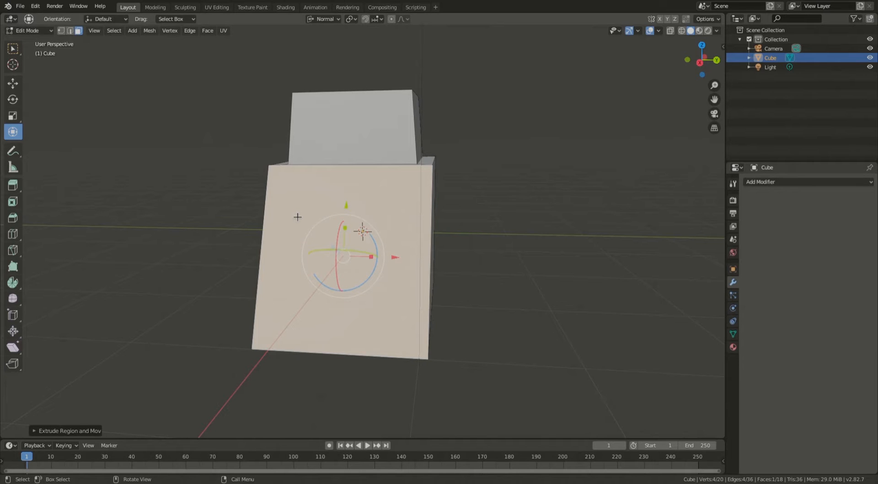
key(s)
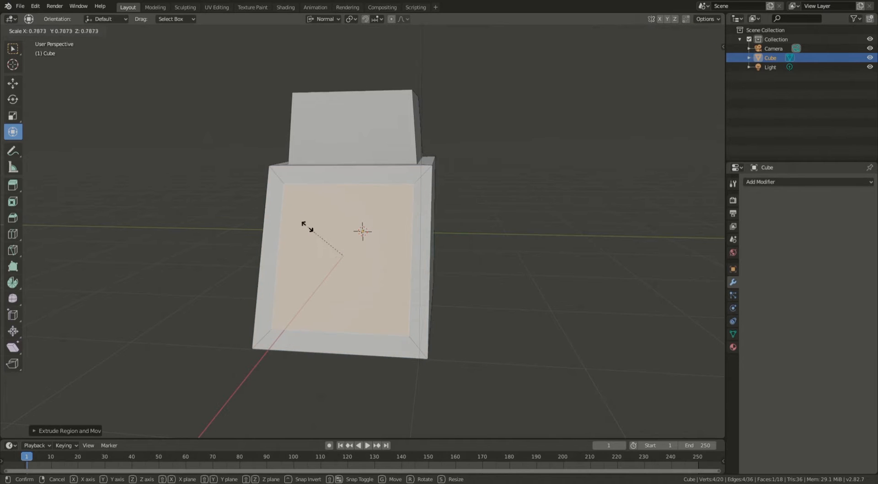
click(309, 232)
middle_drag(402, 248, 533, 233)
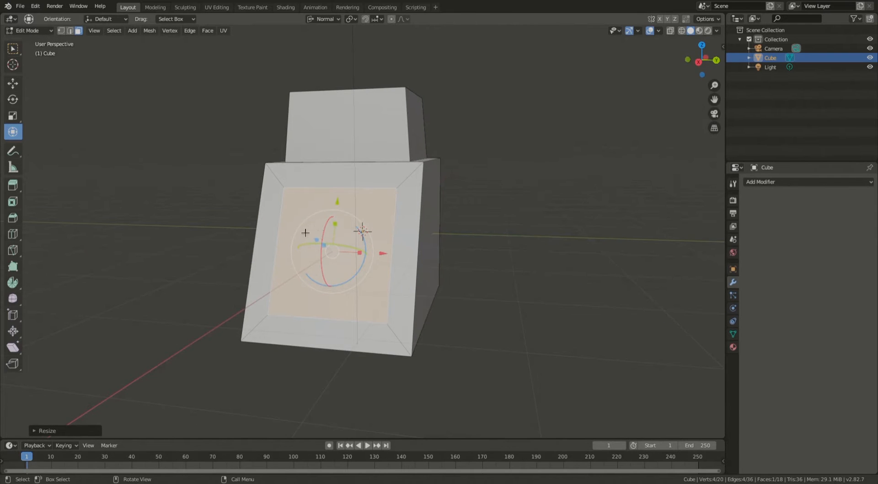
Step: Try pushing the inset front face inward along its normal, and undo the move
middle_drag(309, 232, 273, 223)
drag(249, 220, 316, 247)
key(ctrl+z)
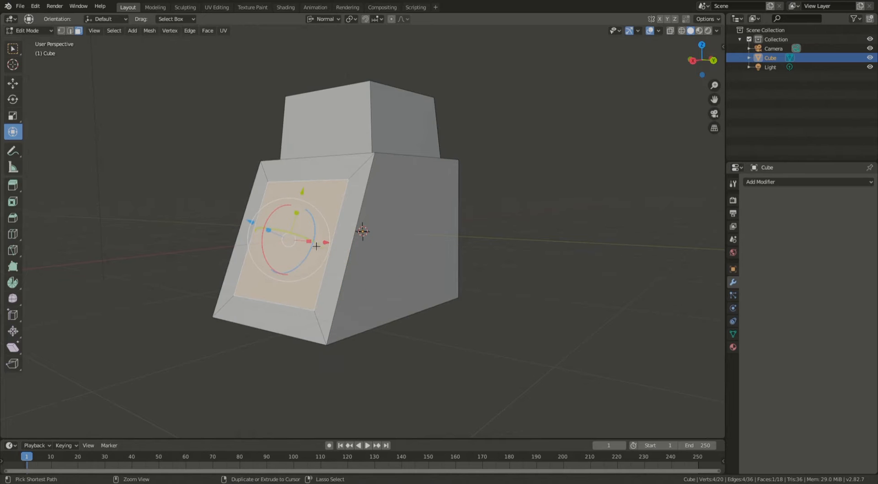
Step: Extrude the inset front face in place, scale the new face down and move it into the block to form a cavity
key(e)
right_click(267, 225)
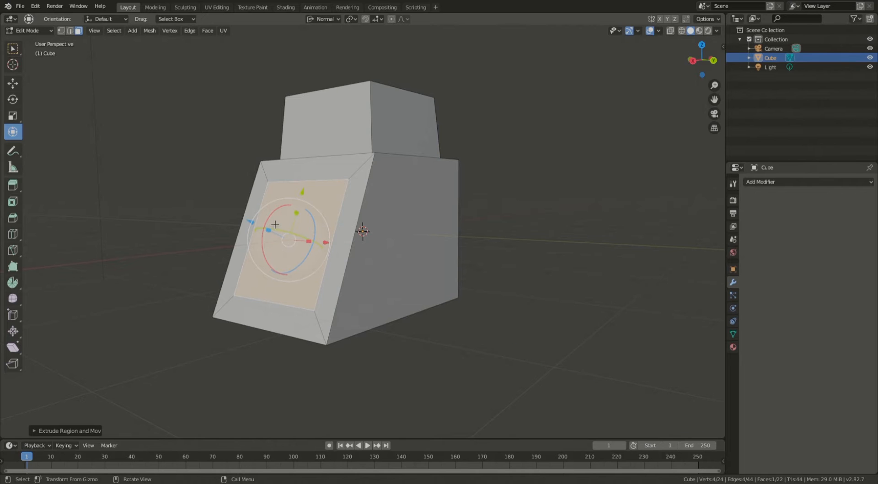
key(s)
click(280, 227)
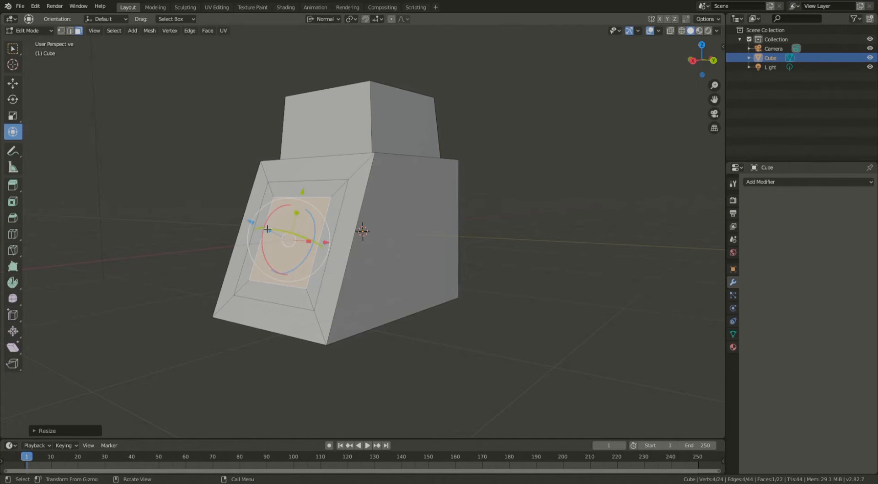
key(g)
click(145, 202)
middle_drag(144, 202, 174, 219)
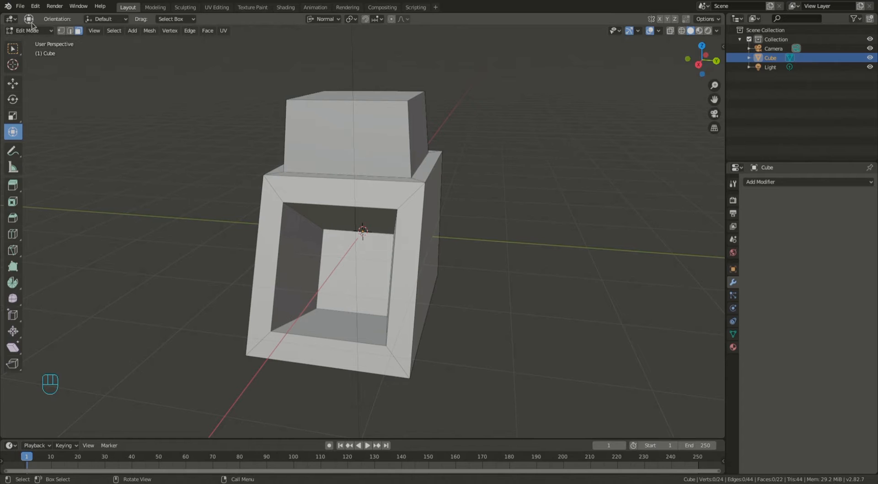
Step: Start a new General file without saving the practice block
click(20, 6)
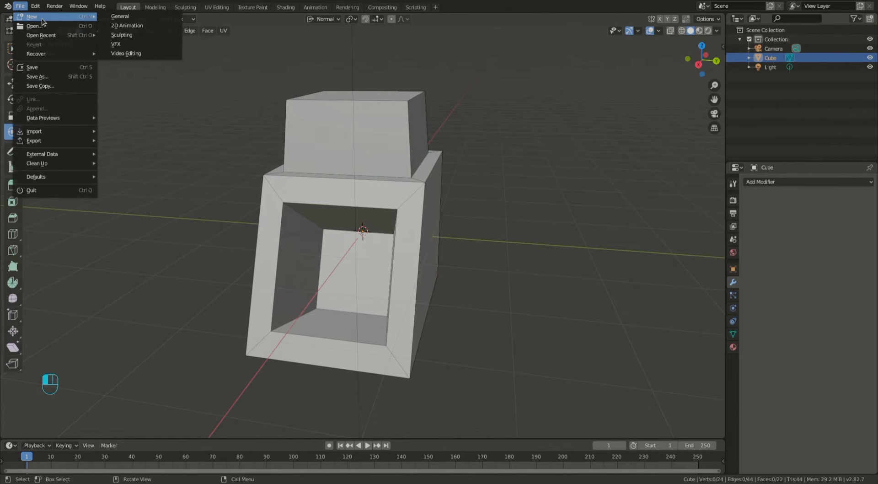
click(127, 19)
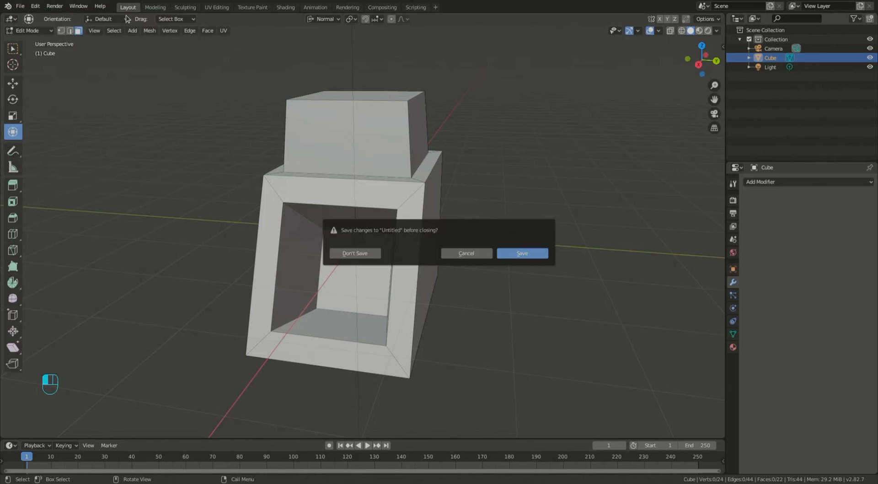
click(361, 254)
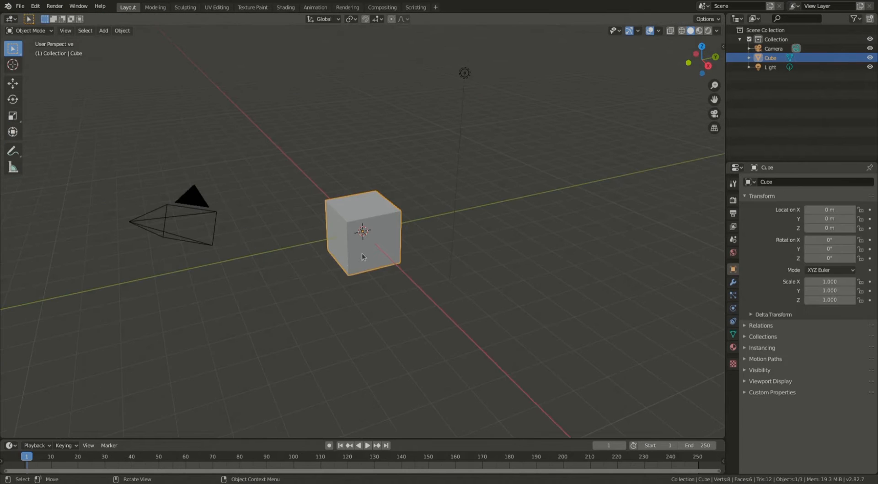
Step: Rename the default cube as alien
scroll(279, 287, up, 4)
middle_drag(586, 337, 569, 329)
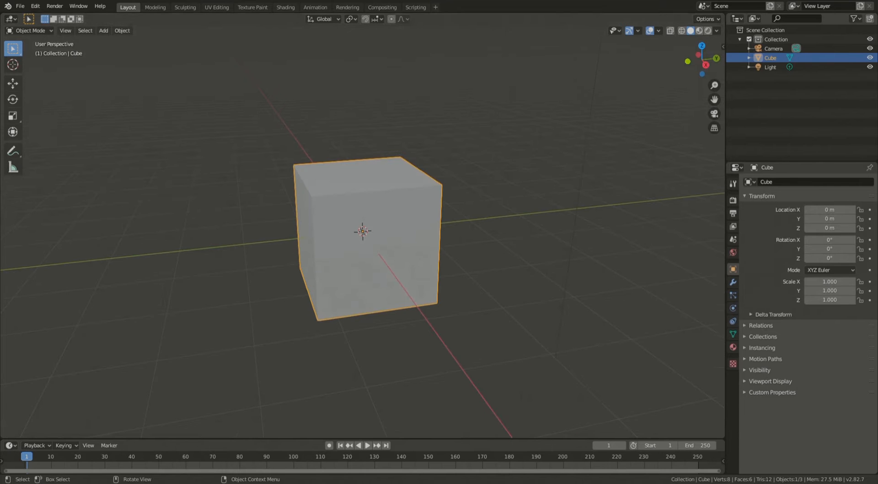
double_click(775, 59)
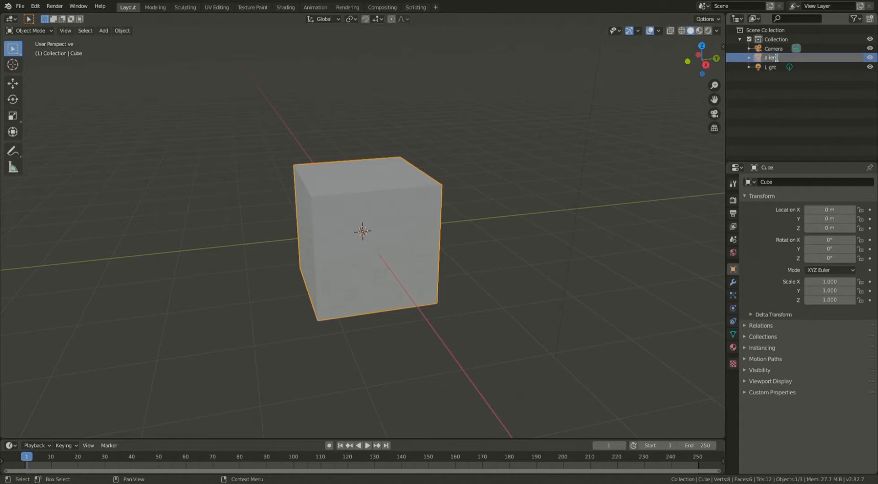
key(Return)
Step: Add a Subdivision Surface modifier to the alien cube with 2 viewport subdivisions
scroll(356, 202, up, 2)
middle_drag(356, 204, 393, 198)
scroll(394, 198, down, 3)
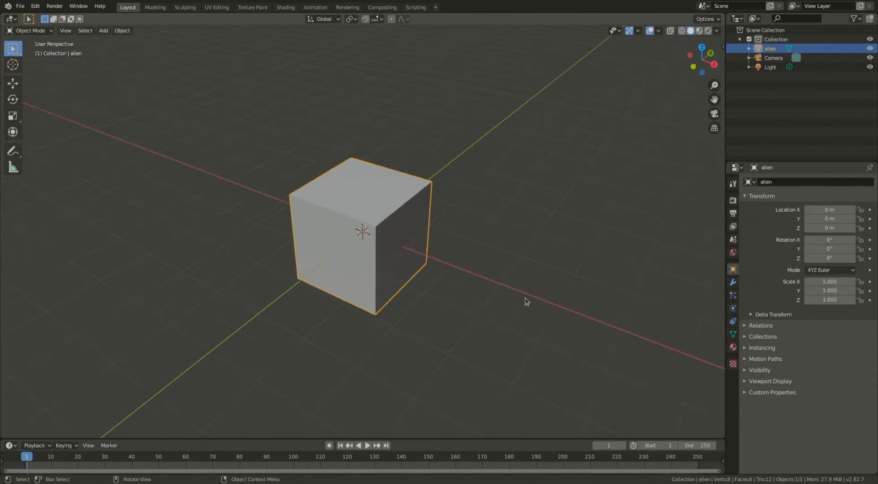
middle_drag(526, 301, 512, 280)
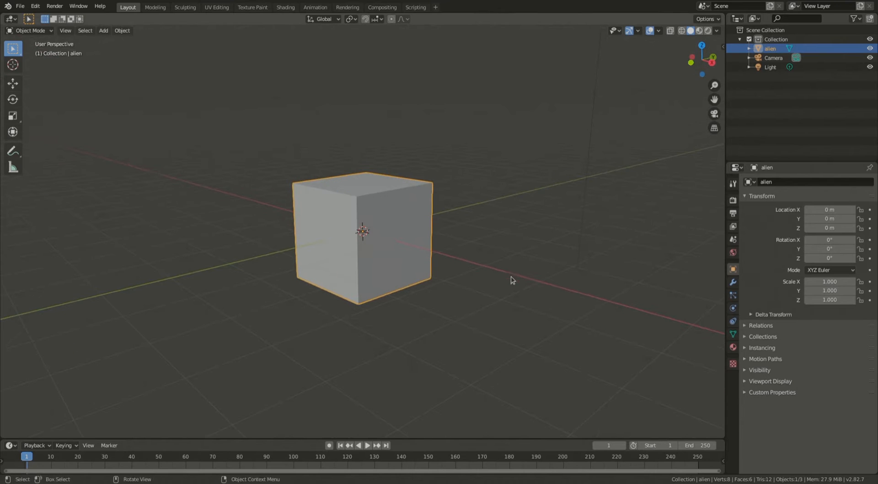
click(733, 282)
click(806, 182)
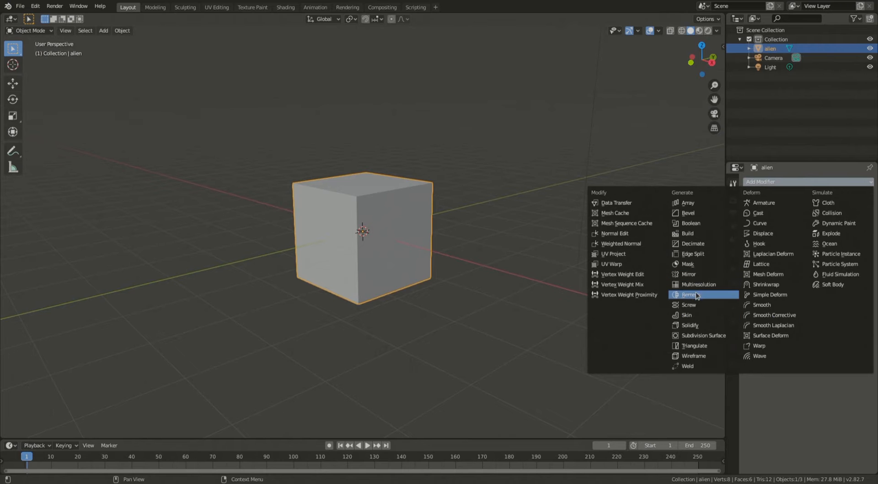
click(700, 335)
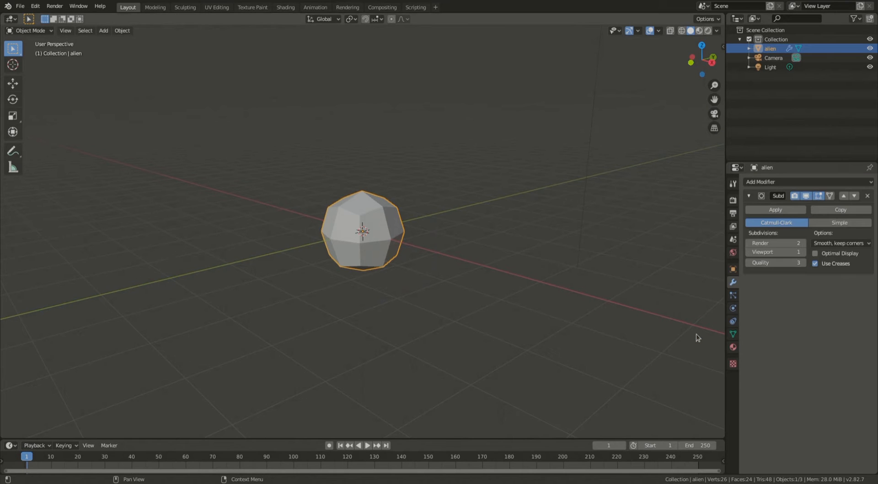
click(804, 252)
Step: Examine the subdivided alien from several angles and compare it with its control cage in Edit Mode
scroll(434, 229, up, 3)
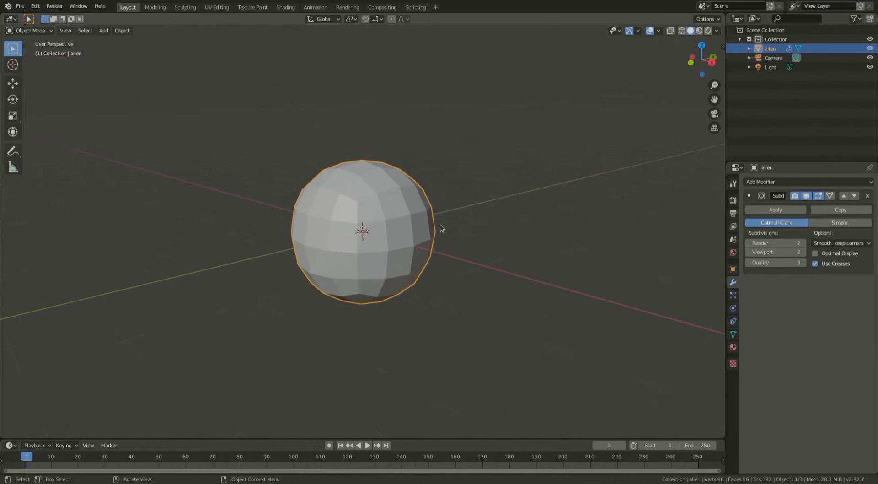
scroll(416, 232, up, 2)
middle_drag(419, 232, 439, 249)
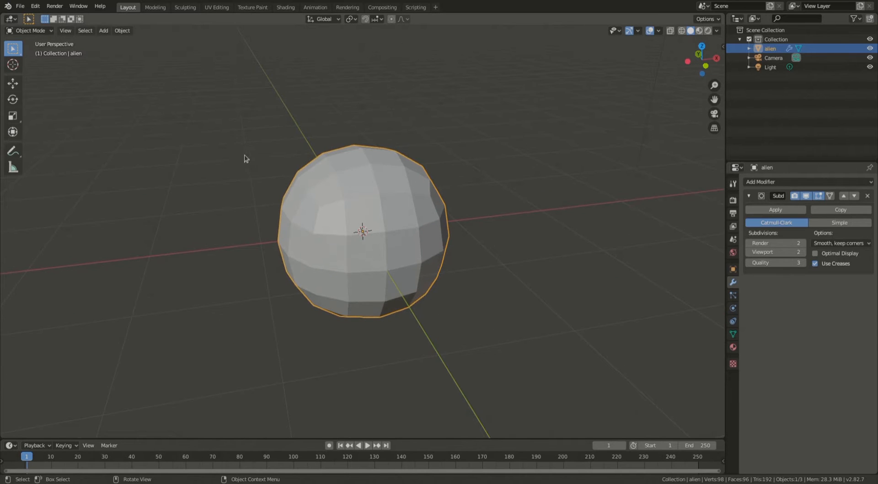
key(Tab)
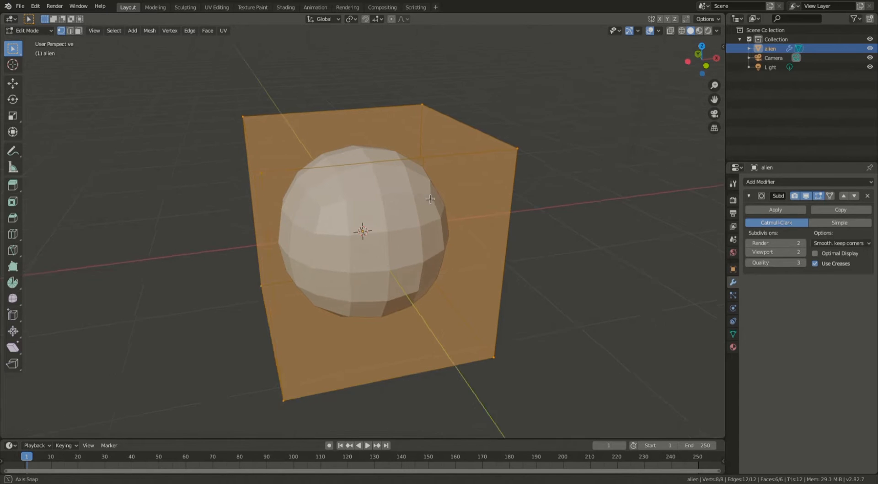
middle_drag(413, 195, 434, 166)
middle_drag(344, 144, 312, 190)
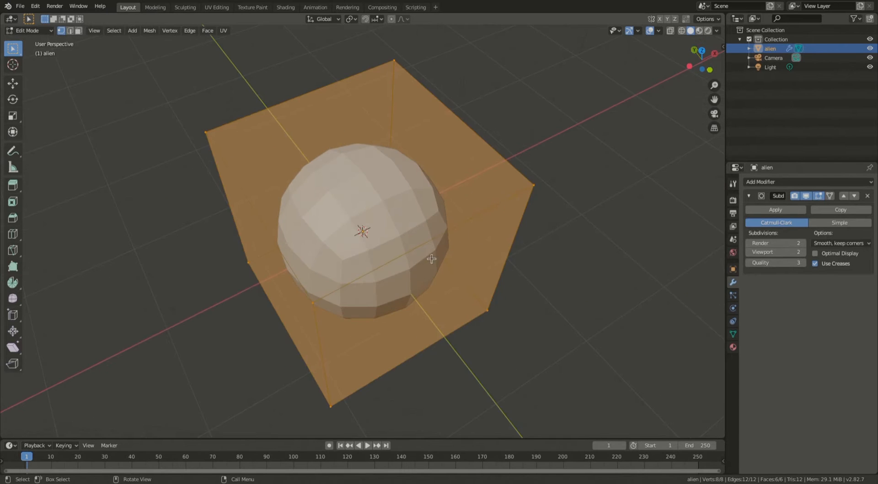
key(Tab)
middle_drag(492, 250, 493, 217)
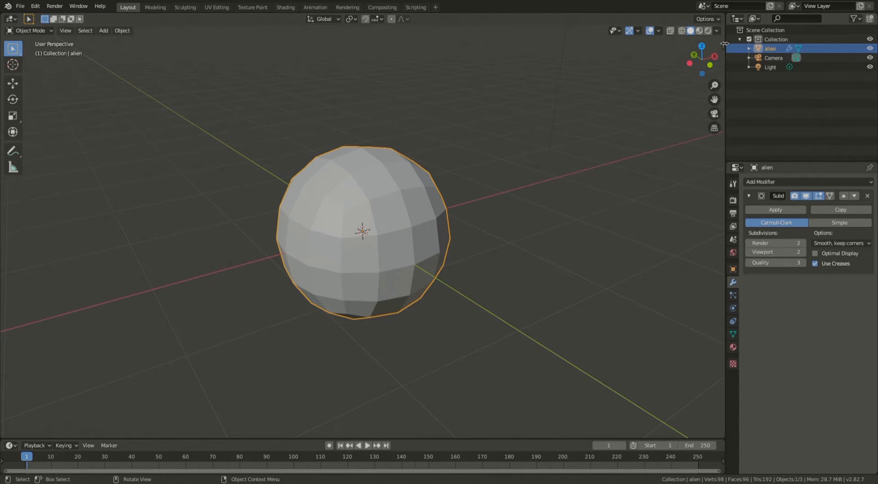
Step: Enable the Screencast Keys display in the viewport and select the alien again
key(n)
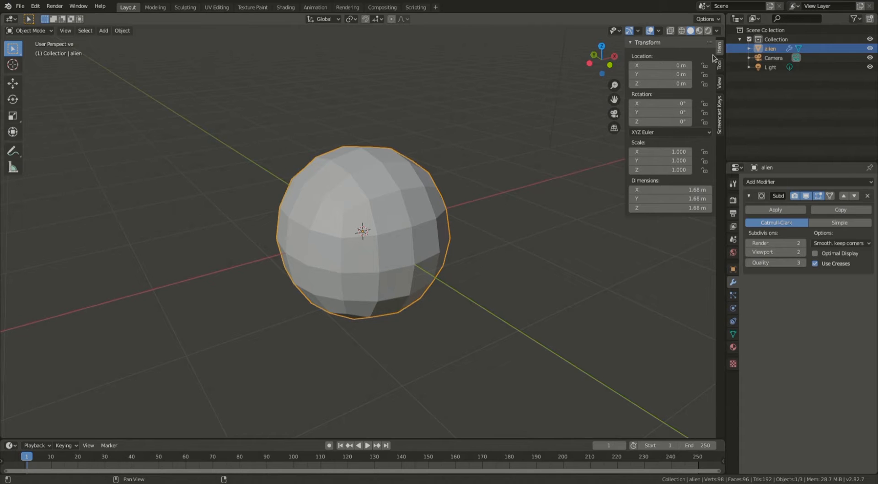
click(720, 120)
click(639, 42)
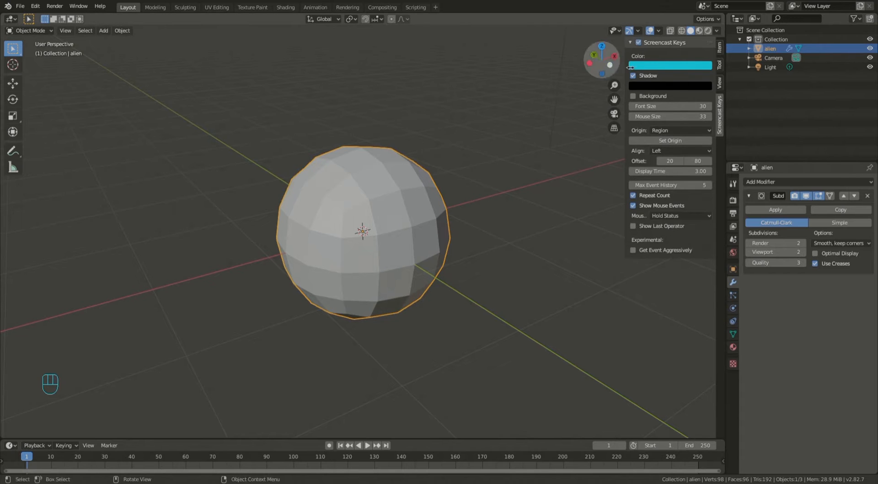
click(558, 166)
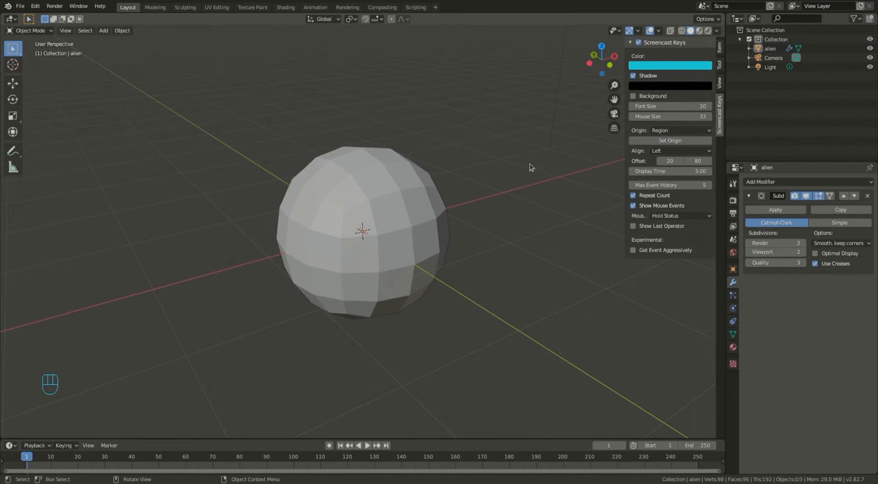
key(n)
click(415, 238)
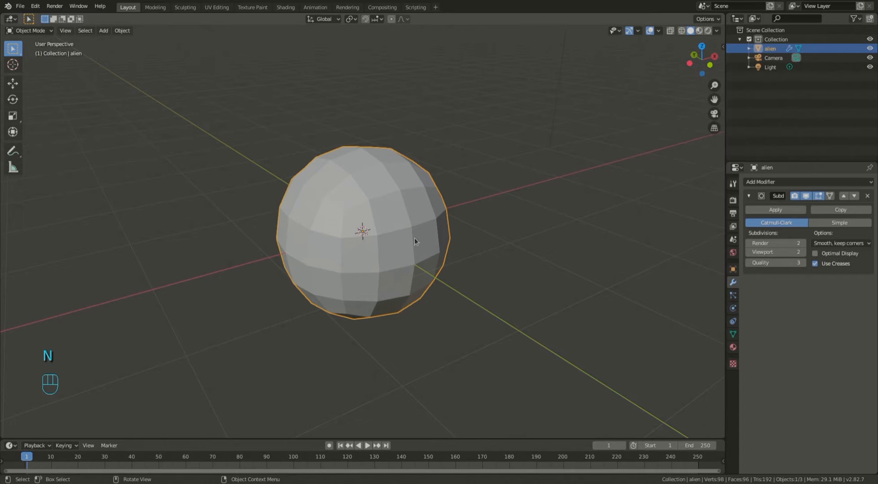
Step: Apply the alien's Subdivision Surface modifier and put the mesh into Edit Mode
key(Tab)
key(Tab)
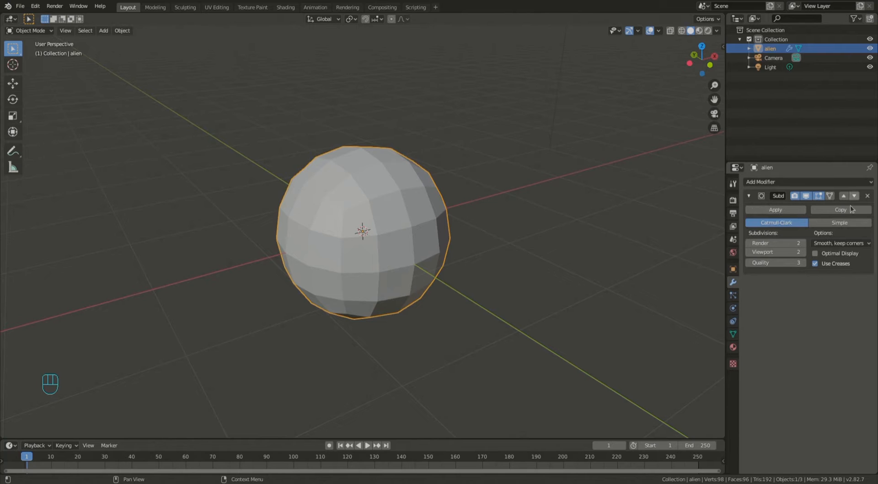
click(773, 212)
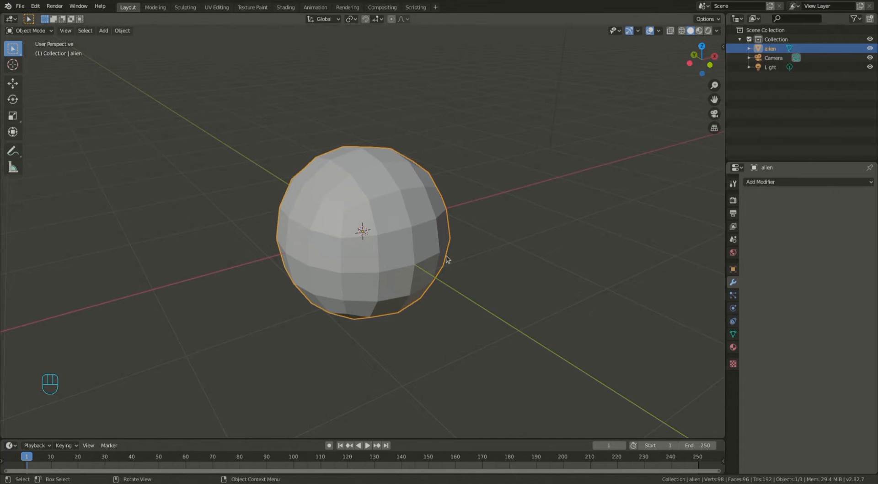
key(Tab)
middle_drag(425, 234, 400, 270)
middle_drag(469, 264, 462, 286)
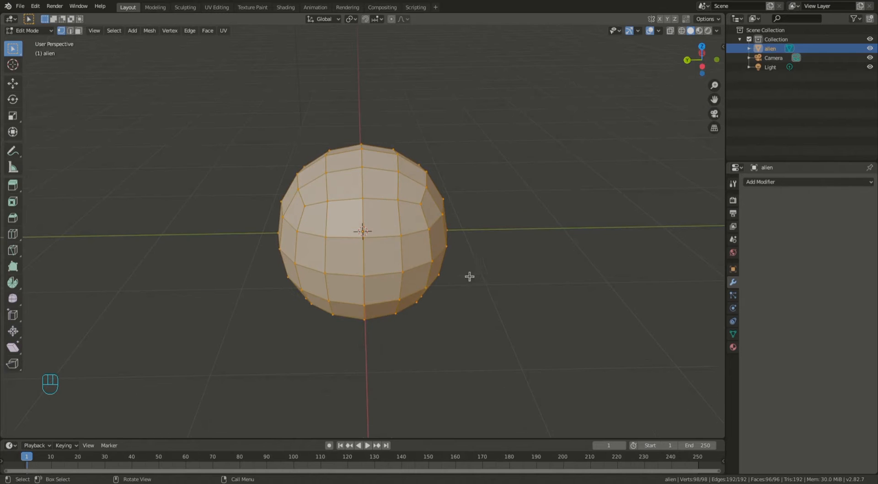
Step: Return the alien to Object Mode and examine its faceted surface from several sides
key(Tab)
middle_drag(550, 224, 533, 211)
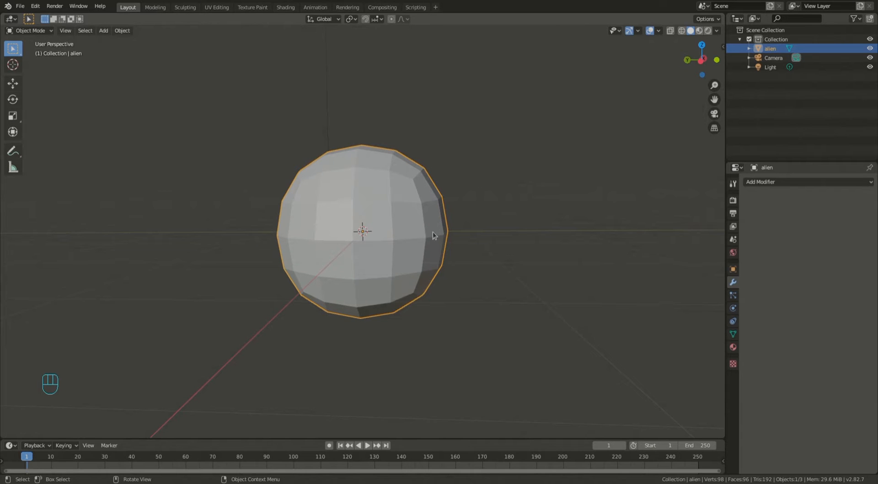
mouse_move(465, 257)
middle_down()
mouse_move(505, 264)
mouse_move(441, 277)
mouse_move(492, 249)
mouse_move(492, 273)
mouse_move(478, 241)
mouse_move(465, 259)
mouse_move(474, 267)
middle_up()
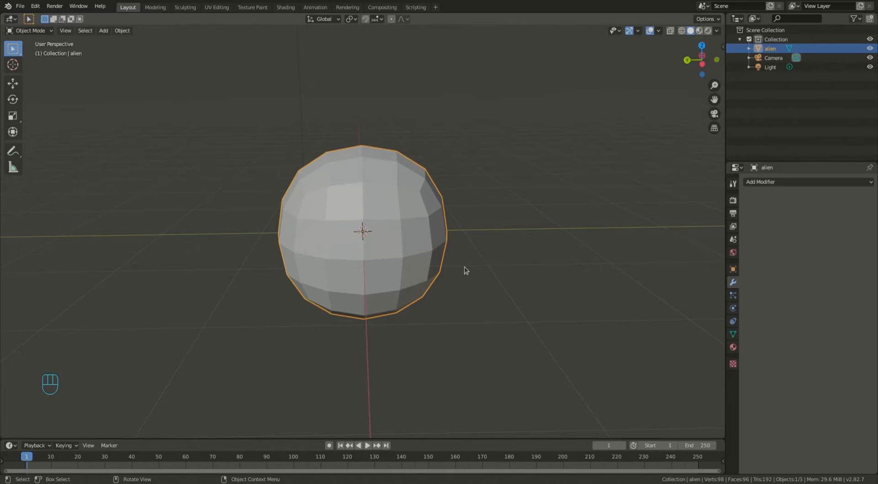
middle_drag(420, 193, 507, 177)
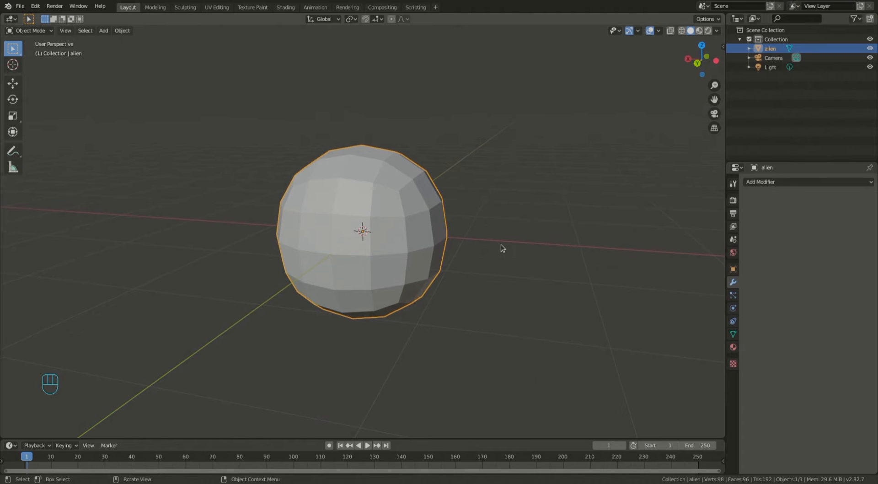
middle_drag(461, 241, 547, 249)
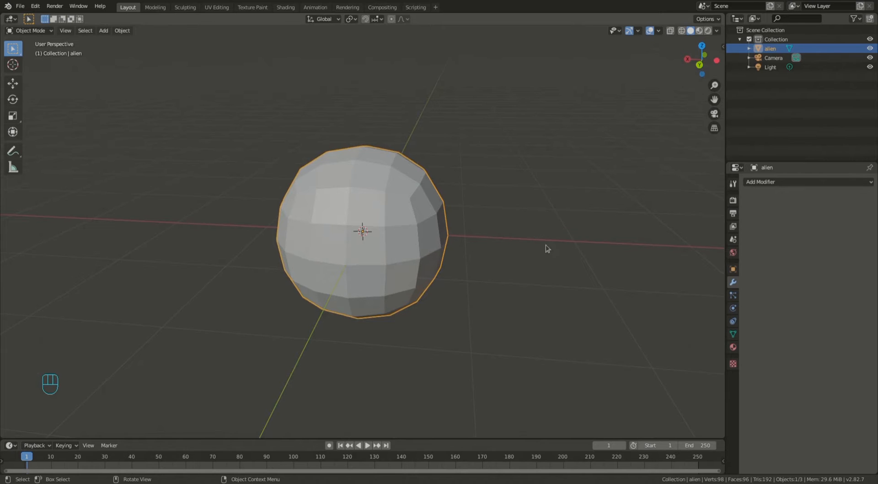
Step: Show the alien in wireframe from the Back Orthographic view and enter Edit Mode with nothing selected
click(682, 30)
middle_drag(634, 174, 658, 133)
click(701, 60)
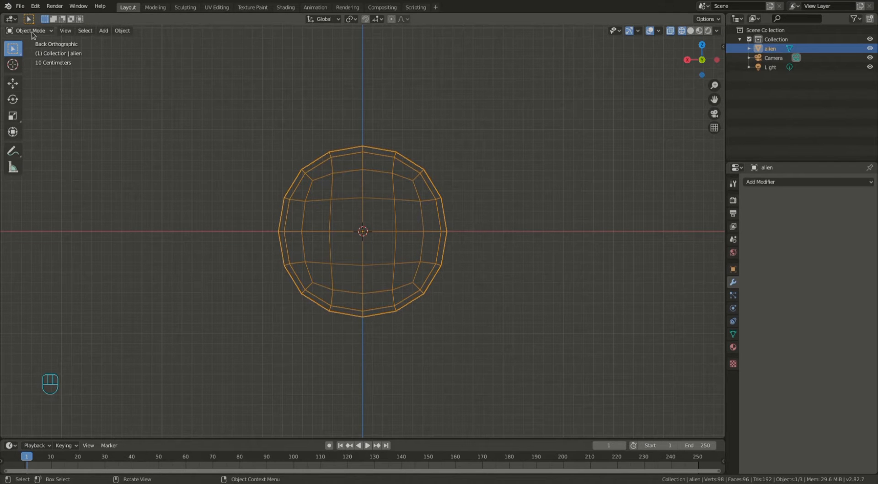
key(Tab)
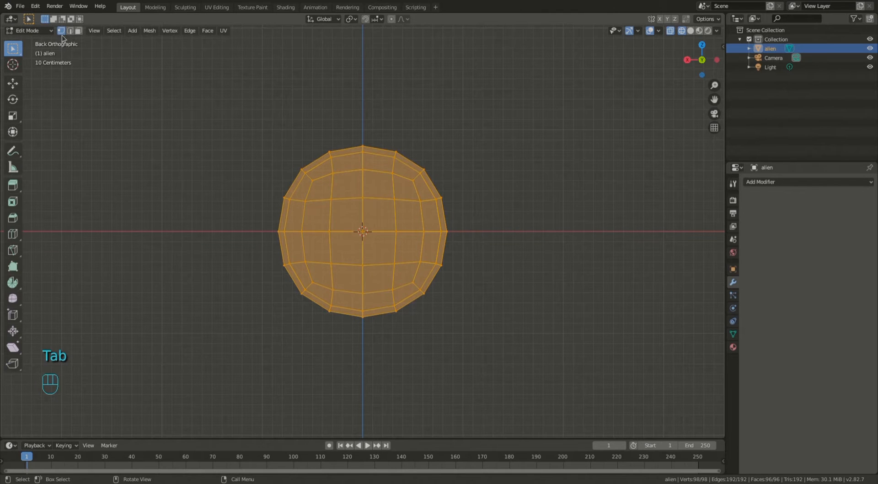
click(466, 105)
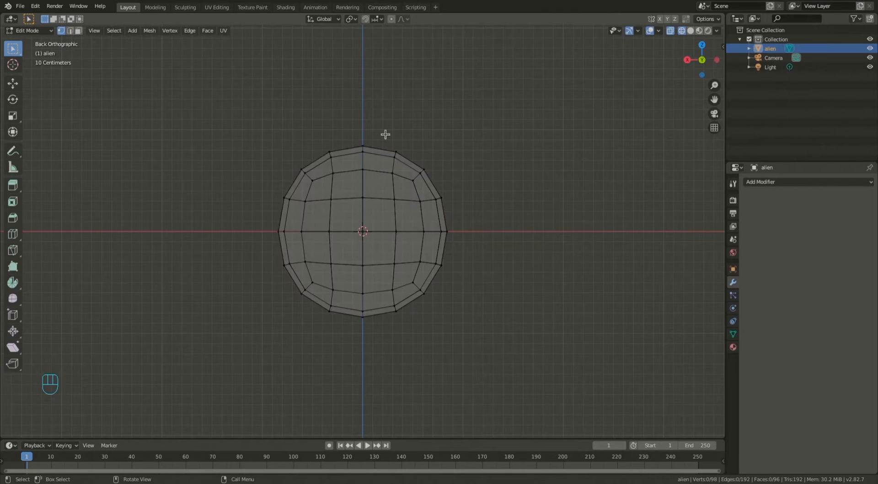
Step: Delete the vertices of the sphere's negative X half, keeping the vertices on the centre line
drag(379, 129, 463, 390)
mouse_move(563, 235)
middle_down()
mouse_move(564, 223)
mouse_move(470, 245)
mouse_move(576, 275)
mouse_move(588, 252)
mouse_move(559, 242)
middle_up()
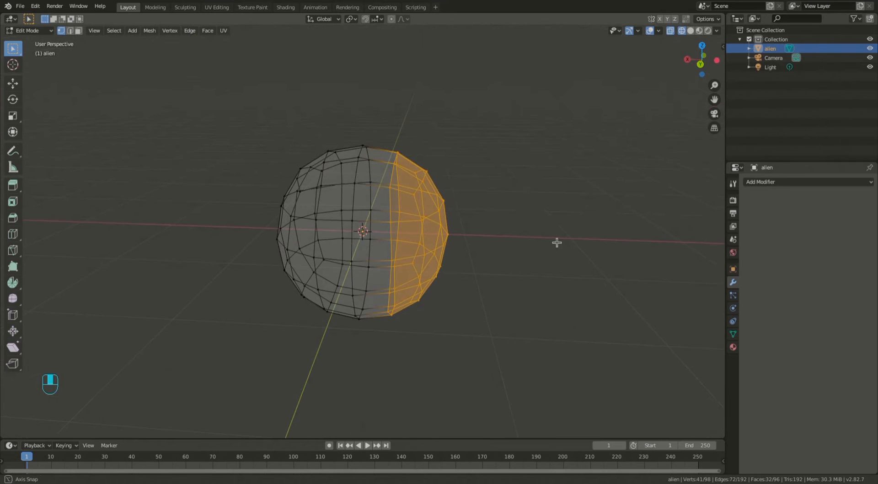
key(x)
click(511, 212)
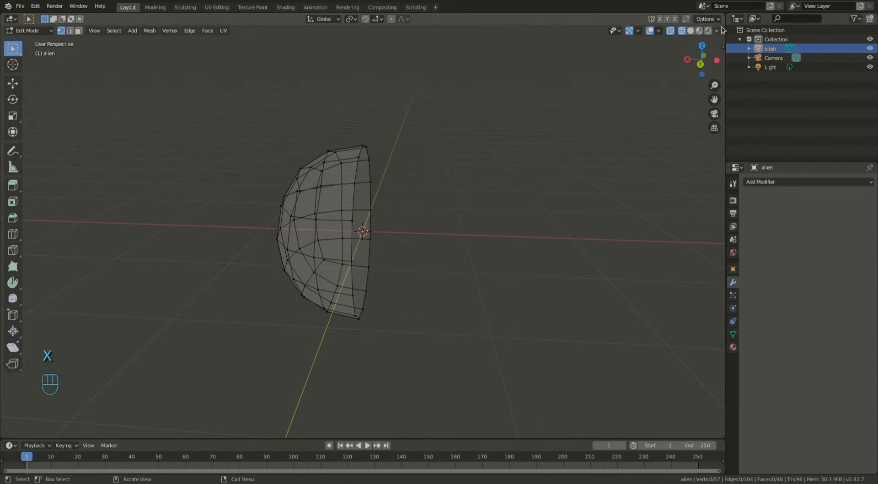
Step: Return to solid shading and Object Mode, and add a Mirror modifier to the half sphere
click(690, 31)
mouse_move(489, 177)
middle_down()
mouse_move(514, 190)
mouse_move(501, 155)
mouse_move(488, 200)
mouse_move(502, 183)
middle_up()
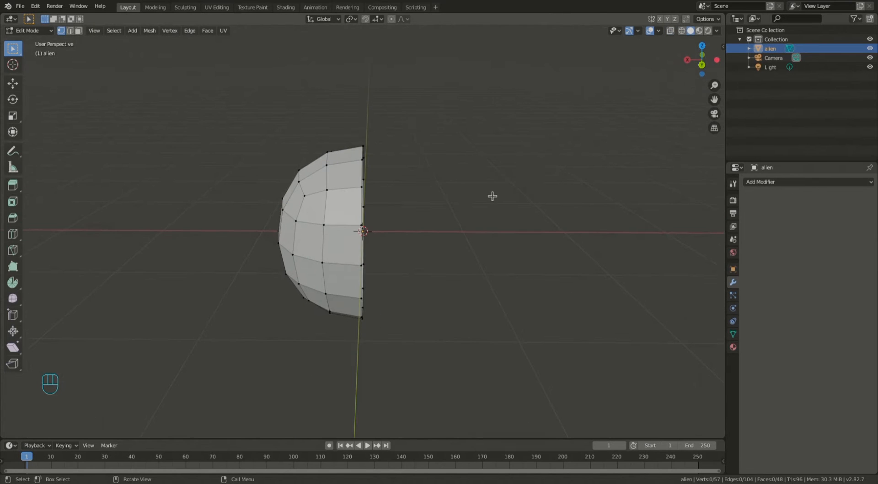
key(Tab)
middle_drag(509, 233, 525, 223)
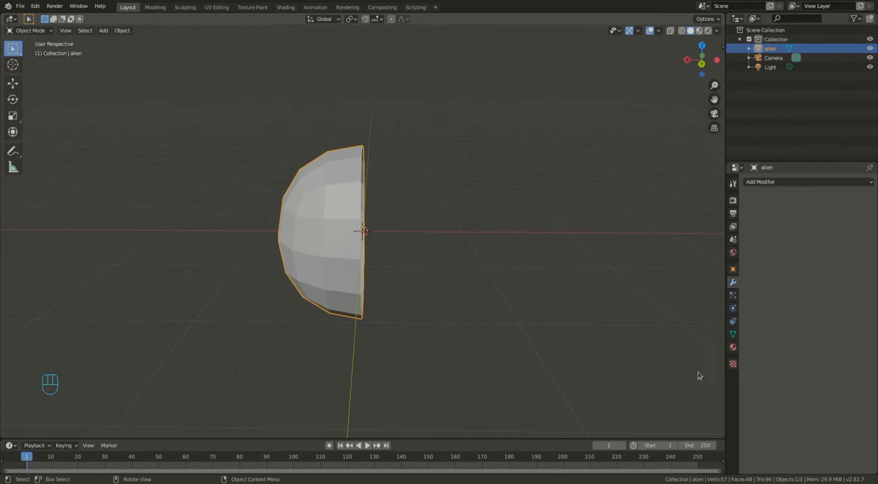
click(801, 183)
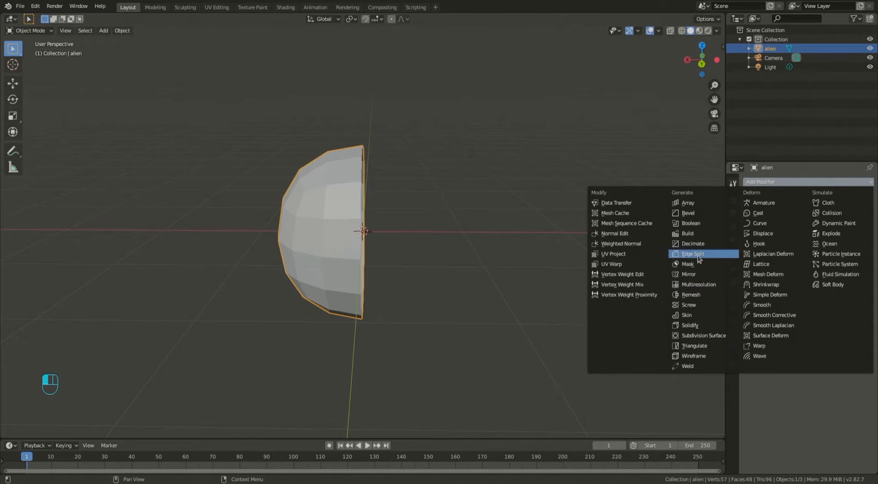
click(692, 276)
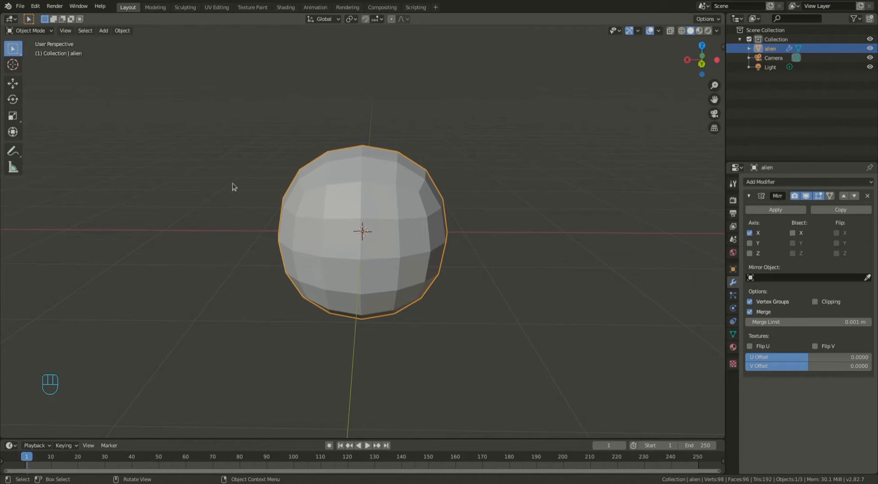
Step: Put the alien in Edit Mode and try moving an upper side vertex to test the mirroring
key(Tab)
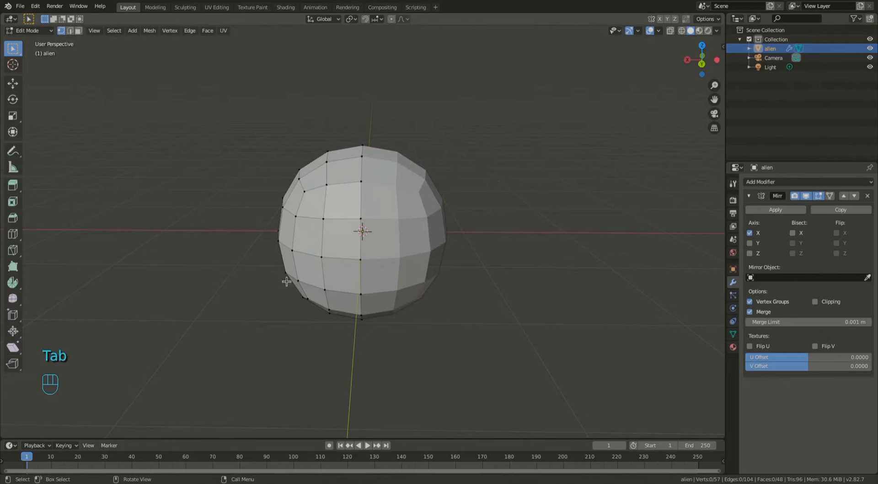
click(299, 178)
key(g)
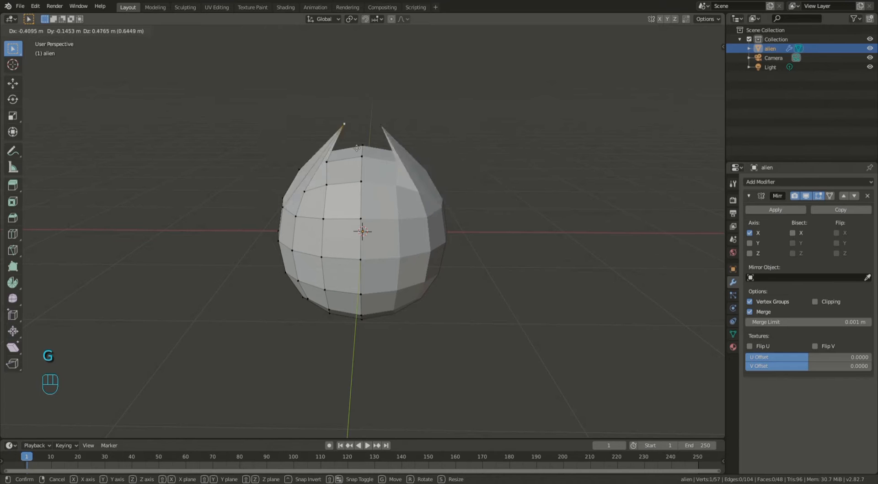
right_click(364, 151)
Step: Try moving a vertex on the centre seam sideways with the Mirror modifier's Clipping off
scroll(489, 311, up, 2)
mouse_move(560, 319)
middle_down()
mouse_move(551, 303)
mouse_move(554, 317)
middle_up()
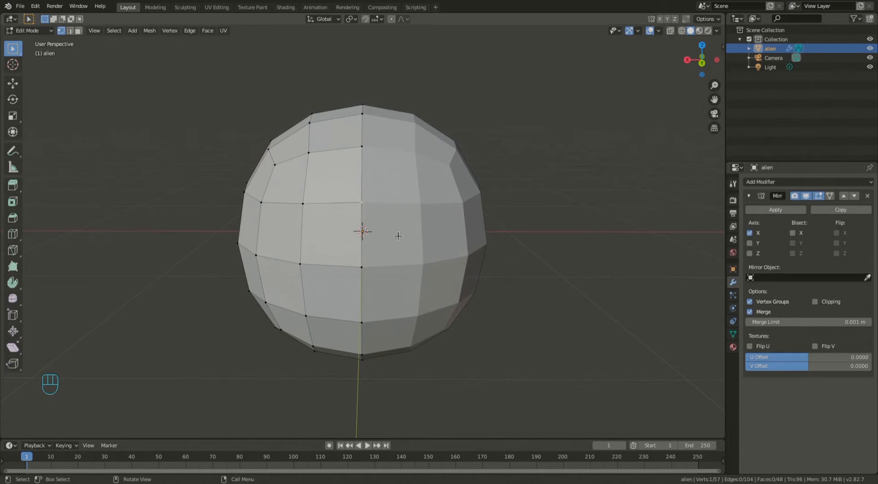
key(g)
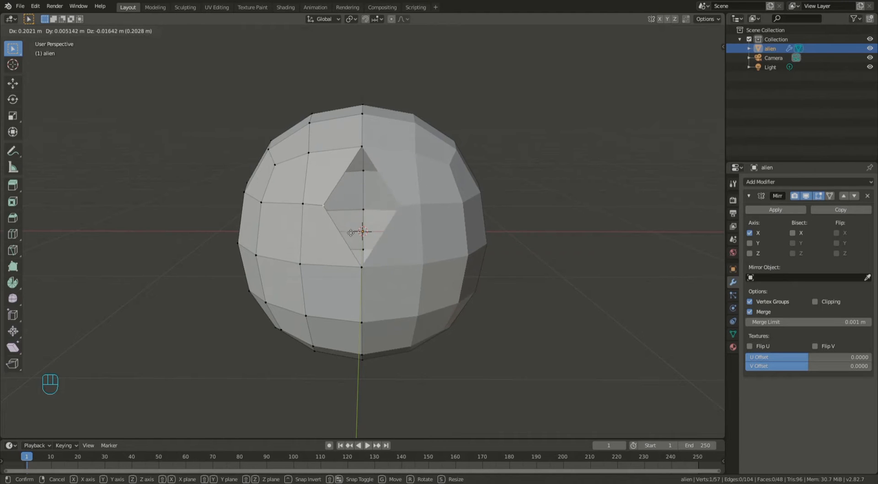
key(Escape)
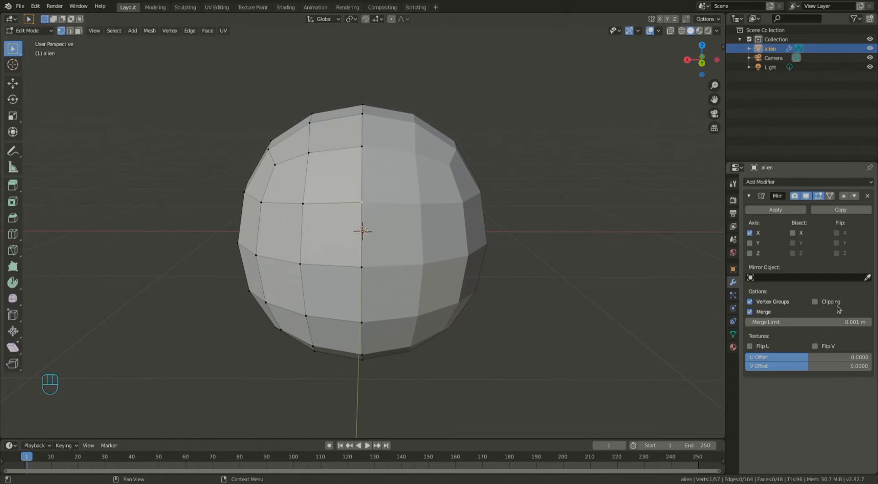
Step: Try moving the centre-seam vertex with the Mirror modifier's Clipping enabled, and switch Clipping off again
click(816, 303)
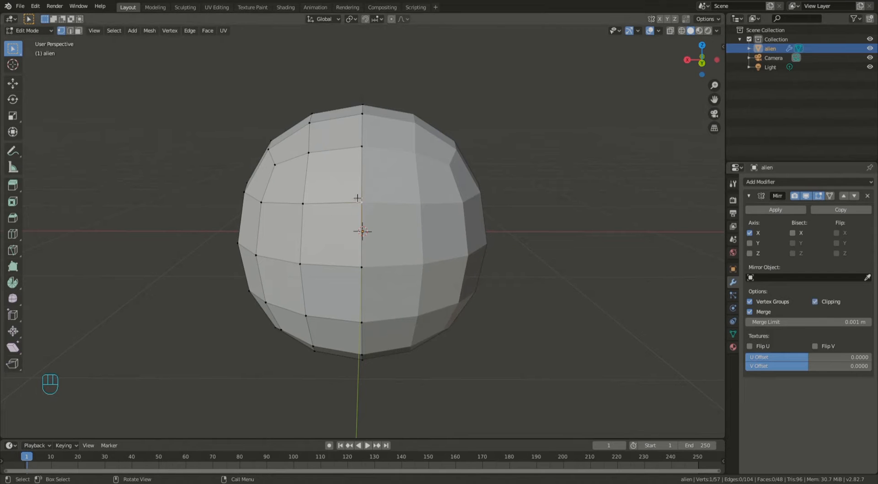
key(g)
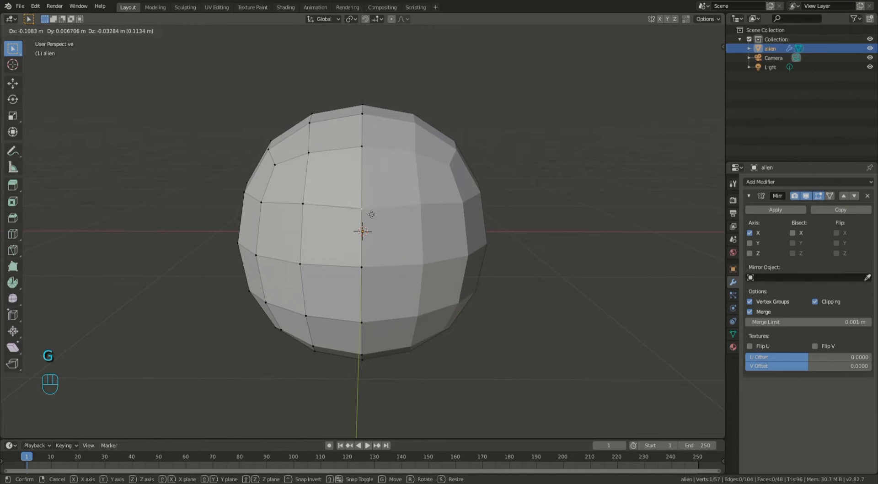
click(394, 199)
click(815, 301)
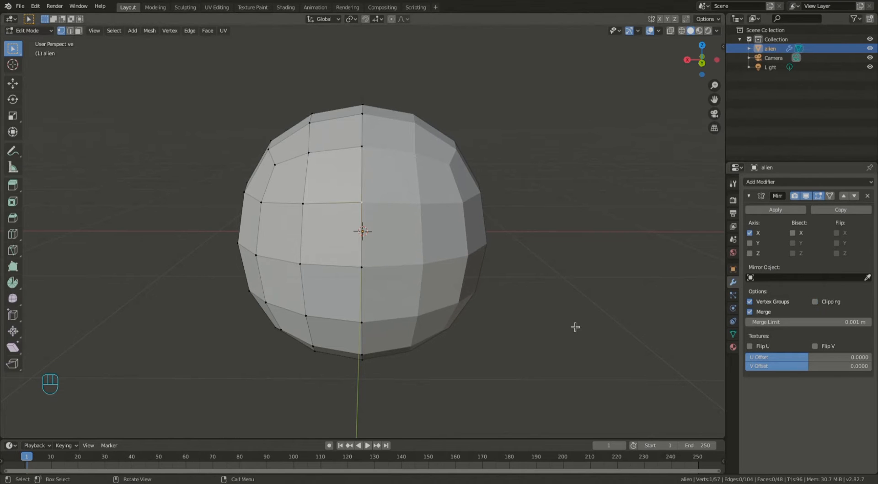
Step: Enable the Mirror modifier's On Cage display so the mirrored half can be selected in Edit Mode
mouse_move(500, 246)
middle_down()
mouse_move(484, 248)
mouse_move(478, 222)
mouse_move(503, 233)
mouse_move(486, 239)
mouse_move(495, 259)
middle_up()
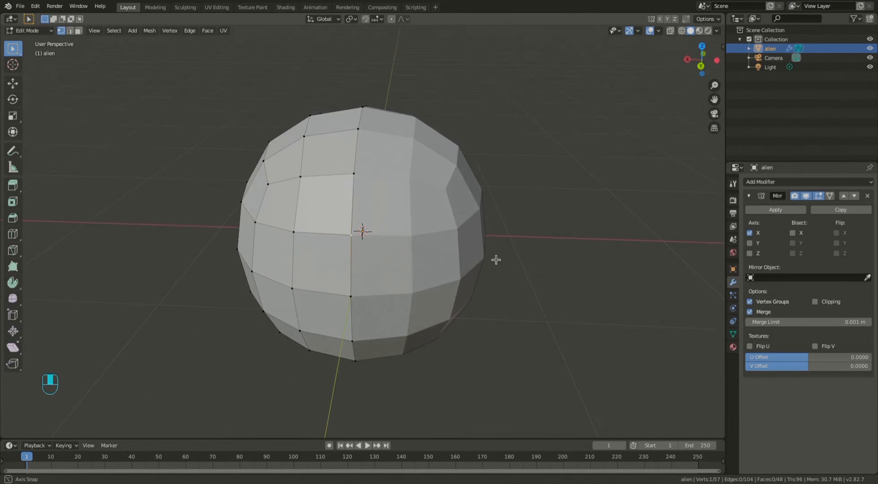
click(831, 198)
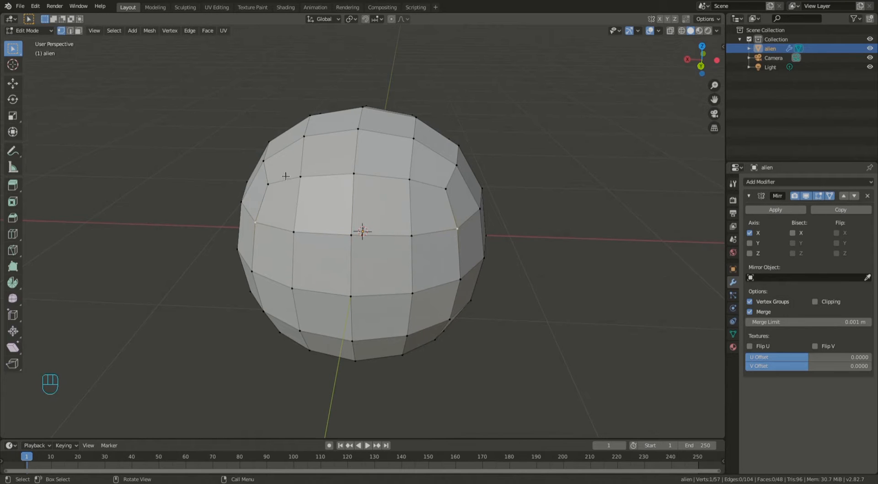
middle_drag(415, 295, 427, 269)
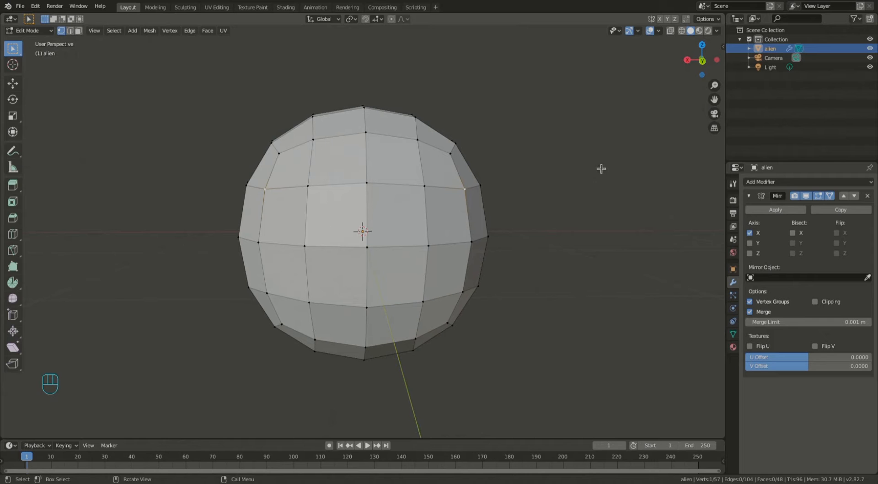
Step: Select all vertices above the equator in the wireframe back view and move them up about 0.5 m along Z
click(681, 31)
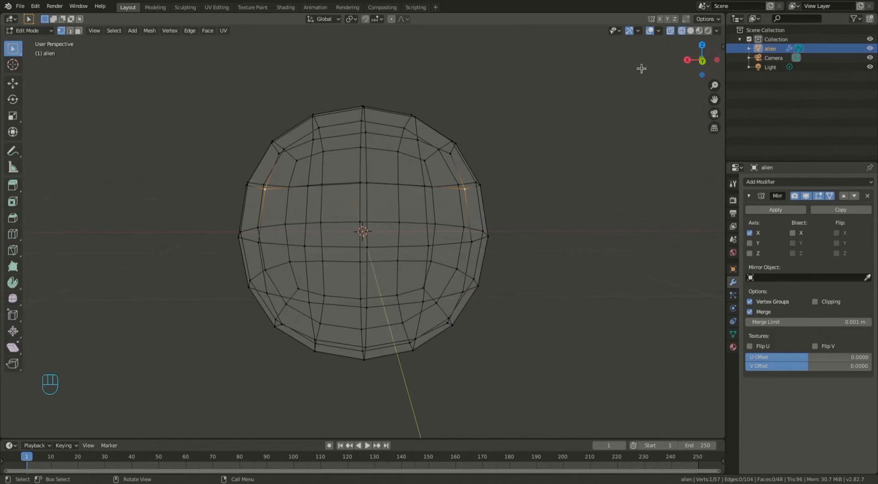
click(702, 60)
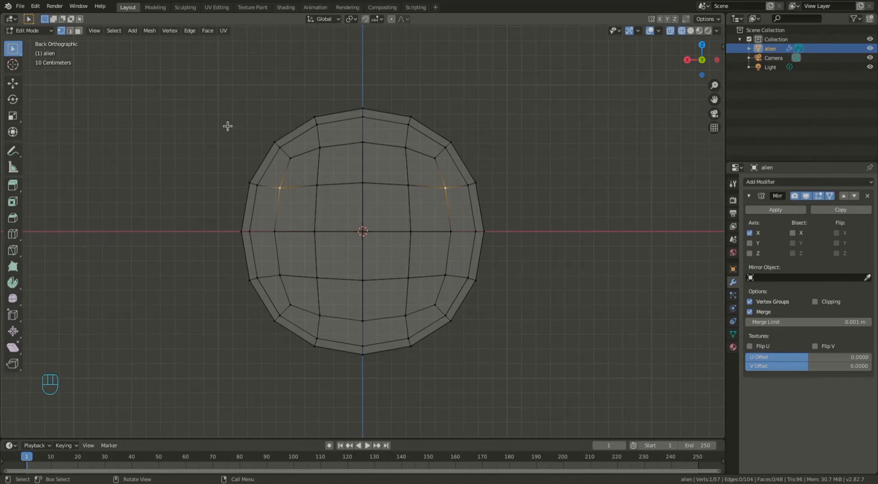
key(b)
drag(238, 91, 548, 228)
key(g)
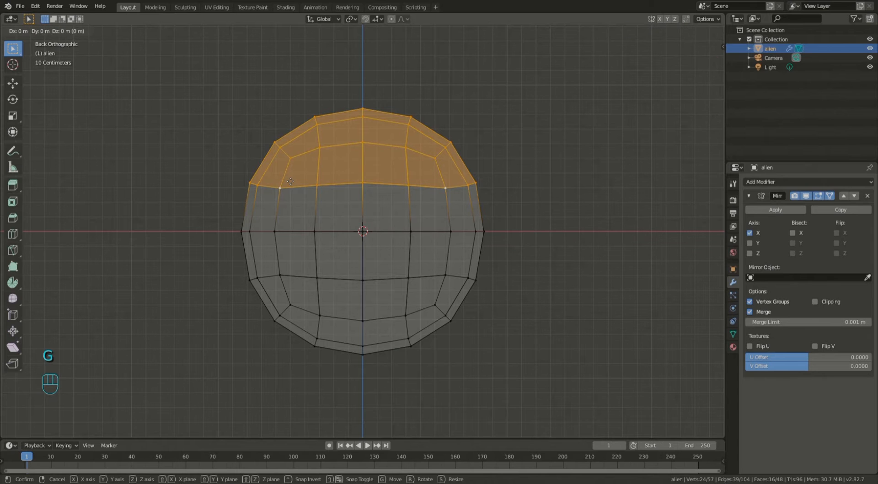
key(z)
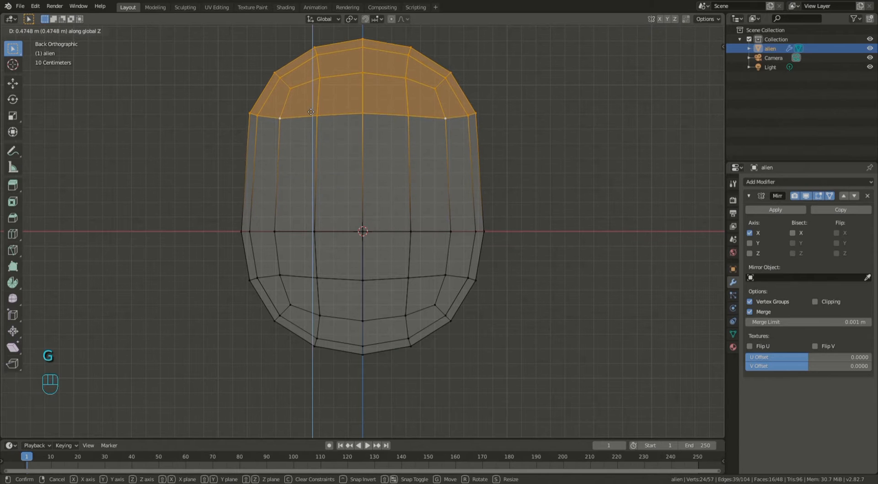
click(311, 108)
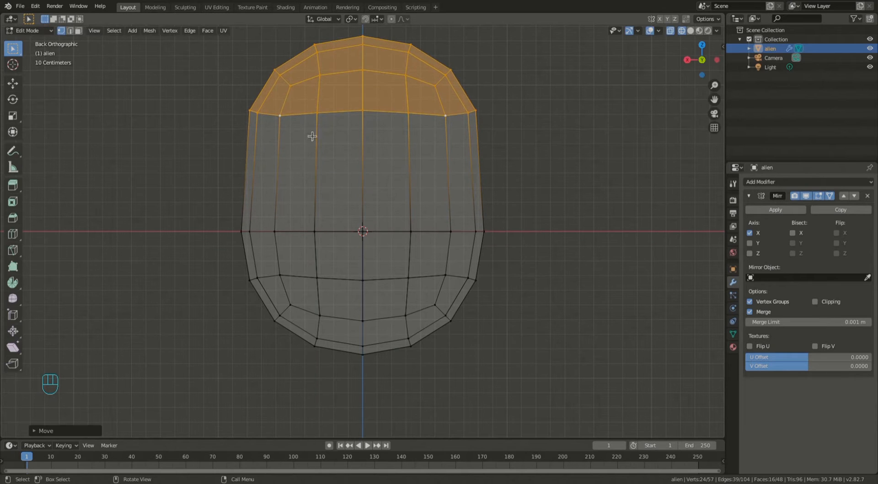
Step: Add two evenly spaced horizontal loop cuts across the stretched middle section of the body
key(ctrl)
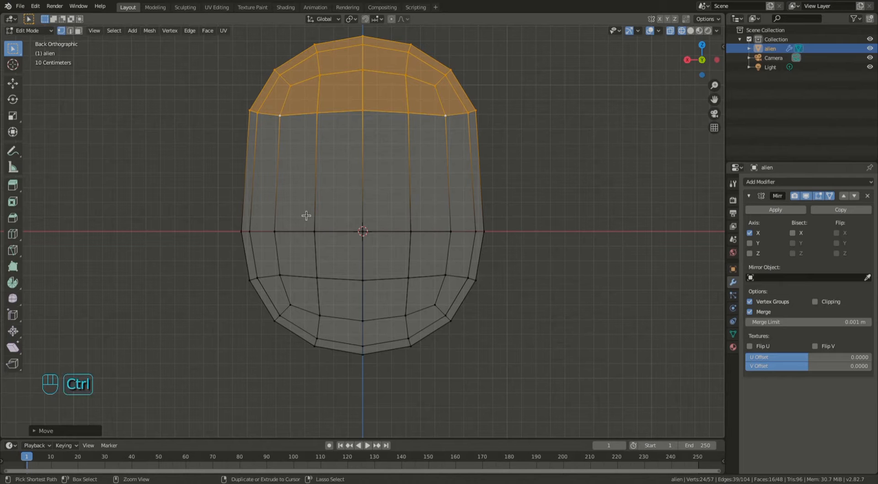
key(ctrl+r)
scroll(281, 186, up, 2)
scroll(281, 185, down, 1)
click(282, 186)
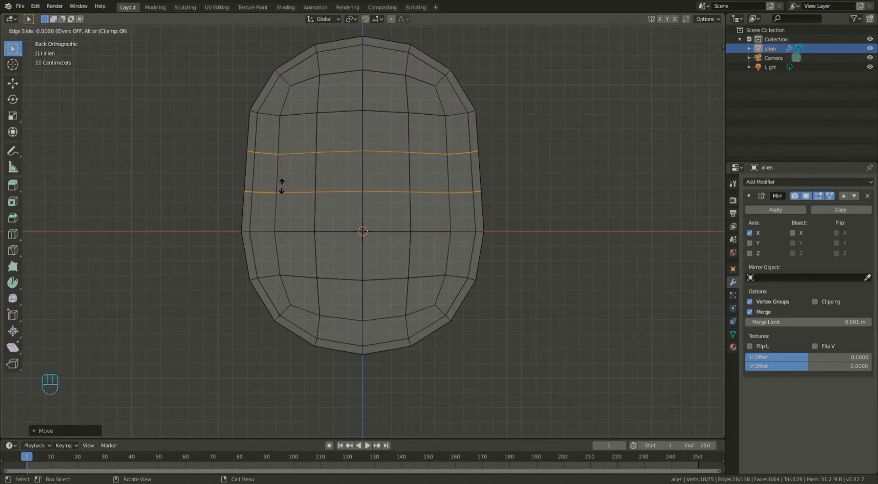
right_click(281, 186)
Step: Switch to solid shading, deselect the new loops, and return the elongated body to Object Mode
middle_drag(541, 153, 664, 138)
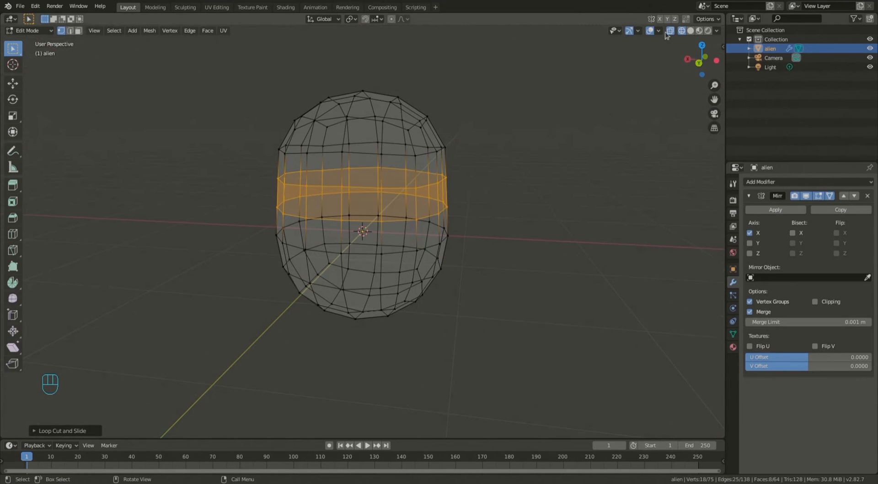
click(690, 30)
mouse_move(423, 221)
middle_down()
mouse_move(445, 223)
mouse_move(510, 171)
middle_up()
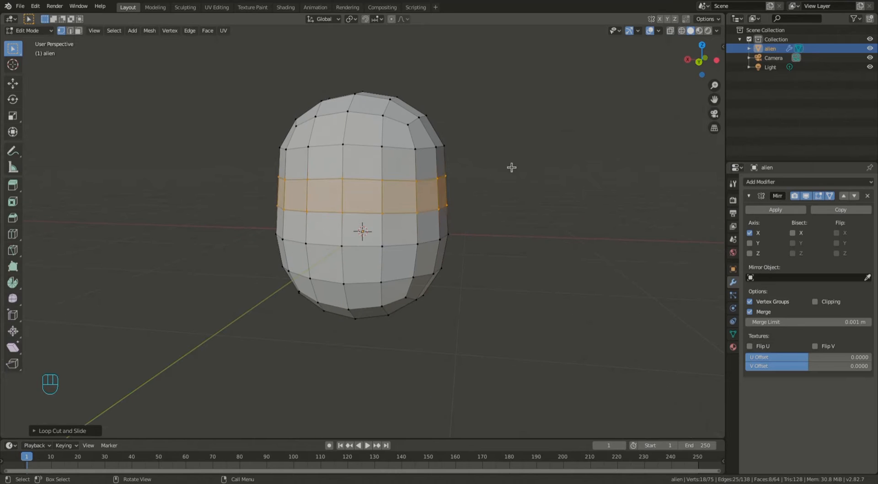
key(alt+a)
middle_drag(427, 253, 486, 262)
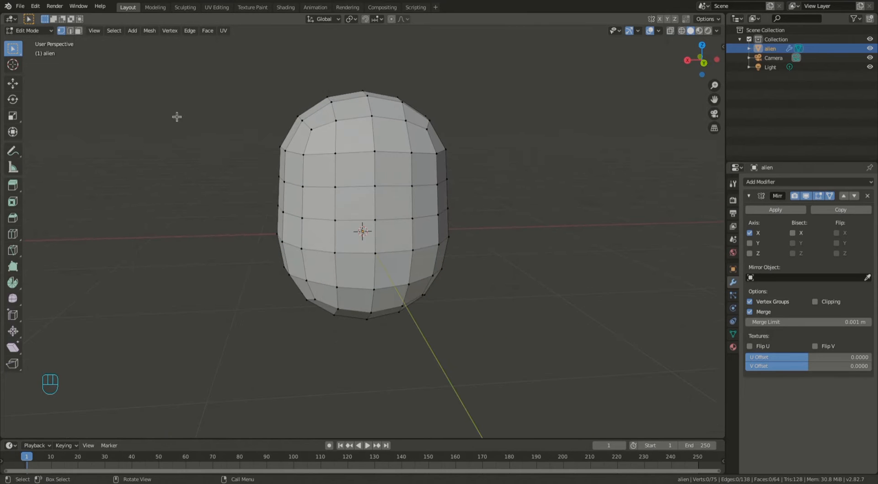
key(Tab)
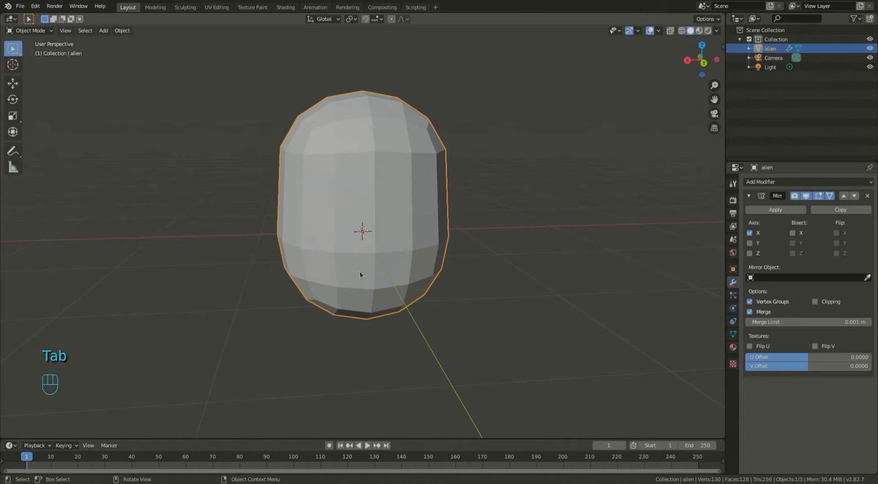
Step: Move the alien body up along Z until its base rests at the world origin
key(g)
key(z)
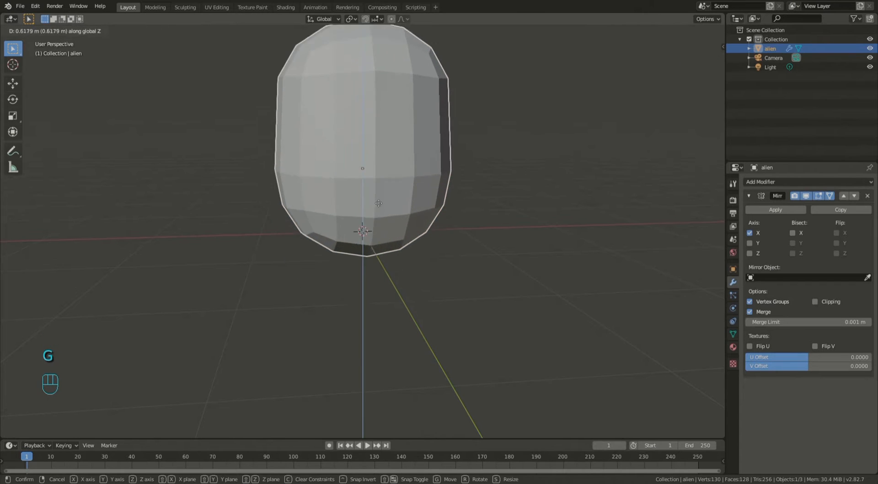
click(371, 174)
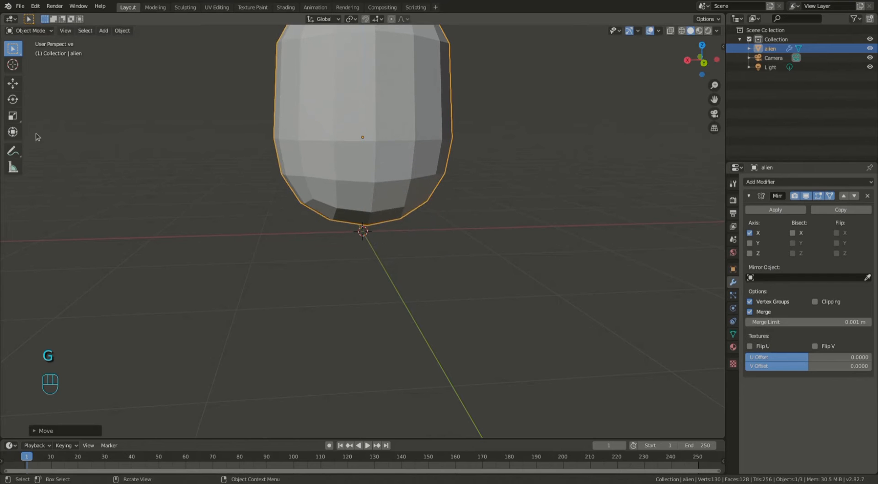
click(12, 131)
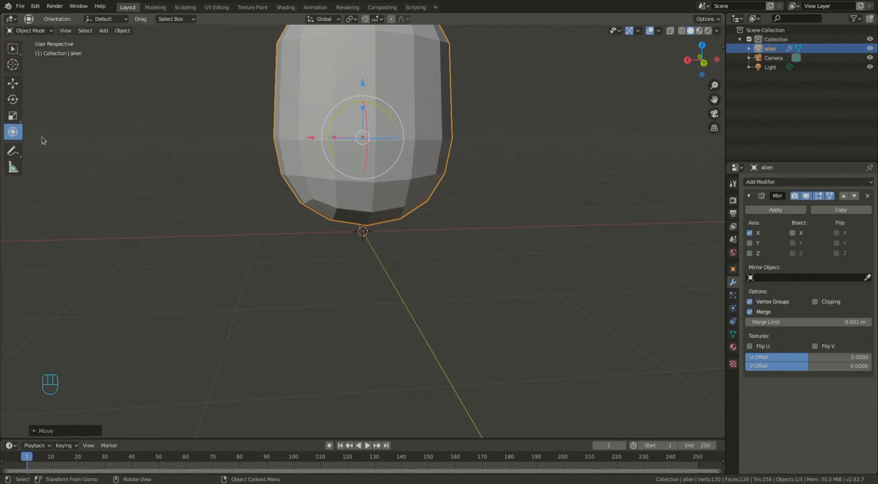
click(13, 135)
click(13, 48)
key(ctrl+z)
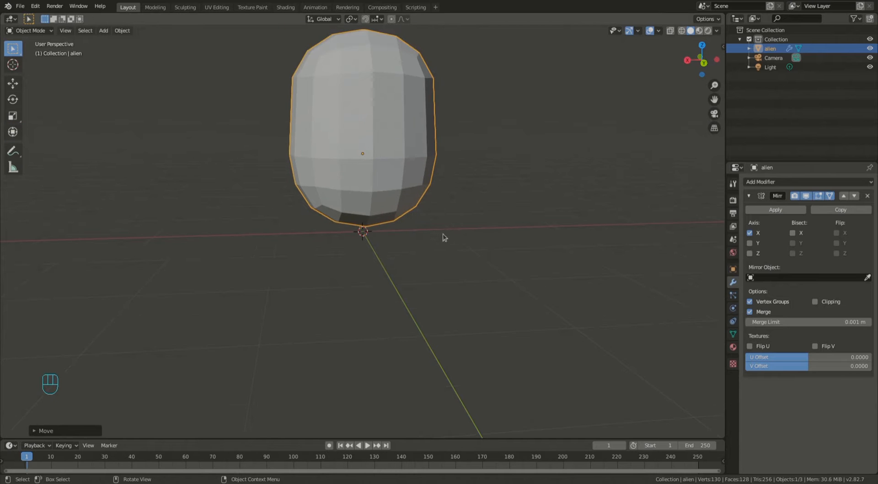
Step: Select the front face beside the centre line in the body's middle row in Edit Mode, and enable the Mirror modifier's Clipping
key(KP_Decimal)
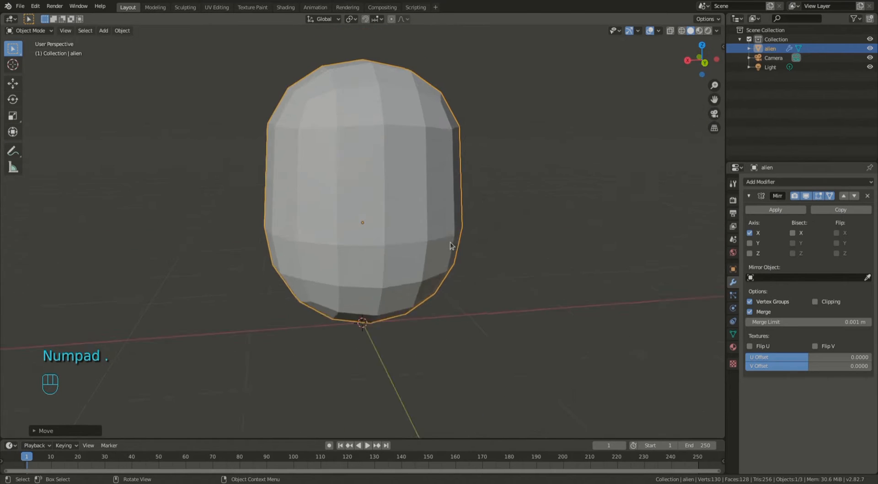
middle_drag(464, 264, 508, 286)
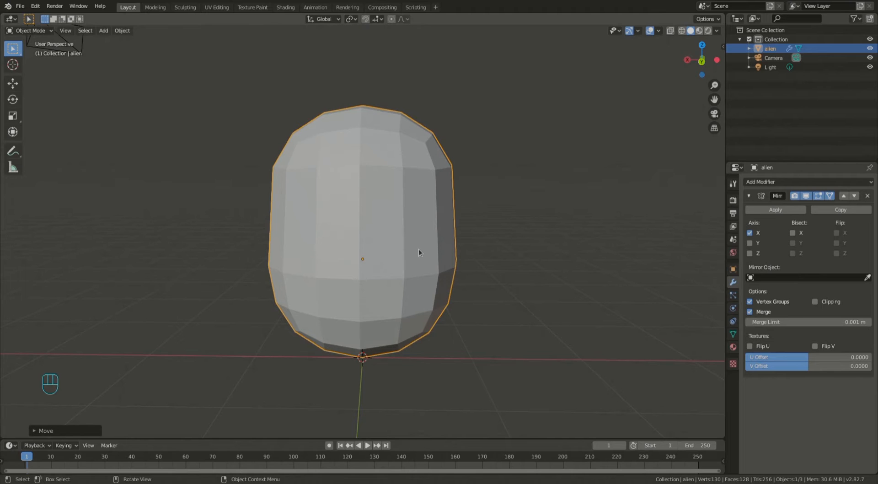
key(Tab)
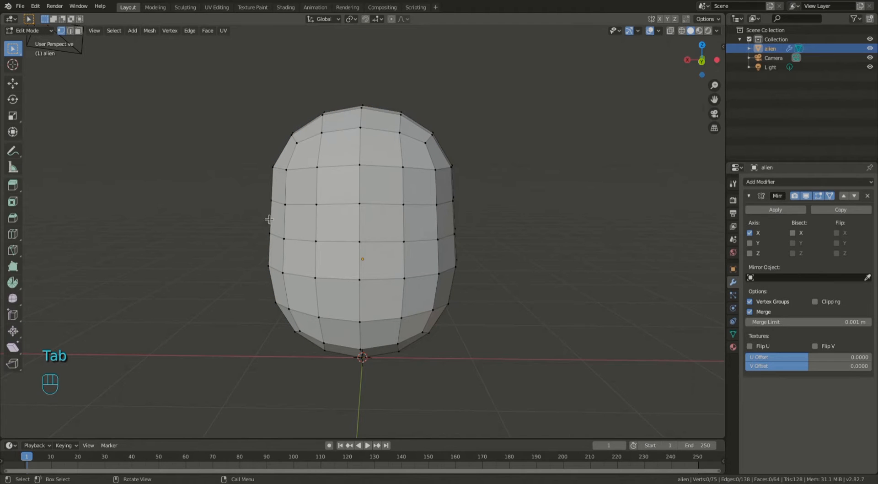
click(78, 31)
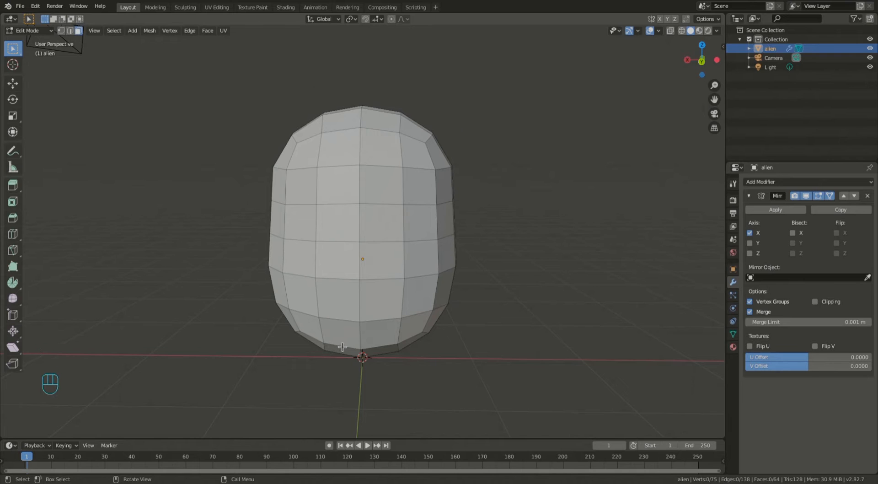
scroll(380, 275, up, 2)
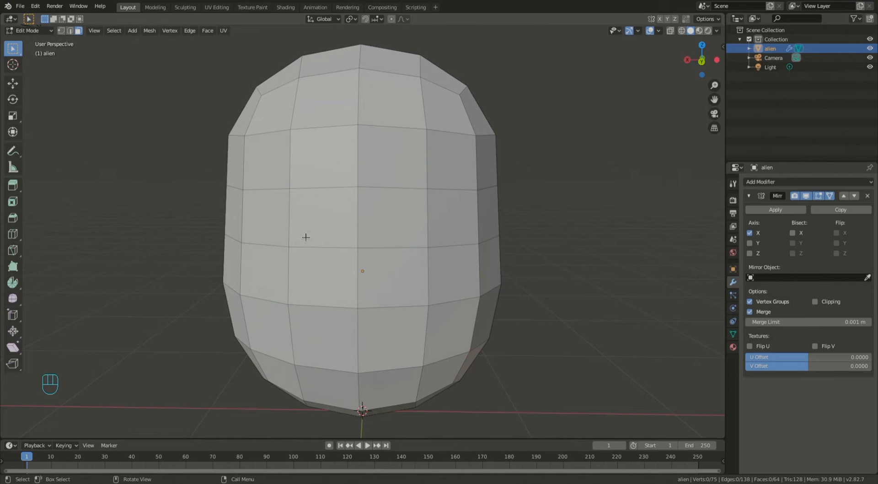
click(329, 224)
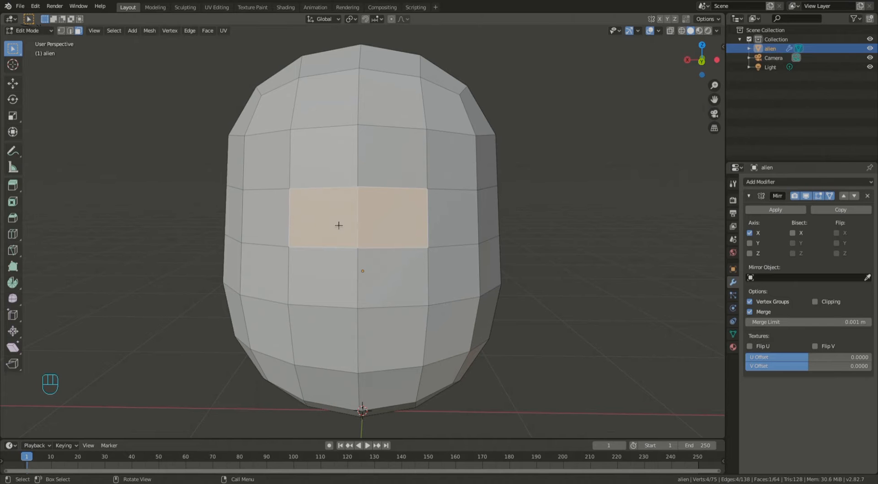
click(816, 302)
Step: Extrude the selected front face in place and scale it down to about 0.84 to form an inset
middle_drag(462, 219, 413, 218)
middle_drag(275, 224, 320, 223)
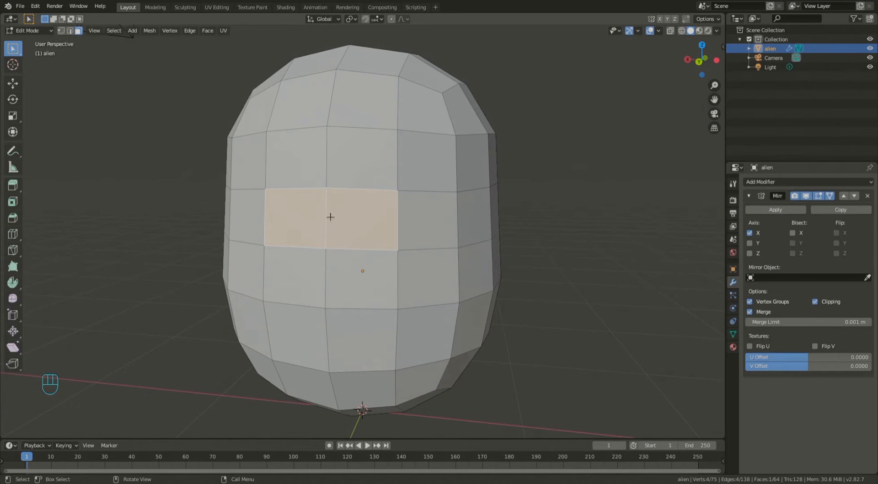
key(e)
click(339, 232)
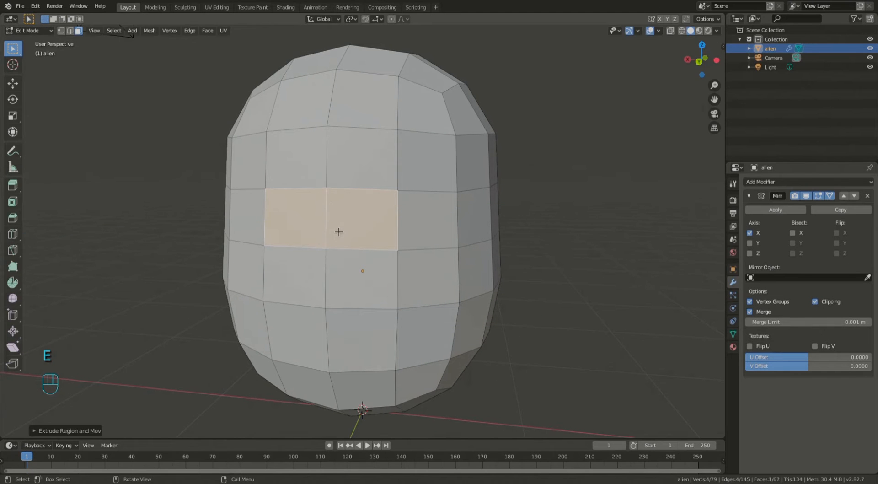
key(s)
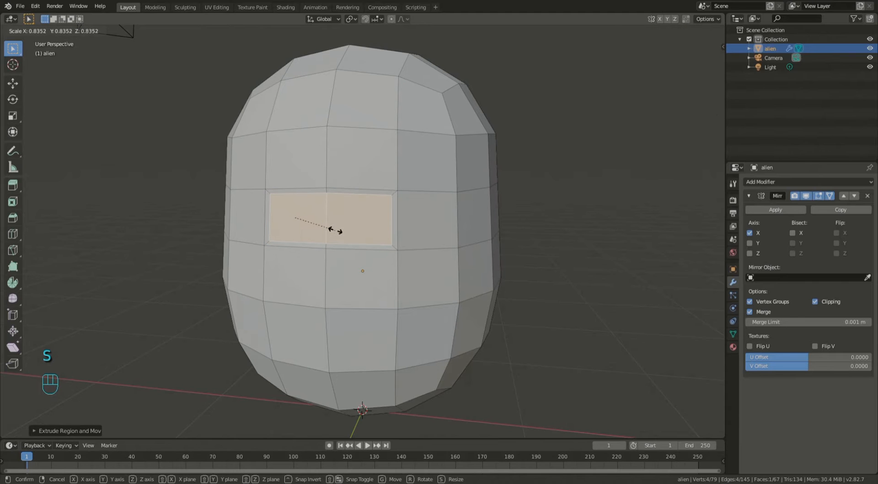
click(339, 230)
middle_drag(341, 201, 341, 209)
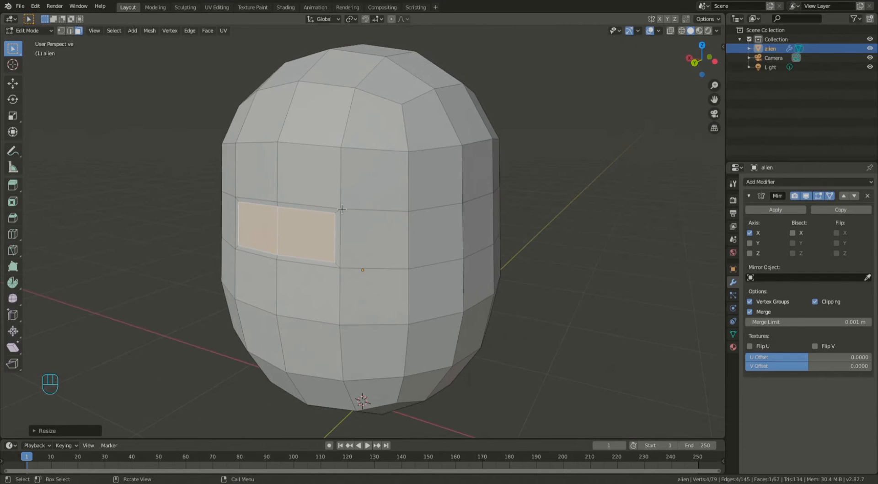
Step: Extrude the inset face about 0.5 m outward along its normal to form a blocky nose
key(KP_Decimal)
scroll(344, 208, down, 4)
middle_drag(491, 201, 448, 213)
scroll(387, 235, down, 2)
key(e)
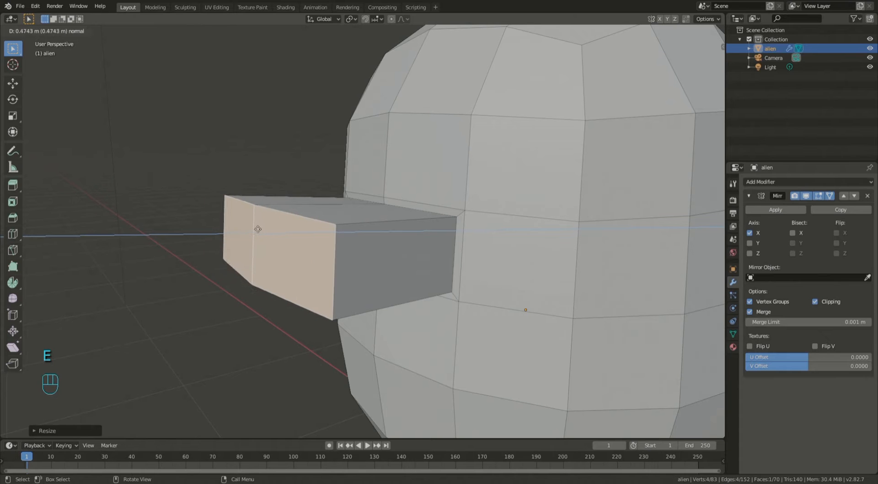
click(261, 235)
Step: Add one loop cut around the nose and slide it toward the body
key(ctrl+r)
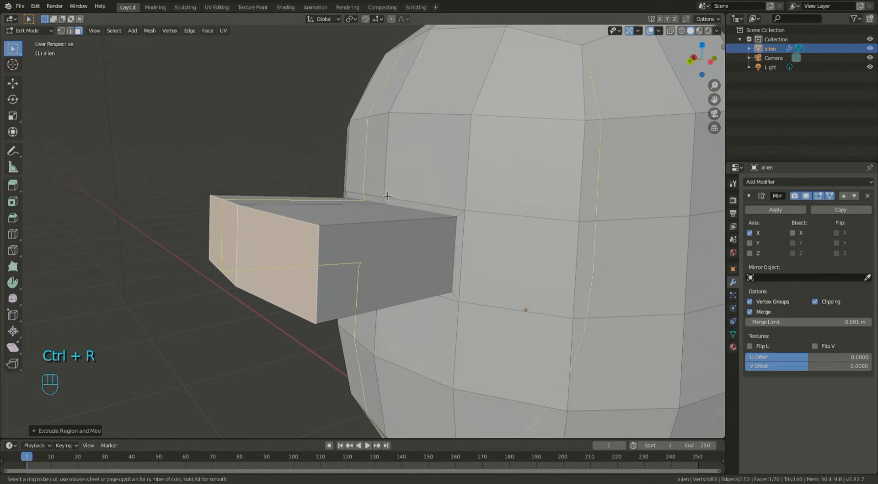
click(349, 220)
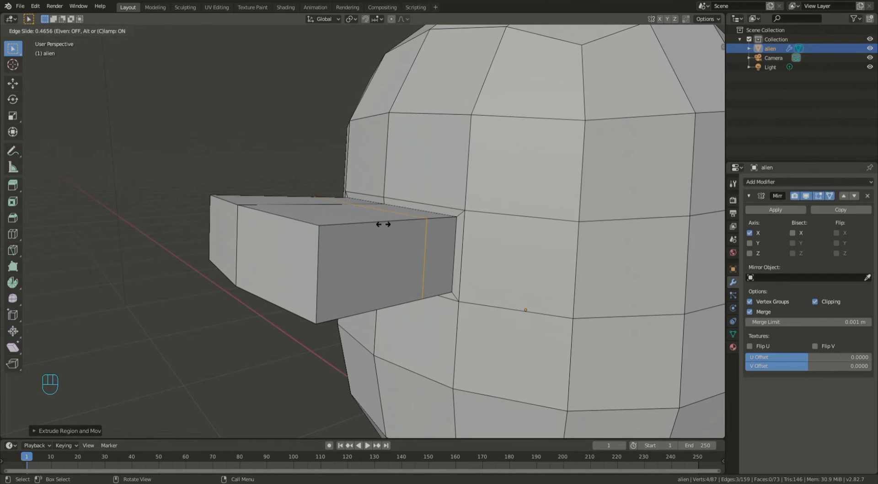
click(384, 224)
Step: Add a Subdivision Surface modifier to the alien mesh
scroll(190, 98, down, 5)
middle_drag(191, 97, 293, 103)
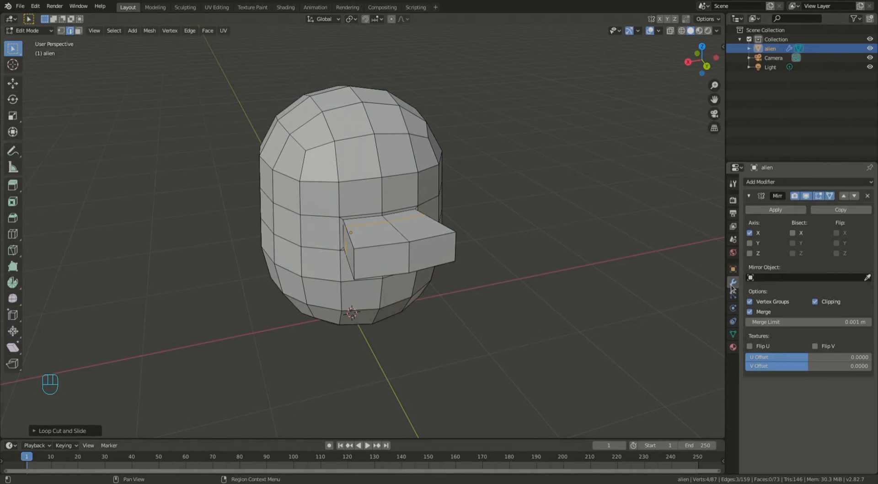
click(780, 182)
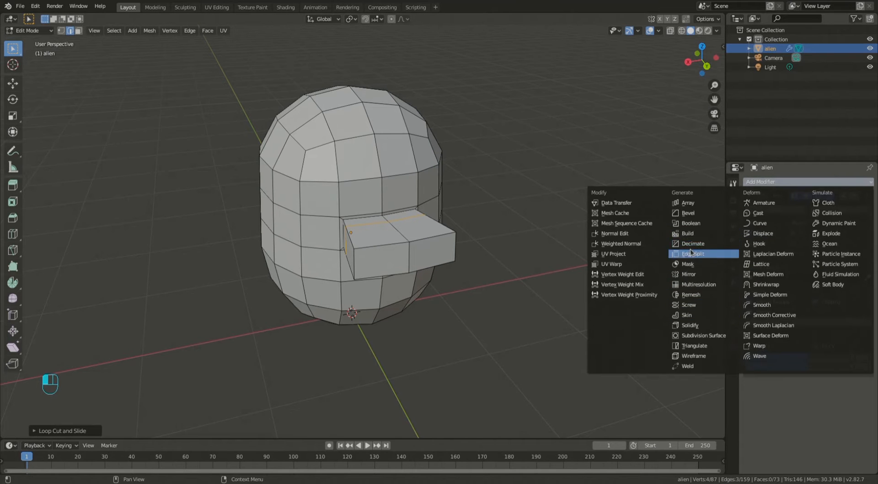
click(704, 336)
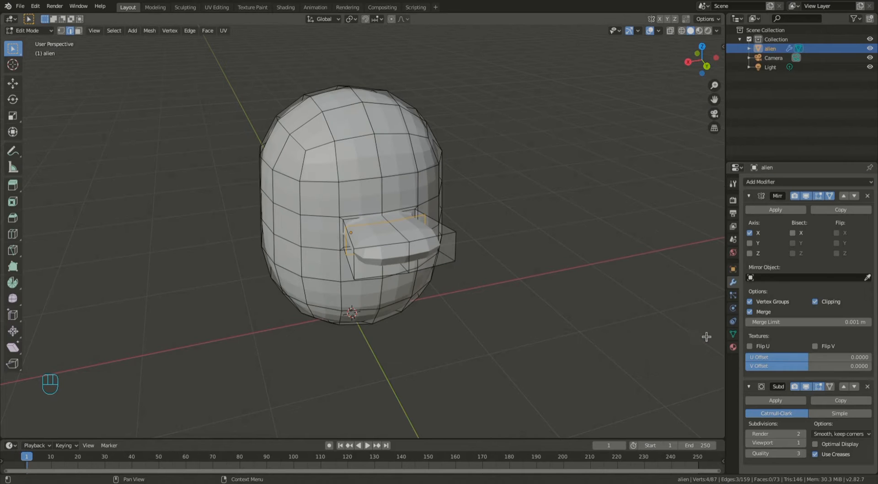
Step: Collapse the Mirror modifier, turn on the Subdivision Surface's On Cage display, and set its Viewport subdivisions to 2
middle_drag(489, 282, 590, 272)
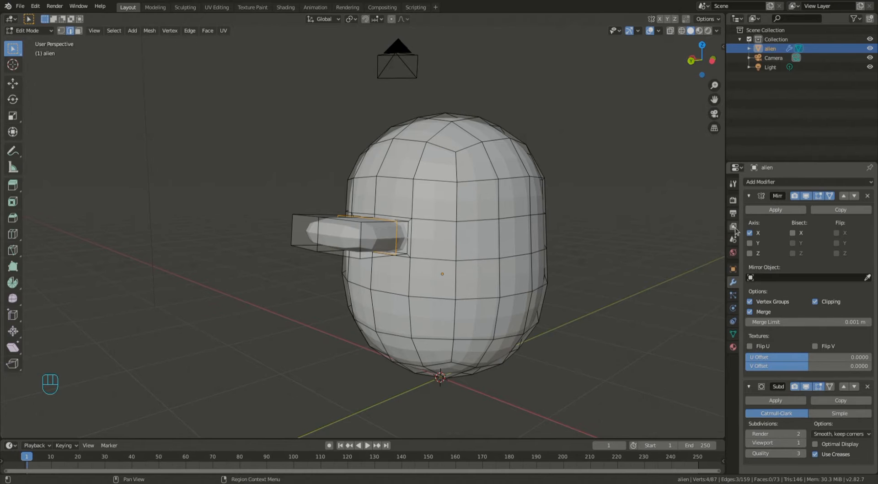
click(749, 196)
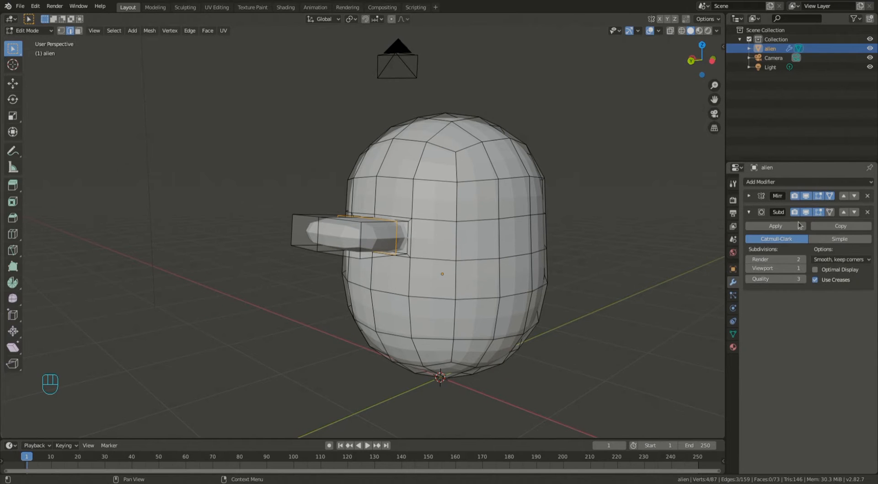
click(830, 213)
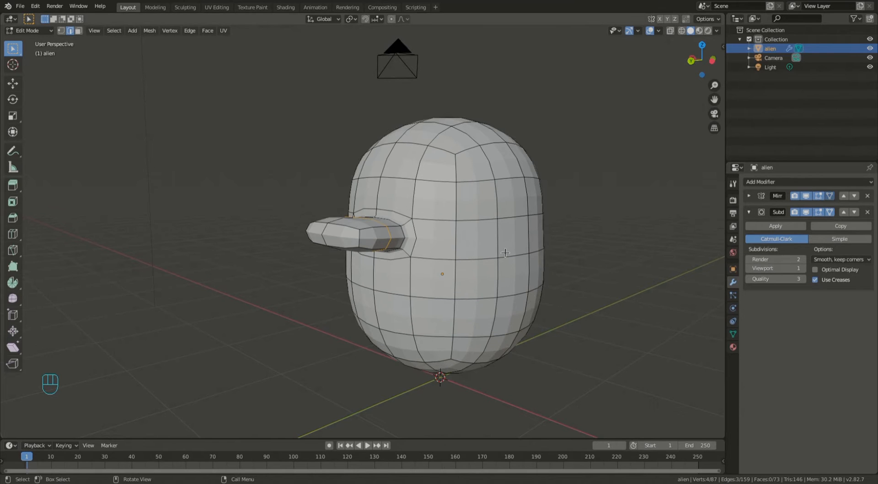
scroll(647, 248, up, 1)
click(801, 268)
mouse_move(439, 231)
middle_down()
mouse_move(536, 254)
mouse_move(574, 237)
mouse_move(554, 210)
mouse_move(454, 248)
mouse_move(446, 214)
mouse_move(472, 240)
mouse_move(512, 251)
mouse_move(454, 209)
mouse_move(437, 229)
middle_up()
scroll(440, 241, up, 1)
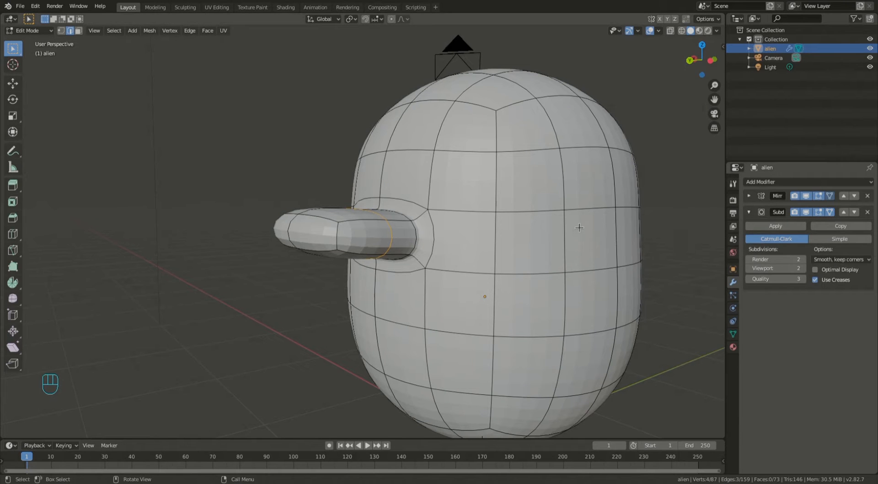
Step: Hide the Subdivision Surface in the viewport and scale up the nose's front end face
click(806, 212)
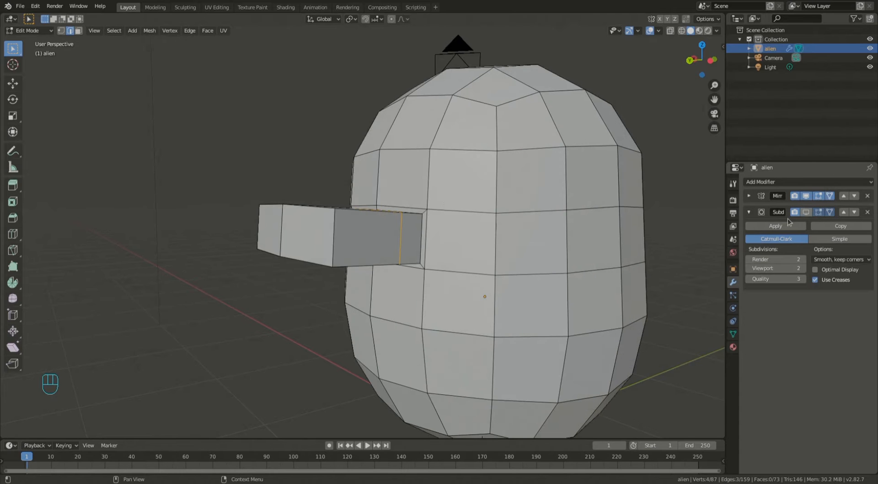
middle_drag(446, 199, 279, 230)
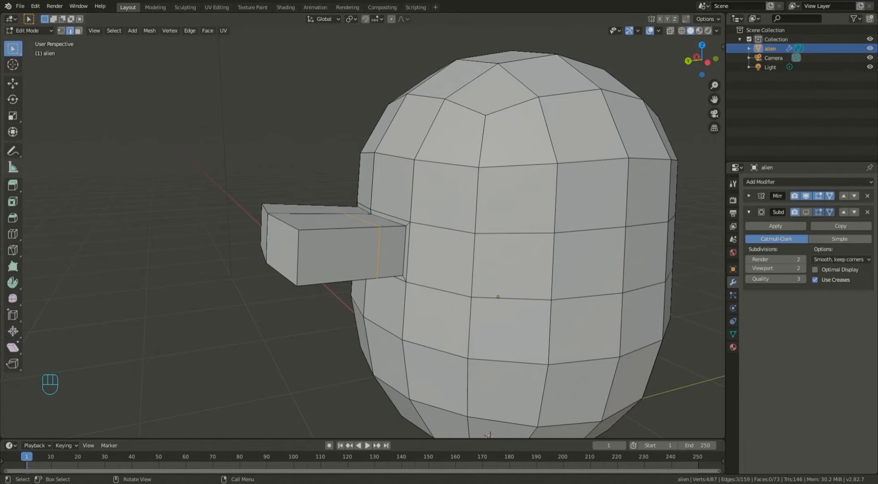
click(79, 31)
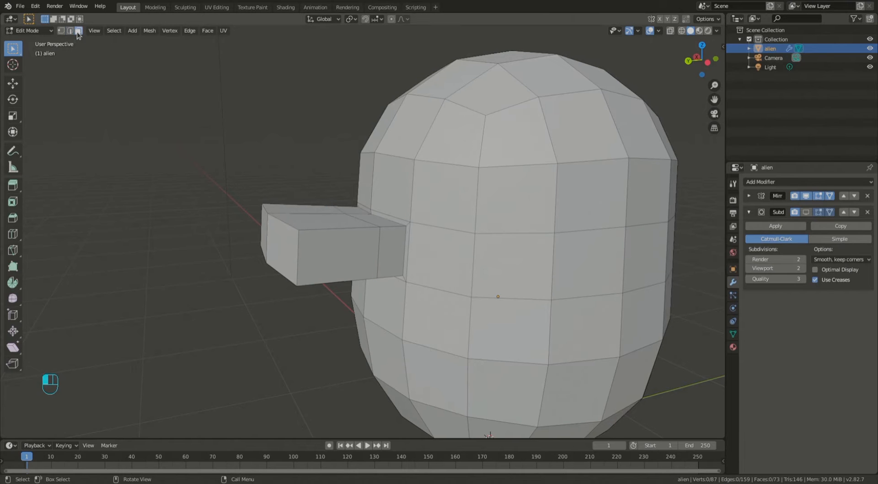
click(286, 243)
middle_drag(285, 242, 325, 256)
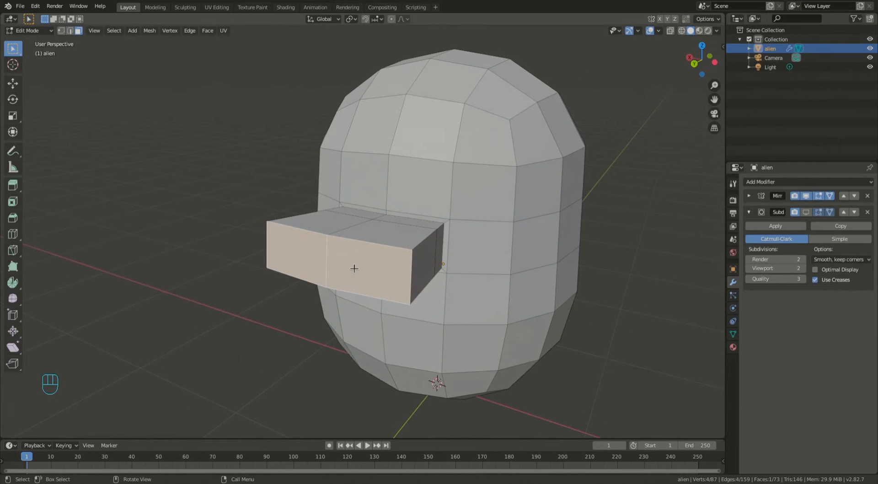
key(s)
click(396, 288)
Step: Turn the Subdivision Surface's viewport display back on to show the smoothed, flared nose
middle_drag(396, 288, 316, 265)
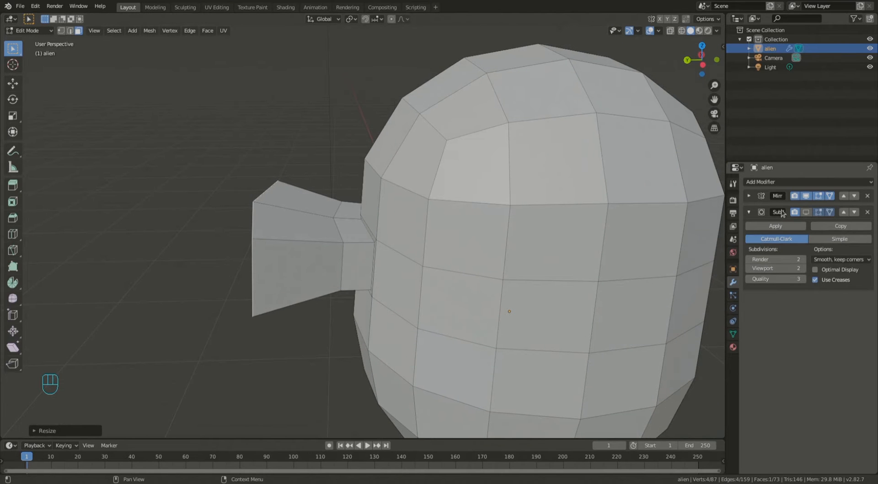
click(805, 212)
middle_drag(402, 256, 328, 237)
scroll(381, 263, up, 3)
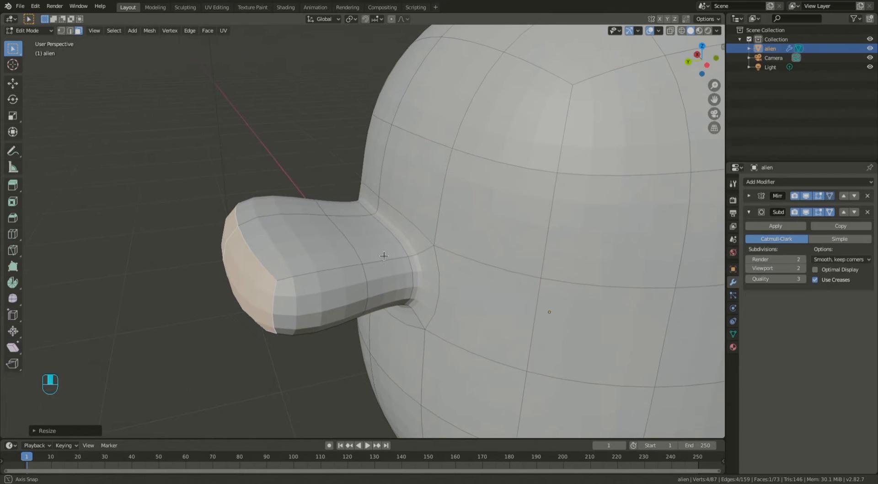
Step: Select the loop-cut edge across the top of the nose in edge select mode and move it upward with the Transform tool active
click(71, 30)
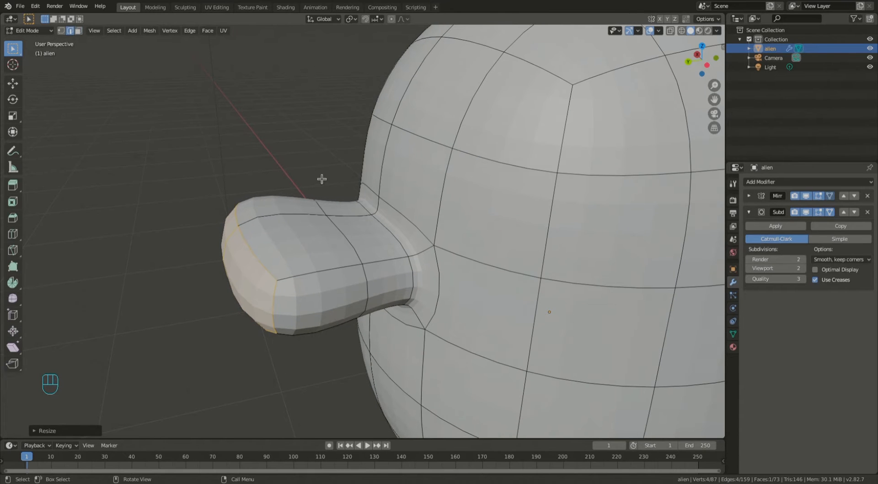
click(314, 211)
middle_drag(288, 212, 292, 194)
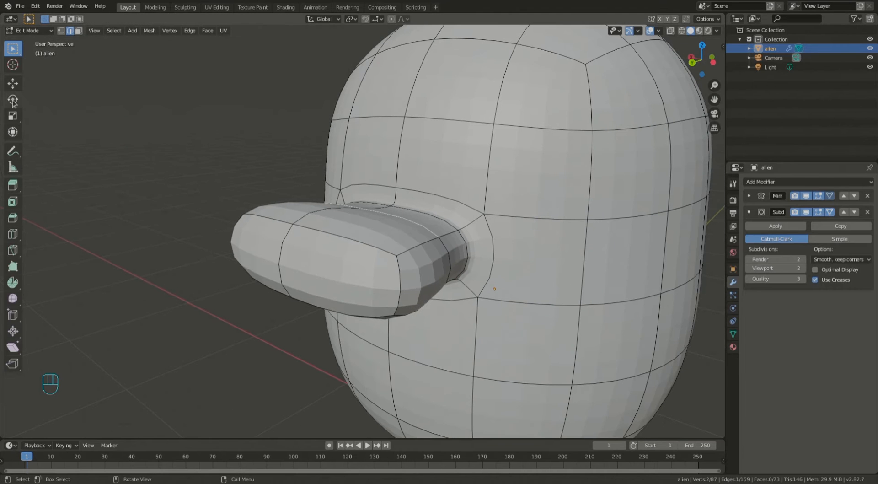
click(13, 132)
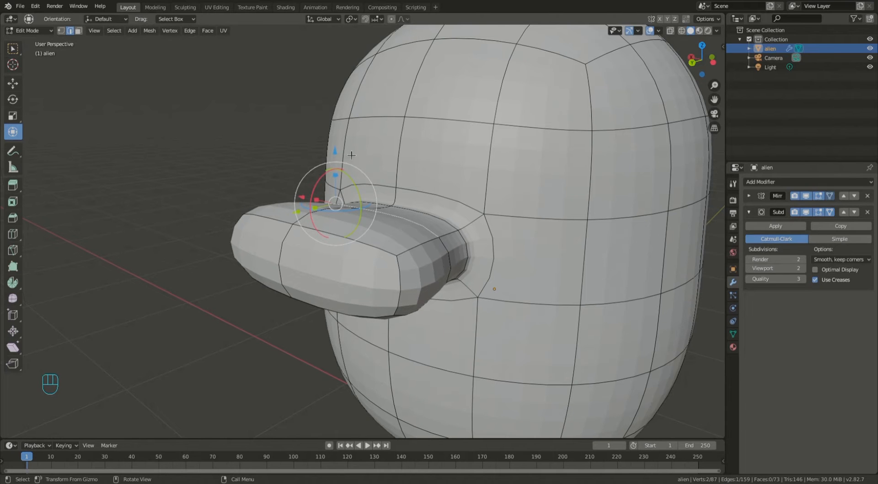
key(g)
click(331, 113)
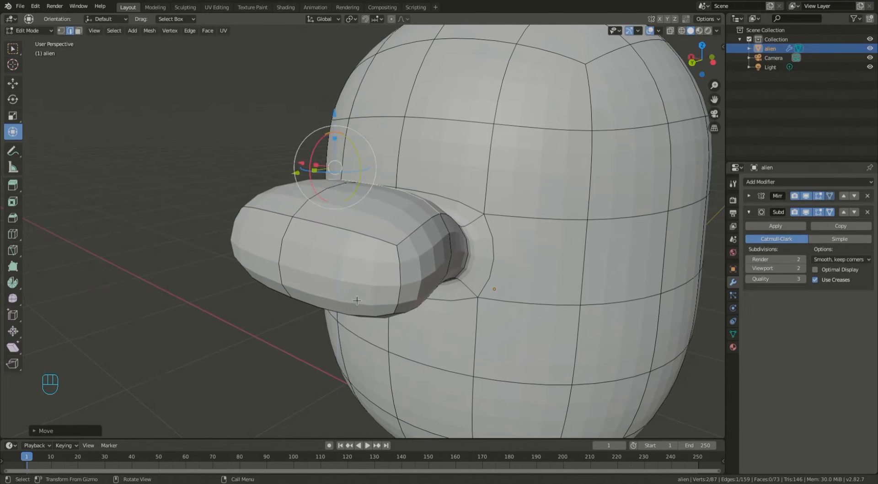
Step: Select the loop-cut edge across the nose's underside and move it downward
middle_drag(361, 310, 342, 245)
click(361, 210)
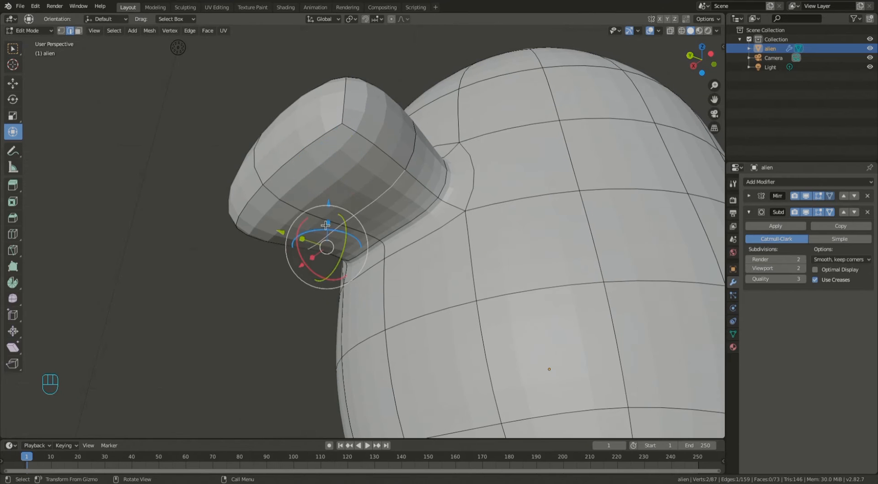
drag(328, 202, 330, 234)
middle_drag(415, 267, 379, 247)
Step: In face select mode, select the side face of the nose and shift it sideways
key(3)
click(396, 242)
middle_drag(396, 242, 422, 286)
drag(263, 267, 292, 266)
middle_drag(620, 295, 560, 287)
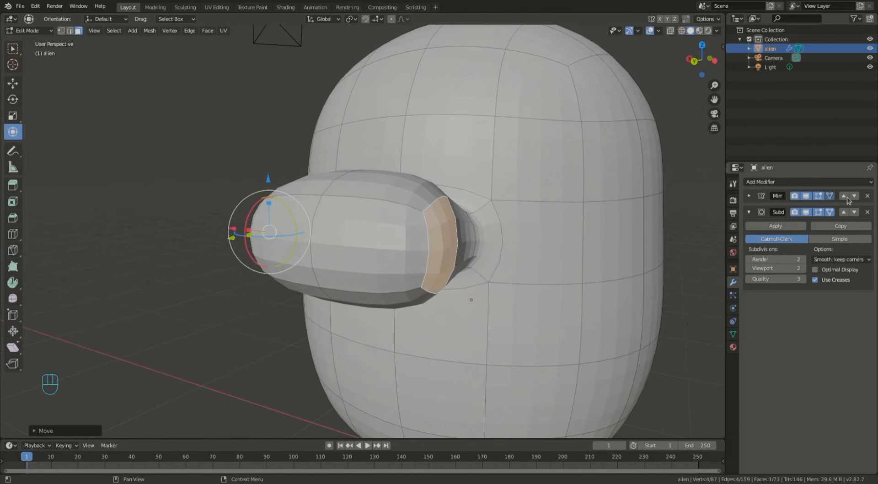
Step: Toggle the Subdivision Surface's viewport display off and on to compare the nose's blocky cage with its smoothed shape
click(806, 211)
scroll(410, 250, up, 3)
middle_drag(410, 251, 385, 271)
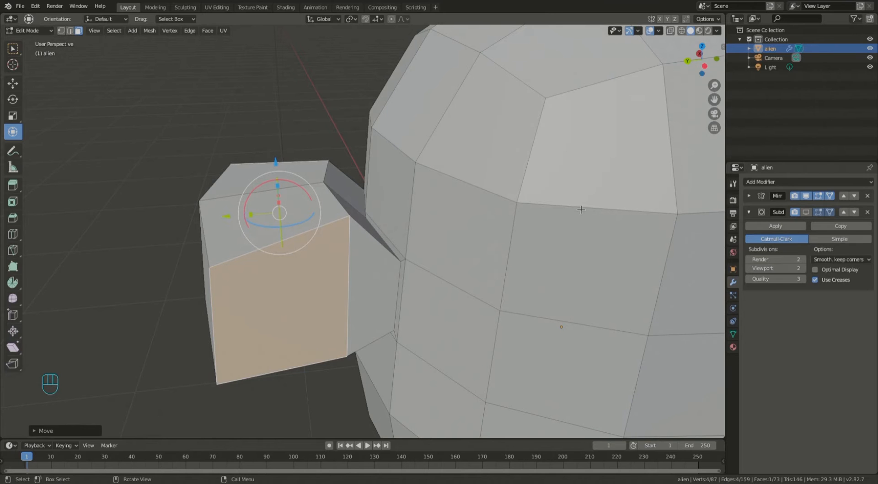
middle_drag(261, 322, 682, 278)
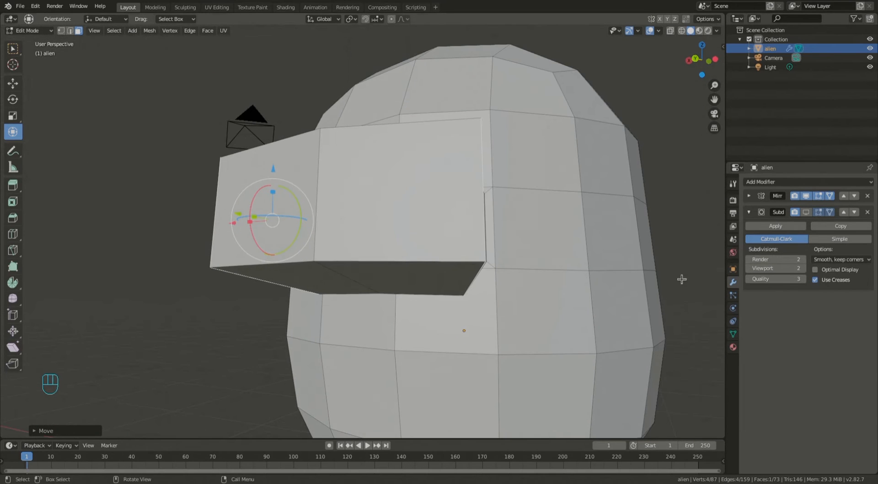
click(806, 211)
middle_drag(505, 294, 535, 294)
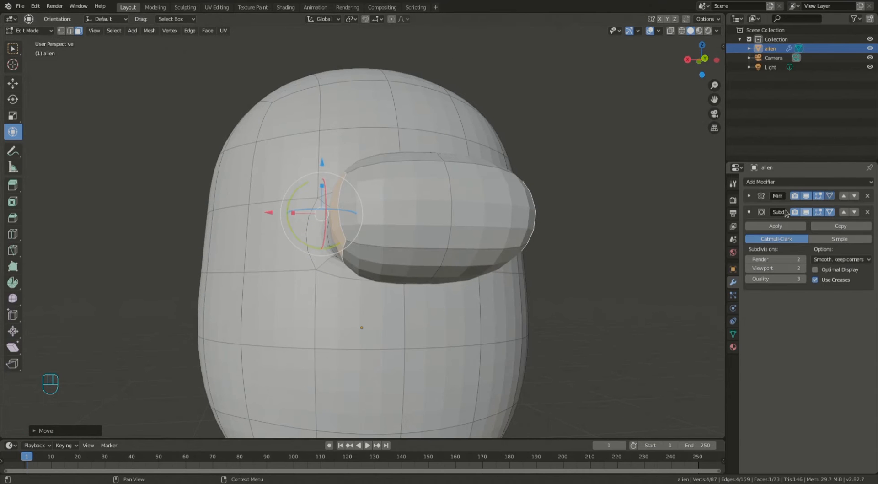
Step: Hide the Subdivision Surface in the viewport and expand the Mirror modifier's settings
click(806, 212)
middle_drag(395, 318, 441, 314)
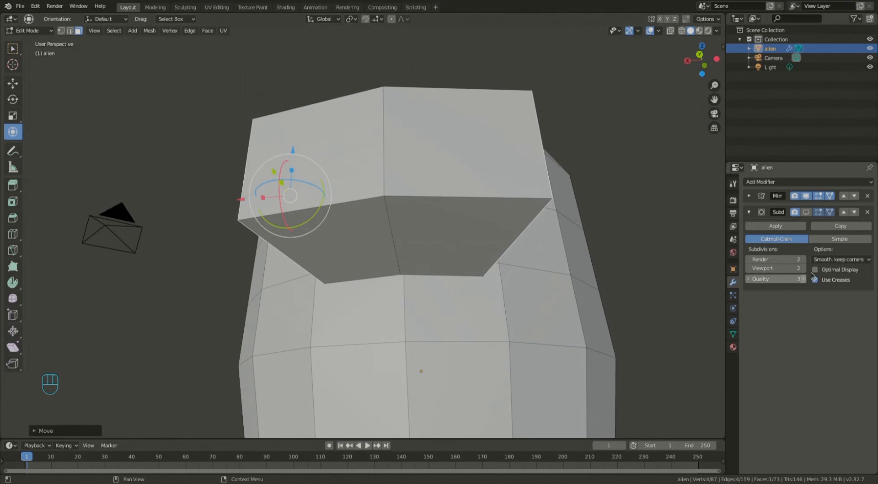
click(749, 196)
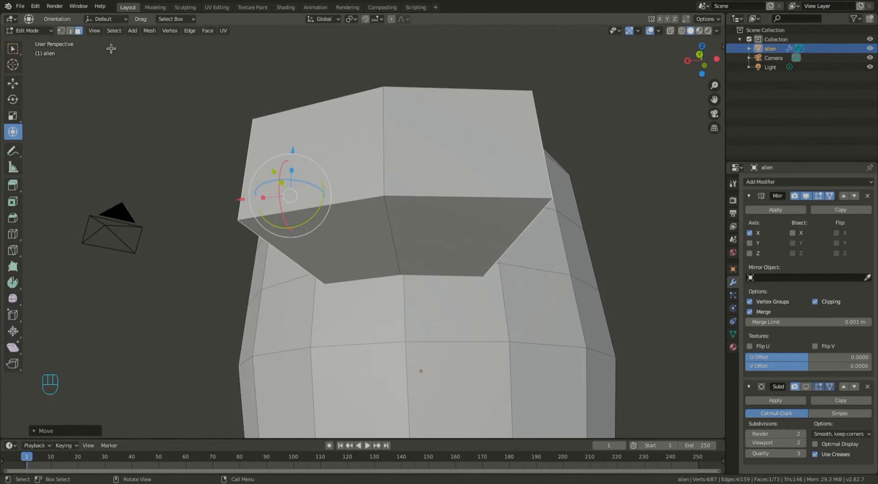
Step: Select the face just below the nose, extrude it in place and scale it down to about 0.79
click(368, 301)
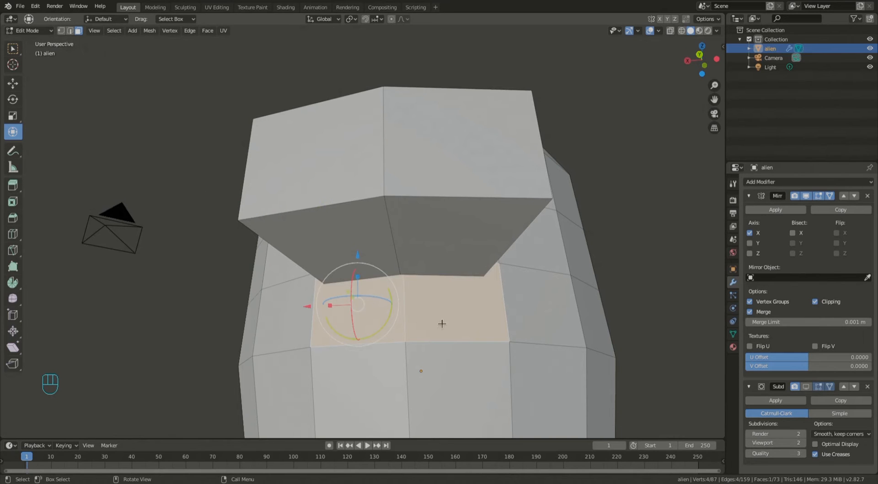
key(e)
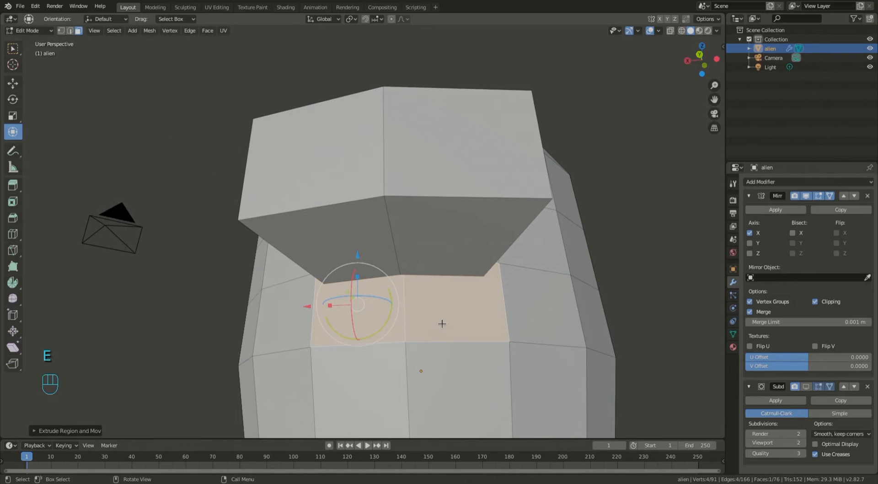
key(s)
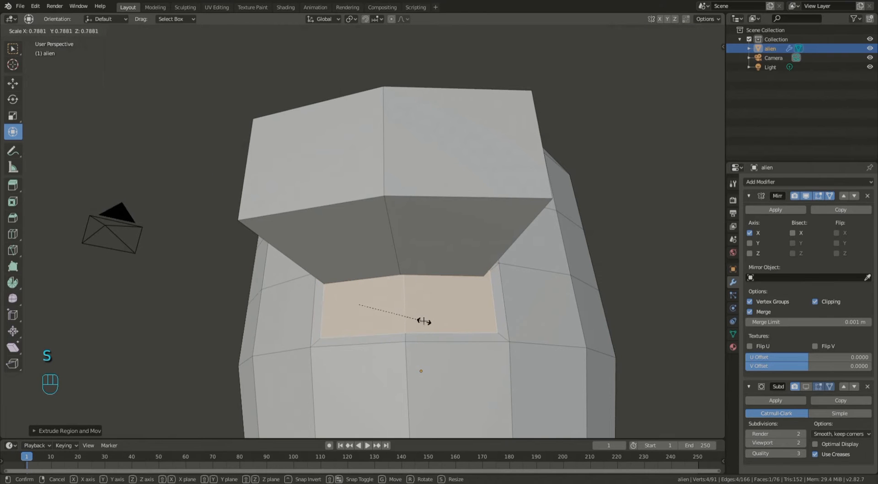
click(423, 320)
Step: Extrude the inset face below the nose again and push it back into the head to form a mouth cavity
key(e)
click(421, 321)
middle_drag(417, 322, 315, 295)
drag(304, 298, 362, 307)
mouse_move(411, 320)
middle_down()
mouse_move(422, 343)
mouse_move(409, 331)
middle_up()
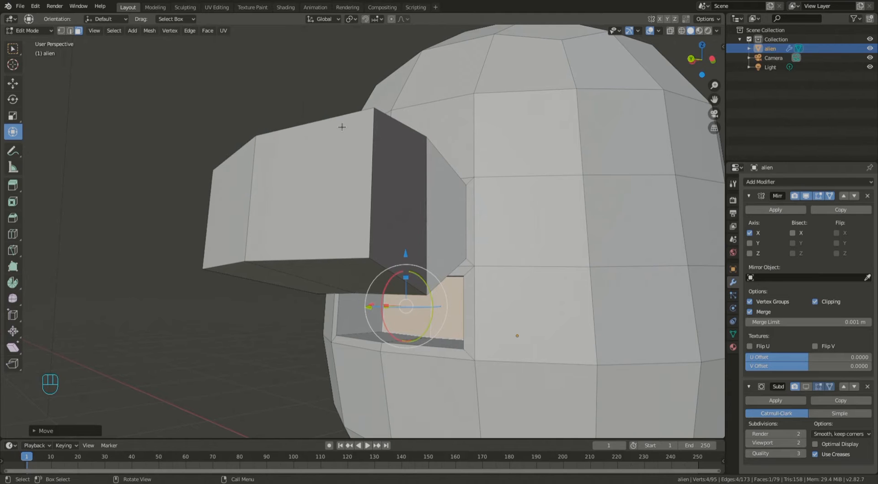
Step: Set the transform orientation to Normal and check the gizmo's alignment on the nose's top face
click(339, 21)
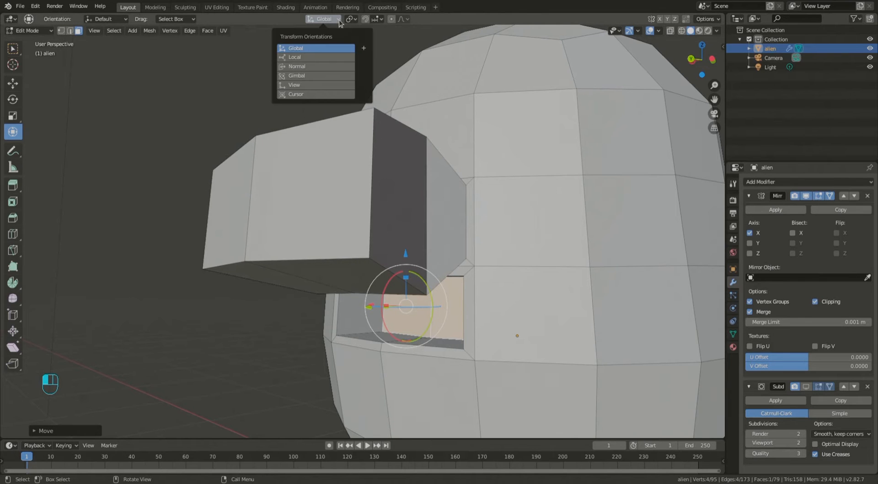
click(297, 66)
middle_drag(412, 288, 677, 329)
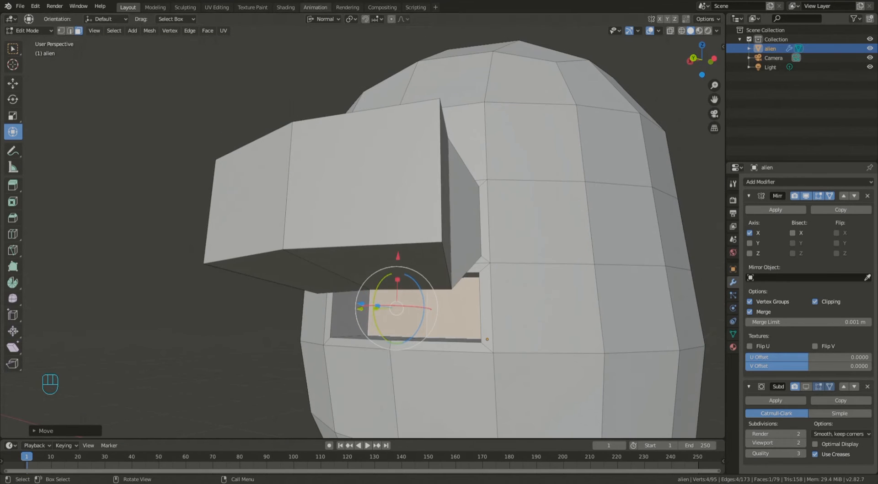
middle_drag(337, 150, 518, 182)
click(475, 182)
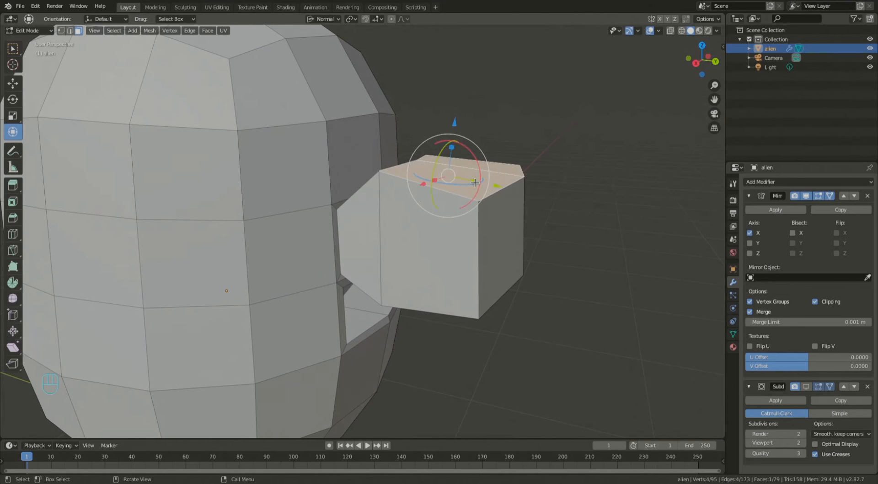
middle_drag(451, 268, 327, 240)
Step: Select the mouth cavity's back face and move it deeper into the head along its normal
click(371, 310)
drag(366, 306, 513, 280)
middle_drag(512, 280, 562, 290)
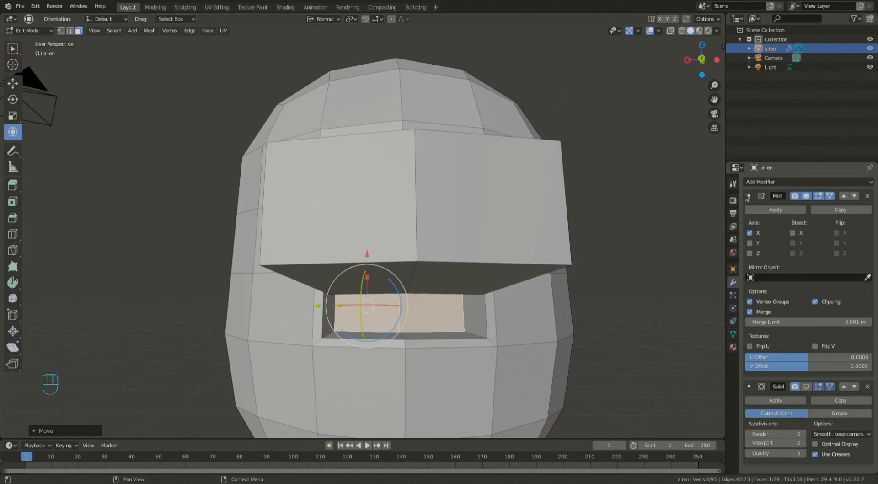
Step: Show the Subdivision Surface in the viewport to check the smoothed mouth, and hide it again
click(805, 387)
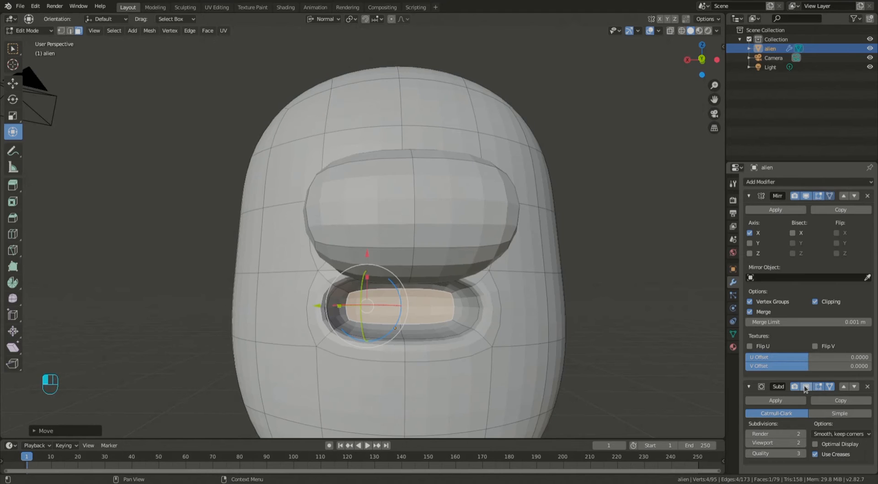
middle_drag(540, 329, 509, 326)
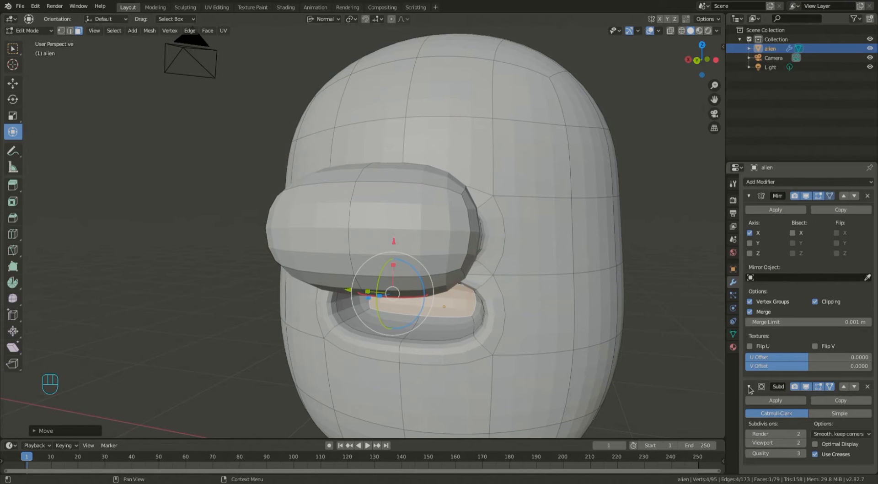
click(805, 387)
Step: Select the face just above the nose and turn off Clipping in the Mirror modifier
middle_drag(674, 349, 360, 161)
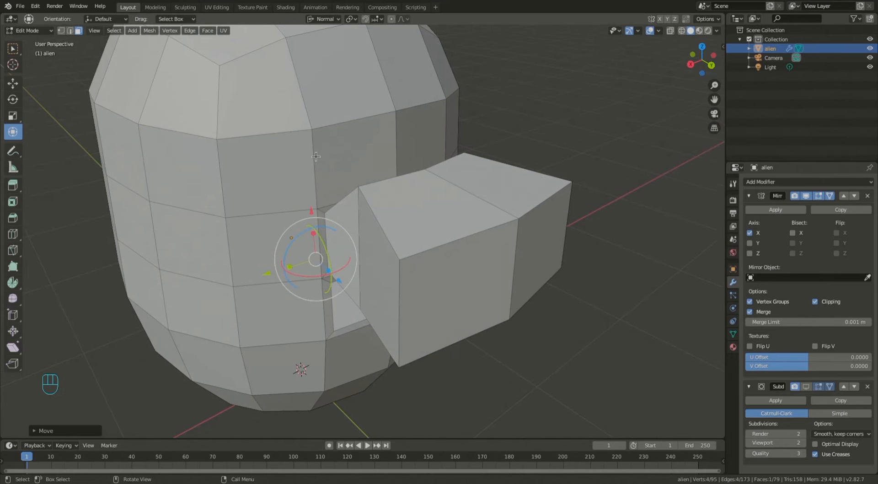
middle_drag(410, 148, 382, 191)
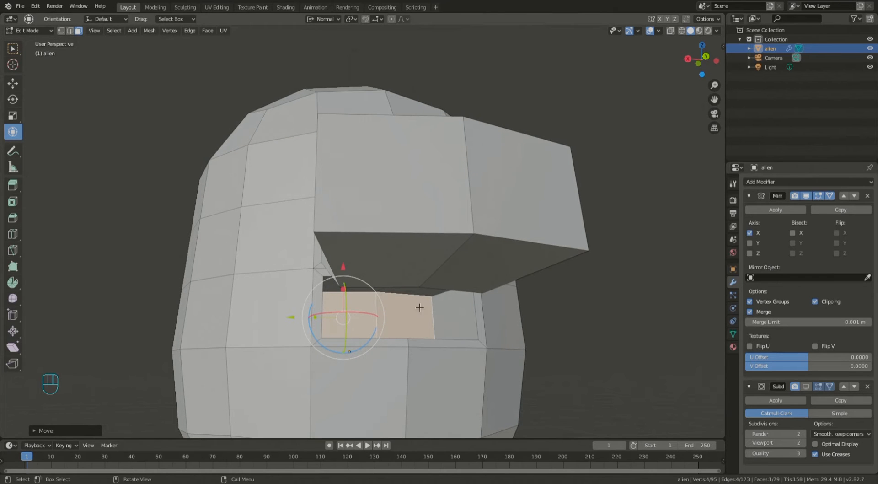
middle_drag(419, 307, 390, 334)
click(388, 152)
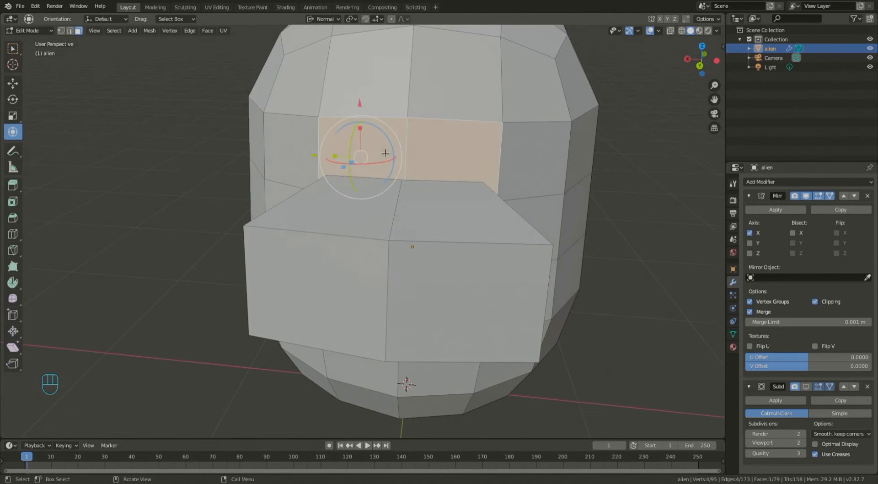
click(815, 302)
Step: Extrude the face above the nose in place and scale it down to about 0.77 for separate eye openings
key(e)
right_click(377, 155)
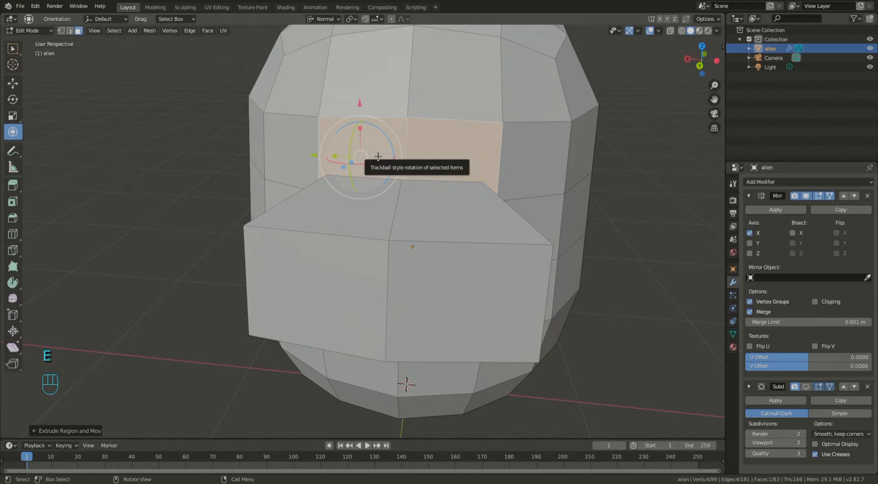
key(s)
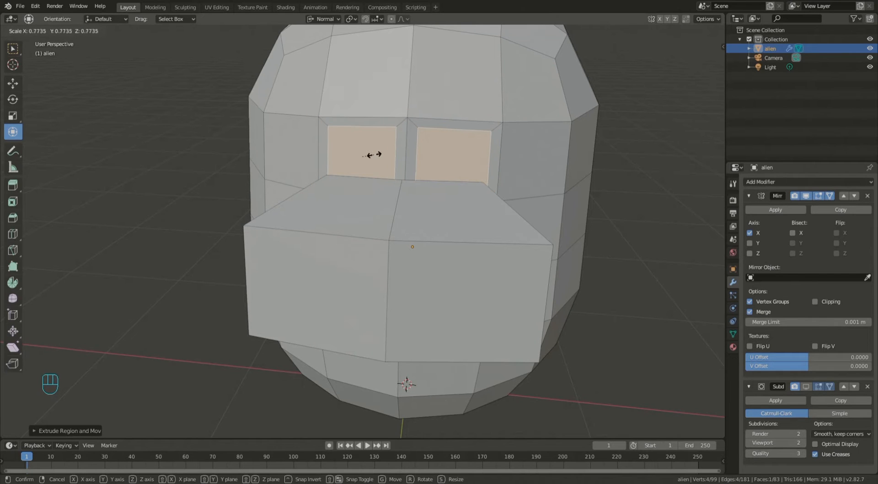
click(374, 154)
scroll(455, 133, up, 2)
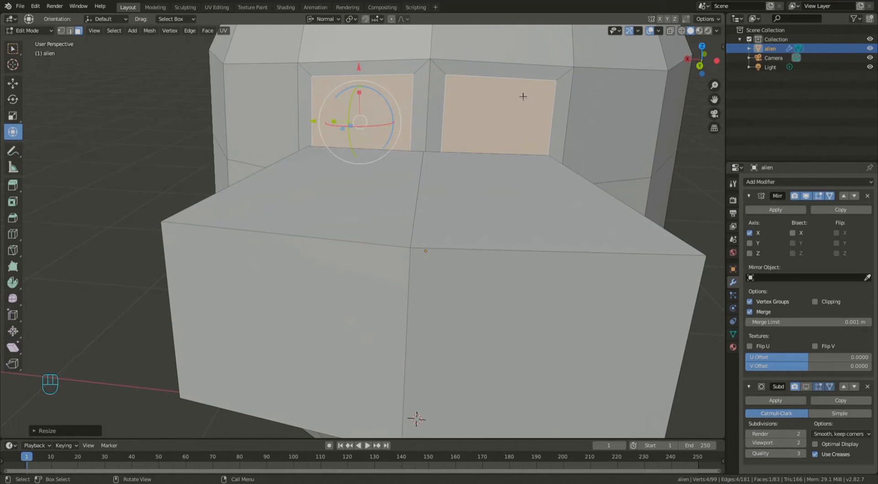
Step: Turn the Mirror modifier's Clipping back on and extrude the inset eye face into the head to form eye sockets
click(815, 301)
mouse_move(393, 117)
middle_down()
mouse_move(412, 117)
mouse_move(398, 115)
middle_up()
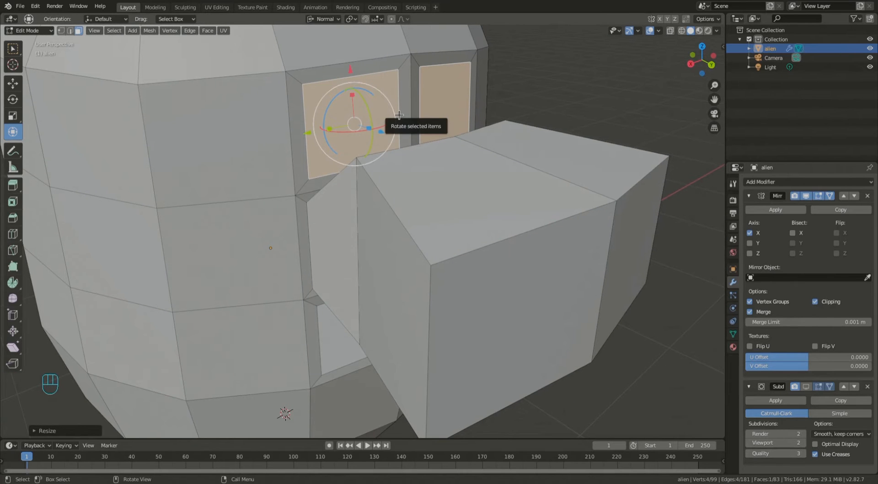
key(e)
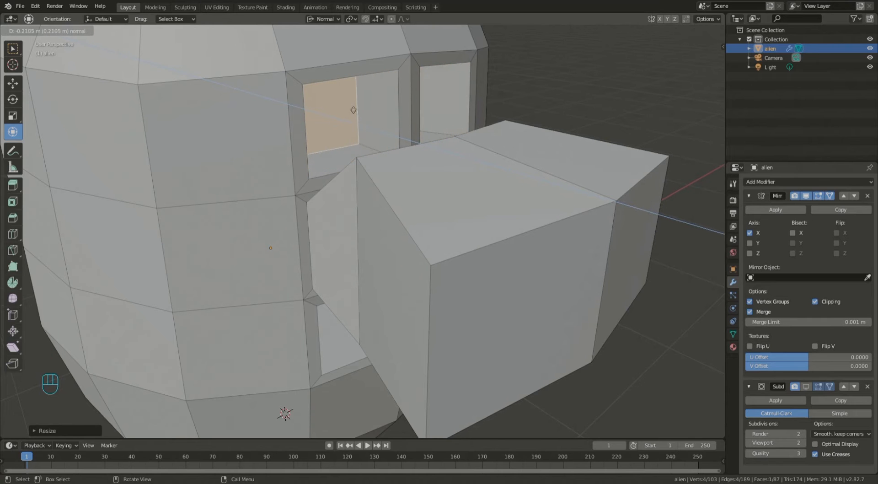
click(382, 115)
middle_drag(382, 115, 393, 86)
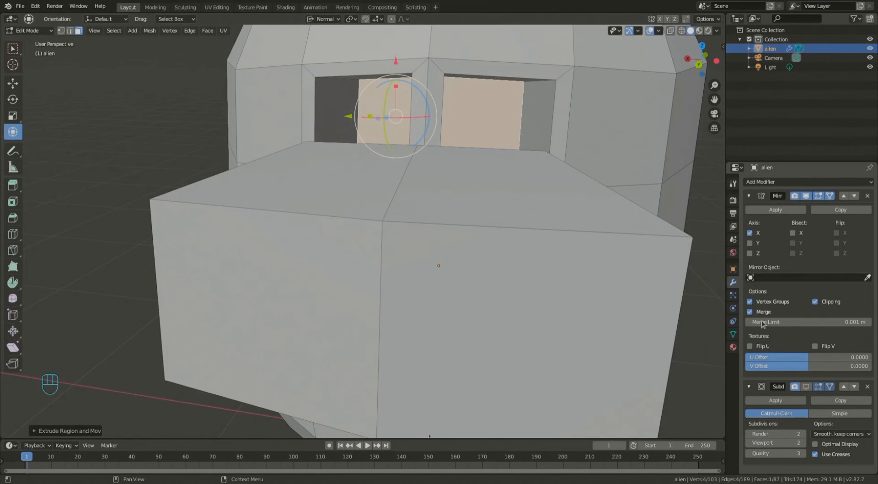
Step: Turn on the Subdivision Surface's viewport display and examine the smoothed eyes, nose and mouth
click(805, 387)
mouse_move(594, 178)
middle_down()
mouse_move(670, 176)
mouse_move(589, 176)
middle_up()
scroll(590, 176, down, 4)
middle_drag(586, 269, 547, 221)
scroll(547, 222, up, 2)
scroll(546, 220, down, 3)
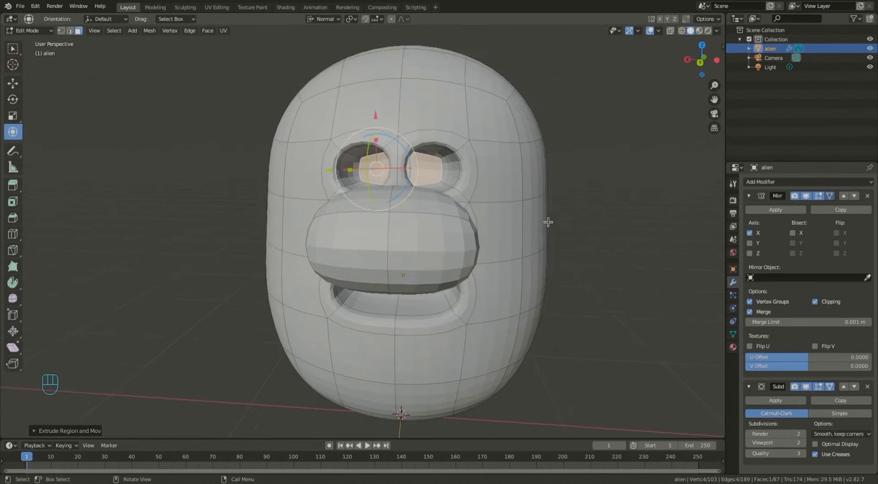
scroll(444, 186, up, 2)
middle_drag(444, 185, 479, 203)
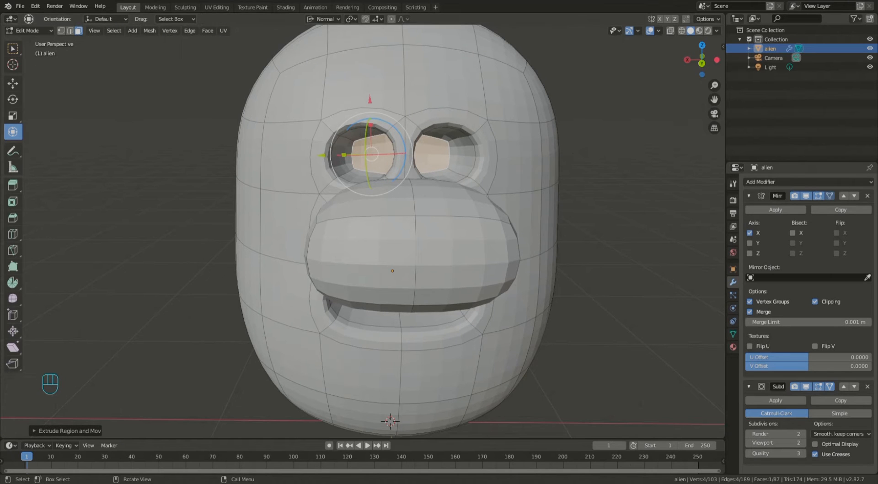
Step: Select the face on the outer side of the eye socket, frame it in the view and switch to the Select Box tool
click(329, 138)
key(KP_Decimal)
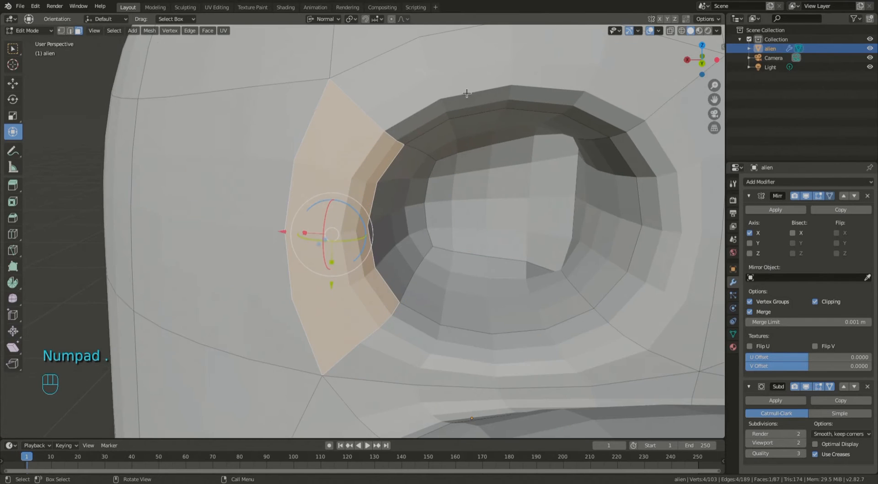
scroll(524, 133, down, 5)
scroll(563, 176, up, 3)
mouse_move(565, 185)
middle_down()
mouse_move(552, 185)
mouse_move(578, 192)
middle_up()
scroll(553, 185, down, 3)
scroll(557, 188, up, 3)
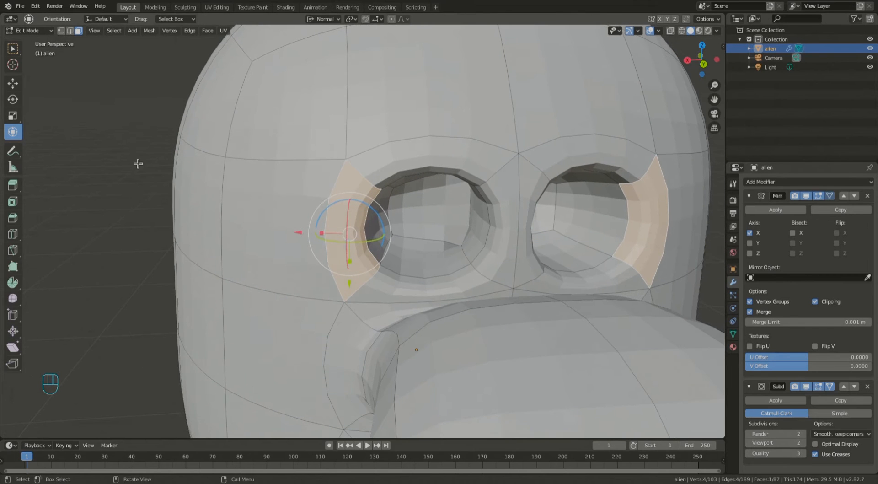
click(13, 49)
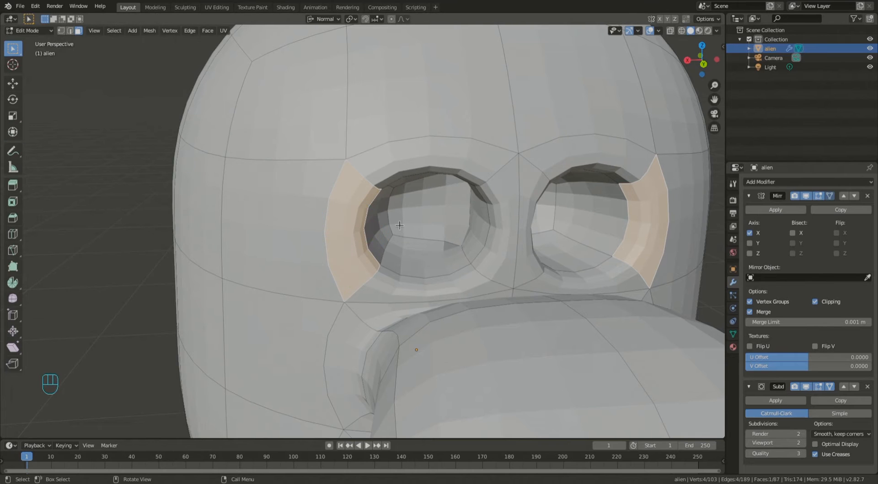
Step: Try freely moving the eye socket's outer side face from a side view, and cancel the move
middle_drag(411, 212, 381, 269)
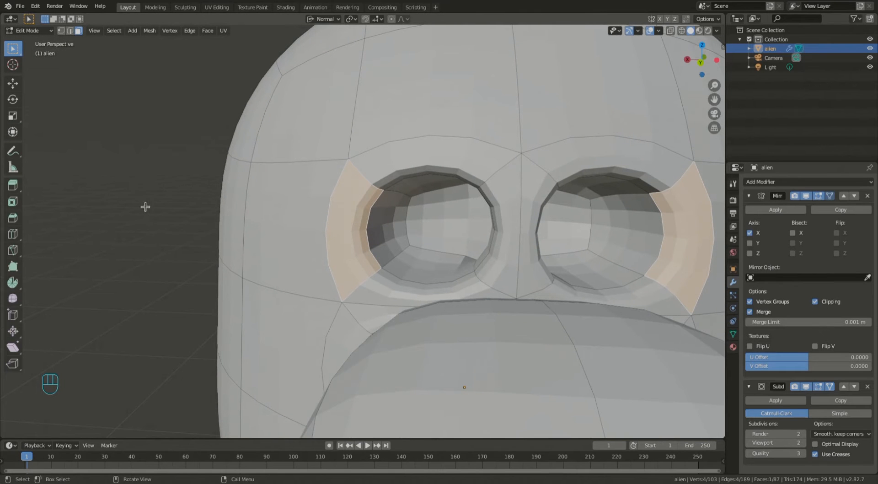
middle_drag(348, 213, 312, 215)
middle_drag(380, 219, 398, 219)
key(g)
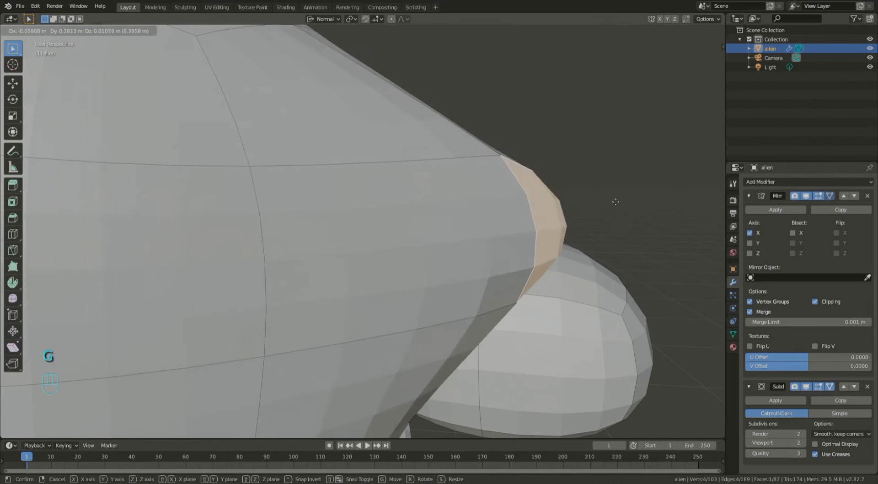
right_click(480, 199)
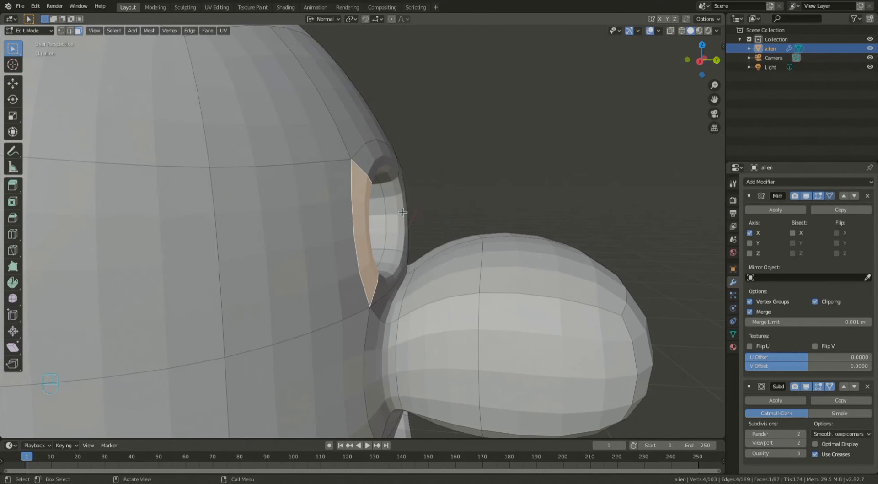
middle_drag(407, 194, 312, 197)
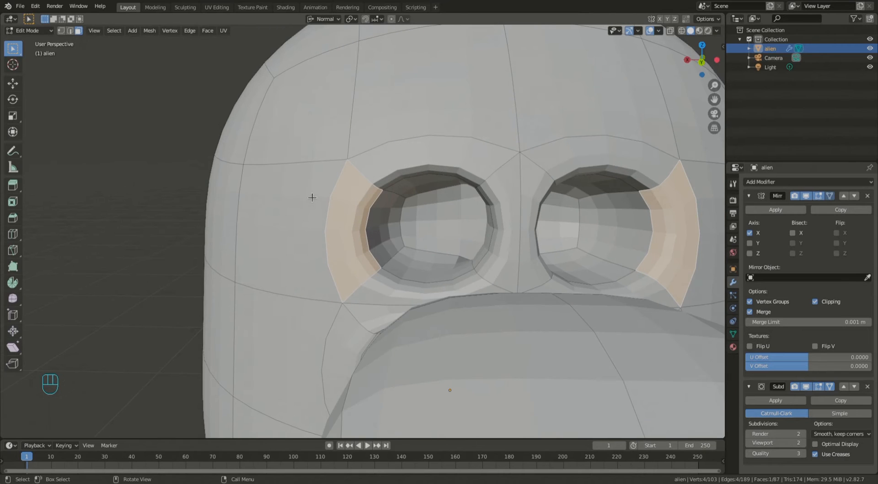
Step: Enable proportional editing and move the eye socket's outer side face outward about 0.1 m with a proportional size of 0.14
key(g)
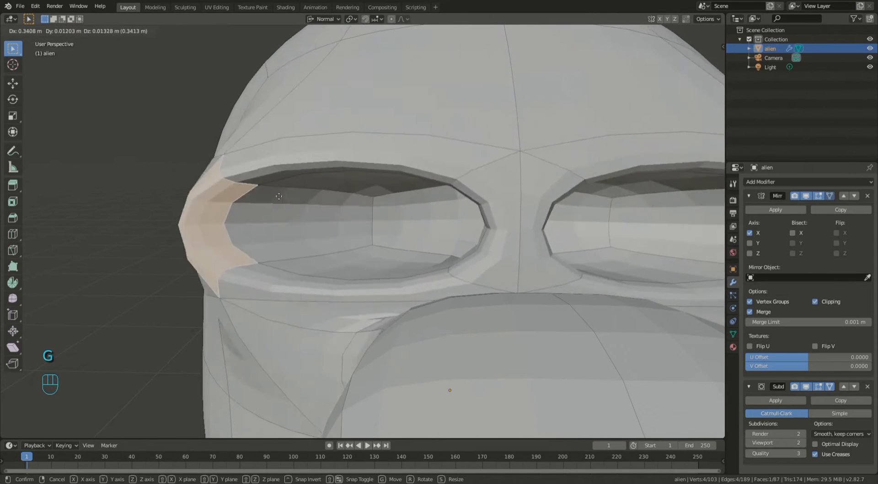
right_click(432, 195)
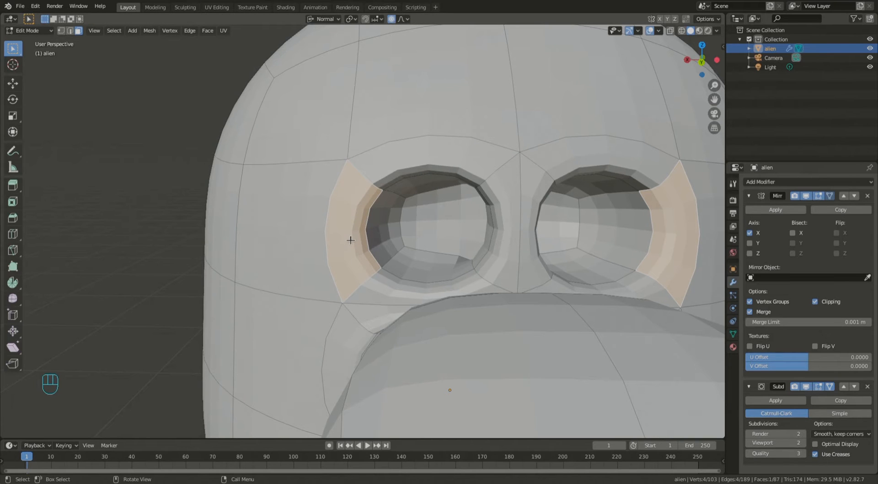
key(g)
scroll(351, 241, up, 12)
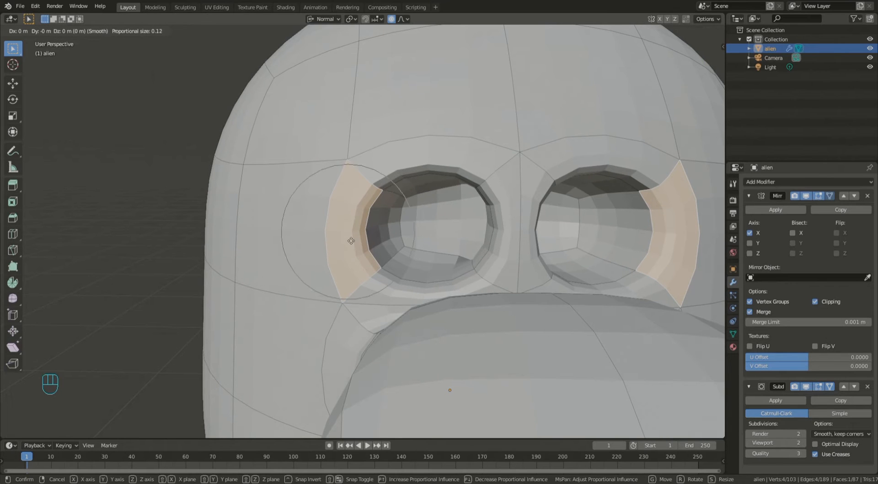
scroll(352, 235, down, 2)
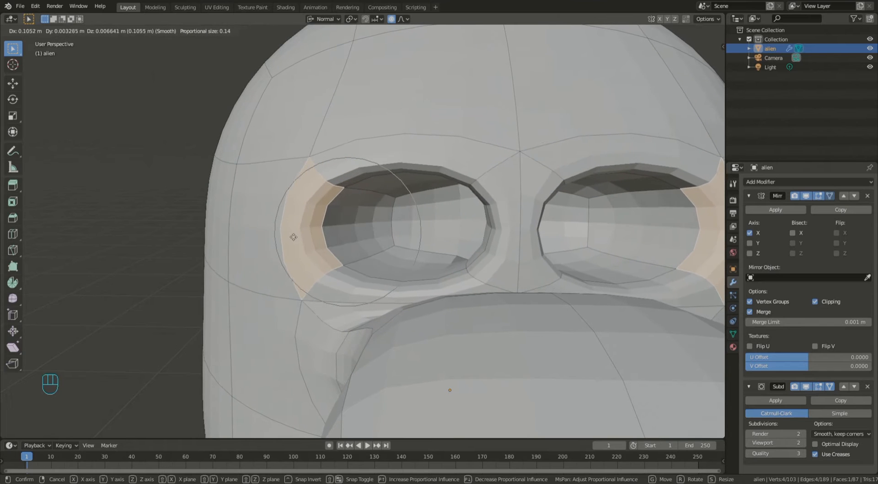
click(297, 235)
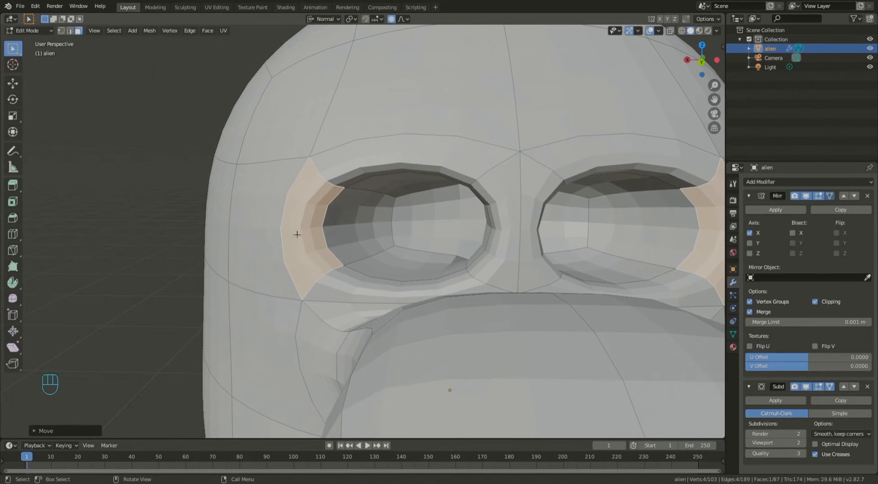
Step: Move the face between the eyes outward to narrow the socket opening, and reposition the face inside the eye socket
click(501, 205)
key(g)
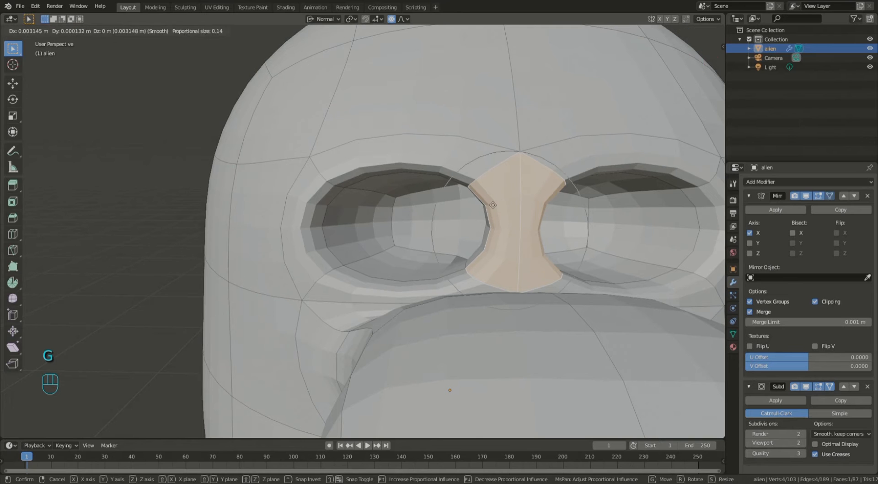
click(401, 207)
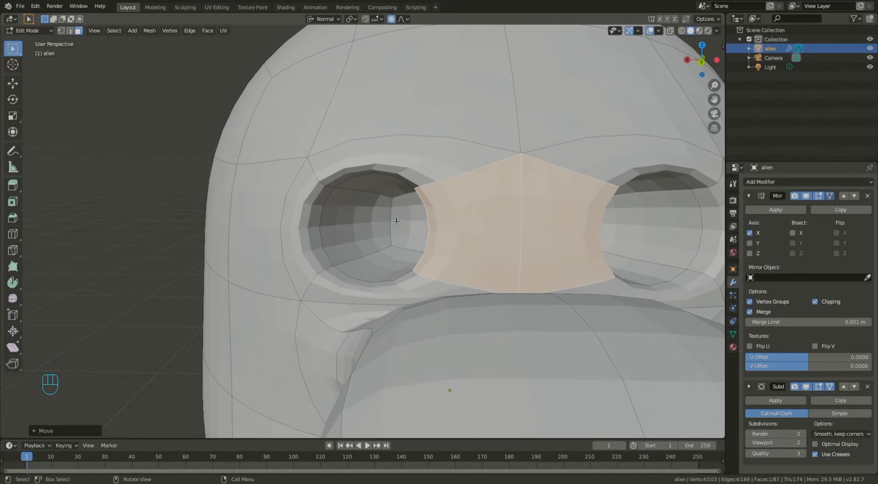
click(413, 225)
key(g)
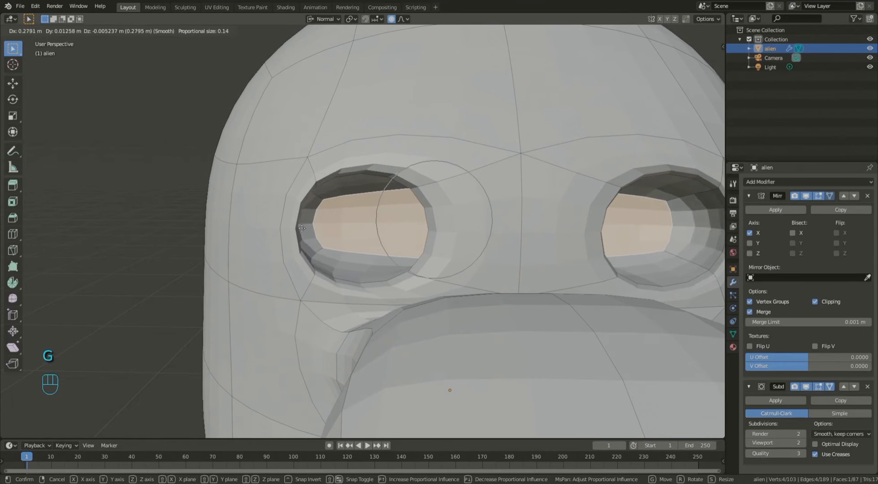
click(439, 221)
middle_drag(439, 222, 467, 207)
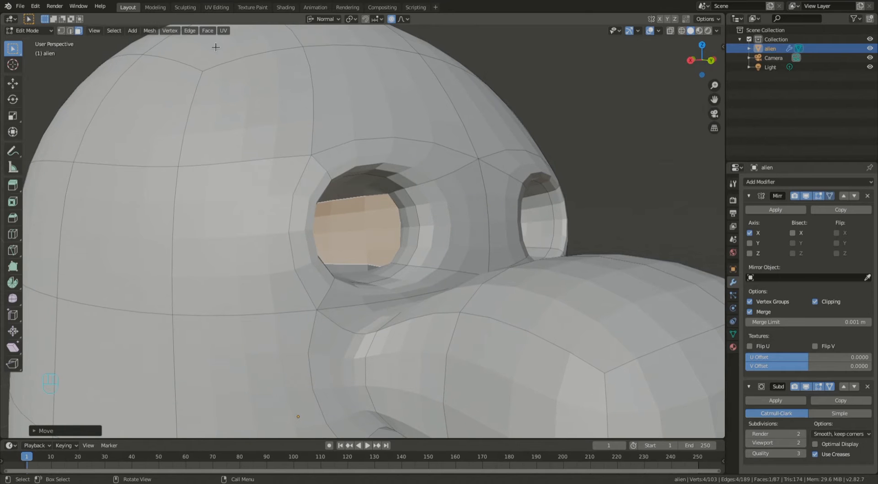
Step: Switch to edge selection and move the brow edge above the eye socket upward
click(71, 31)
middle_drag(361, 235, 317, 223)
scroll(317, 223, down, 10)
middle_drag(541, 233, 531, 249)
scroll(427, 219, up, 5)
middle_drag(426, 220, 330, 160)
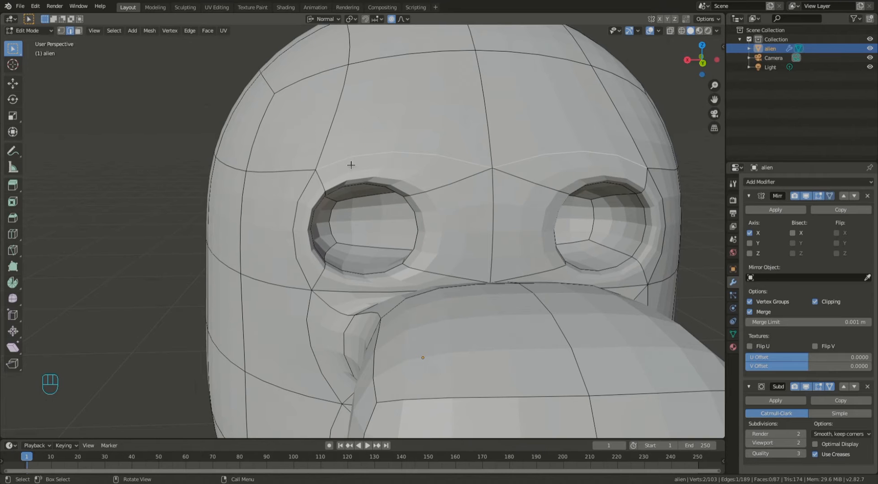
middle_drag(330, 155, 323, 154)
key(g)
click(301, 211)
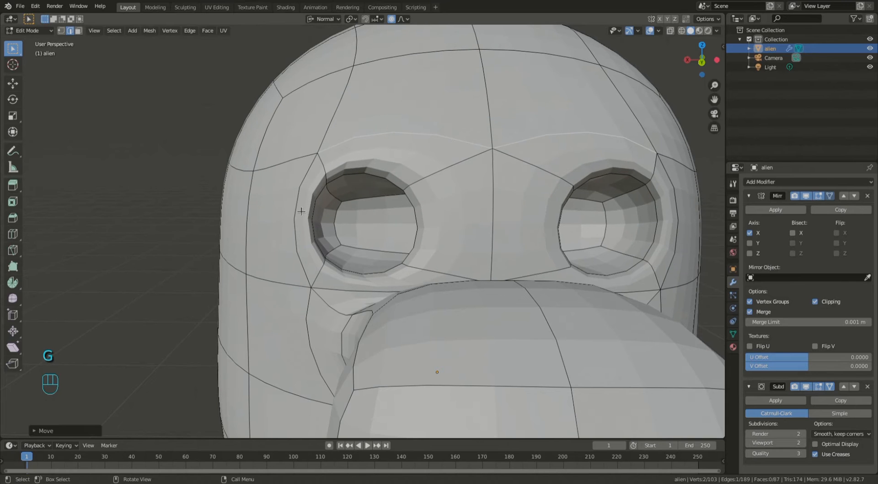
Step: Move the eye socket's outer surrounding edge outward about 0.09 m and shift its nose-side rim edge outward
key(g)
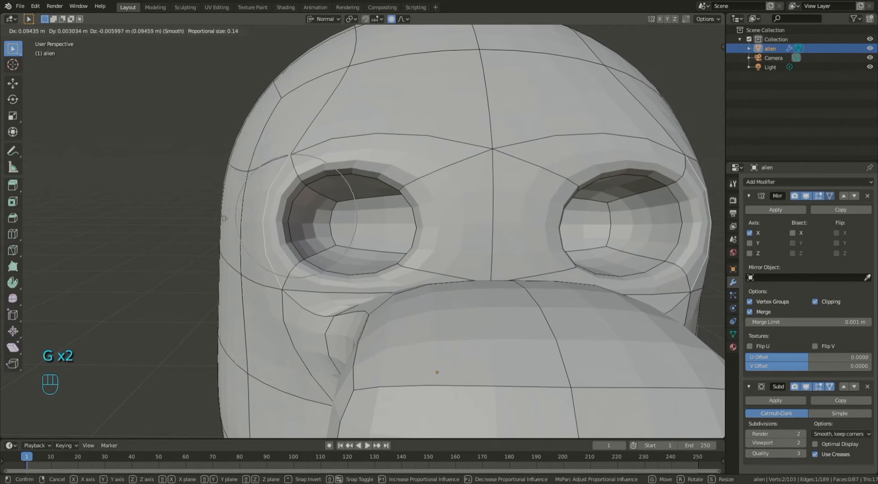
click(224, 218)
key(g)
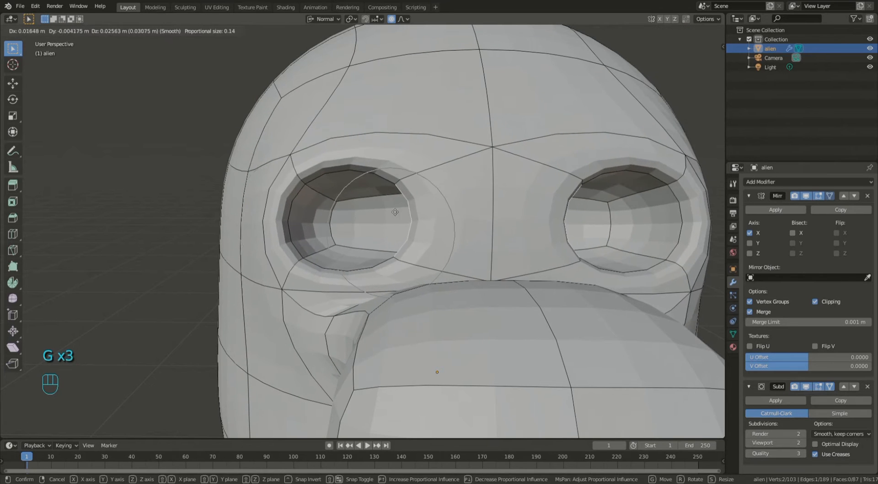
click(322, 290)
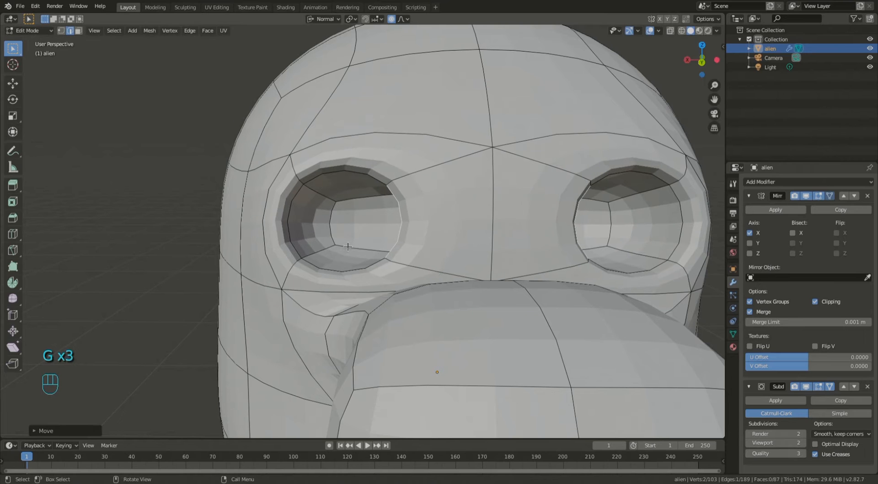
Step: Move the eye socket's lower rim edge downward in two moves to make the opening taller
key(g)
click(345, 176)
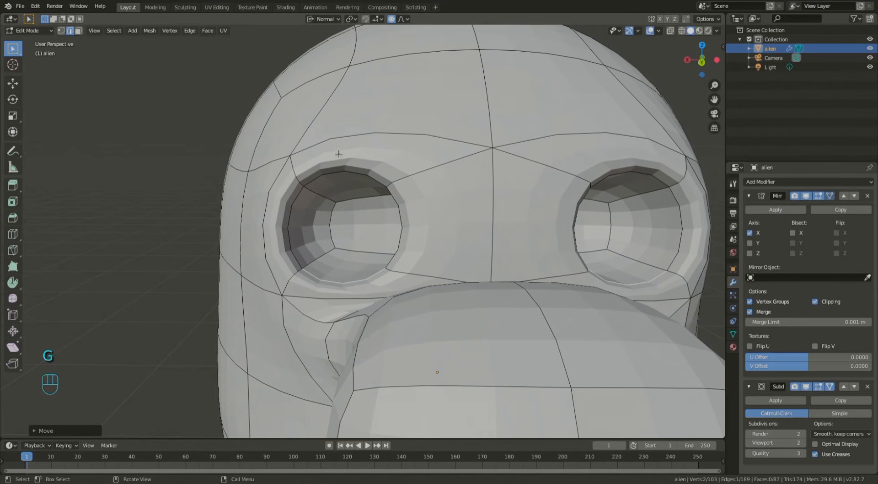
key(g)
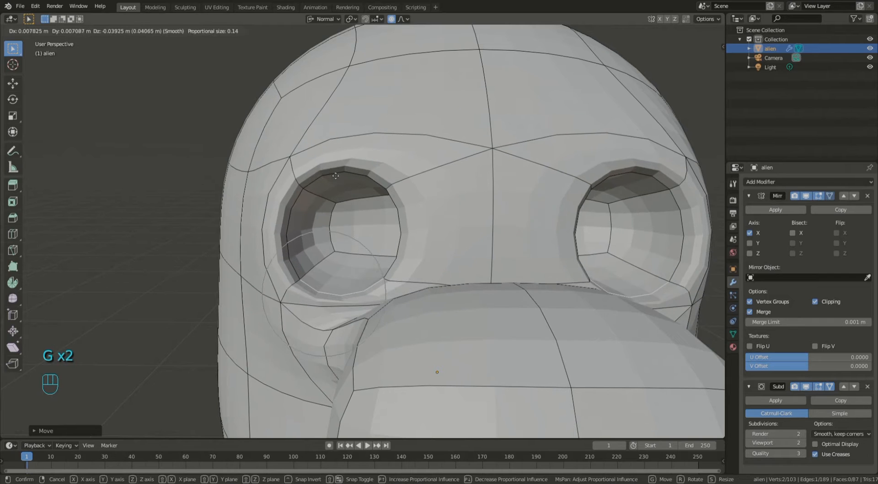
click(335, 142)
Step: Raise the brow edge above the eye about 0.04 m and adjust the socket's nose-side rim edge
key(g)
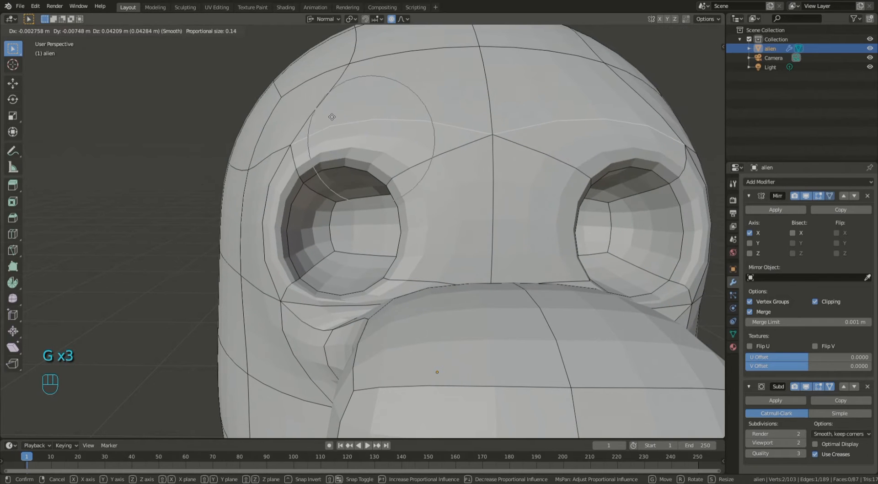
click(368, 145)
key(g)
click(438, 209)
scroll(535, 234, down, 3)
middle_drag(530, 231, 454, 223)
scroll(512, 229, up, 3)
scroll(453, 224, down, 4)
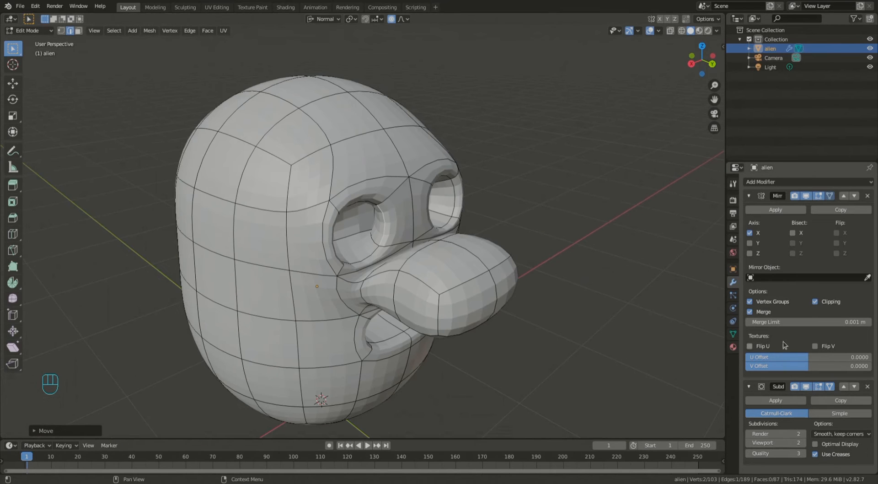
Step: Turn off the Subdivision Surface's viewport display and move the socket rim's lower outer corner vertex up about 0.07 m
click(806, 387)
middle_drag(521, 206, 421, 344)
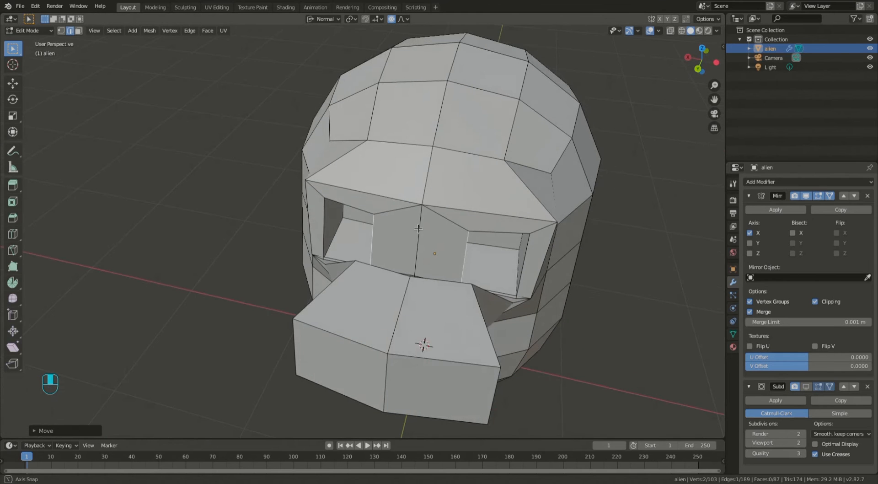
scroll(447, 386, up, 8)
mouse_move(355, 285)
middle_down()
mouse_move(420, 260)
mouse_move(443, 286)
mouse_move(466, 221)
mouse_move(411, 256)
mouse_move(349, 273)
mouse_move(352, 279)
middle_up()
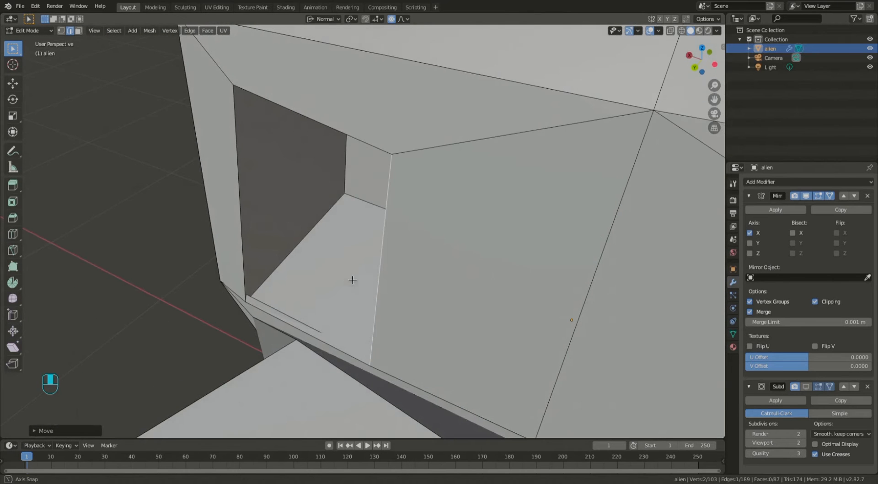
middle_drag(275, 292, 236, 428)
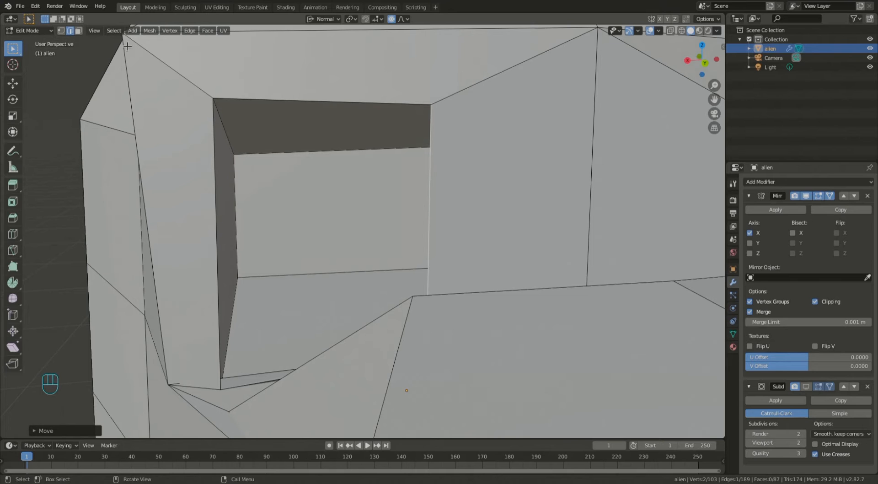
click(62, 30)
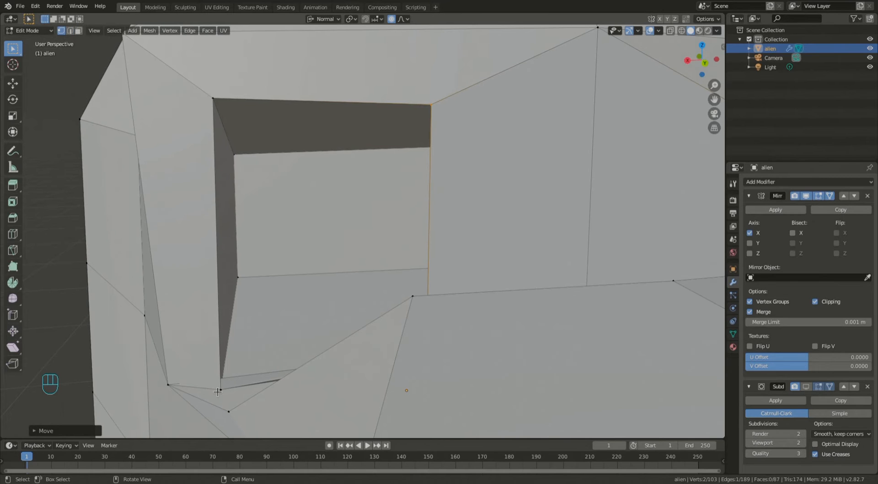
key(g)
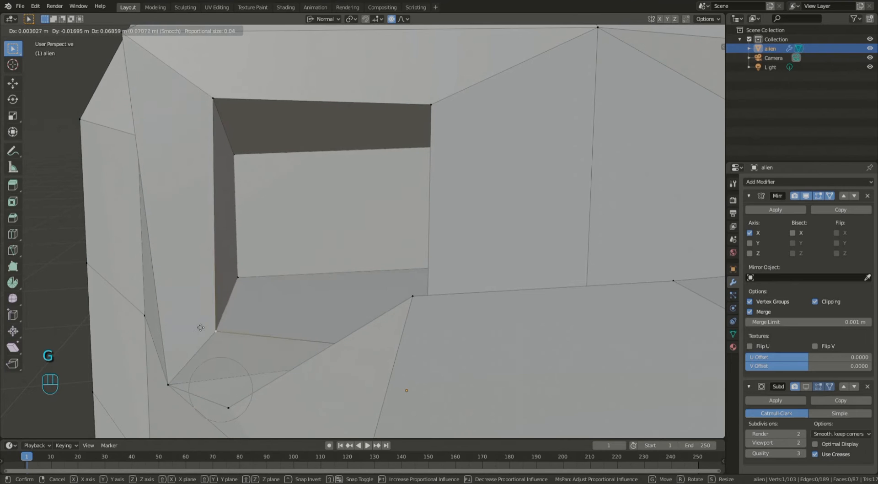
click(206, 337)
Step: Move the socket rim's lower nose-side corner vertex up about 0.03 m and turn the Subdivision Surface's viewport display back on
middle_drag(231, 336, 301, 337)
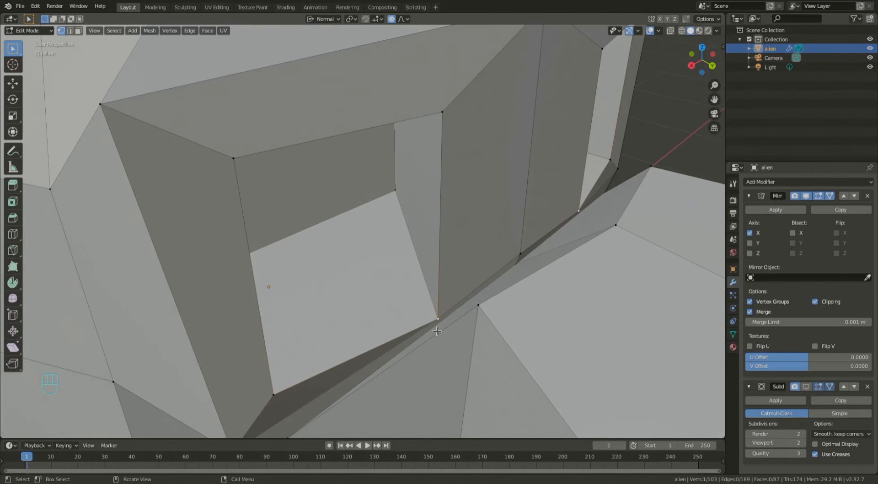
middle_drag(393, 283, 417, 275)
key(g)
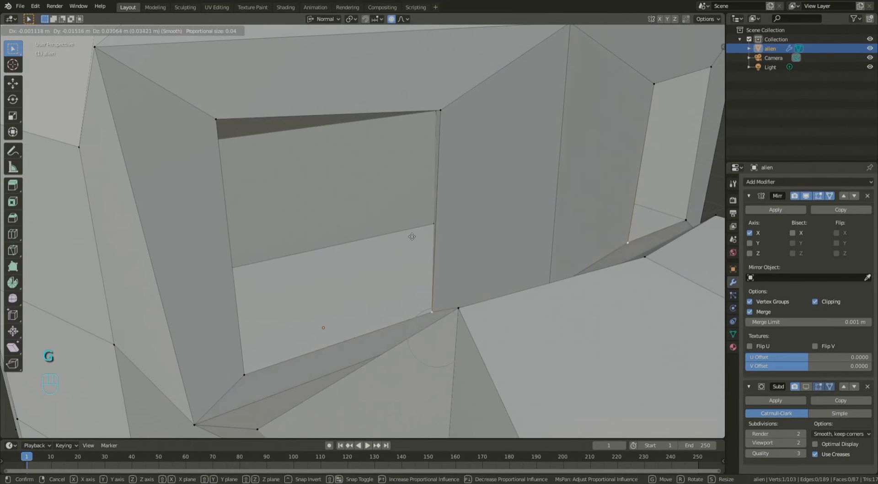
click(412, 236)
middle_drag(577, 219, 507, 215)
middle_drag(526, 298, 470, 259)
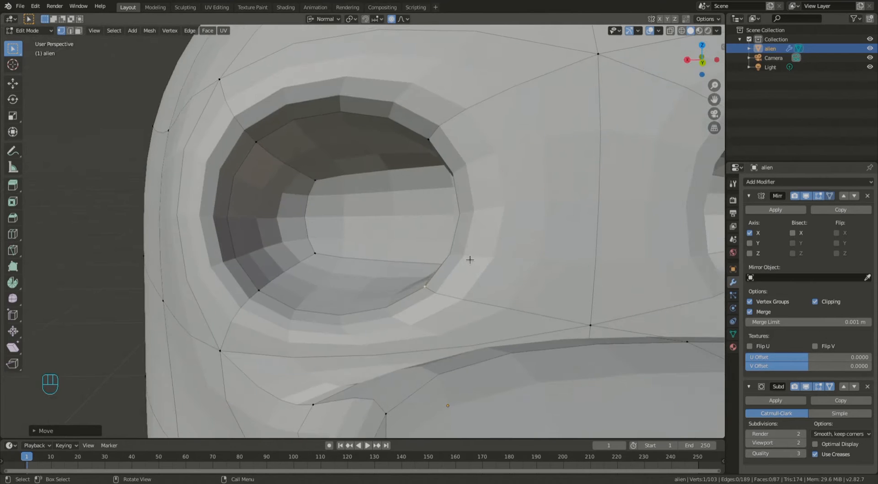
scroll(470, 260, down, 5)
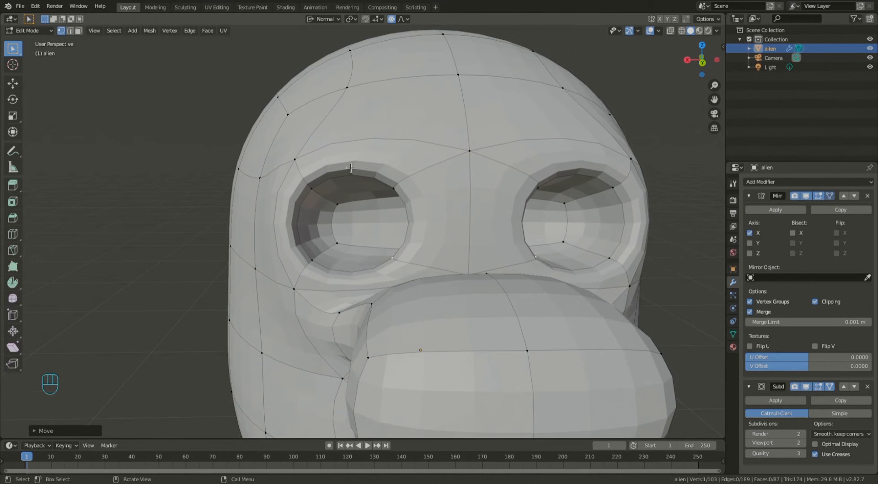
Step: Switch to face selection and move the brow face above the eye socket up about 0.05 m
key(2)
click(181, 84)
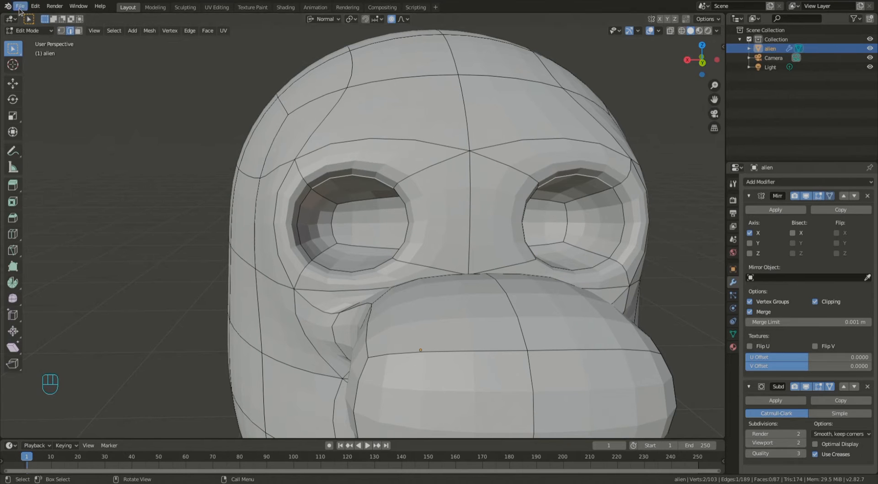
click(78, 31)
click(369, 164)
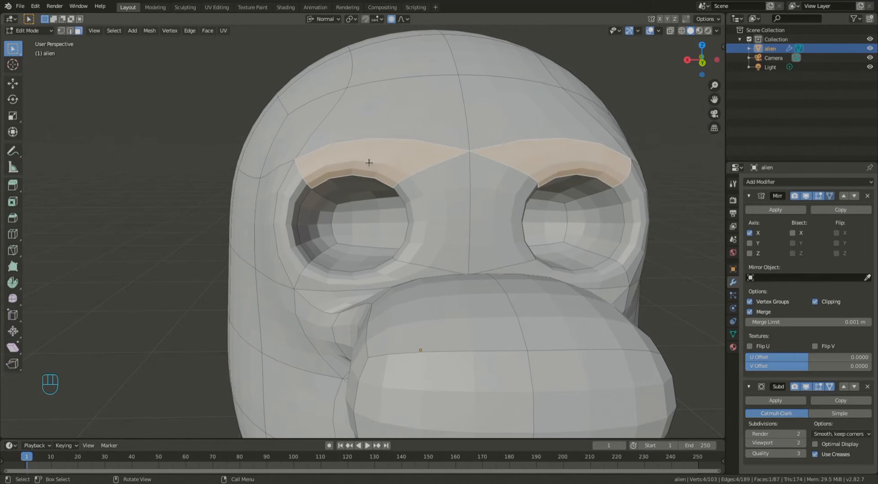
middle_drag(368, 164, 376, 162)
key(g)
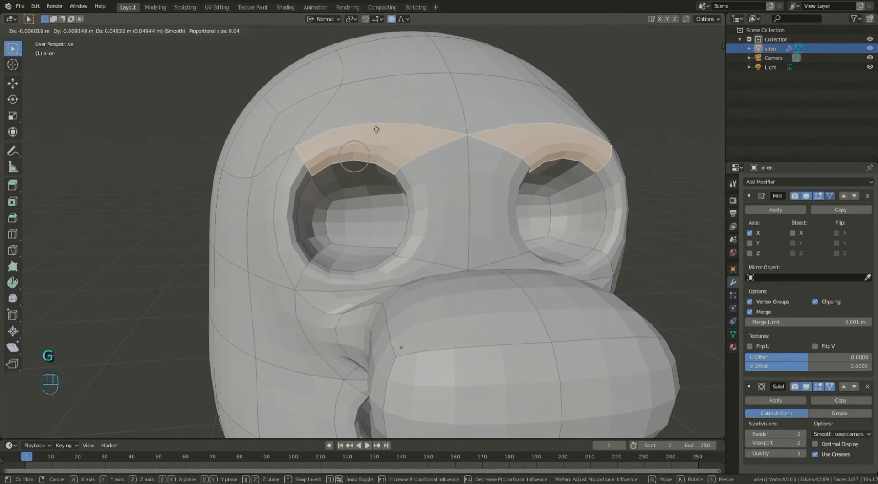
click(376, 127)
middle_drag(374, 131, 321, 161)
scroll(440, 195, down, 8)
middle_drag(427, 194, 401, 182)
key(g)
right_click(405, 181)
Step: Push the face on the middle of the back inward about 0.25 m with proportional size 0.62 and rotate it about -18°
scroll(392, 257, down, 3)
middle_drag(393, 258, 380, 278)
scroll(467, 278, up, 4)
scroll(386, 250, down, 6)
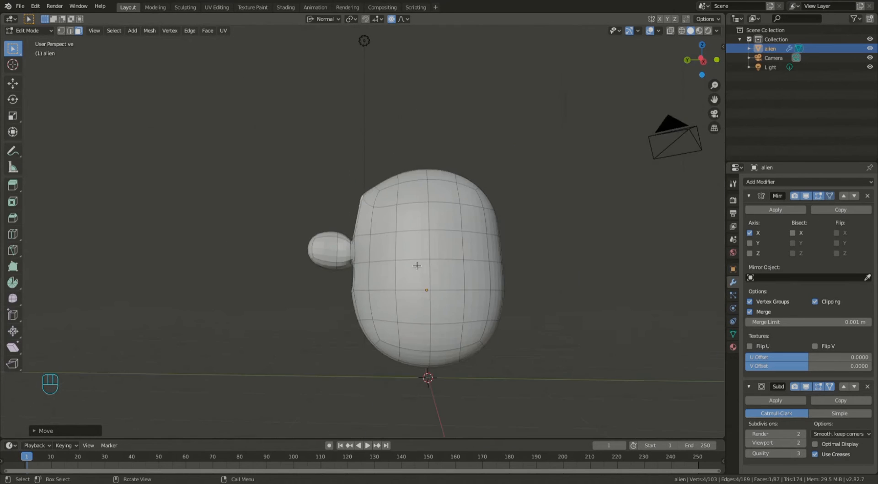
middle_drag(523, 256, 455, 300)
scroll(422, 297, up, 2)
alt+middle_drag(512, 333, 559, 322)
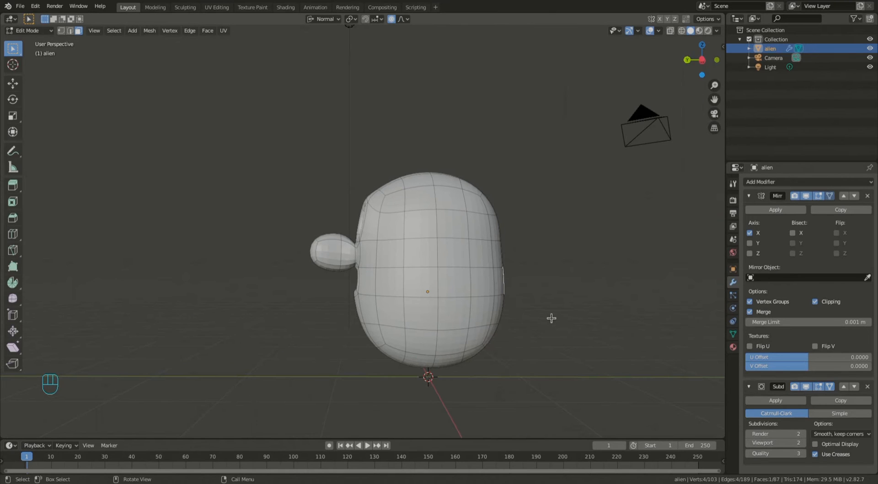
key(g)
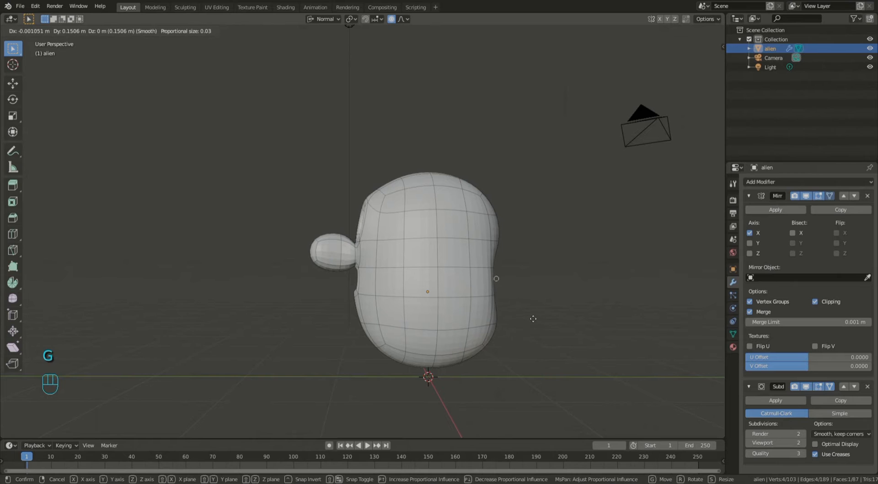
scroll(537, 310, down, 6)
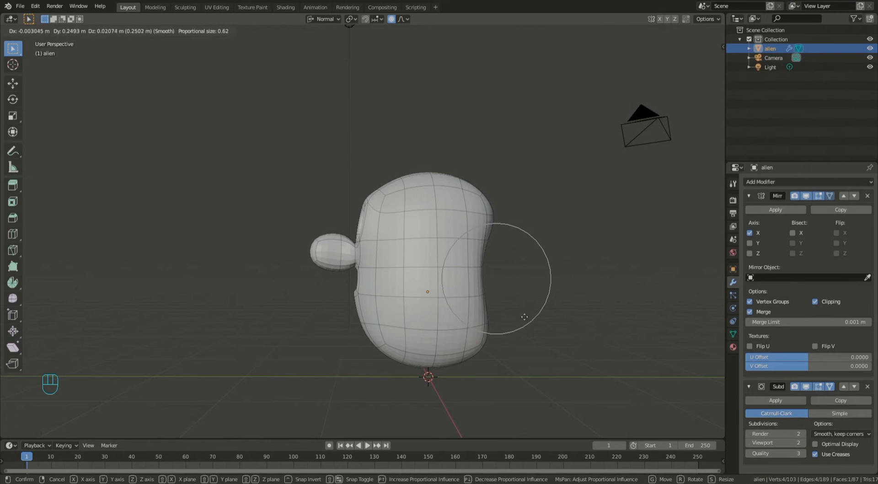
click(525, 315)
key(r)
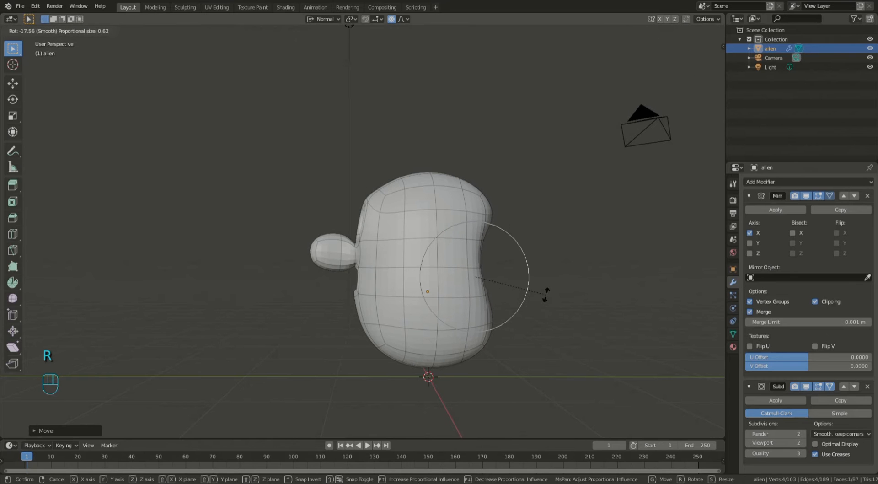
click(546, 294)
Step: Move a face on the side of the body inward about 0.14 m with proportional size 0.68
middle_drag(527, 226, 456, 235)
middle_drag(316, 238, 393, 300)
click(324, 267)
click(347, 292)
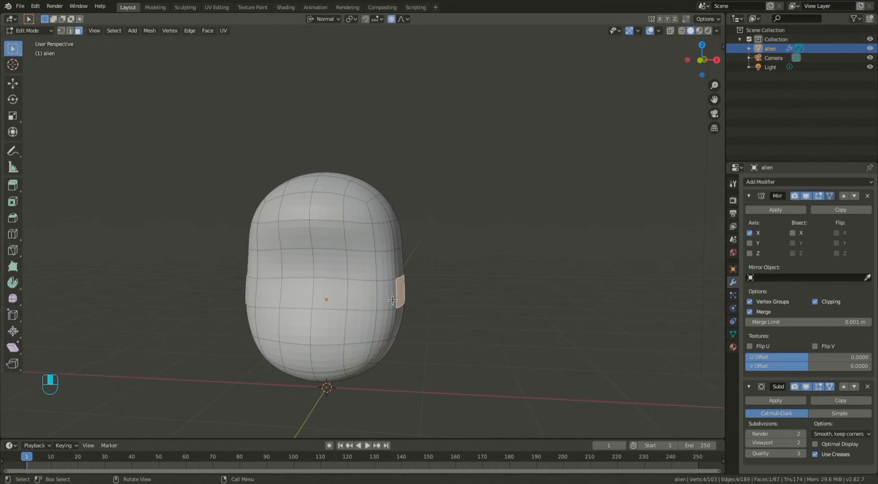
key(g)
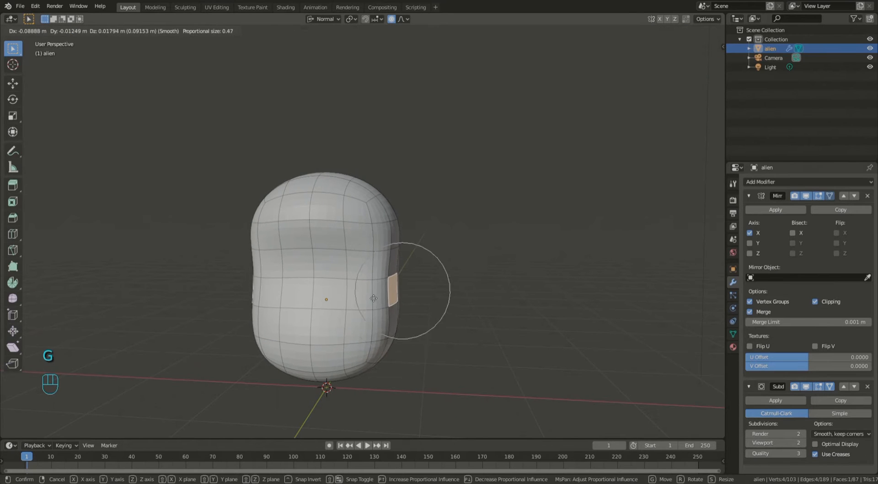
scroll(368, 301, up, 2)
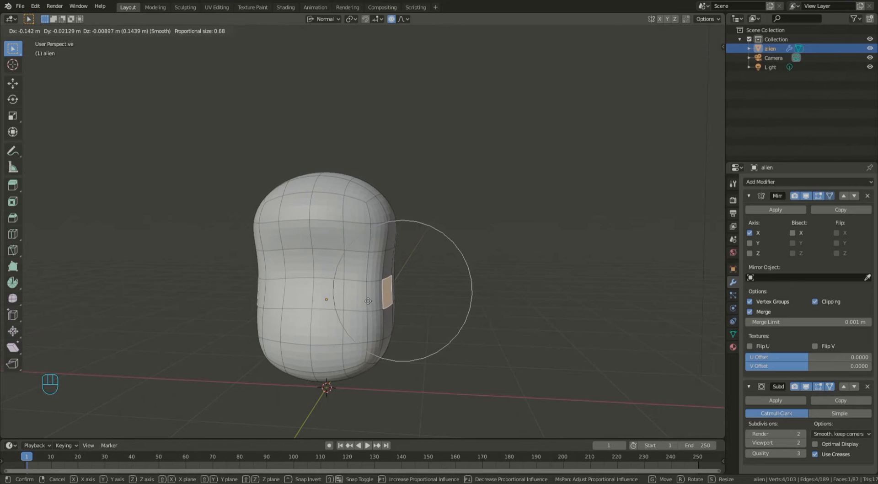
click(366, 301)
Step: Reposition the same side face from the front view of the body using proportional editing
middle_drag(366, 301, 298, 279)
key(g)
click(448, 286)
scroll(349, 331, up, 2)
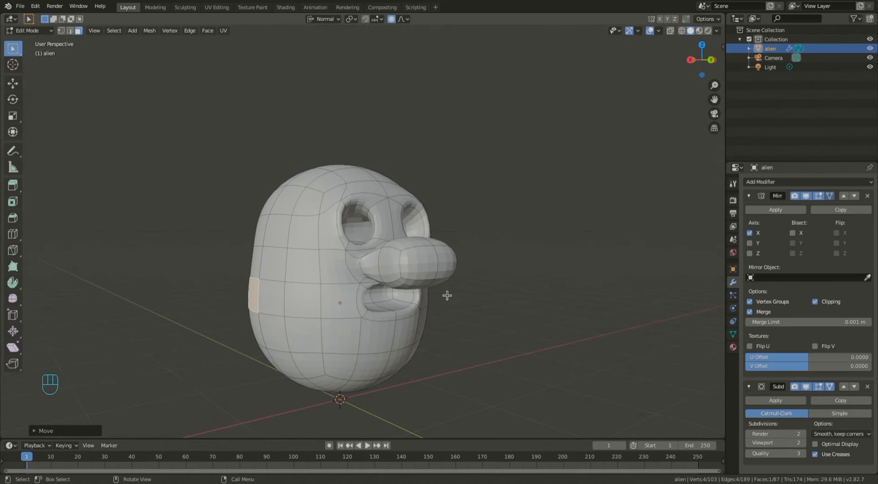
Step: Inspect the lower part of the body and turn off the Subdivision Surface's viewport display
middle_drag(472, 288, 451, 278)
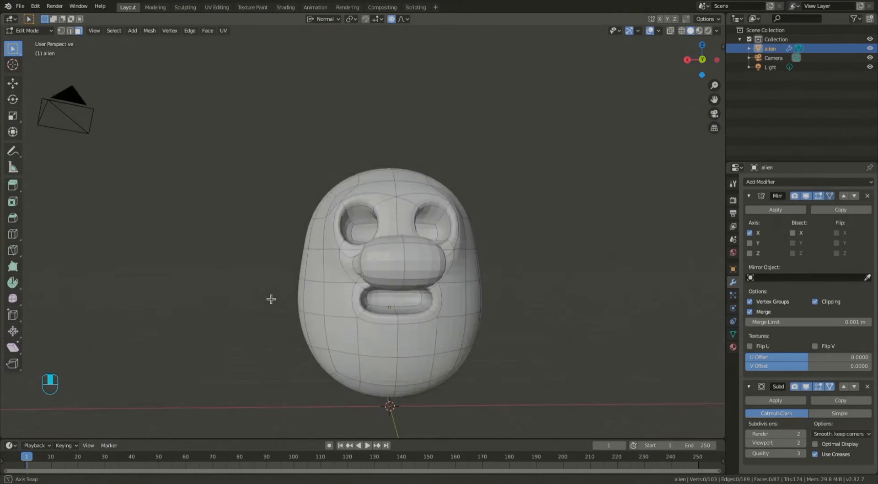
middle_drag(272, 299, 258, 316)
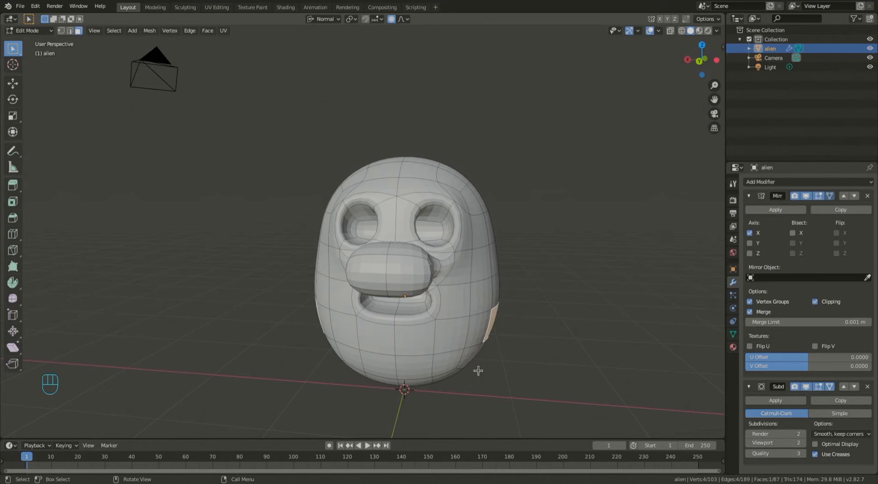
click(444, 368)
key(KP_Decimal)
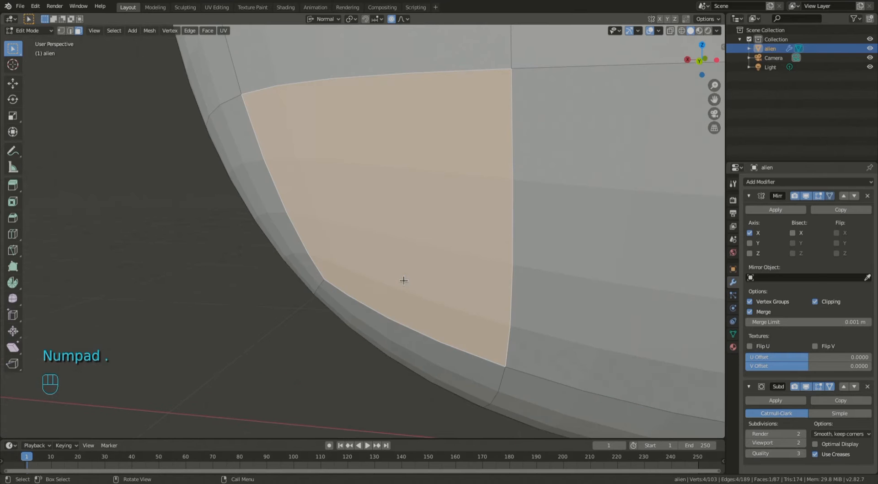
scroll(338, 144, down, 10)
scroll(521, 231, down, 3)
scroll(518, 236, up, 3)
middle_drag(558, 231, 638, 234)
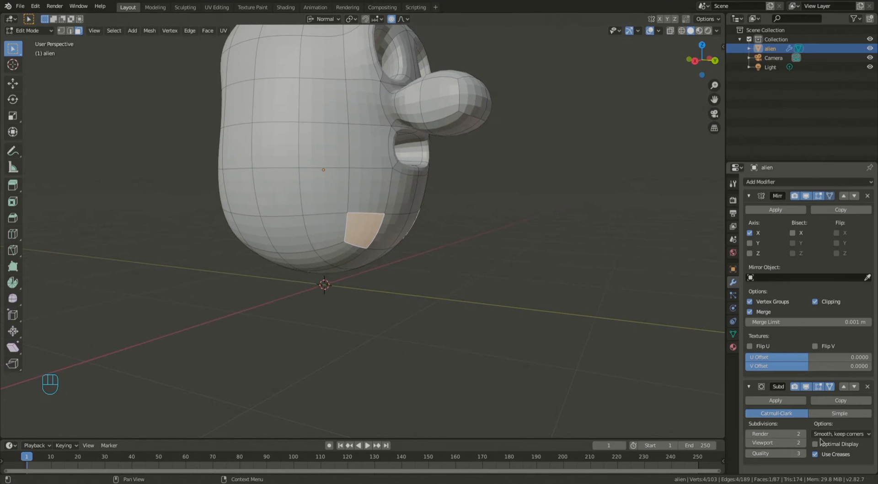
click(806, 387)
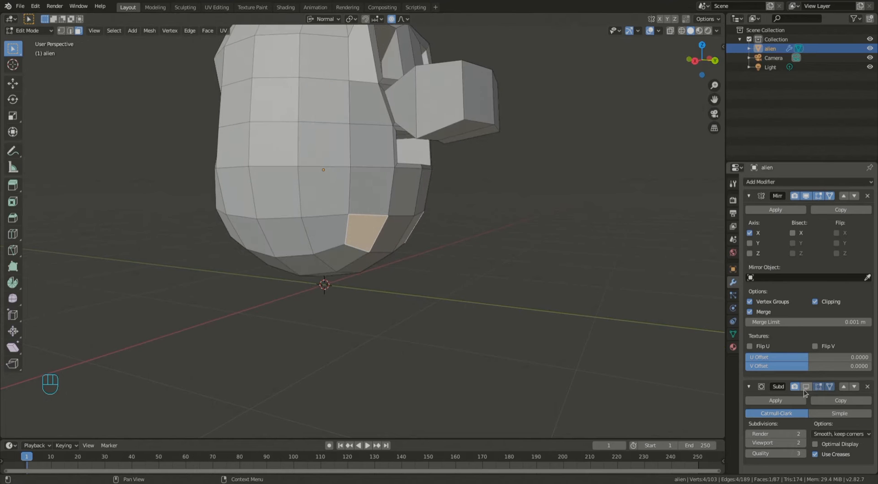
Step: Select the two adjacent faces on the lower side of the body where the leg attaches
middle_drag(441, 239, 507, 237)
scroll(390, 249, down, 5)
scroll(358, 171, up, 3)
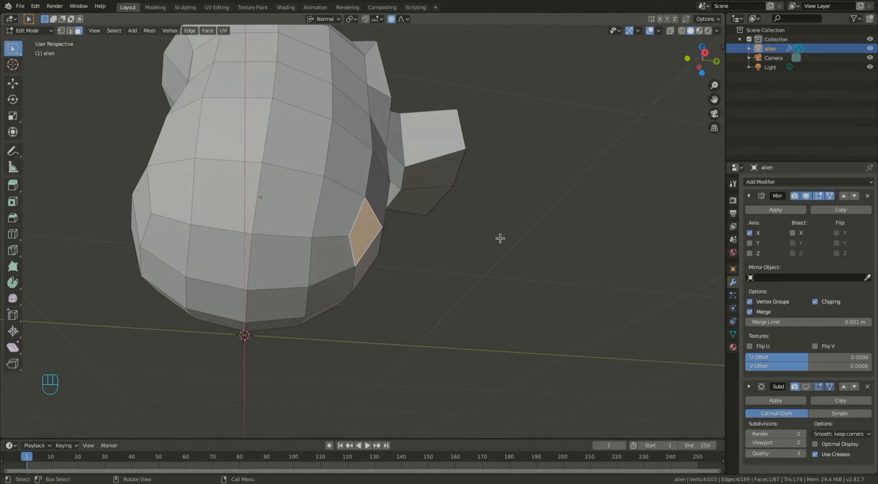
click(246, 265)
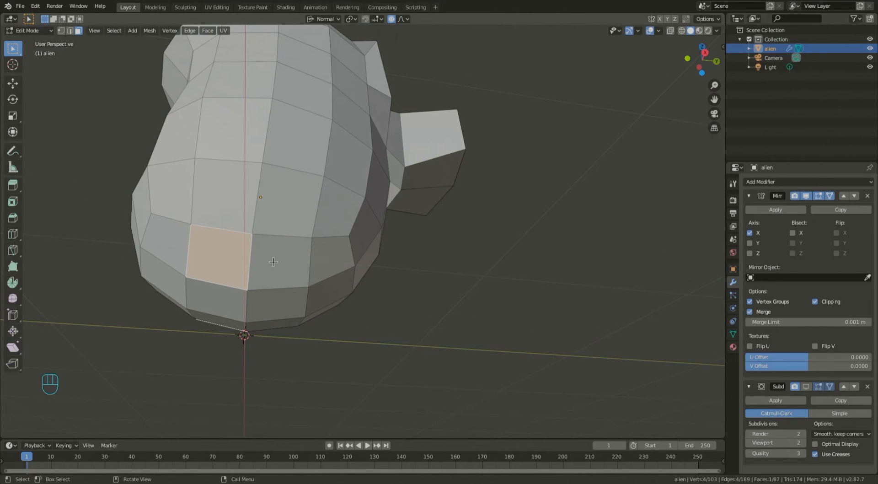
shift+click(275, 261)
middle_drag(275, 261, 199, 286)
middle_drag(319, 297, 331, 245)
key(KP_Decimal)
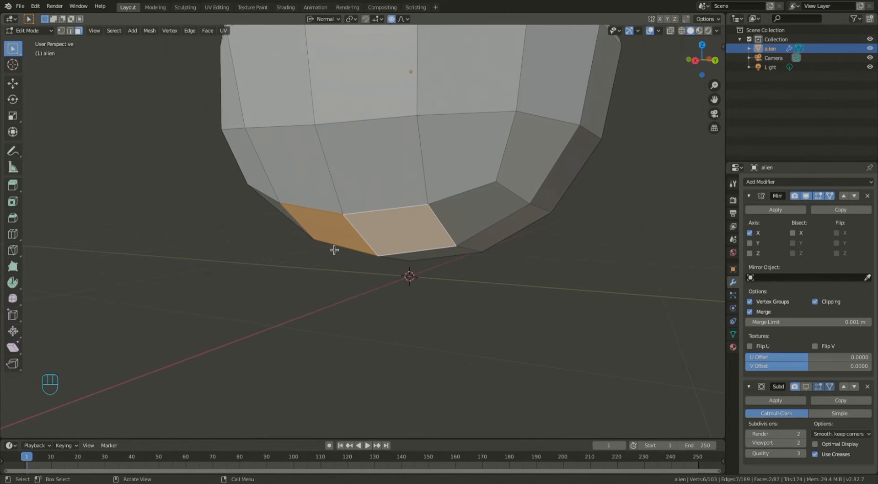
Step: Extrude the two leg faces in place, turn off proportional editing and scale them to about 0.8
key(e)
right_click(335, 249)
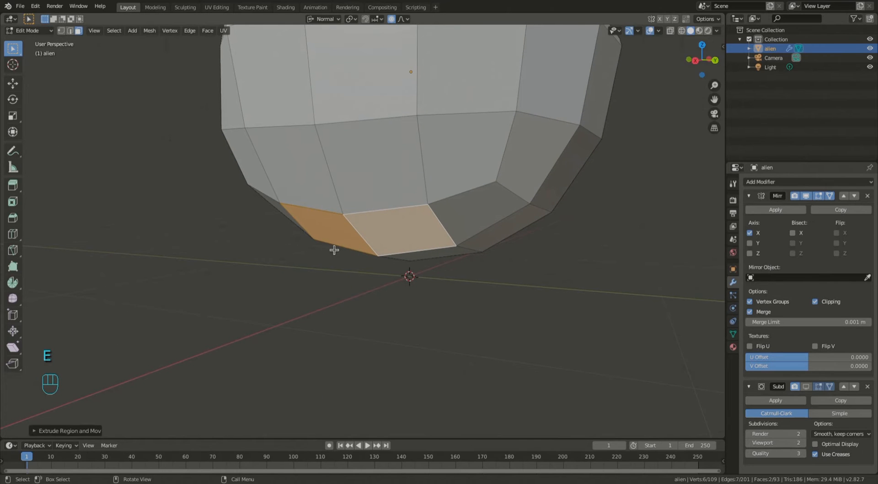
key(s)
click(334, 247)
click(391, 19)
key(s)
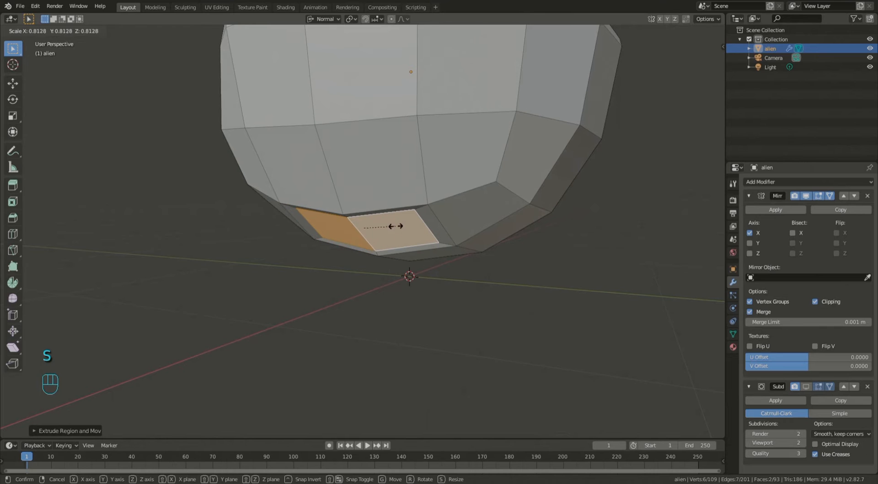
click(401, 229)
Step: Extrude the scaled faces outward about 0.2 m to start the upper leg
middle_drag(384, 202, 389, 120)
middle_drag(328, 217, 295, 247)
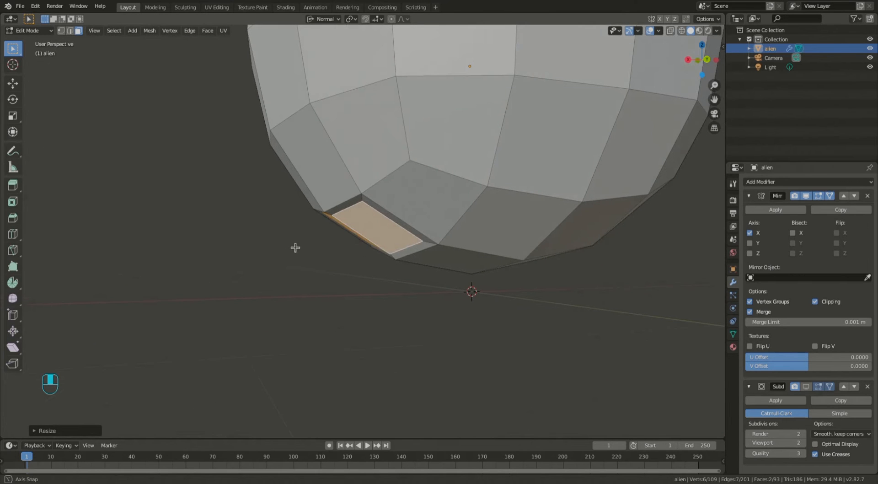
key(e)
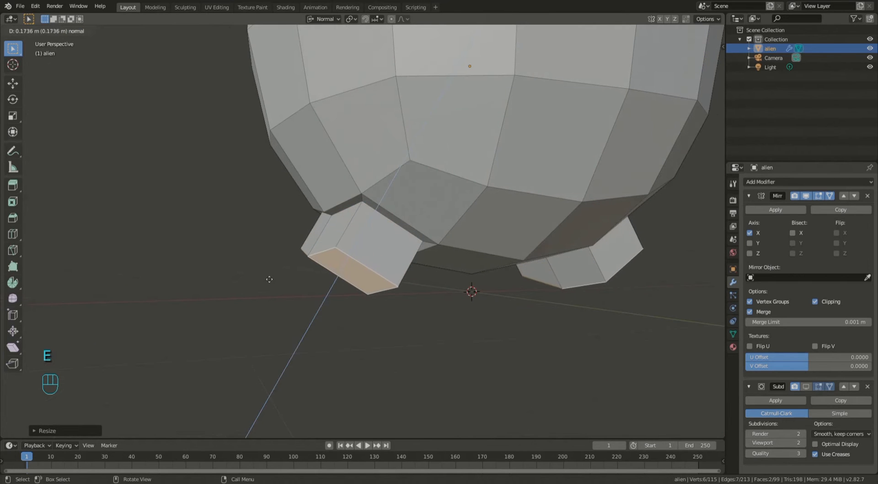
click(260, 288)
middle_drag(265, 288, 471, 277)
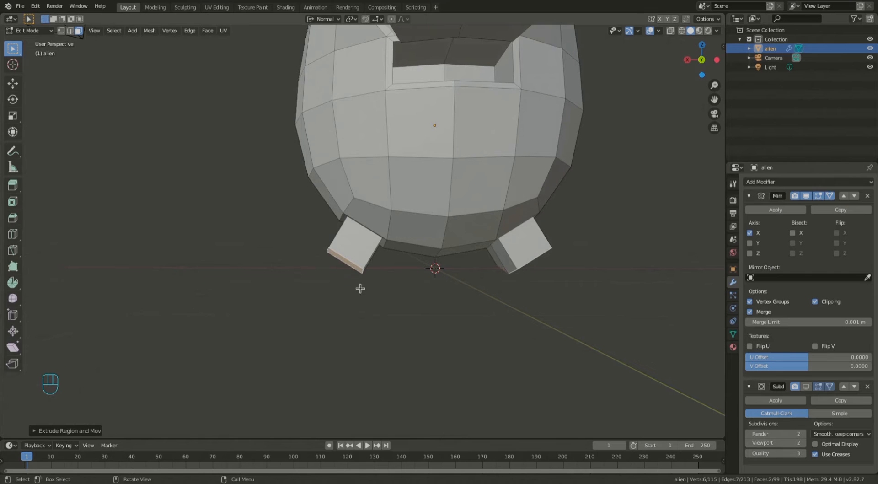
Step: Extrude the leg end another 0.11 m or so and rotate it about -19° toward the ground
middle_drag(344, 271, 343, 277)
key(e)
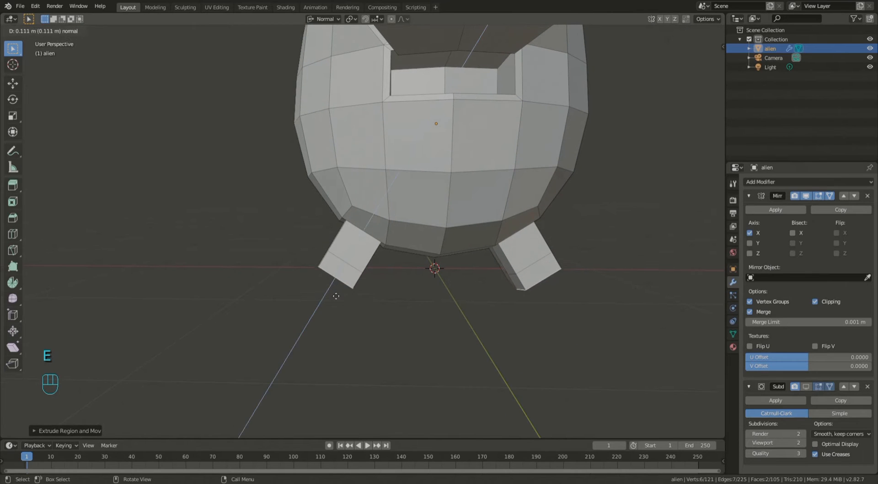
click(332, 300)
key(r)
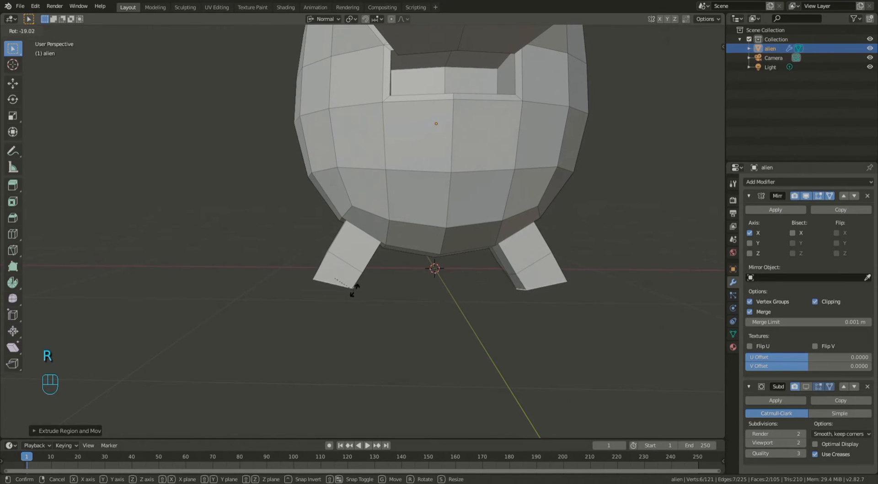
click(356, 287)
Step: Extrude the leg's end faces downward about 0.13 m to form the foot block
middle_drag(391, 288, 300, 320)
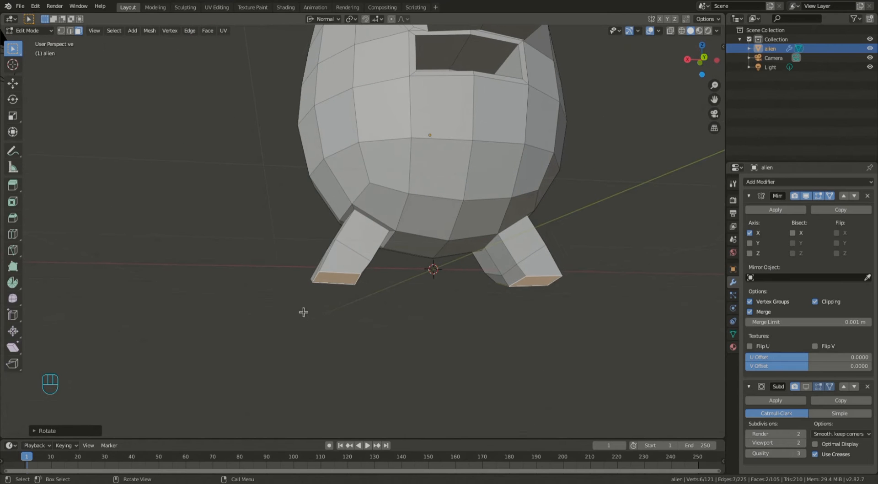
key(e)
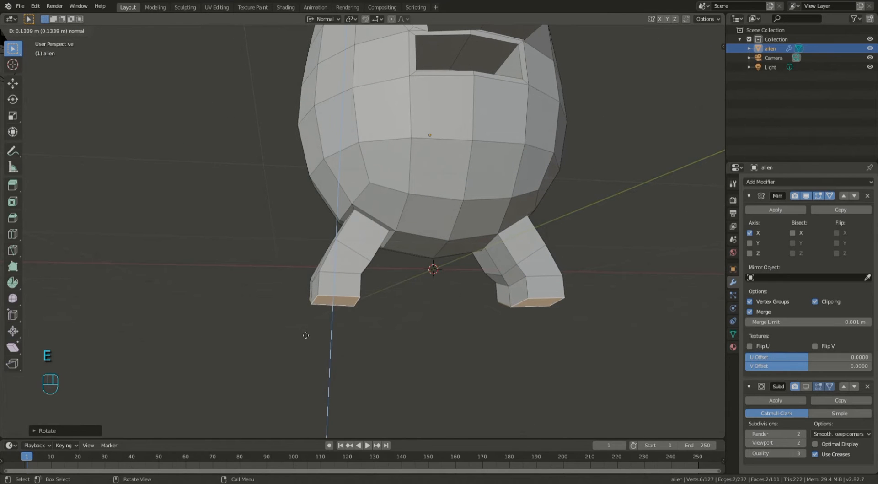
click(308, 337)
middle_drag(309, 337, 417, 275)
middle_drag(377, 310, 310, 323)
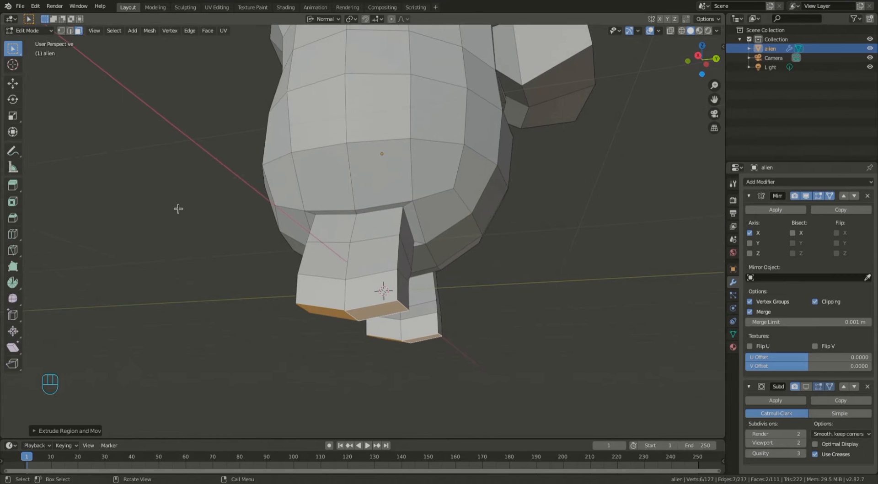
Step: Switch to edge selection and adjust the middle edge under the foot along Z with the Transform tool
click(71, 31)
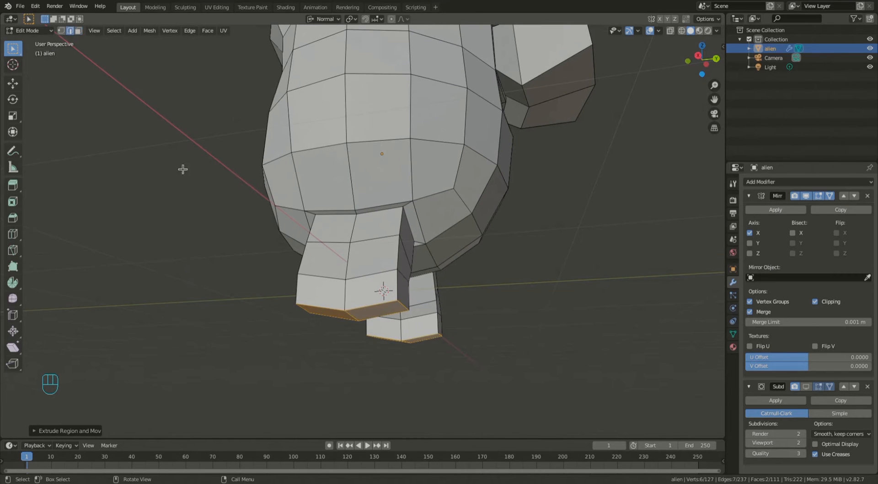
click(355, 322)
middle_drag(348, 323, 340, 325)
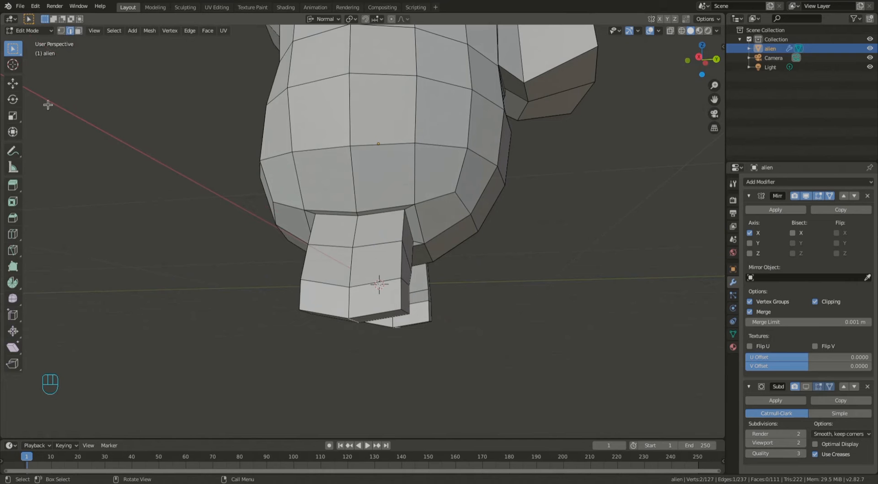
click(13, 134)
middle_drag(380, 358, 363, 352)
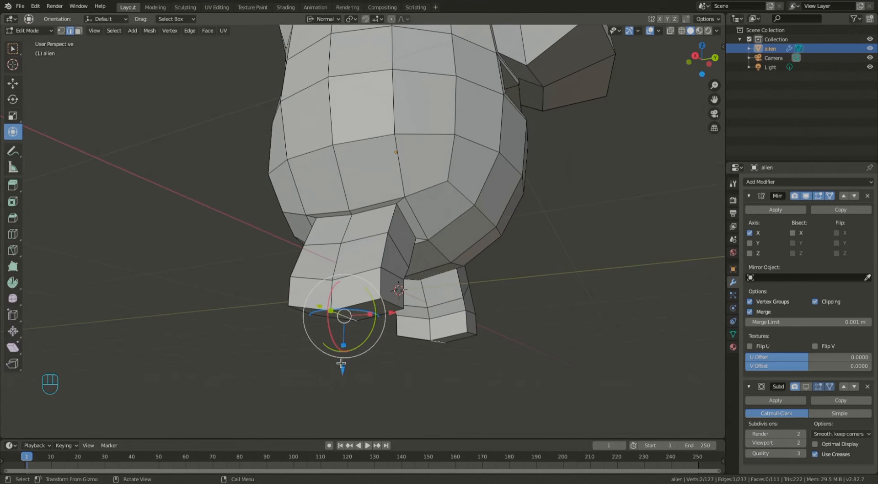
drag(343, 344, 351, 362)
Step: Switch to face selection and extrude the foot block's front face forward about 0.28 m
middle_drag(351, 363, 157, 184)
click(78, 30)
click(373, 317)
middle_drag(374, 317, 433, 340)
key(e)
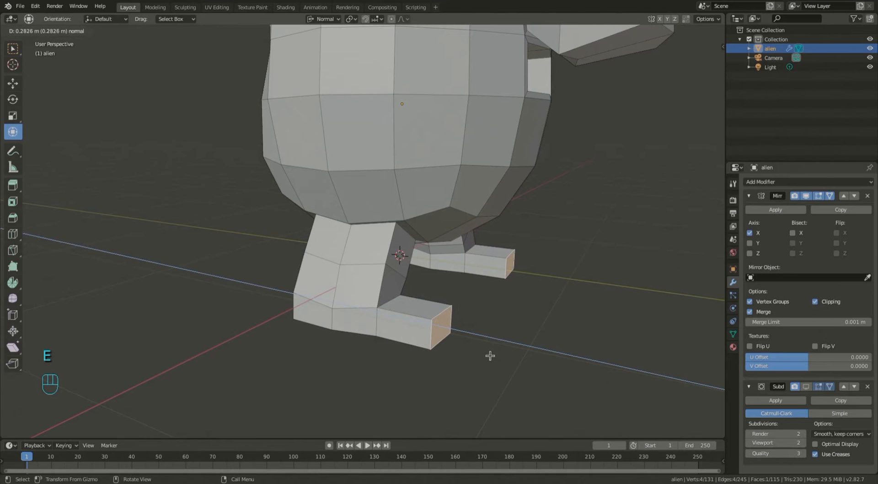
click(491, 356)
Step: Switch to edge selection and move the outer vertical edge of the foot's front face outward to widen the toe
middle_drag(493, 341, 443, 328)
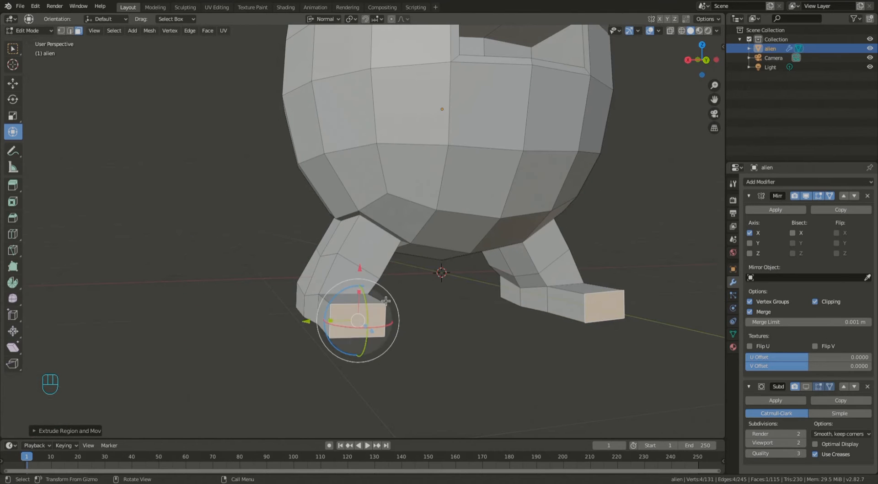
click(69, 30)
click(326, 320)
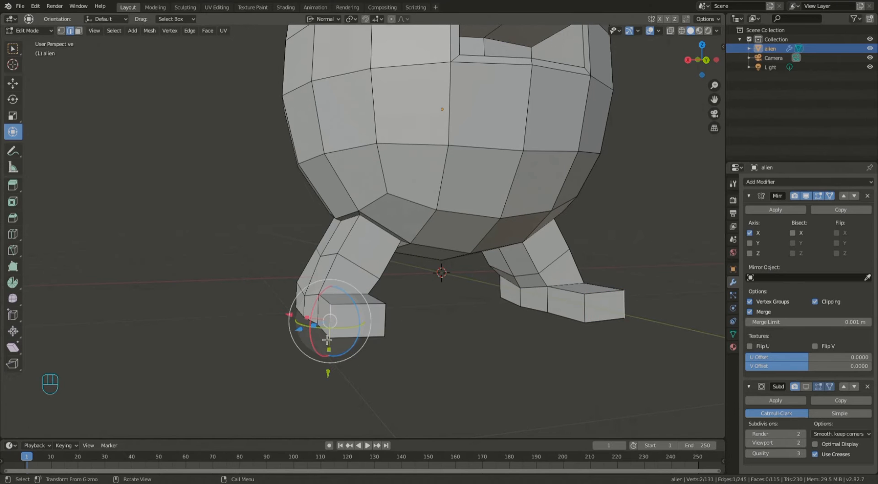
middle_drag(307, 323, 292, 314)
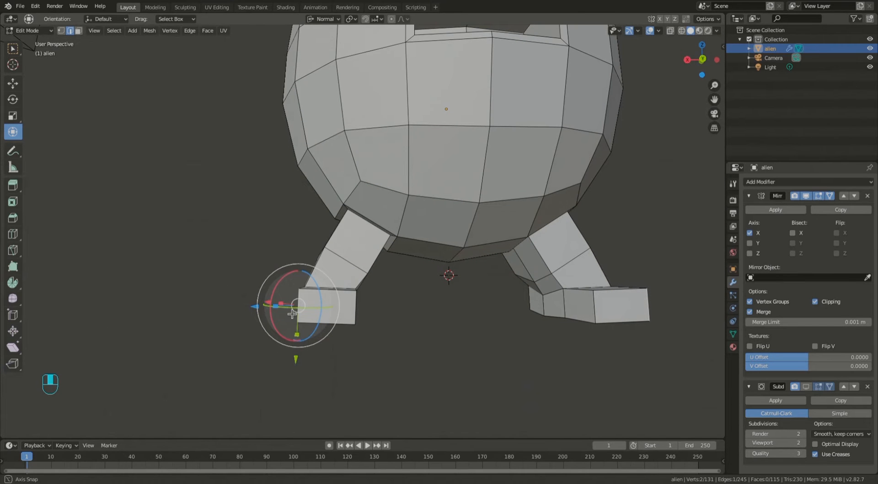
key(g)
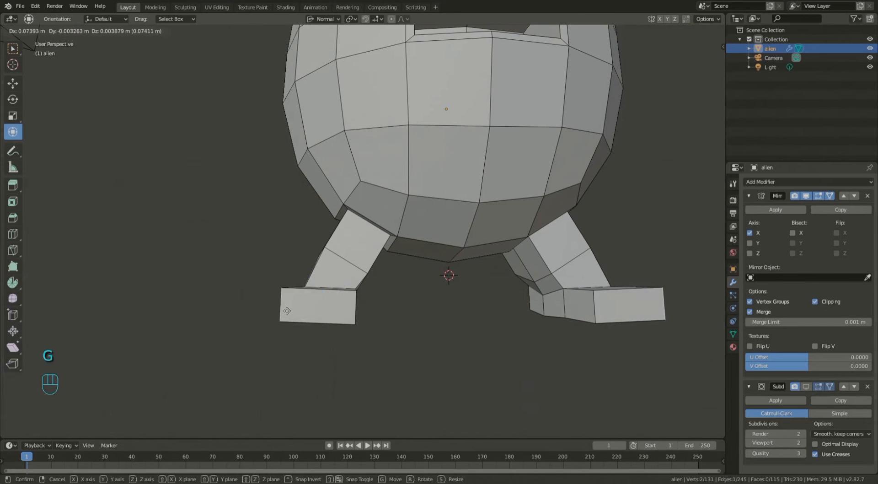
click(275, 319)
Step: Move the inner vertical edge of the foot's front face inward and raise its top edge
click(363, 308)
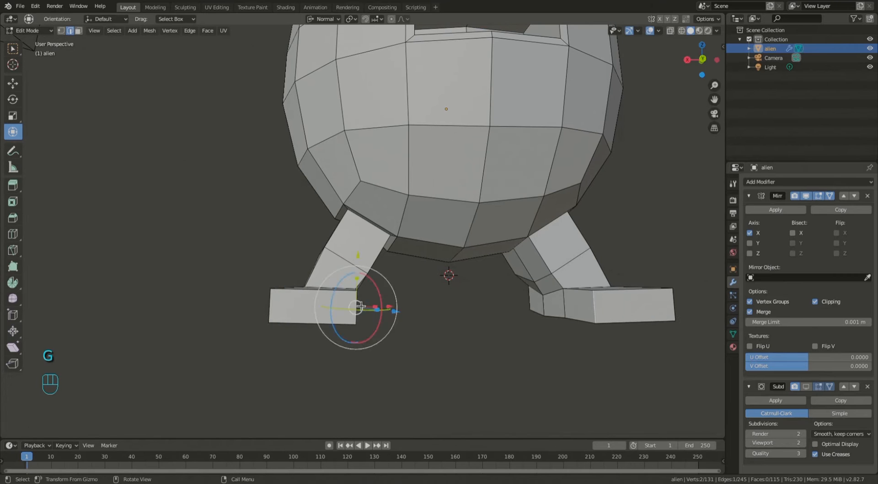
key(g)
key(g)
click(336, 287)
click(330, 289)
key(g)
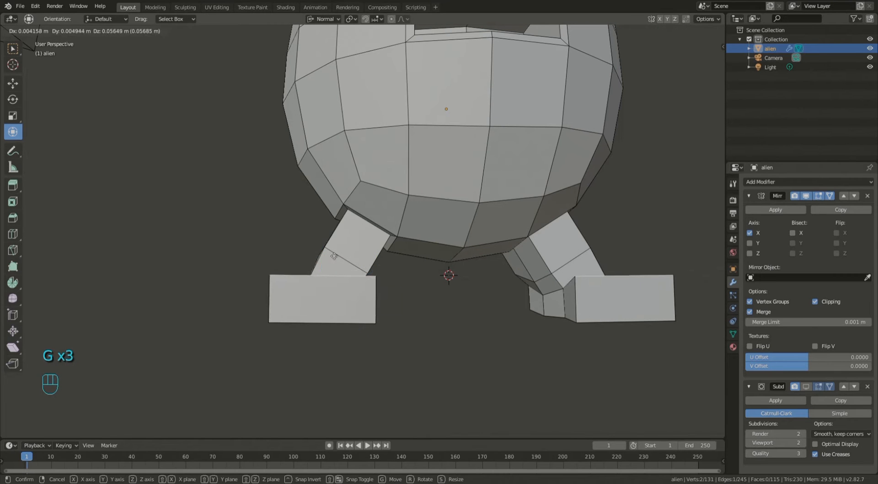
click(334, 232)
middle_drag(334, 232, 471, 271)
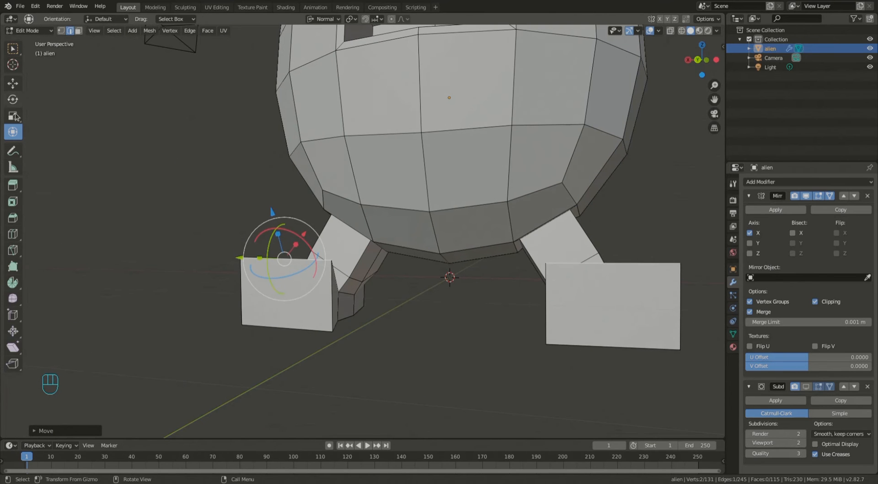
Step: Switch to face selection, pull the foot's front face forward along its normal, and show the Subdivision modifier in the viewport
click(78, 32)
click(265, 301)
middle_drag(265, 300, 268, 307)
drag(205, 298, 179, 298)
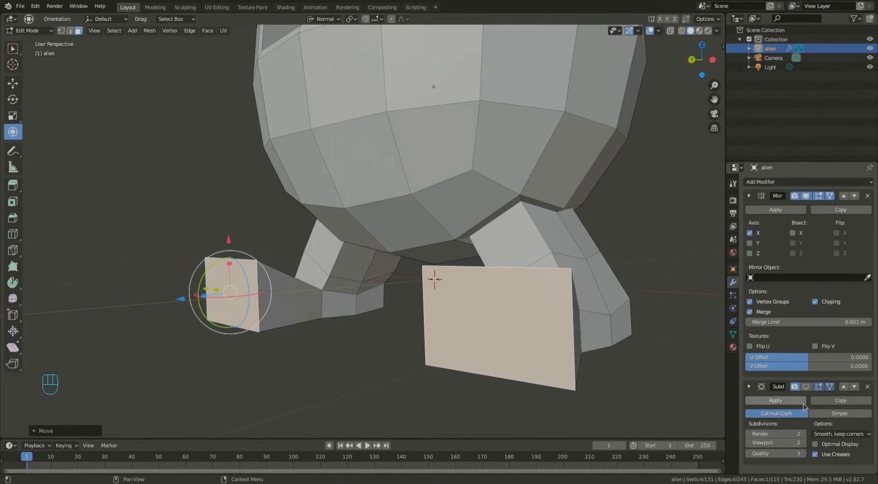
click(806, 386)
middle_drag(389, 361, 567, 377)
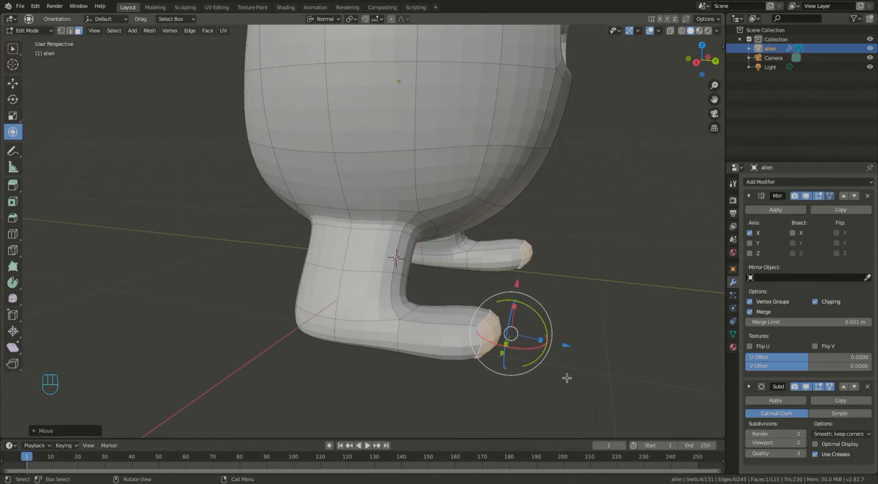
Step: Switch to edge selection and move the edge at the front of the mid-leg slightly backward
middle_drag(578, 252, 134, 133)
click(70, 31)
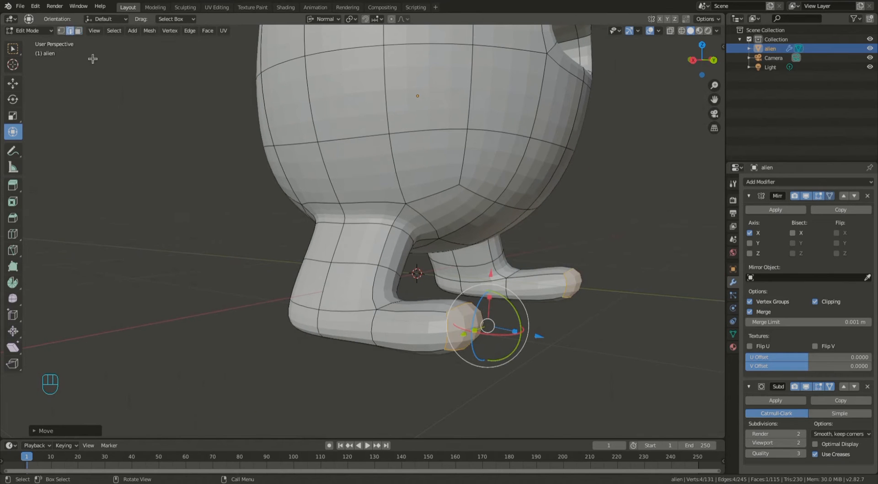
click(385, 268)
middle_drag(385, 268, 422, 301)
key(g)
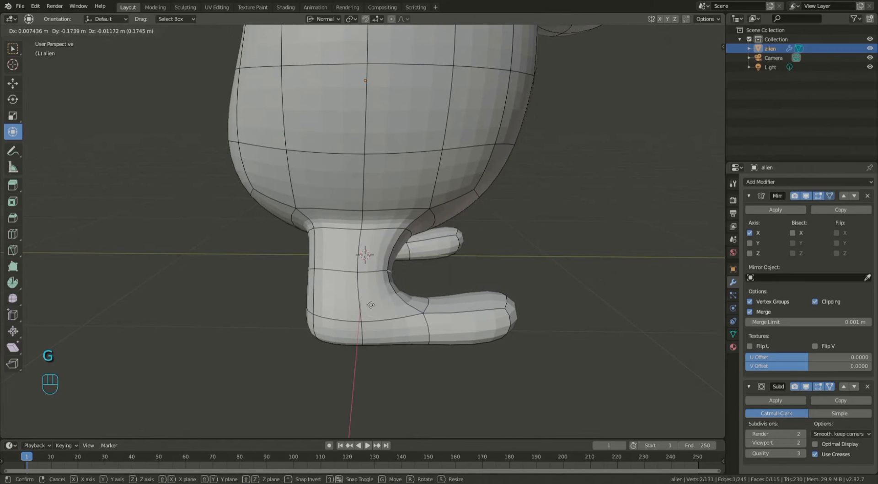
click(398, 297)
Step: Move the edge at the back of the mid-leg outward by about 0.09 m to round the leg's bend
middle_drag(322, 291, 365, 297)
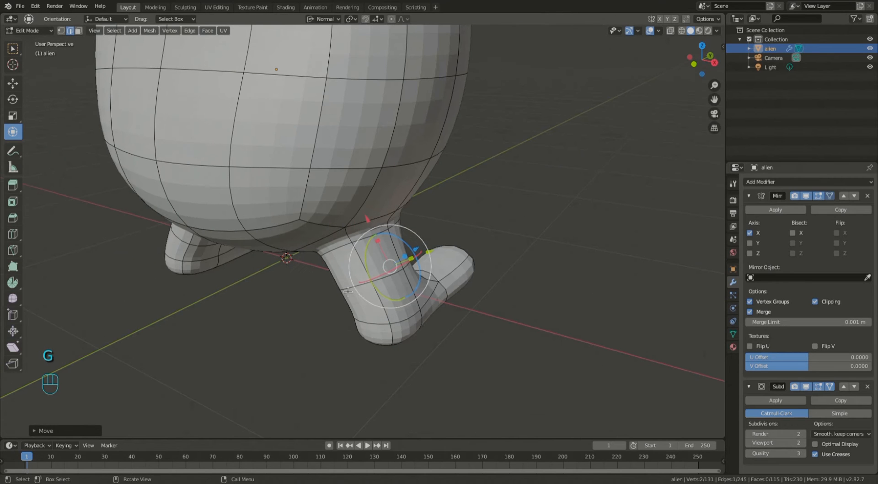
key(g)
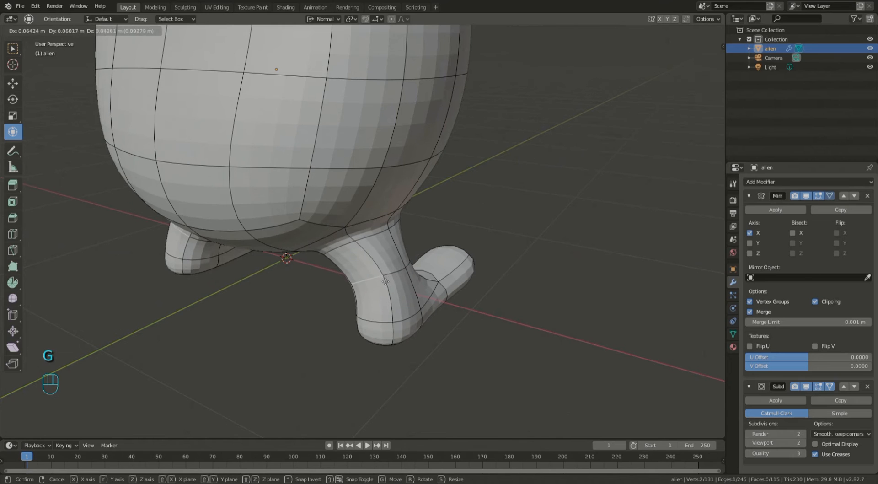
click(385, 281)
middle_drag(384, 281, 290, 267)
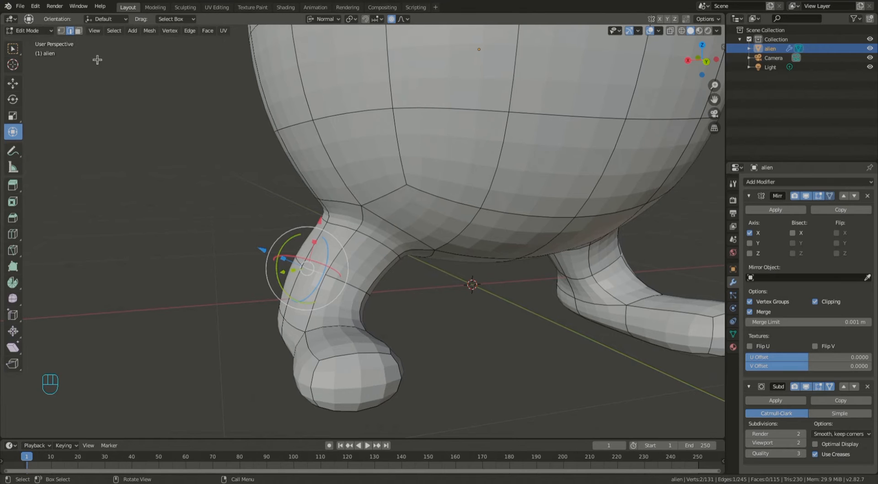
Step: Switch to vertex selection and move the vertex on the mid-leg's outer side outward, using smooth proportional editing at size 0.16
click(61, 31)
click(306, 280)
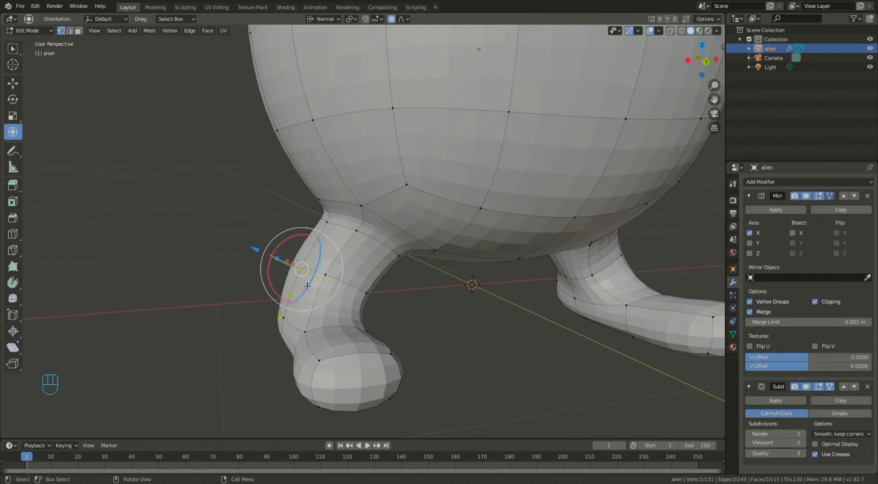
key(g)
scroll(295, 266, up, 10)
scroll(293, 265, up, 3)
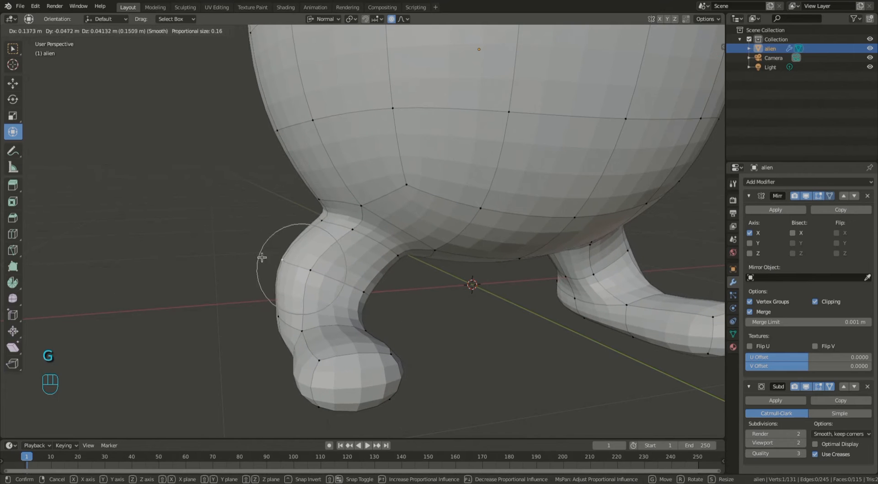
click(293, 265)
Step: Move the outer vertex where the leg joins the body up and outward with proportional editing to widen the thigh
middle_drag(293, 265, 323, 227)
click(323, 227)
key(g)
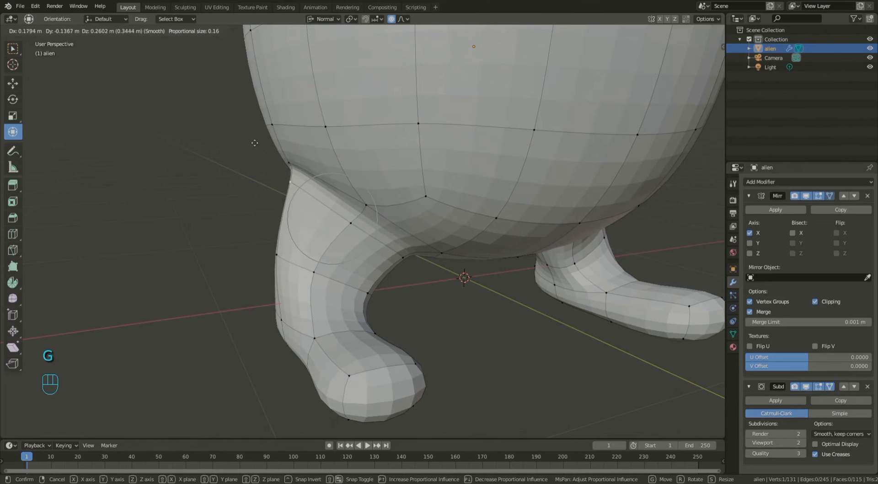
click(240, 123)
middle_drag(371, 254, 320, 258)
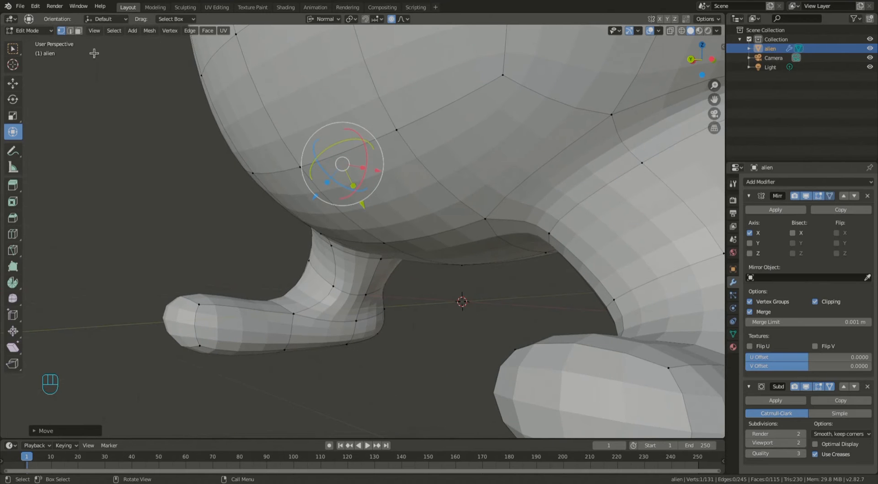
Step: Switch to edge selection and move the front edge of the mid-leg forward by about 0.12 m with proportional editing
click(72, 30)
click(323, 273)
key(g)
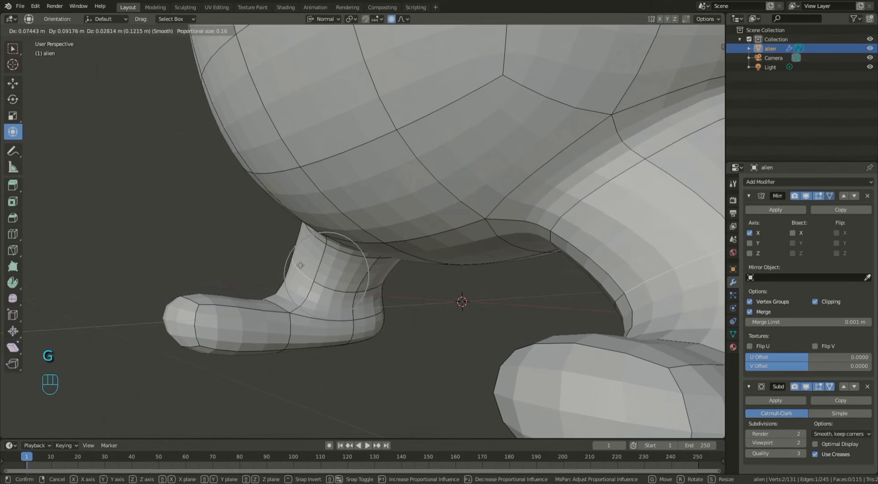
click(295, 265)
middle_drag(295, 265, 449, 277)
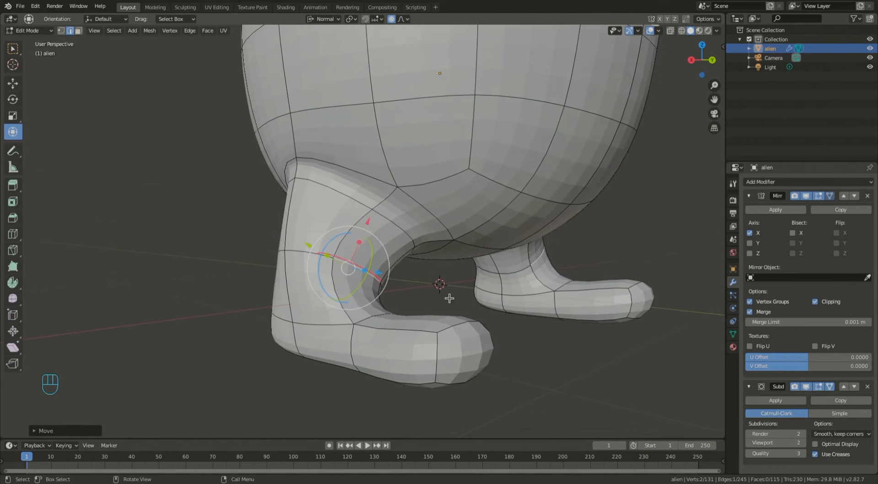
Step: Raise the top edge at the tip of the foot with proportional editing
click(459, 323)
middle_drag(477, 318, 393, 316)
key(g)
click(452, 315)
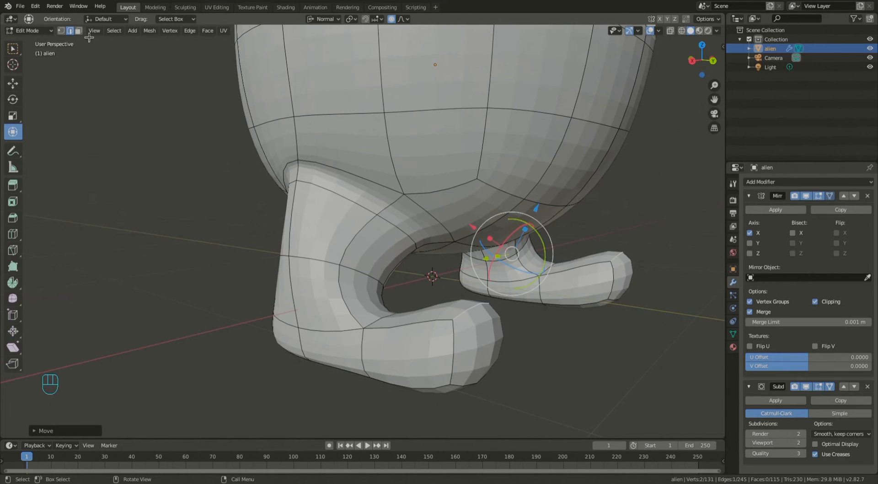
click(360, 345)
key(g)
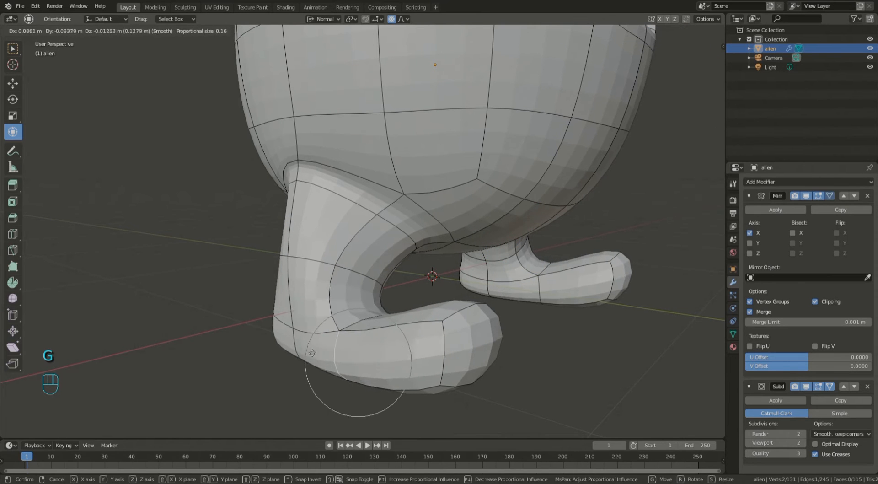
right_click(404, 341)
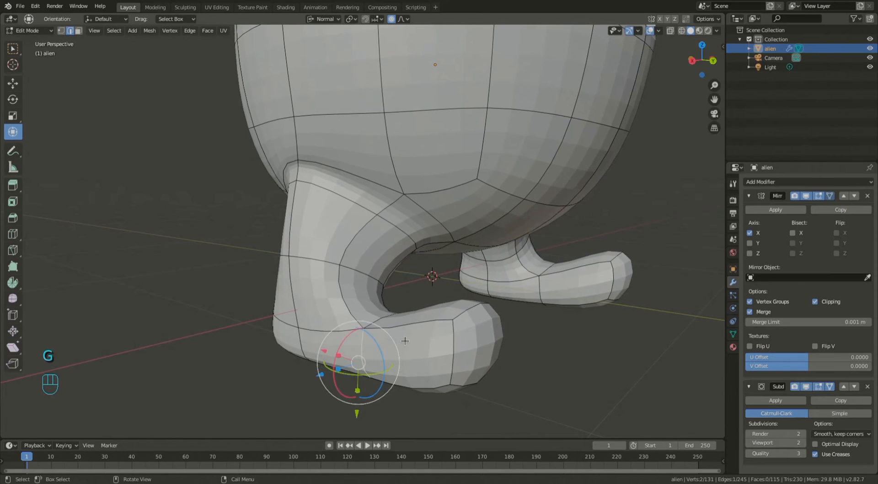
Step: Add an edge loop across the foot between the ankle and the toe tip
click(441, 324)
click(394, 326)
middle_drag(395, 325, 389, 342)
Step: Move the outer side edge of the new foot loop outward with proportional editing
click(315, 363)
middle_drag(336, 340, 344, 341)
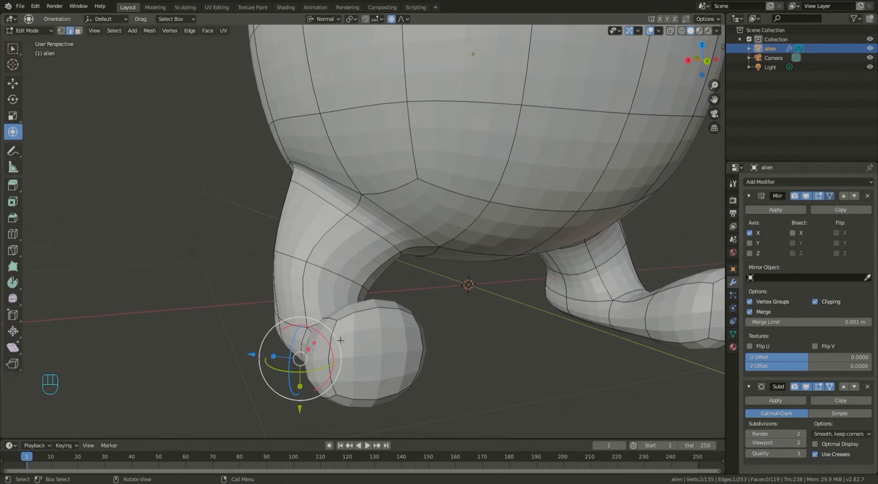
key(g)
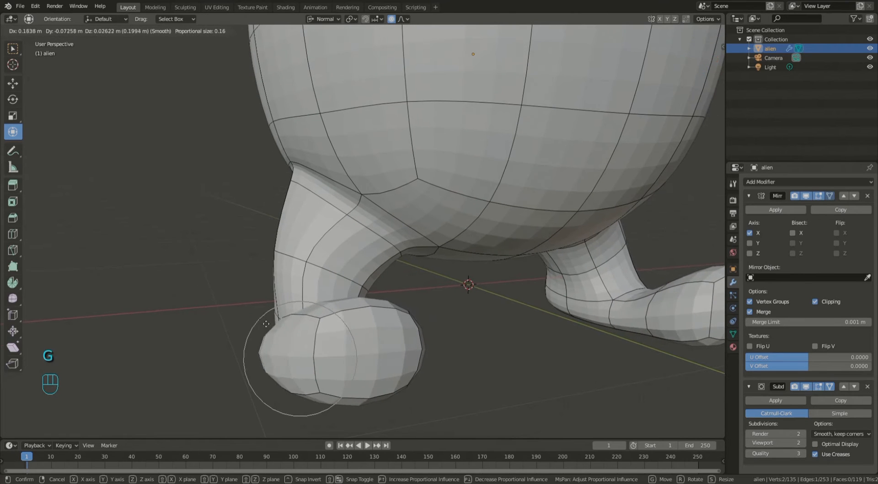
click(684, 351)
Step: Move the inner side edge of the new foot loop inward by about 0.13 m with proportional editing
middle_drag(513, 317, 315, 329)
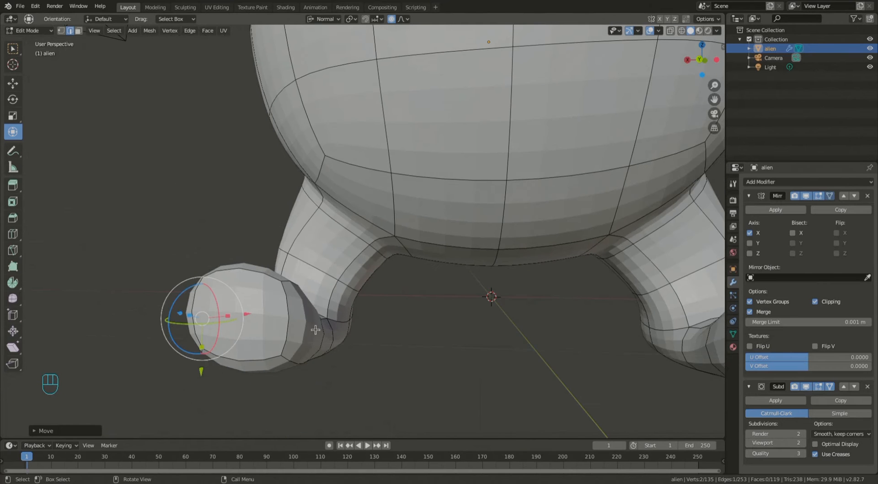
click(327, 331)
key(g)
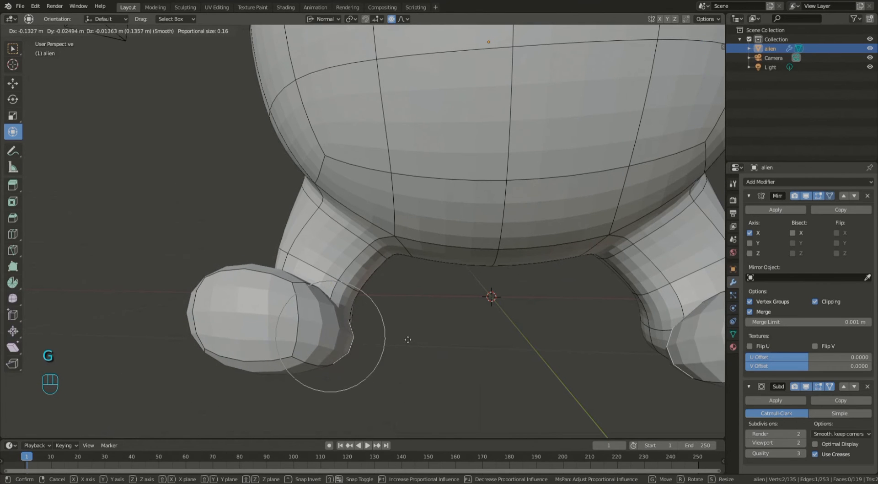
click(401, 335)
Step: Raise the top edge of the new foot loop by about 0.16 m with proportional editing to make the toe bulbous
middle_drag(400, 335, 475, 310)
key(g)
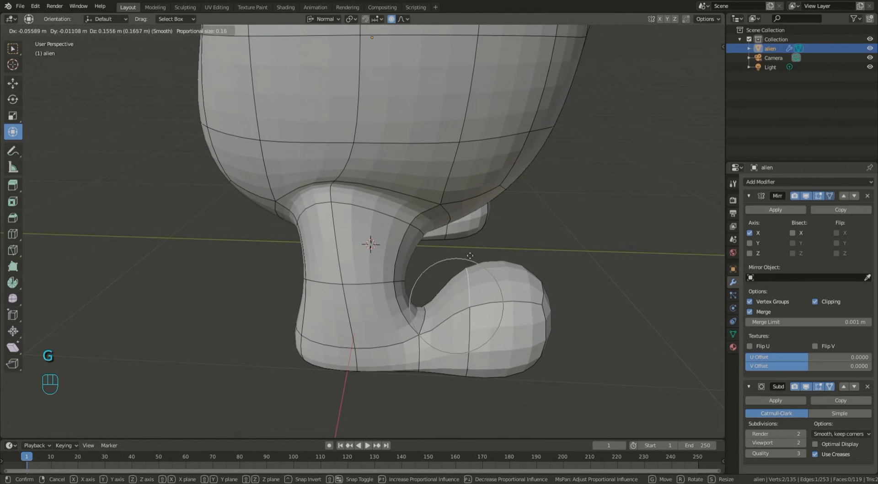
click(466, 257)
middle_drag(465, 256, 444, 250)
scroll(444, 251, down, 3)
middle_drag(545, 249, 325, 306)
scroll(303, 327, up, 4)
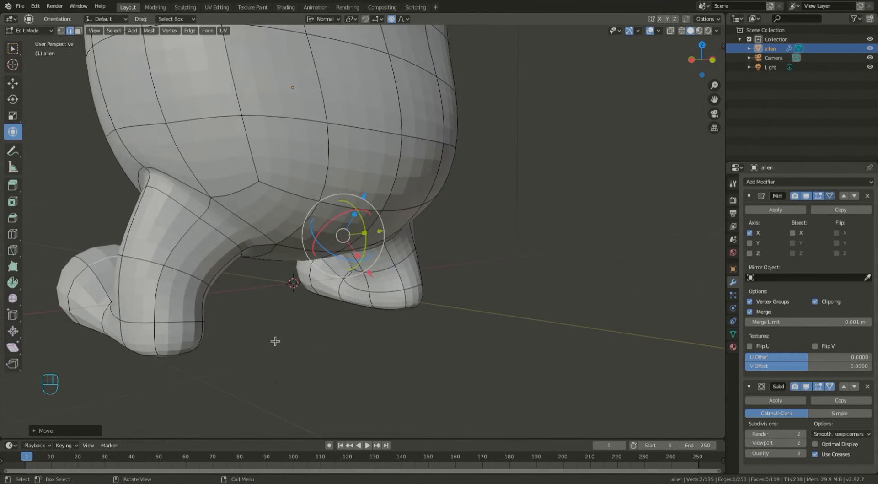
Step: Switch to face selection, turn off proportional editing, and rotate the face at the back of the lower leg about -19°
middle_drag(328, 341, 347, 288)
middle_drag(402, 317, 330, 308)
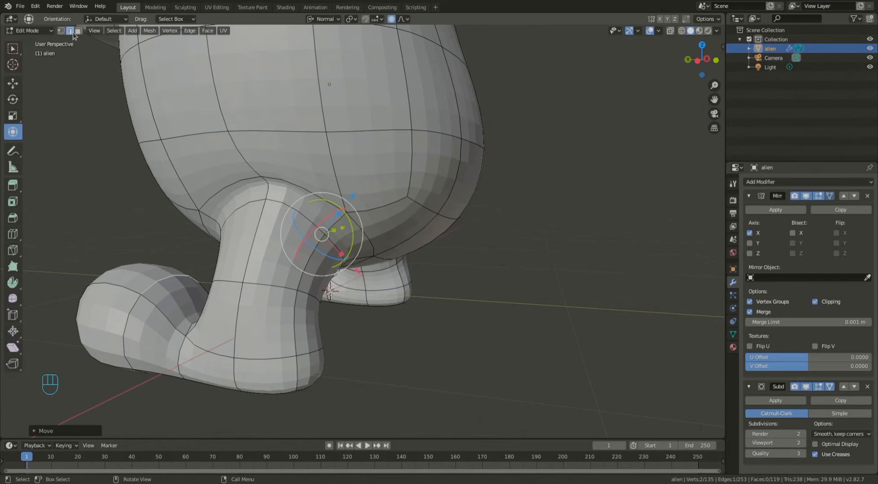
click(311, 334)
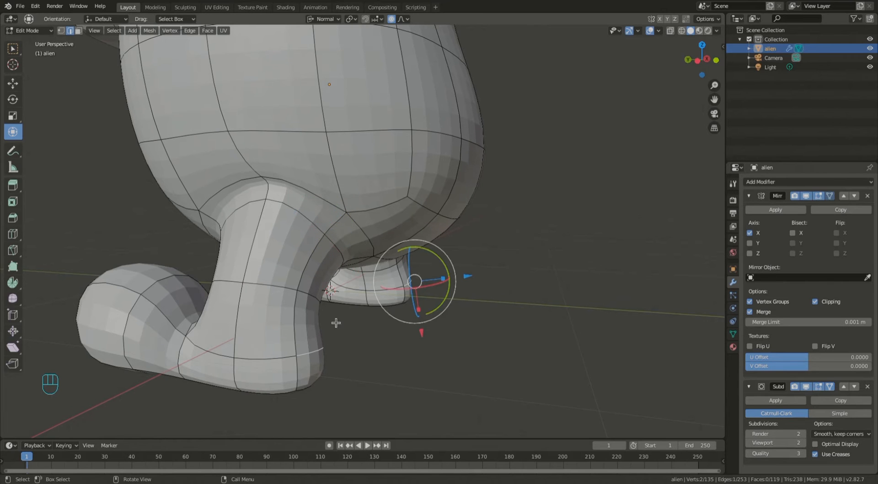
click(78, 30)
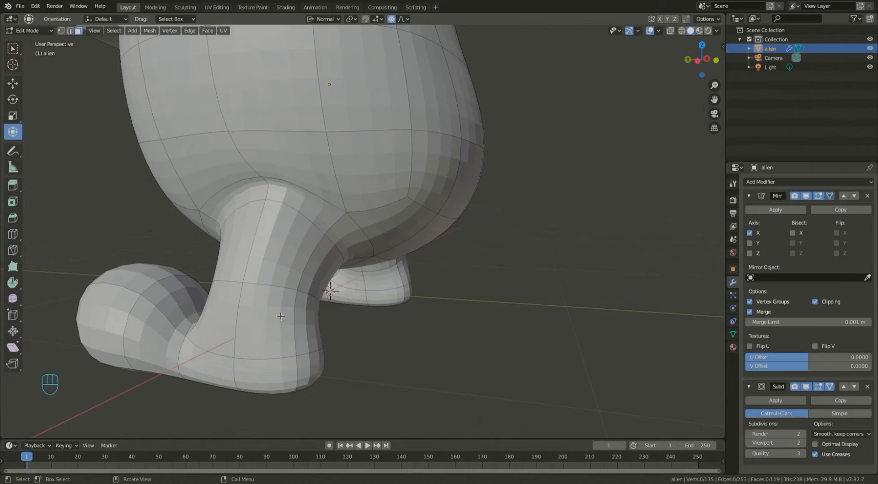
click(306, 326)
middle_drag(325, 365, 374, 349)
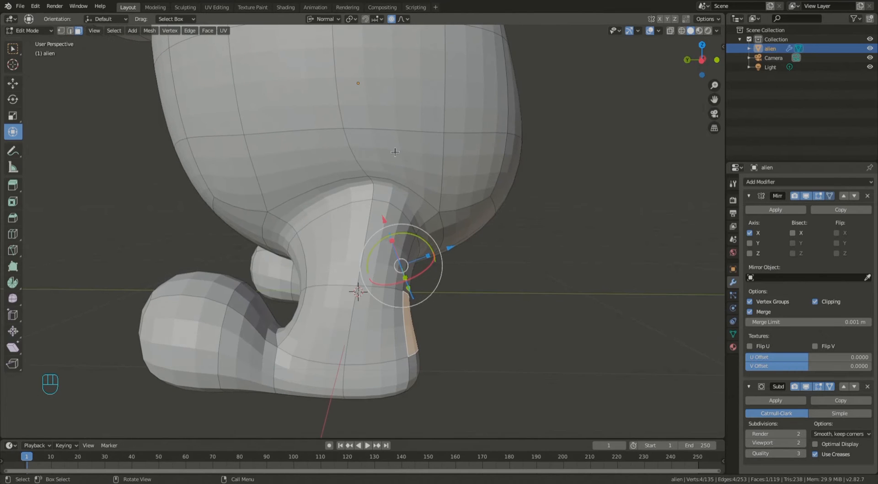
click(391, 19)
key(r)
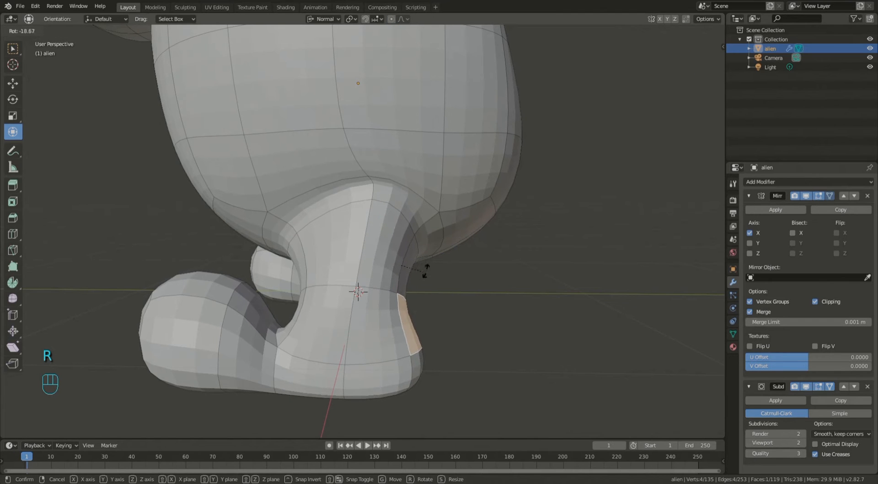
click(419, 269)
middle_drag(411, 269, 383, 300)
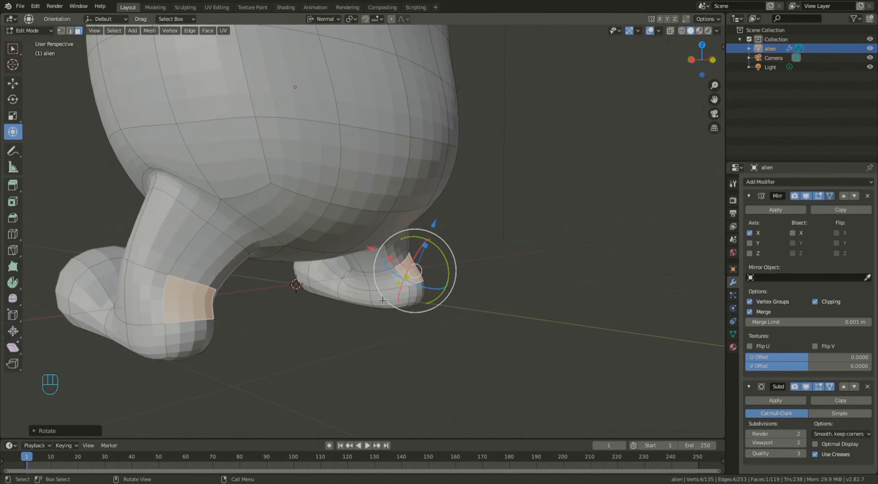
Step: Undo the rotation of the lower leg's back face and move a single edge at the back of the lower leg instead
key(ctrl+z)
middle_drag(211, 297, 337, 334)
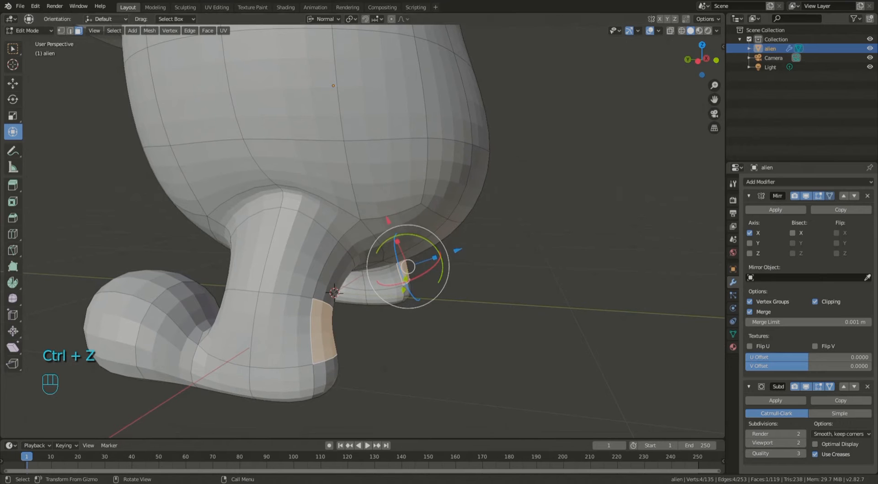
key(2)
click(405, 300)
middle_drag(402, 362, 434, 323)
key(g)
click(463, 347)
scroll(410, 277, down, 3)
scroll(434, 323, up, 4)
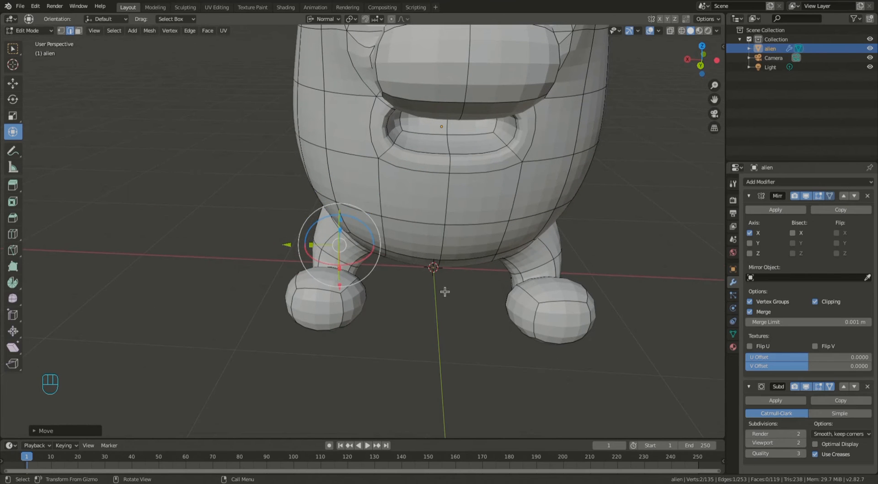
Step: Compare the alien's mesh with the Subdivision modifier's viewport display off and on, viewing it from several sides
click(805, 386)
middle_drag(503, 274, 485, 291)
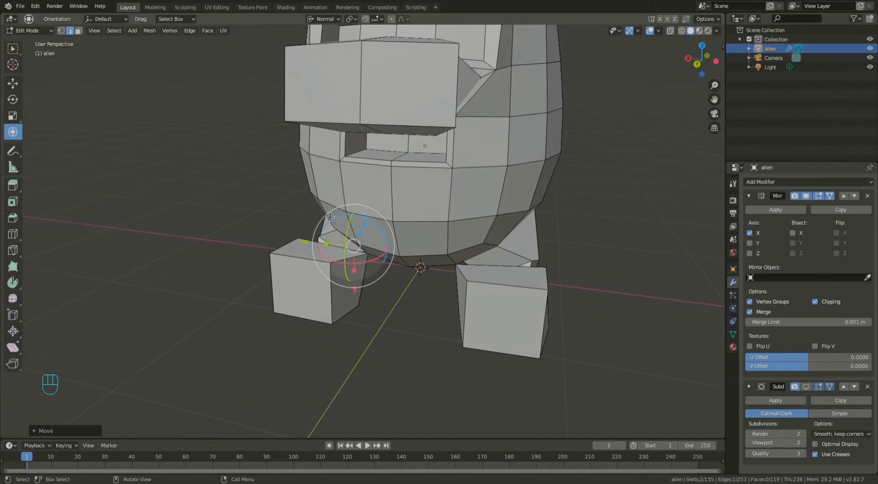
scroll(292, 217, down, 3)
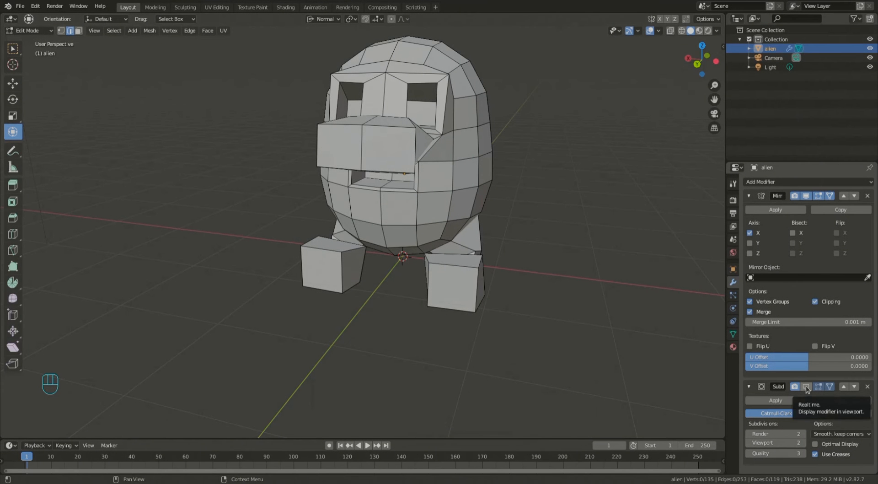
click(806, 387)
middle_drag(397, 255, 349, 182)
shift+middle_drag(517, 183, 507, 239)
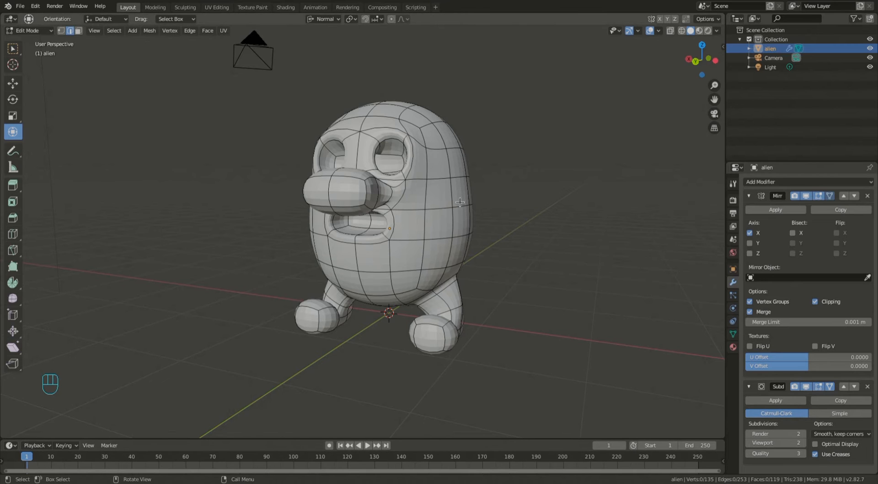
middle_drag(490, 285, 589, 280)
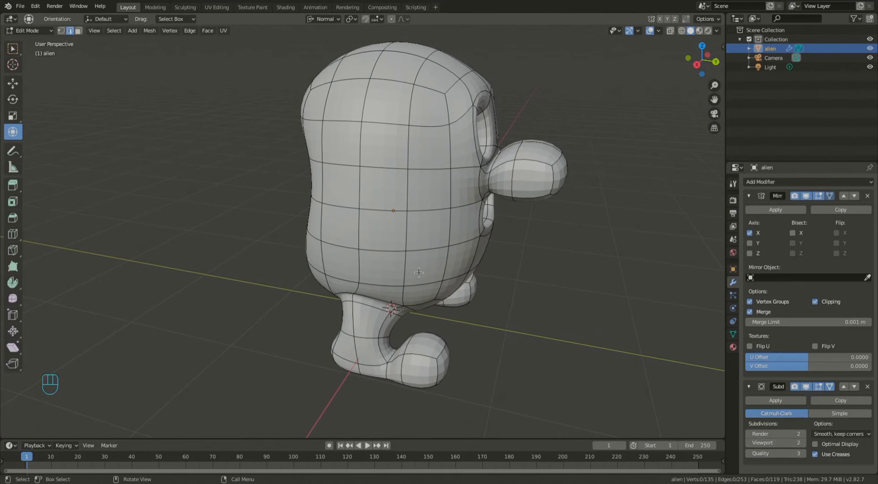
Step: Turn off the Subdivision viewport display and inset two adjacent faces on the body's side by extruding them in place and scaling them slightly smaller
click(806, 388)
click(354, 186)
click(79, 30)
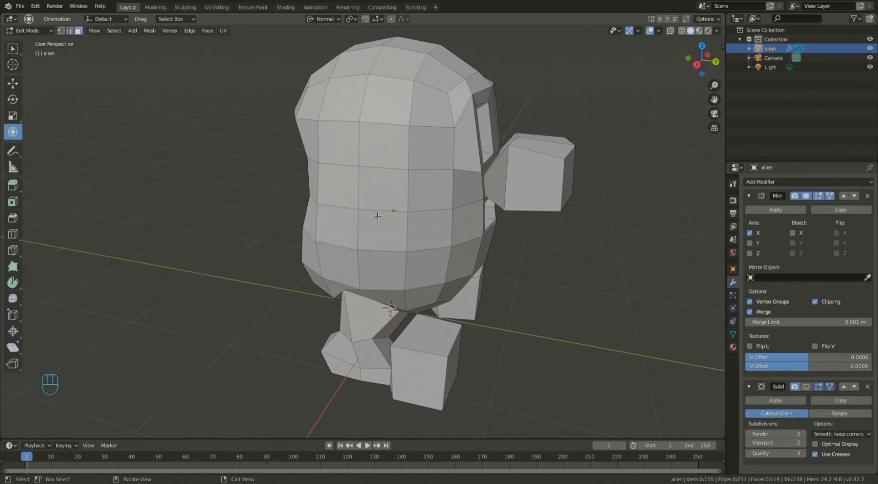
click(374, 201)
shift+click(343, 194)
mouse_move(412, 250)
middle_down()
mouse_move(397, 244)
mouse_move(412, 240)
mouse_move(405, 236)
middle_up()
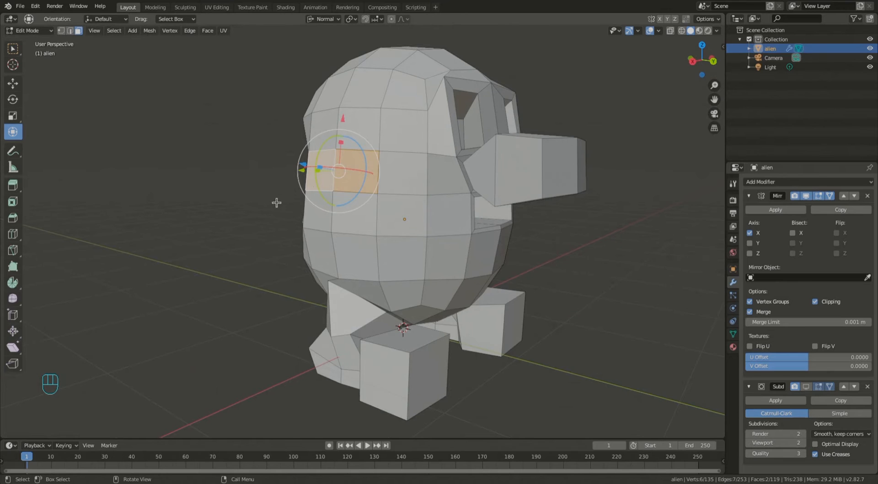
scroll(364, 227, up, 3)
scroll(323, 189, down, 2)
middle_drag(338, 185, 342, 208)
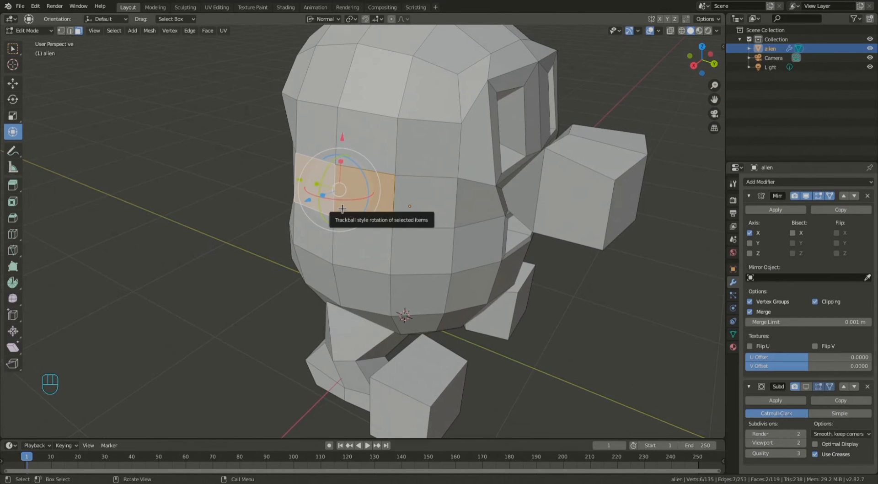
key(e)
key(s)
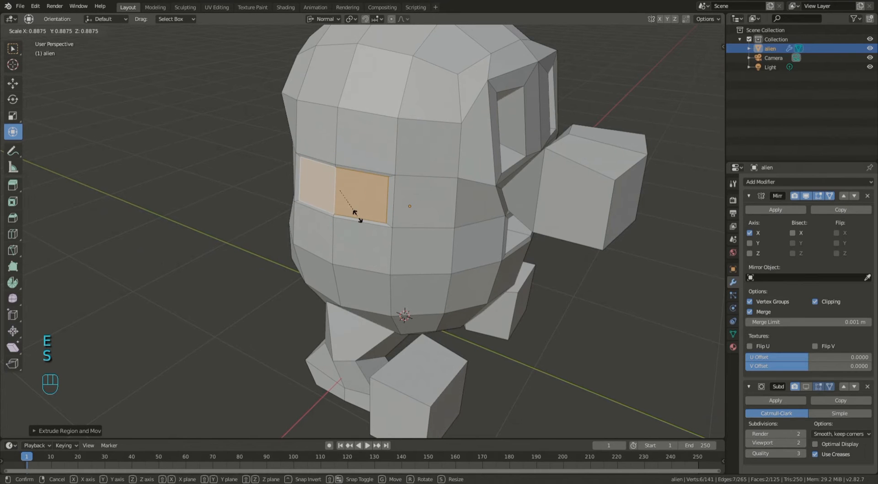
click(359, 214)
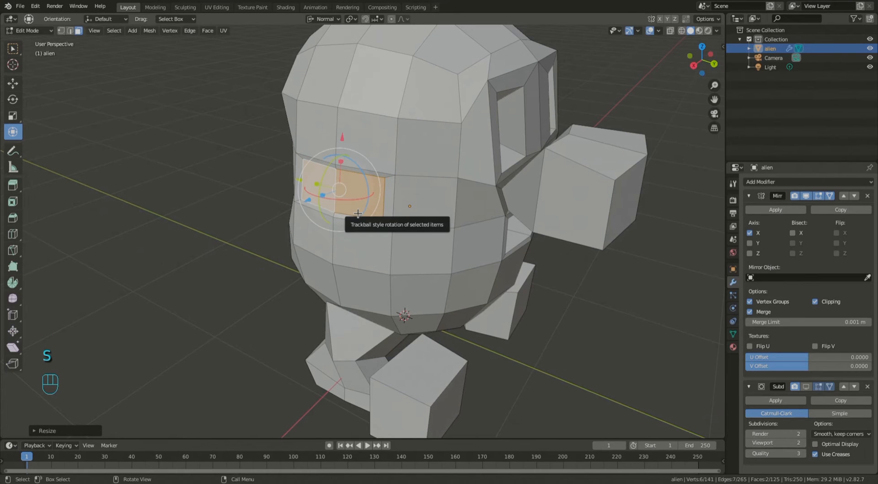
Step: Extrude the two inset side faces outward by about 0.8 m to form an arm
key(e)
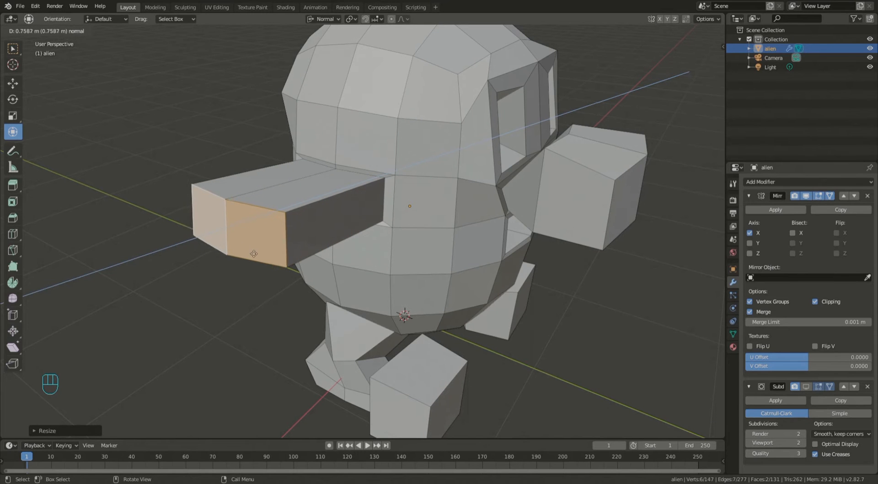
click(243, 259)
middle_drag(243, 259, 315, 271)
middle_drag(236, 251, 273, 249)
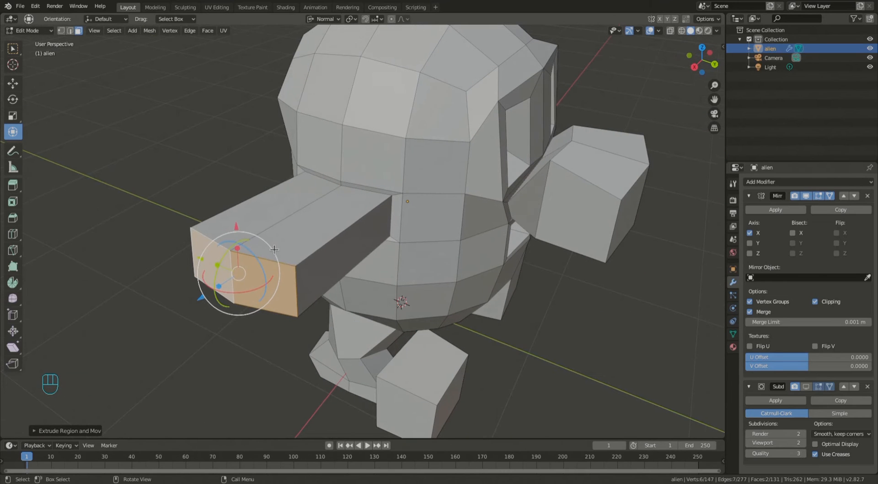
Step: Add one centred loop cut around the middle of the arm without sliding it
key(ctrl+r)
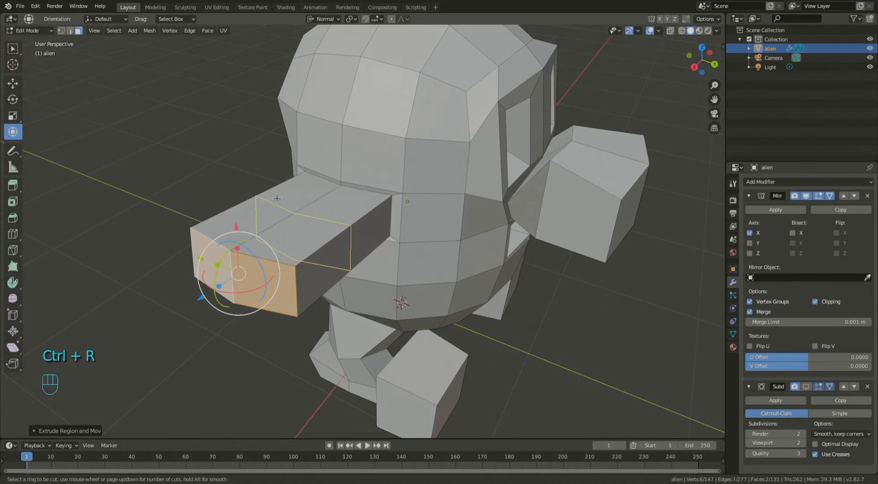
scroll(269, 221, up, 1)
scroll(271, 216, down, 1)
click(271, 216)
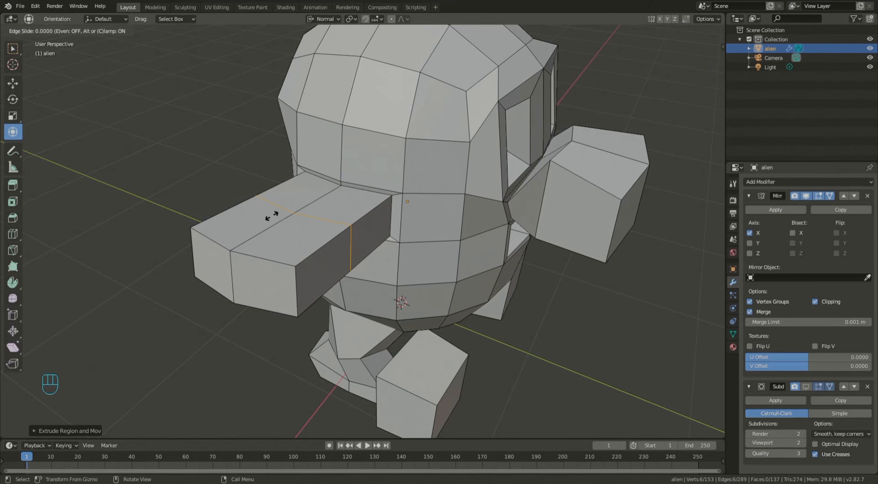
right_click(271, 215)
middle_drag(315, 263, 289, 270)
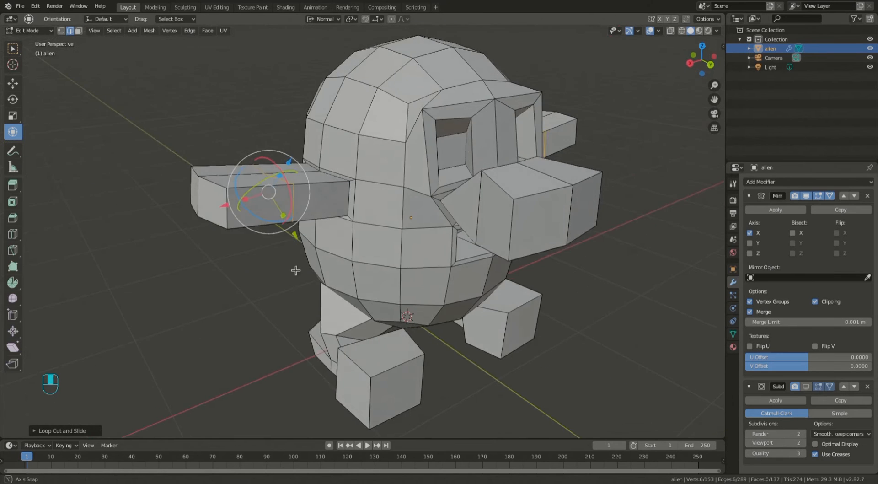
scroll(289, 271, up, 3)
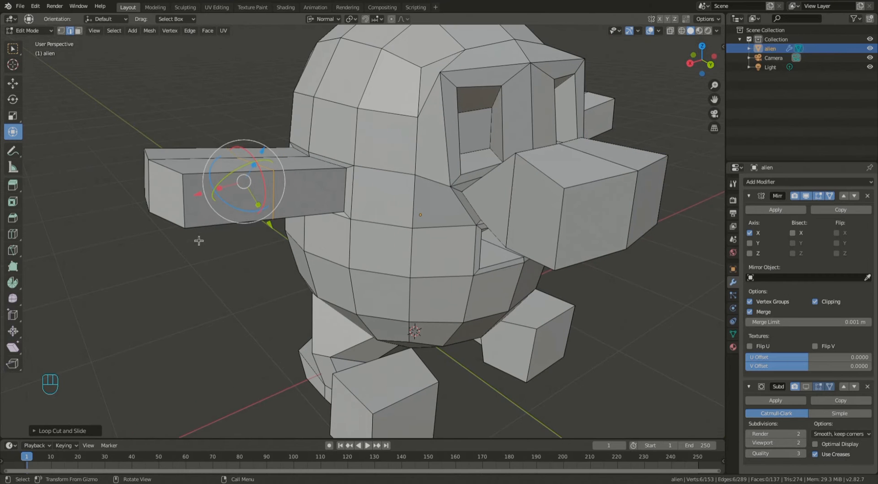
Step: Select the two faces at the end of the arm in face selection mode and subdivide them once
middle_drag(172, 215, 228, 209)
scroll(228, 208, up, 2)
click(247, 116)
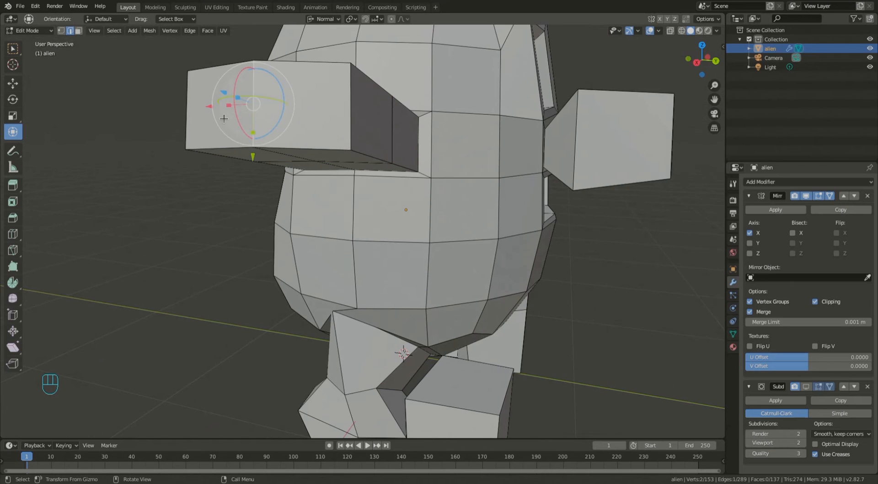
middle_drag(279, 125, 396, 119)
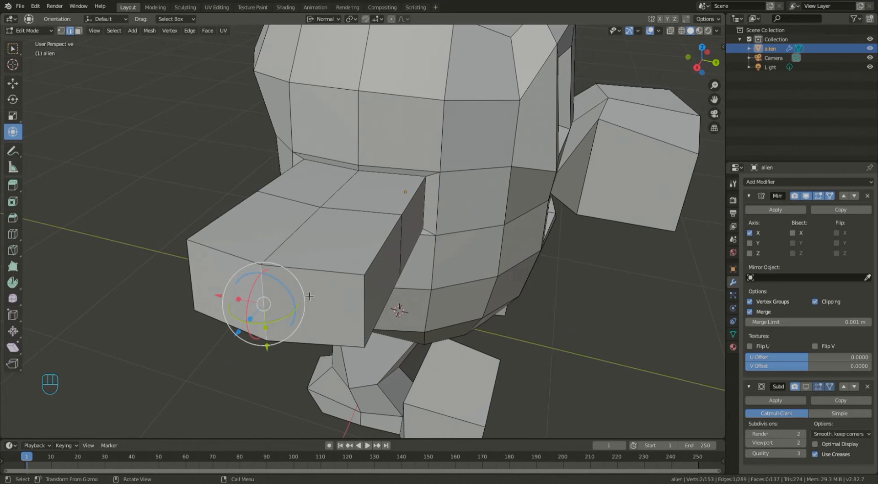
click(78, 31)
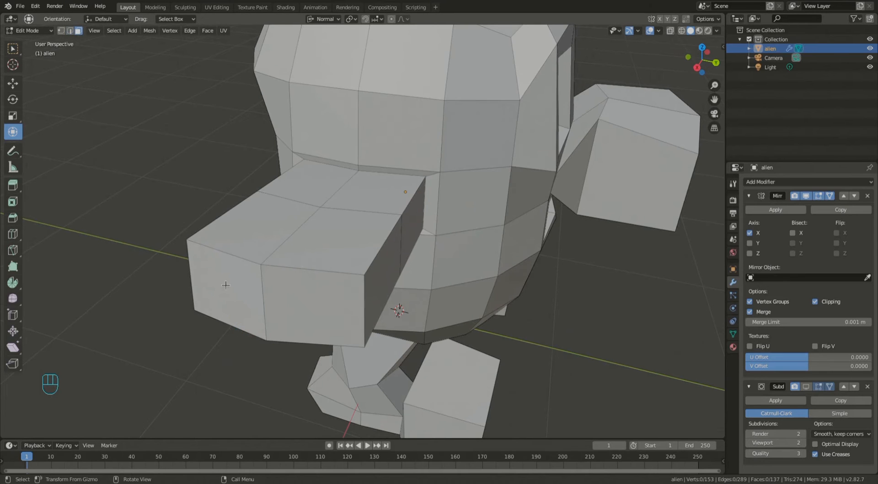
click(320, 299)
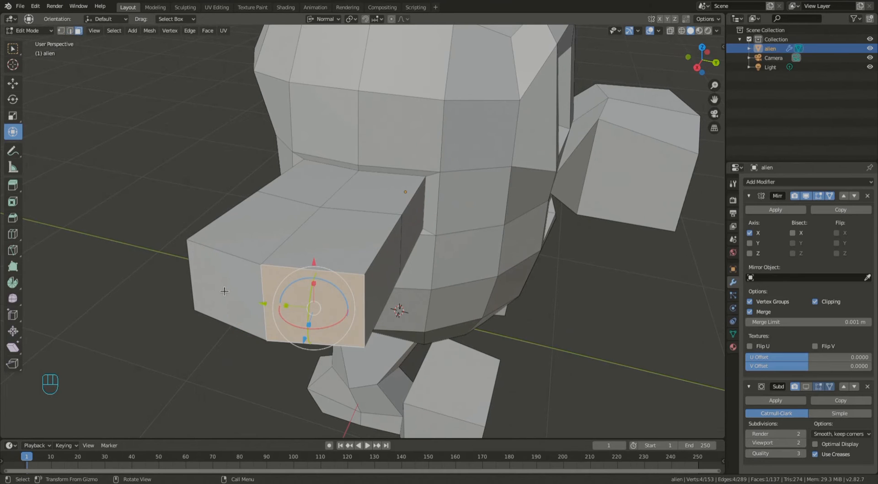
shift+click(224, 291)
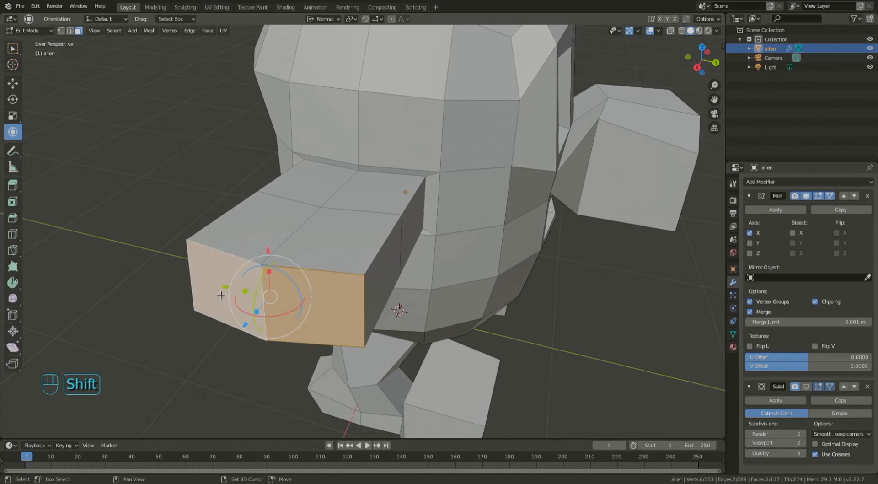
right_click(323, 306)
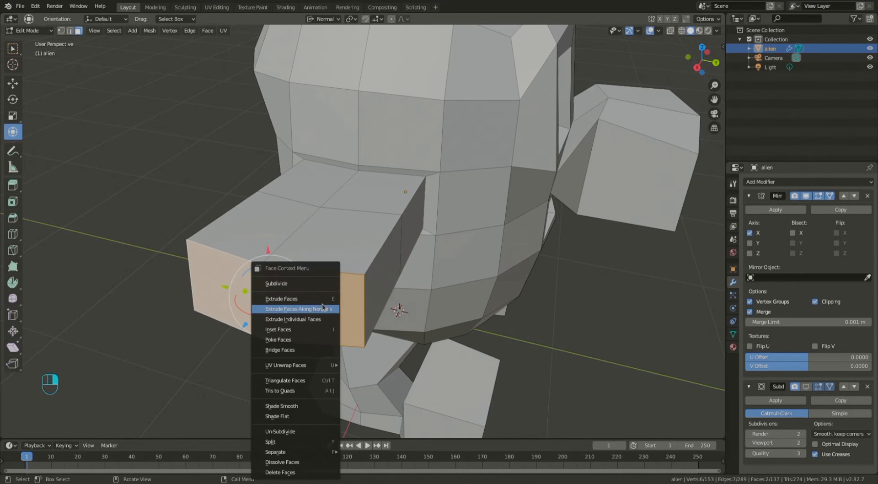
click(308, 282)
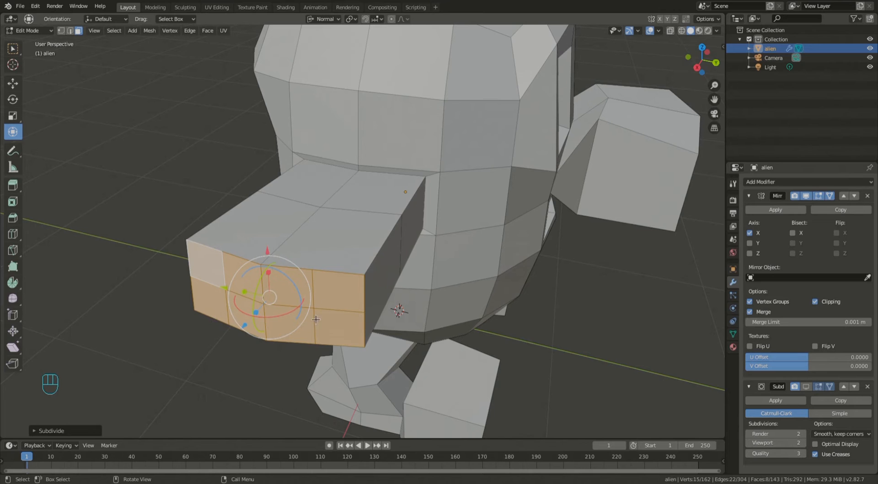
Step: Extrude the upper rear corner face of the arm's subdivided end by about 0.3 m to form the first finger
click(183, 357)
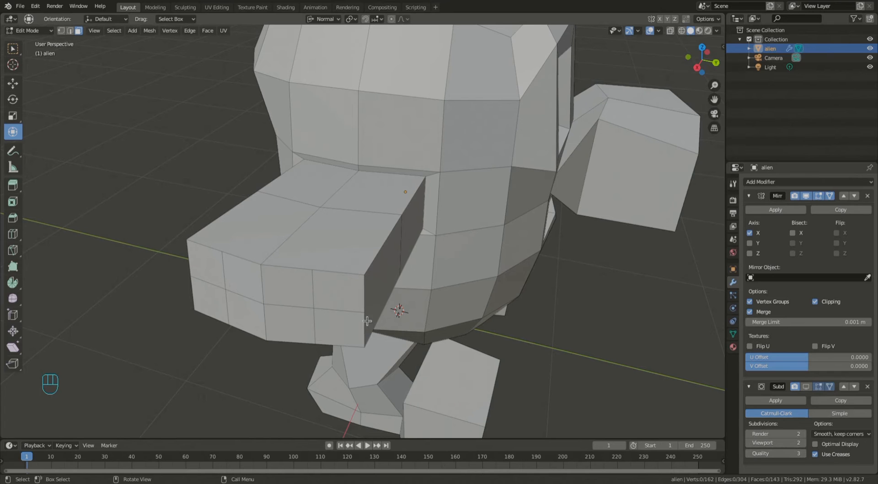
click(320, 325)
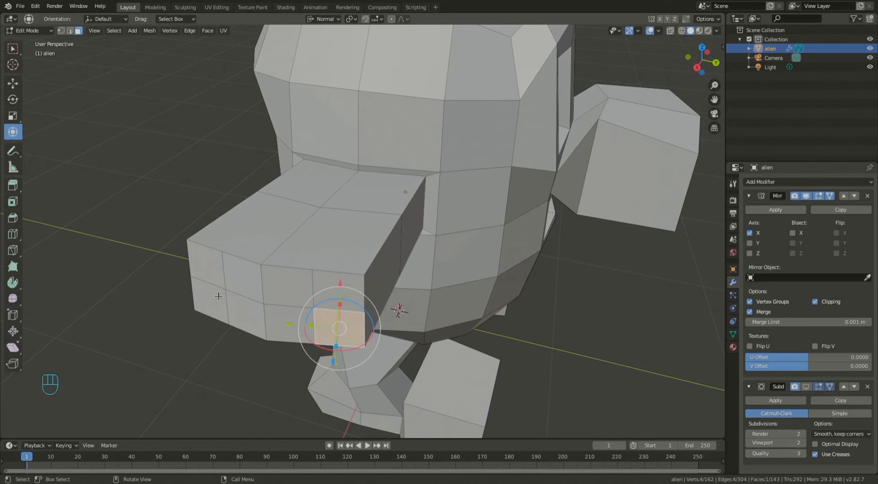
click(205, 274)
mouse_move(206, 292)
middle_down()
mouse_move(244, 310)
mouse_move(236, 307)
mouse_move(229, 359)
mouse_move(225, 270)
mouse_move(230, 281)
mouse_move(176, 306)
mouse_move(197, 275)
mouse_move(204, 276)
middle_up()
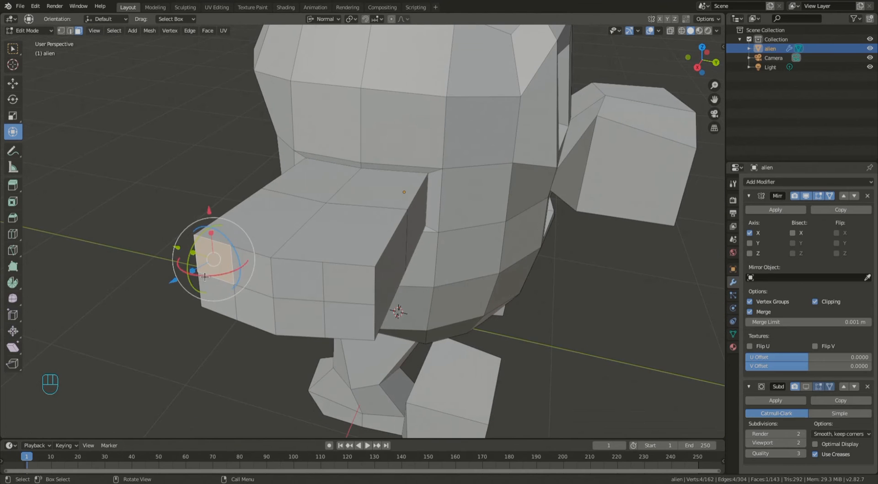
middle_drag(168, 200, 173, 202)
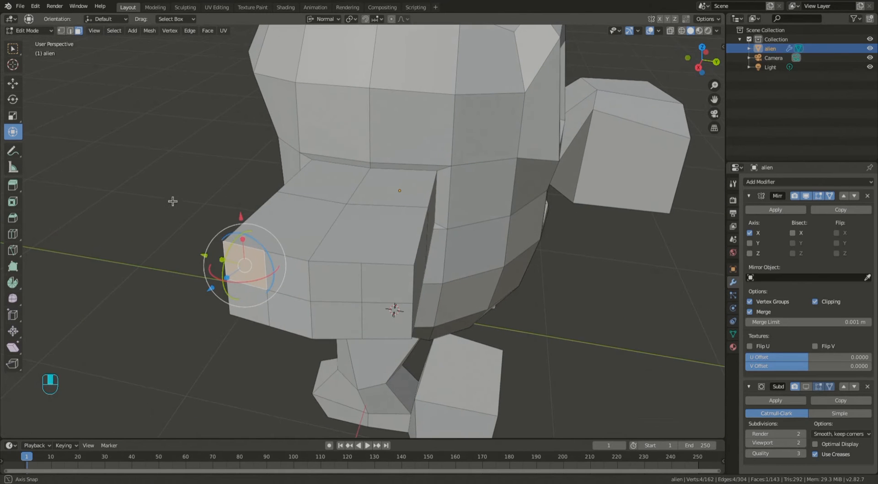
key(e)
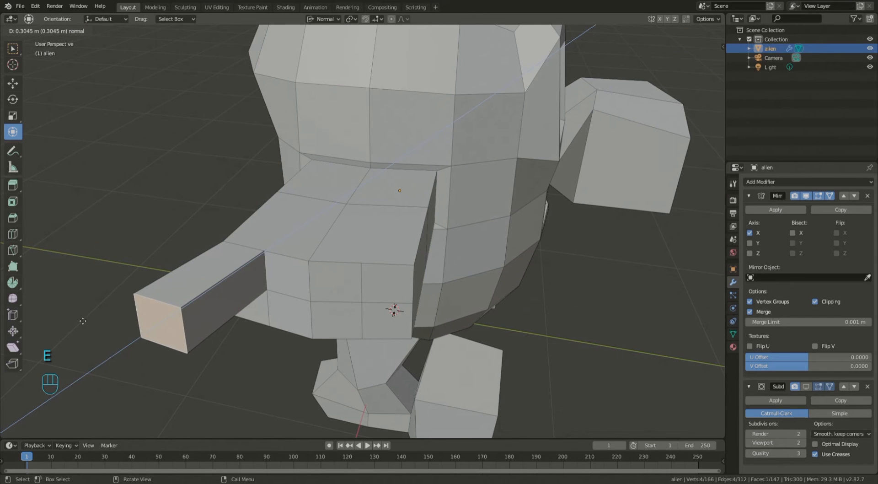
click(86, 321)
middle_drag(198, 261, 198, 260)
Step: Extrude the upper face beside the first finger by about 0.3 m to form a second finger
click(243, 250)
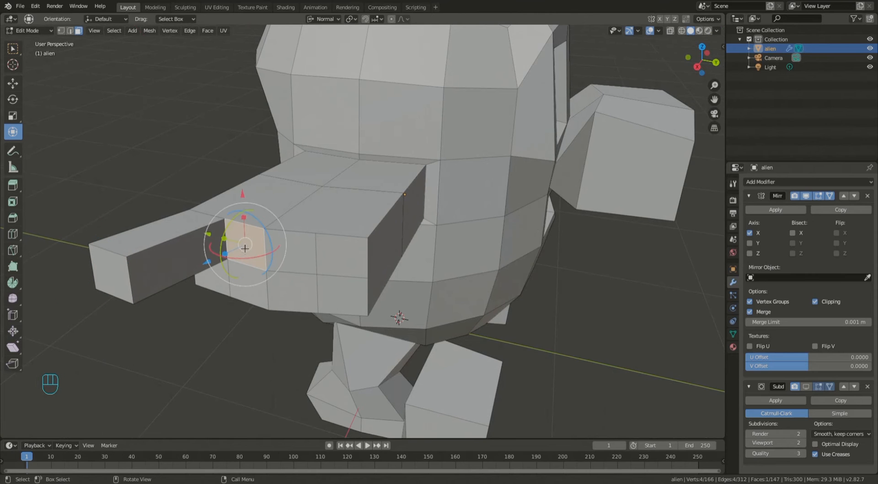
key(e)
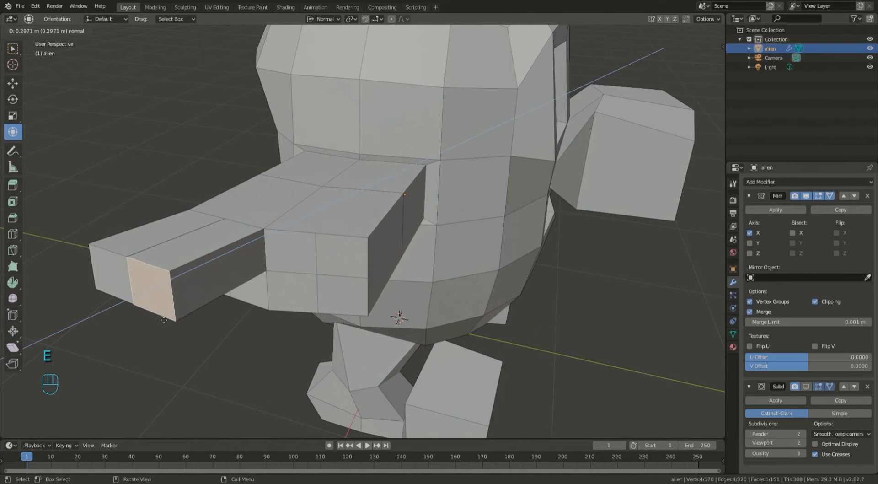
click(163, 320)
middle_drag(163, 320, 235, 368)
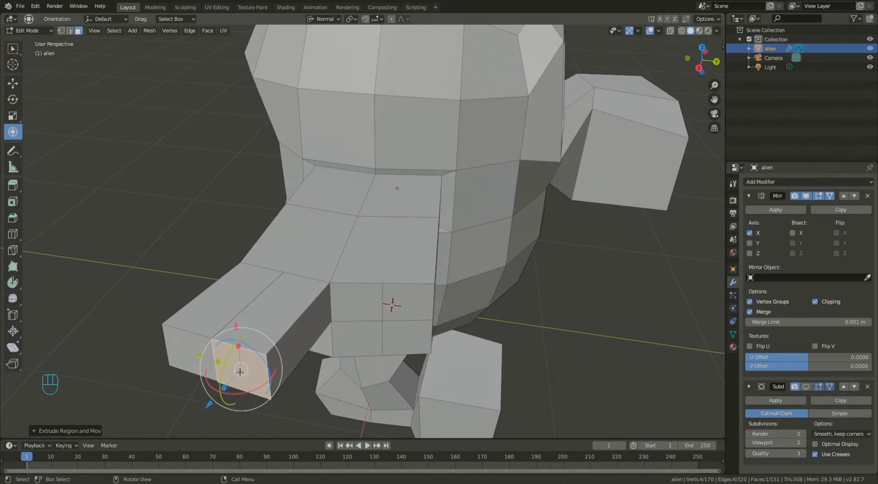
Step: Move the second finger's tip face sideways away from the first finger and rotate it slightly
drag(199, 357, 216, 363)
drag(271, 395, 273, 396)
middle_drag(296, 275, 323, 322)
scroll(316, 288, down, 3)
key(KP_Decimal)
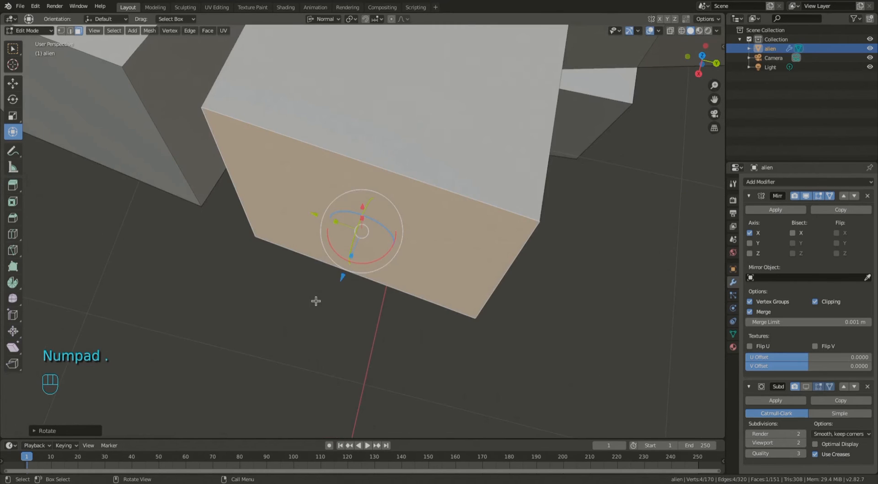
scroll(310, 98, down, 7)
middle_drag(388, 171, 392, 225)
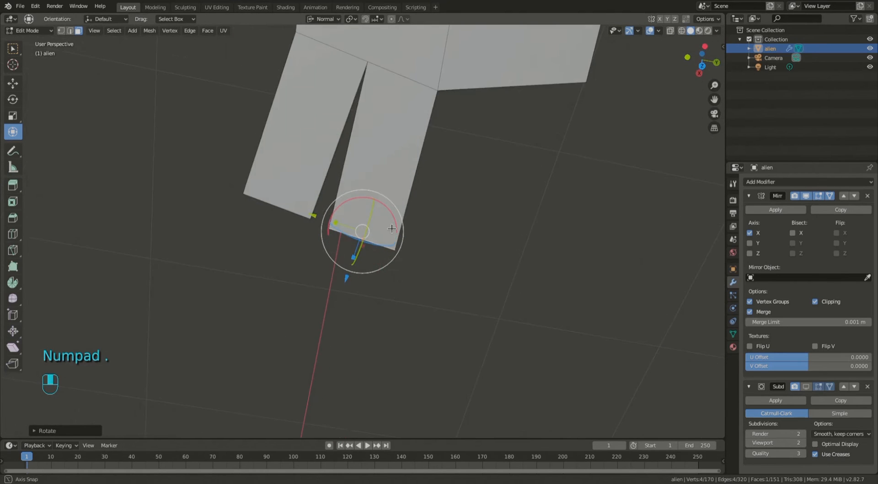
scroll(398, 218, down, 4)
scroll(516, 260, up, 1)
scroll(517, 256, up, 3)
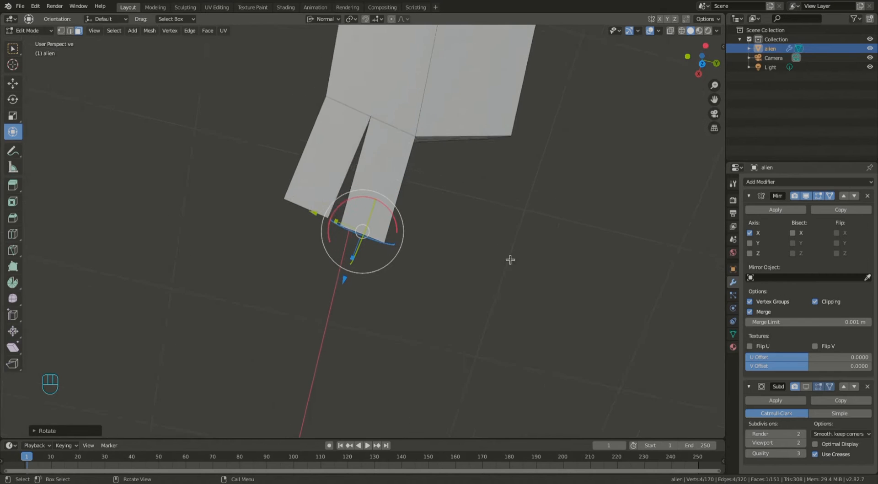
Step: Finish rotating the second finger's tip and extrude the neighbouring upper face of the arm's end about 0.3 m as a third finger
mouse_move(386, 220)
mouse_down()
mouse_move(392, 212)
mouse_move(394, 223)
mouse_move(392, 207)
mouse_move(396, 214)
mouse_up()
middle_drag(509, 199, 455, 129)
click(394, 120)
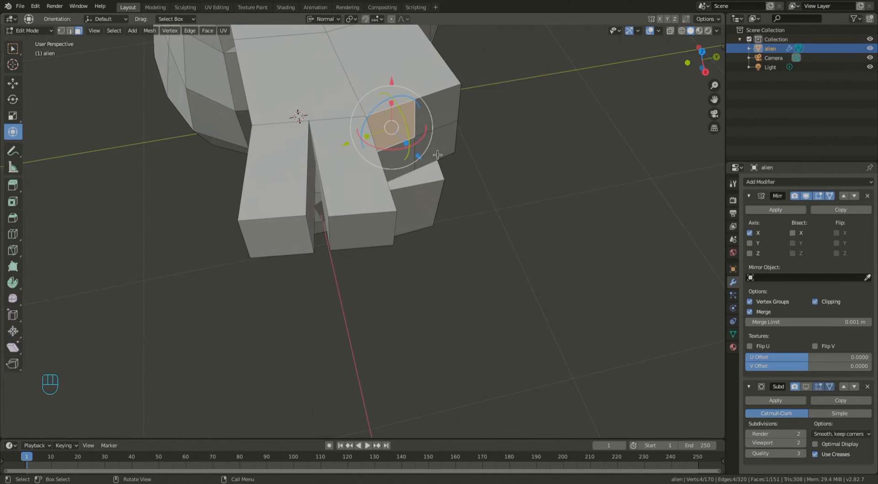
key(e)
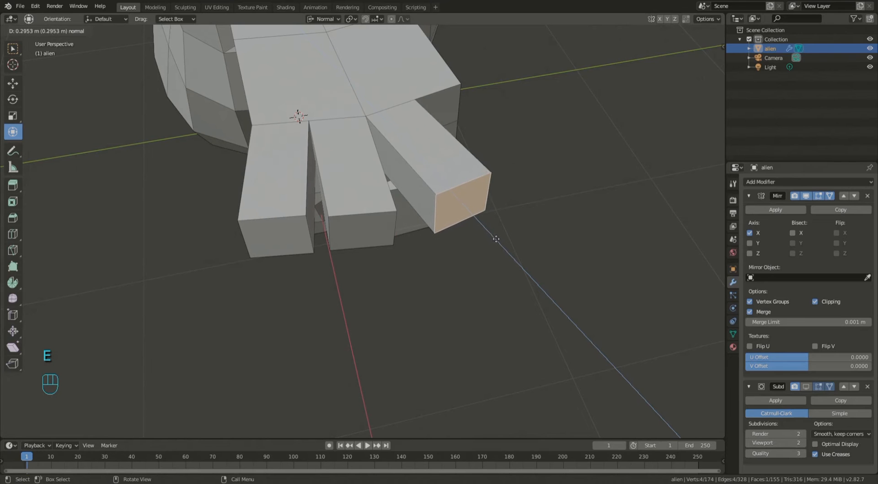
click(496, 237)
Step: Extrude the remaining upper corner face beside the third finger by about 0.25 m to form a fourth finger
middle_drag(513, 193, 497, 321)
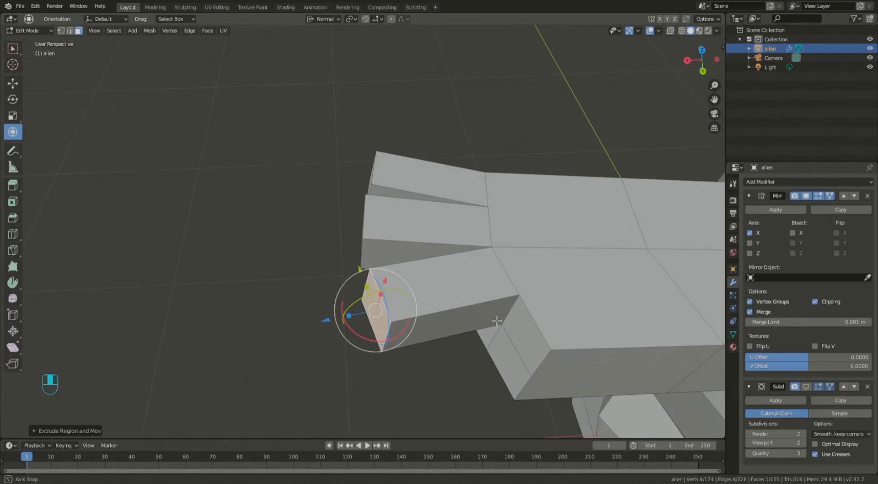
click(525, 337)
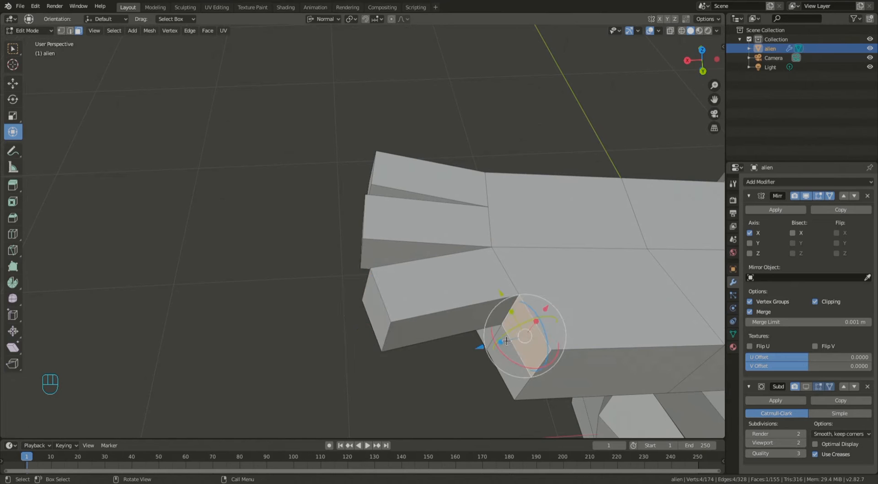
key(e)
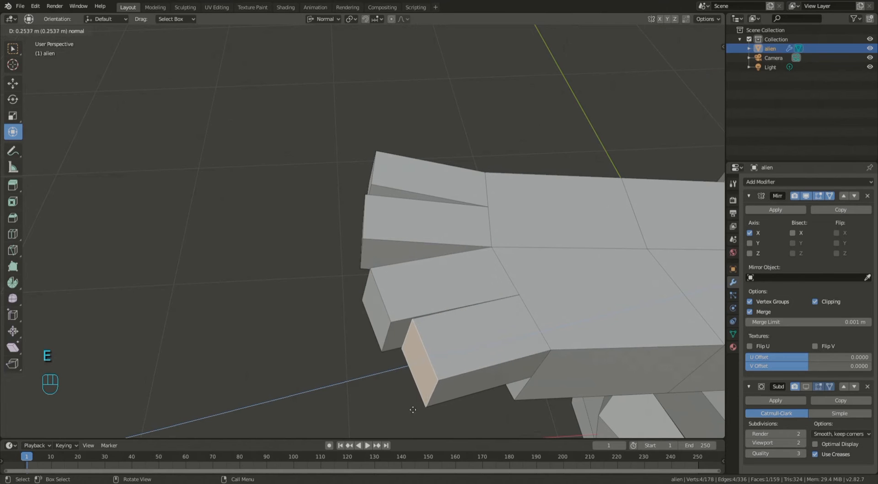
click(399, 413)
Step: Move the fourth finger's tip face sideways away from the third finger and rotate it slightly
middle_drag(399, 413, 508, 404)
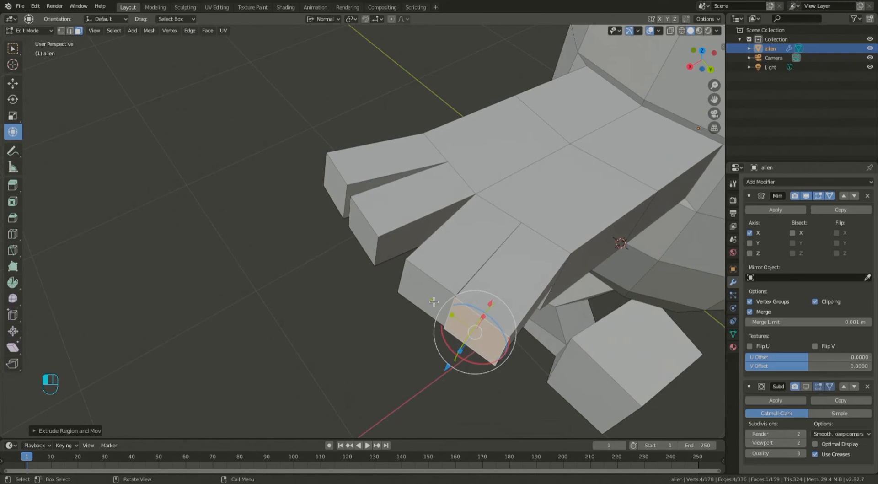
key(e)
click(449, 308)
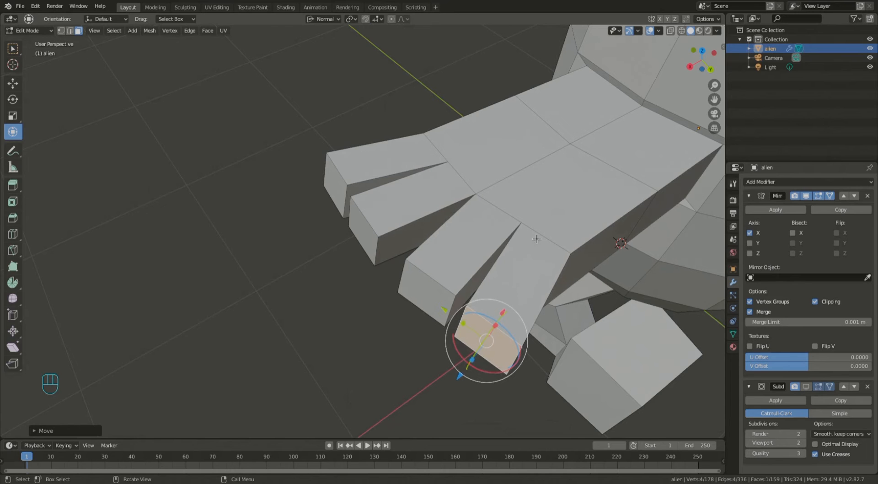
drag(499, 373, 503, 366)
Step: Adjust the spread of the two middle fingers by moving their tip faces sideways
middle_drag(503, 366, 596, 260)
click(439, 204)
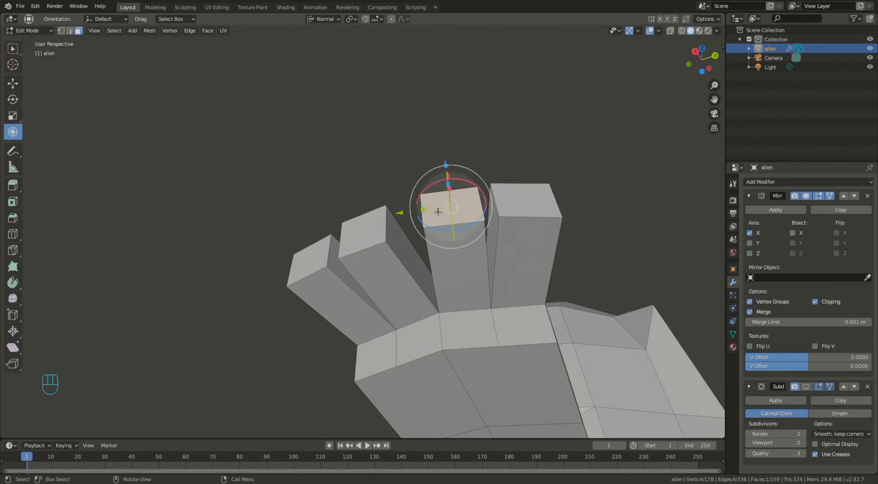
key(g)
key(y)
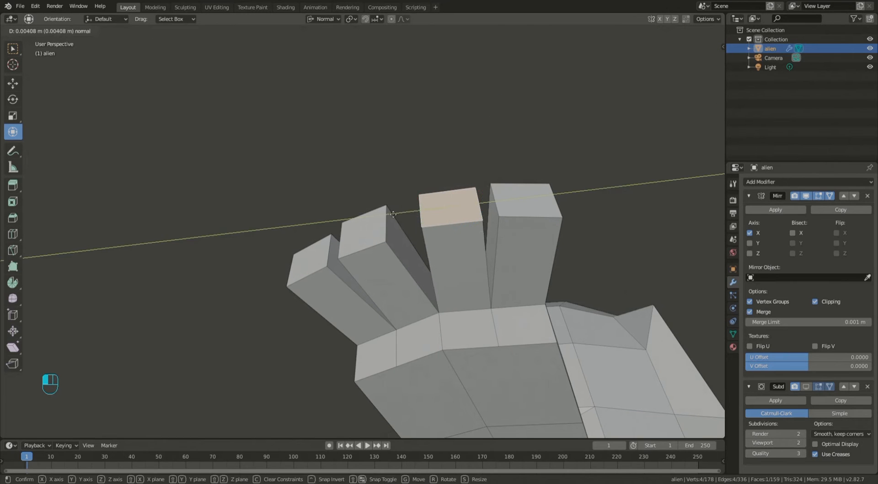
click(455, 193)
drag(455, 193, 411, 149)
key(ctrl+z)
click(363, 231)
drag(333, 201, 328, 196)
Step: Add one loop cut around the middle of each of the four fingers
middle_drag(409, 154, 306, 232)
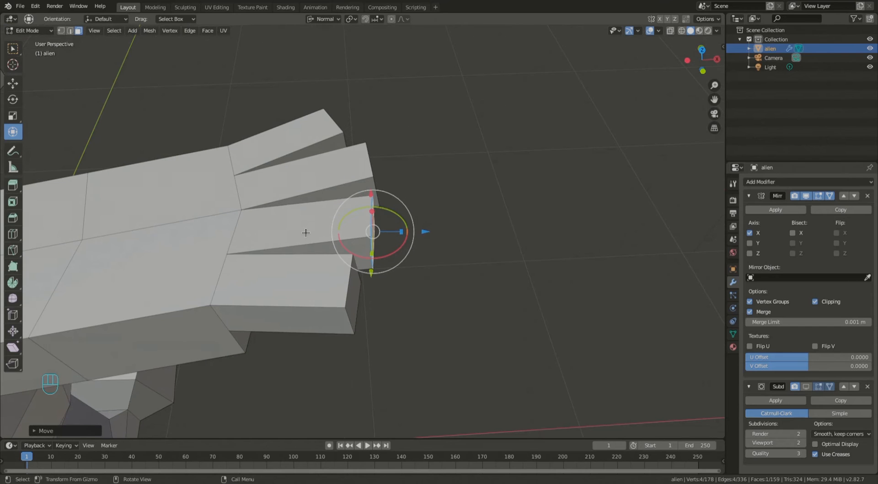
key(ctrl+r)
click(285, 233)
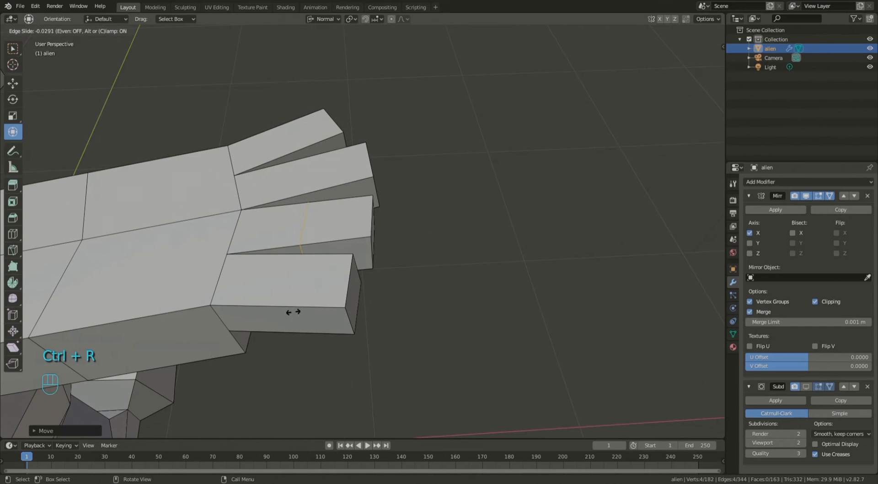
click(305, 269)
key(ctrl+r)
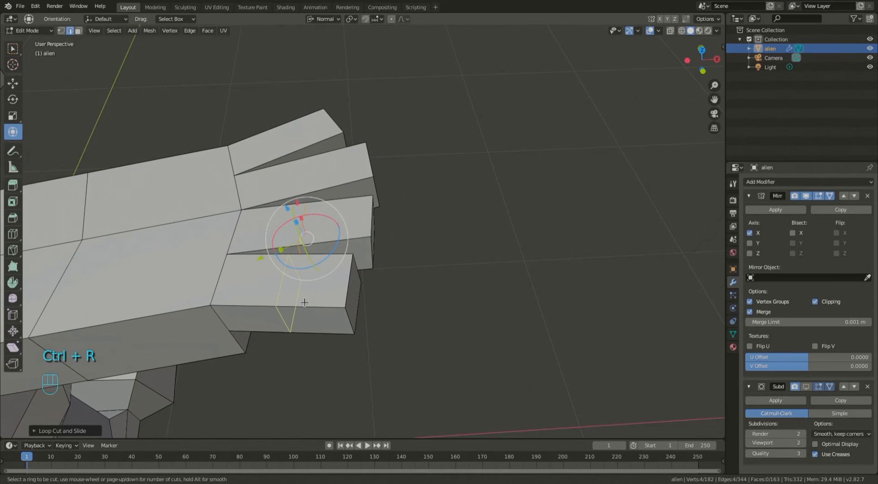
click(295, 309)
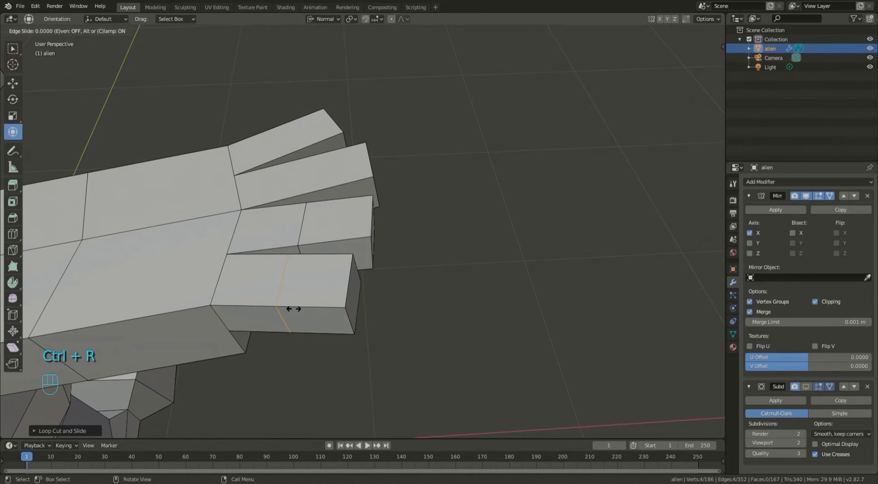
click(318, 314)
key(ctrl+r)
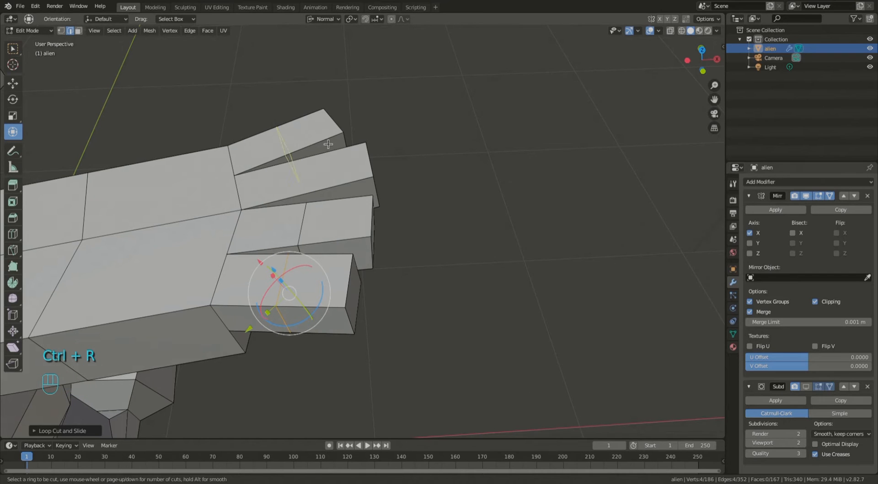
click(311, 180)
click(332, 191)
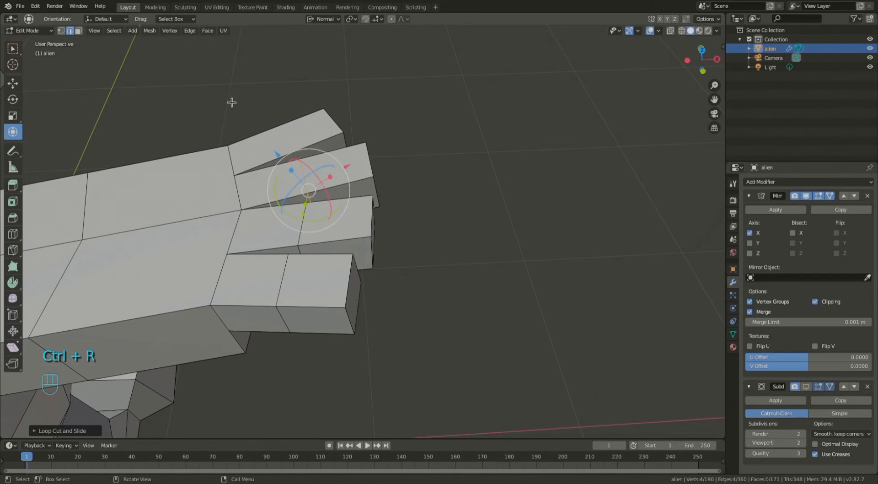
key(ctrl+r)
click(287, 139)
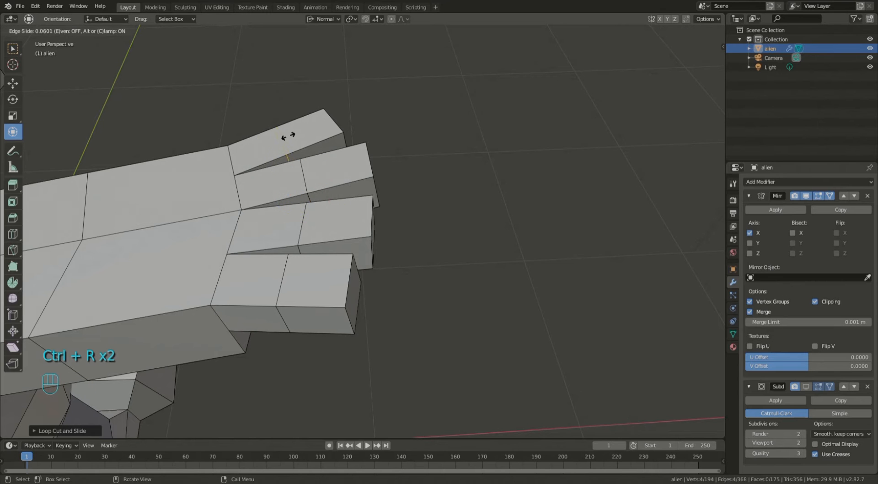
click(286, 136)
Step: In face selection mode, extrude the lower arm-end face beneath the fourth finger by about 0.2 m as a thumb
middle_drag(373, 283, 455, 313)
click(559, 311)
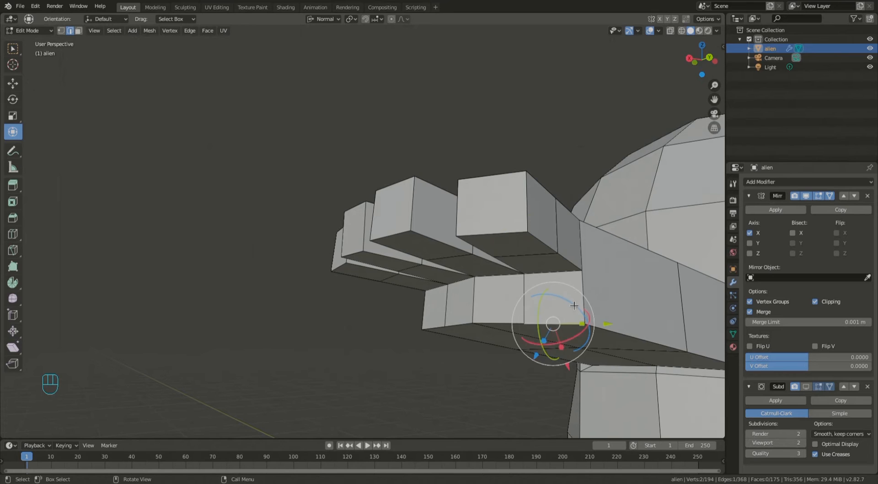
click(78, 31)
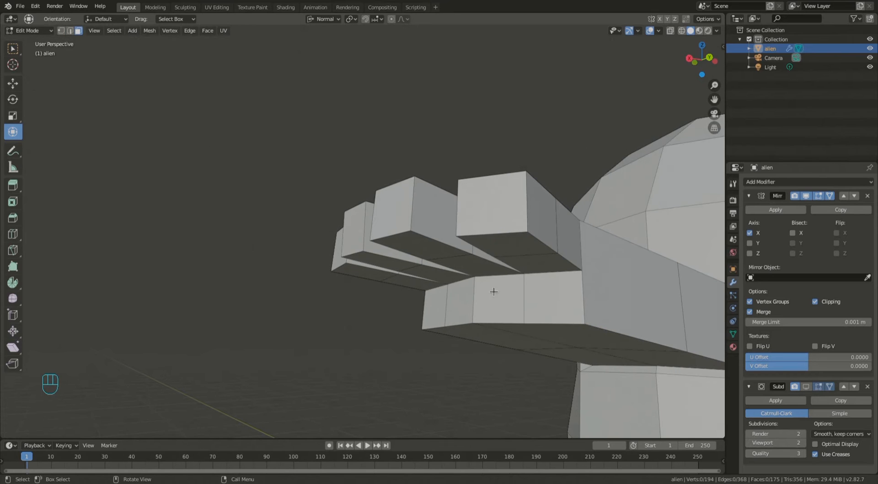
click(547, 300)
key(e)
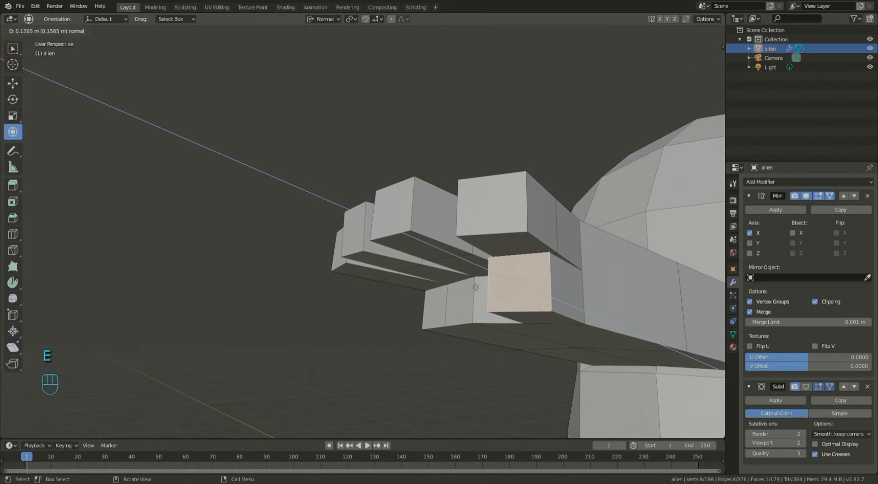
click(459, 298)
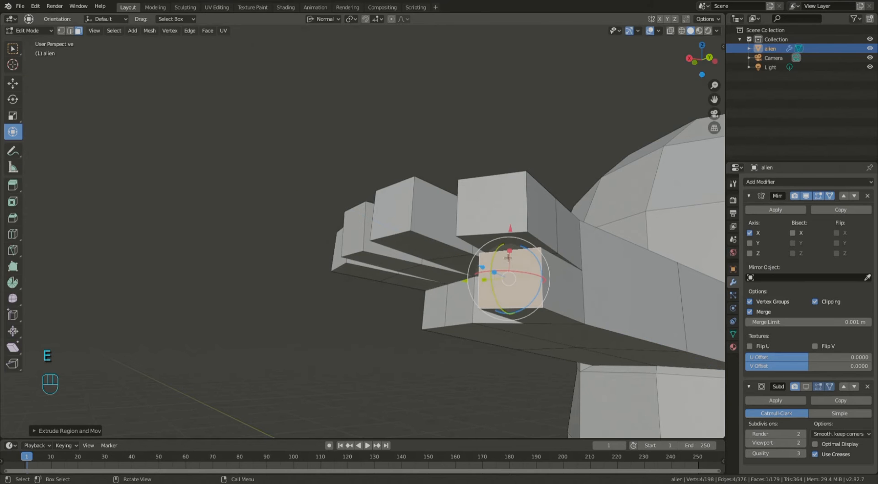
Step: Move the thumb's tip face downward away from the fingers and tilt it slightly
drag(510, 230, 511, 266)
middle_drag(510, 266, 452, 320)
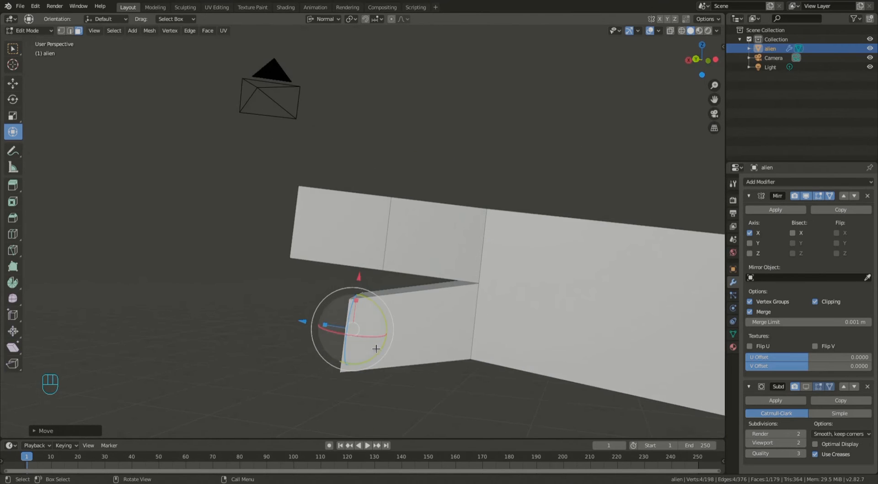
drag(385, 347, 386, 338)
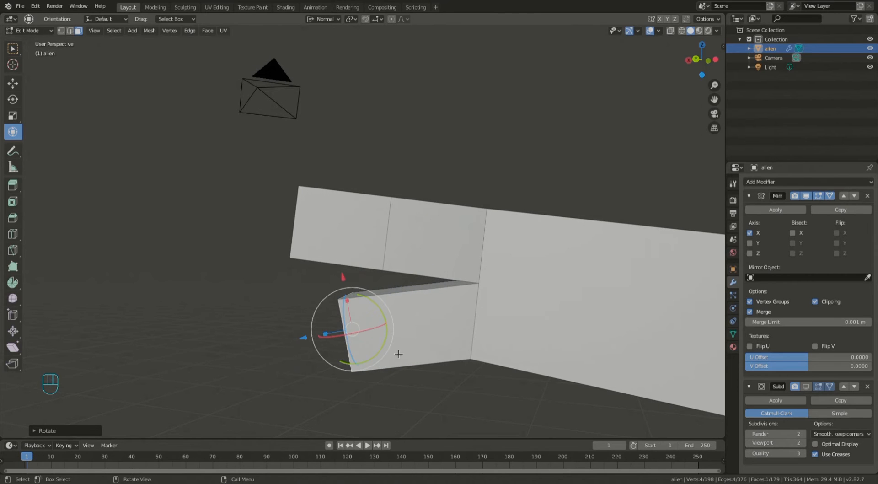
Step: Briefly display the Subdivision modifier in the viewport to examine the smoothed fingers and thumb, and hide it again
middle_drag(385, 336, 399, 353)
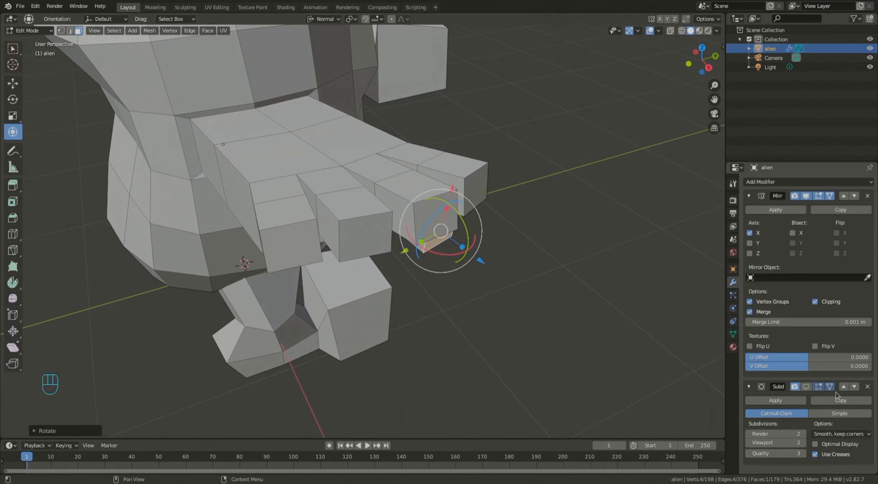
click(806, 389)
middle_drag(490, 235, 355, 306)
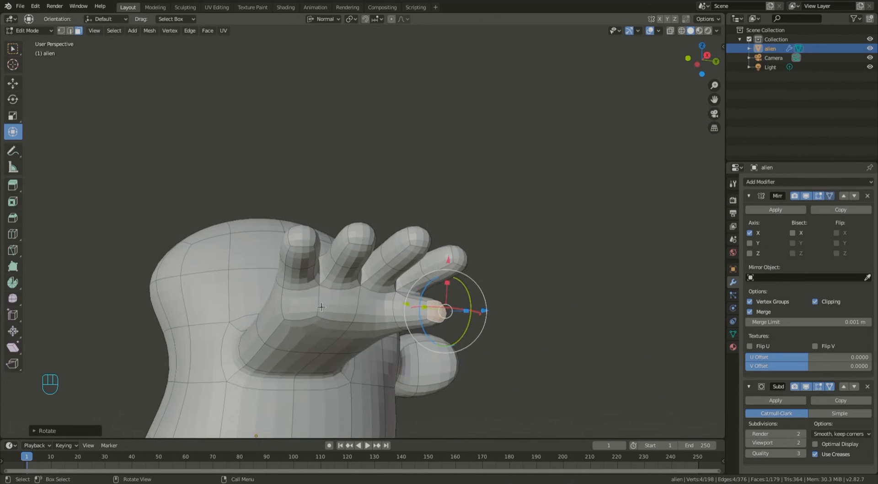
scroll(322, 349, up, 1)
middle_drag(277, 344, 361, 350)
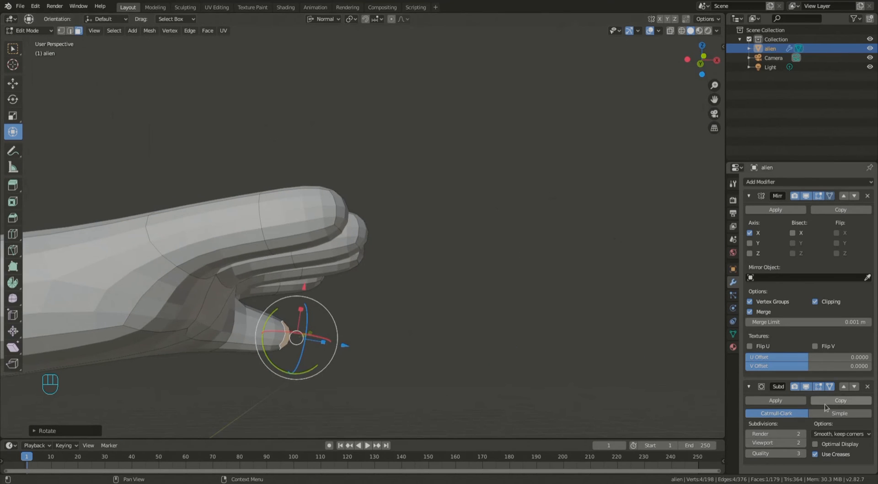
click(805, 387)
Step: In vertex selection mode, move the two lower middle vertices of the arm's end beside the thumb upward toward the fingers
middle_drag(292, 348, 215, 341)
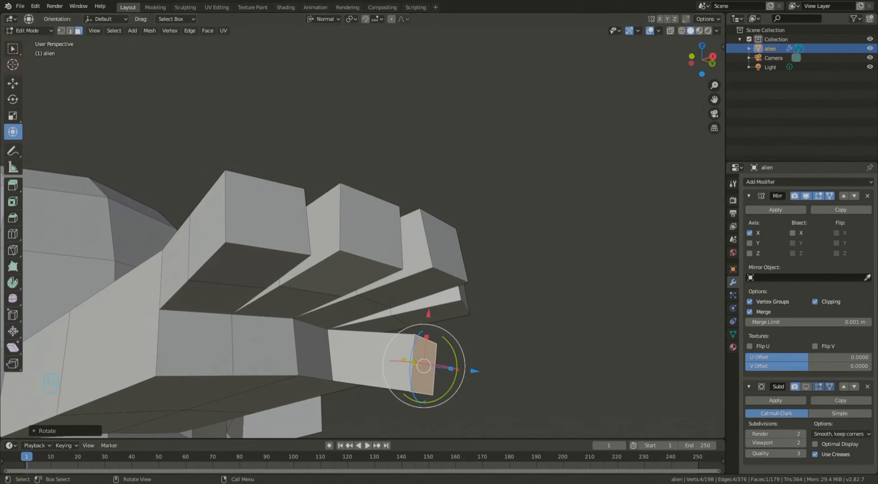
click(62, 31)
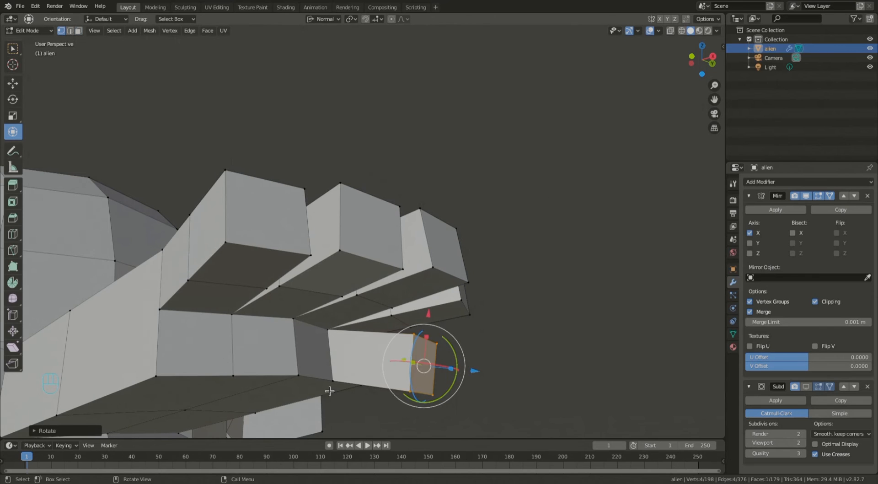
click(300, 375)
mouse_move(300, 376)
middle_down()
mouse_move(277, 398)
mouse_move(290, 386)
middle_up()
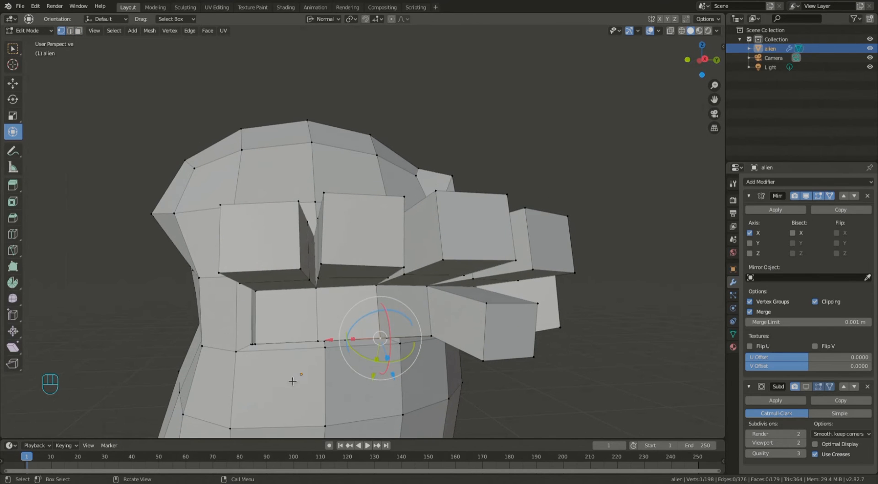
key(g)
click(289, 334)
click(317, 341)
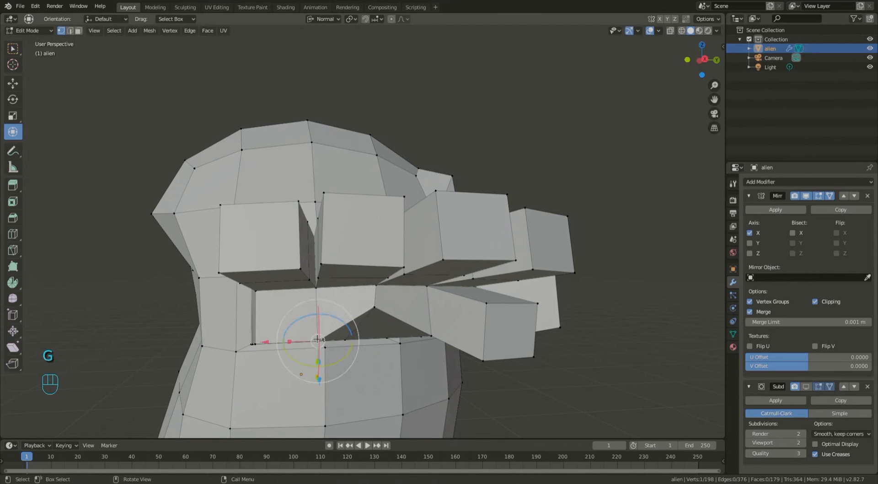
key(g)
click(320, 288)
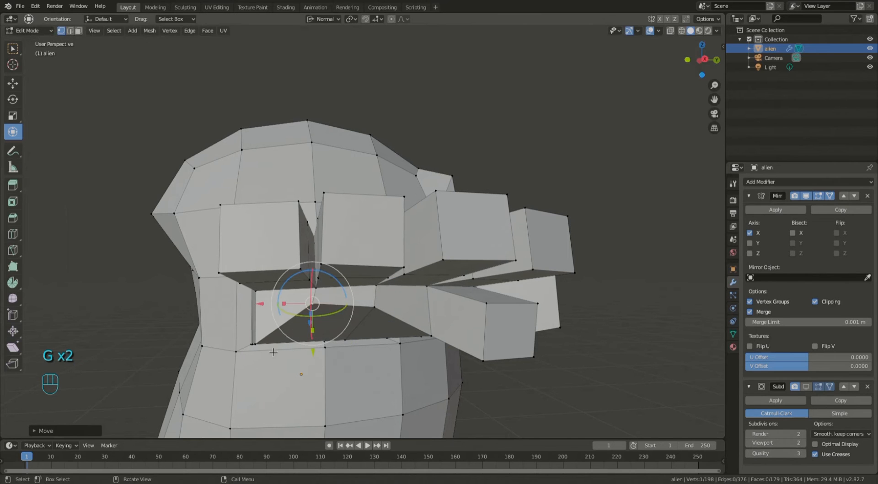
Step: Move the lower corner vertex at the arm's end, on the side opposite the thumb, upward toward the fingers
click(252, 343)
key(g)
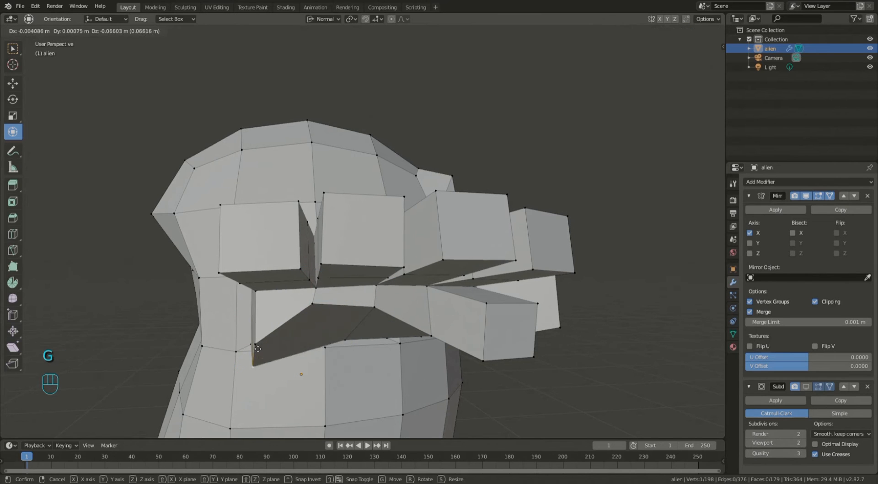
right_click(257, 342)
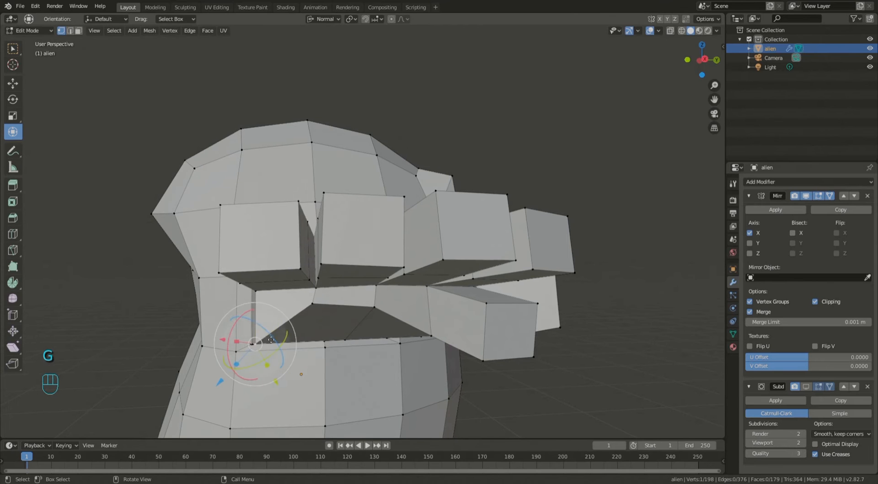
key(g)
click(277, 311)
Step: Turn the Subdivision modifier's viewport display back on and examine the smoothed hand and arm
middle_drag(277, 311, 626, 333)
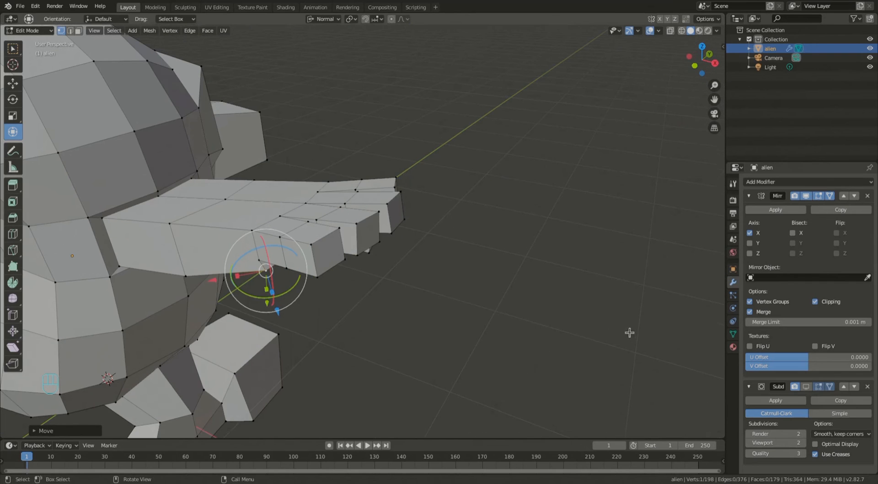
click(805, 386)
middle_drag(458, 192, 181, 211)
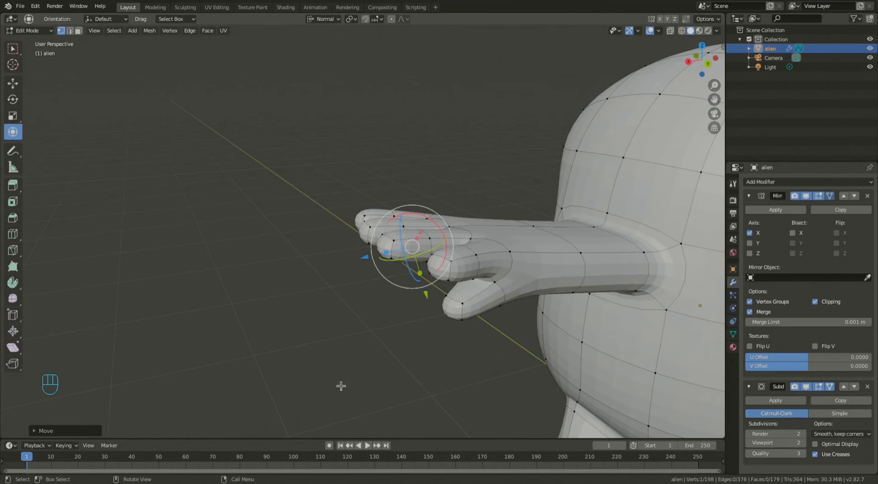
shift+middle_drag(404, 341, 230, 295)
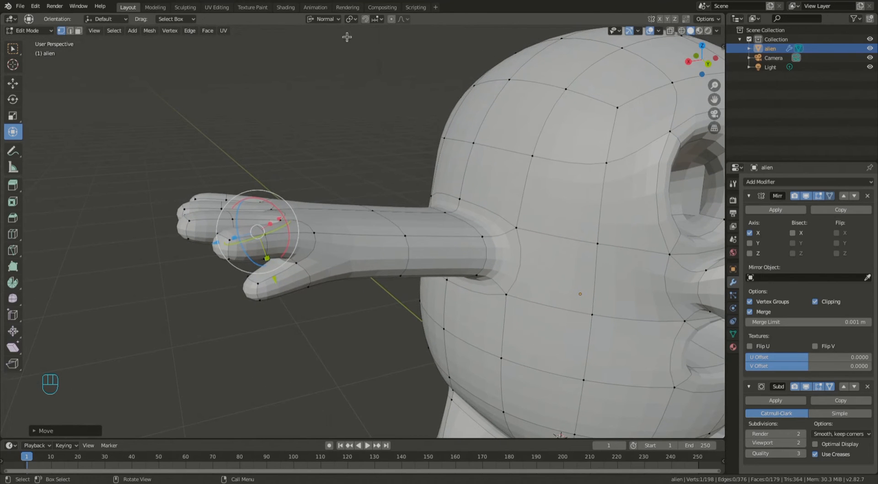
Step: With proportional editing on, scale down the edge loop around the middle of the arm to slim it
click(399, 237)
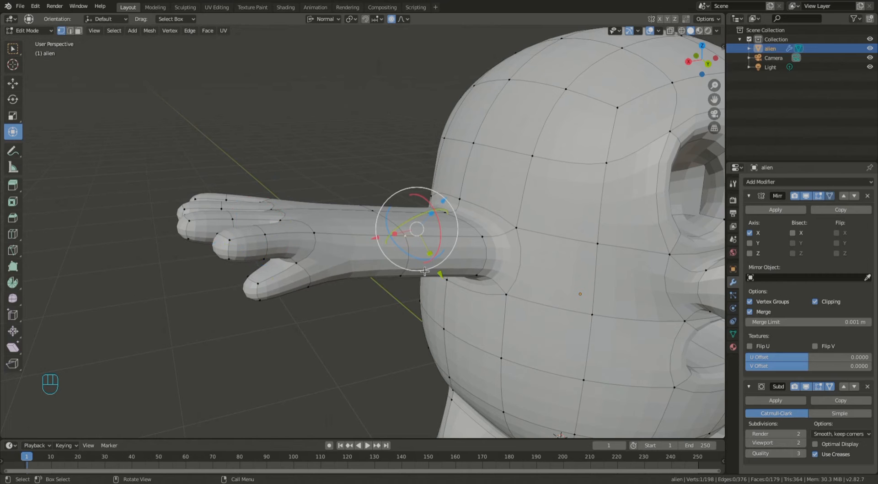
alt+shift+click(404, 259)
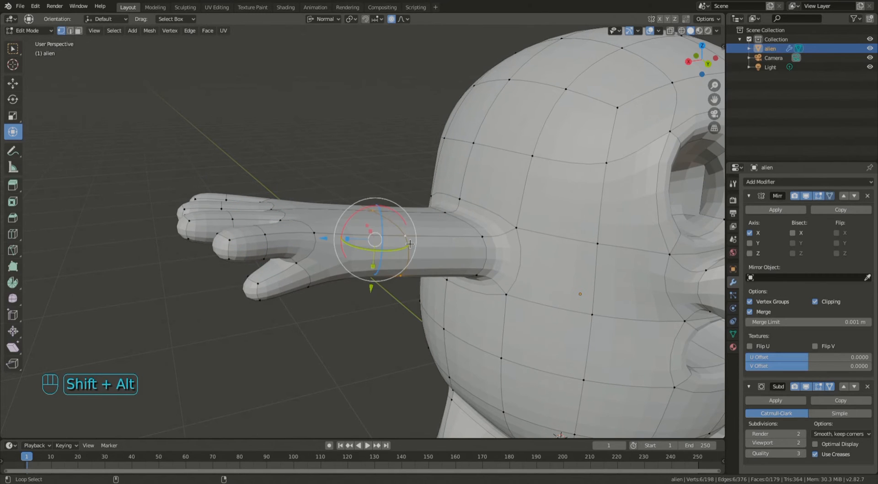
mouse_move(405, 261)
middle_down()
mouse_move(405, 292)
mouse_move(481, 261)
mouse_move(407, 308)
mouse_move(394, 262)
middle_up()
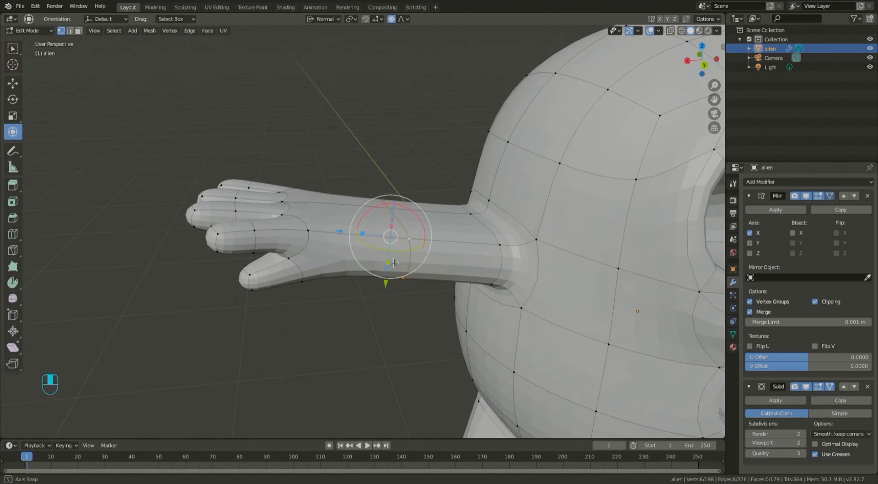
key(s)
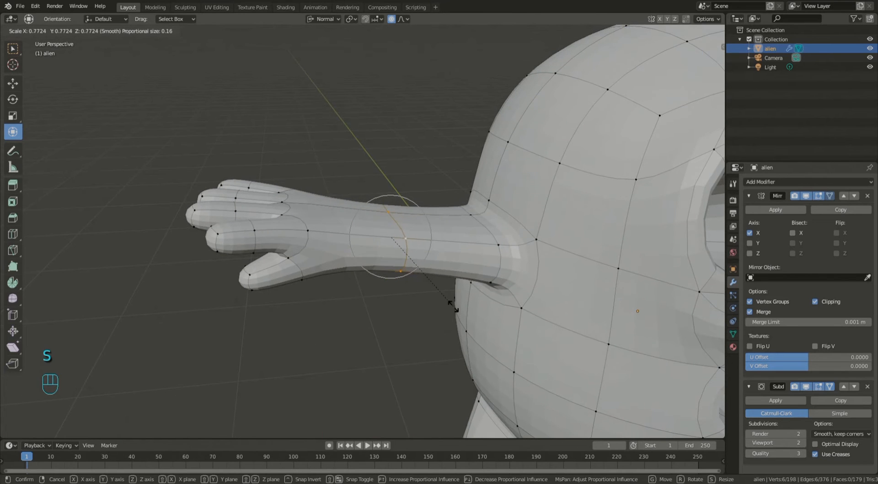
click(439, 300)
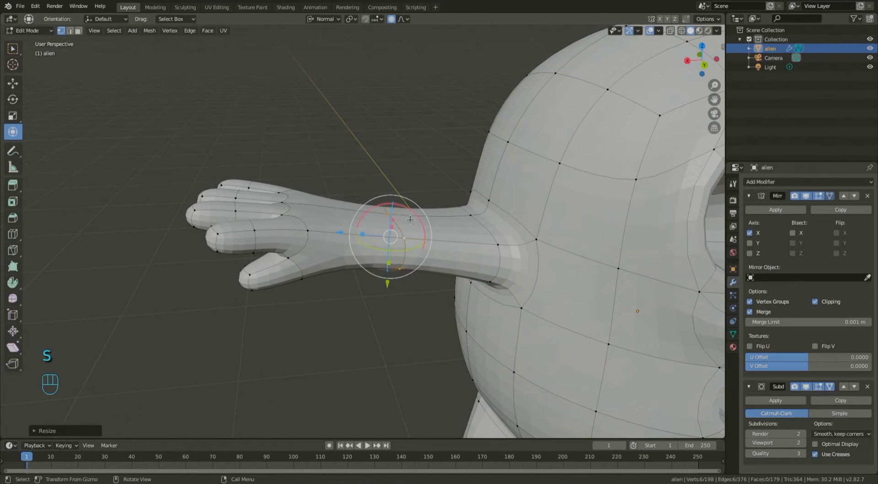
Step: Move the mid-arm vertices on the arm's upper side and underside outward, away from the arm's centre
click(401, 219)
drag(398, 169, 417, 128)
scroll(418, 149, down, 8)
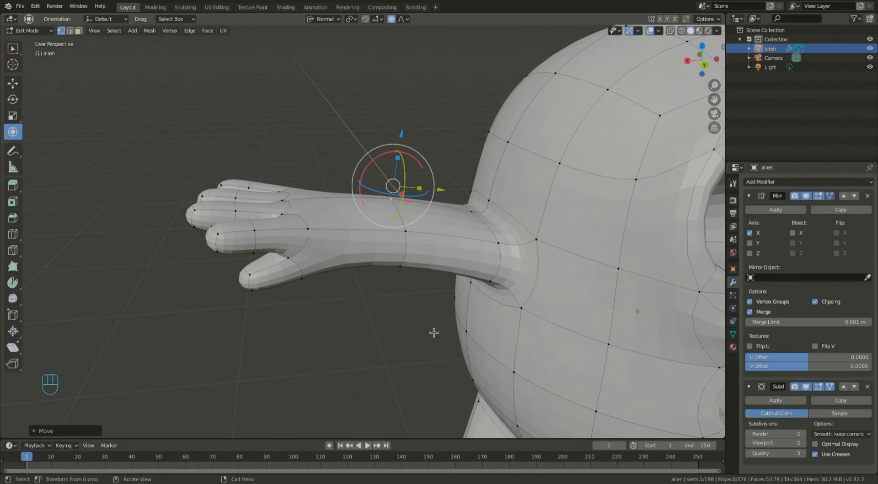
middle_drag(427, 331, 428, 261)
click(393, 310)
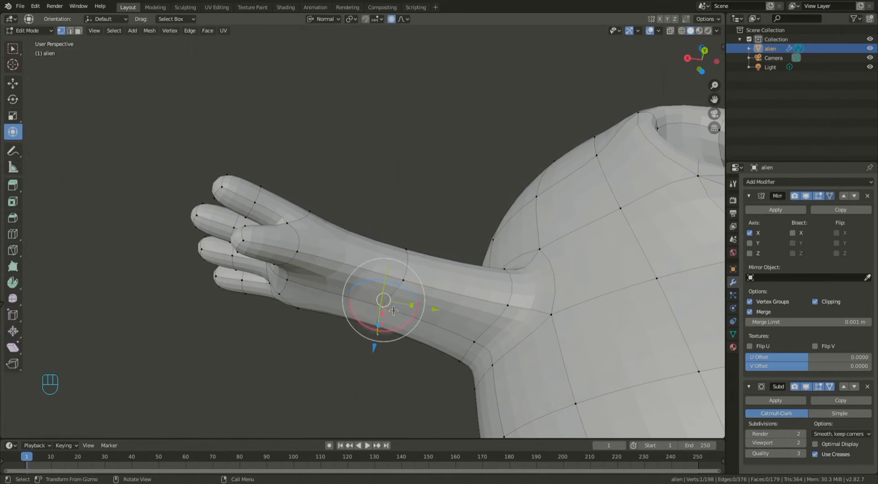
middle_drag(383, 348, 361, 394)
drag(394, 338, 375, 377)
middle_drag(375, 377, 306, 329)
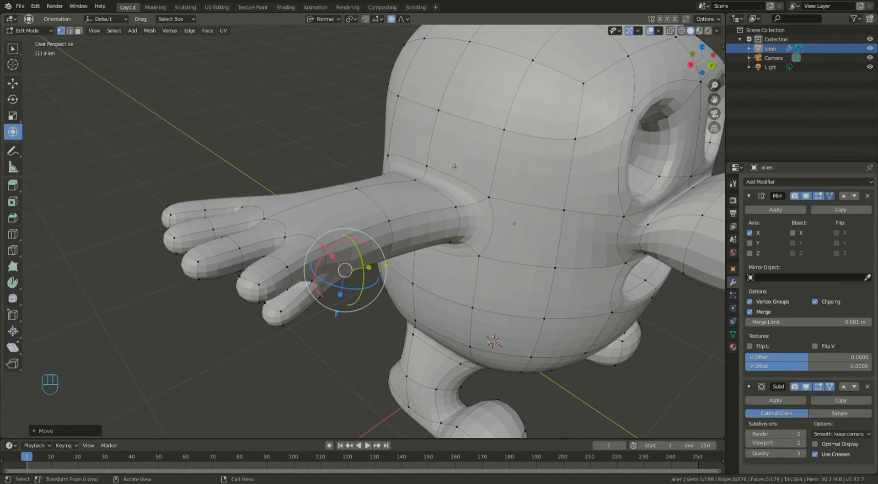
middle_drag(217, 215, 248, 225)
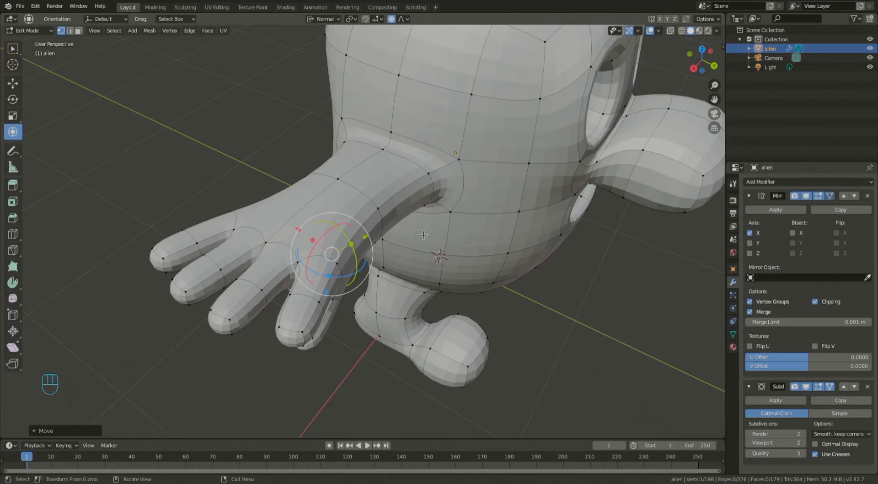
click(387, 224)
drag(334, 229, 303, 228)
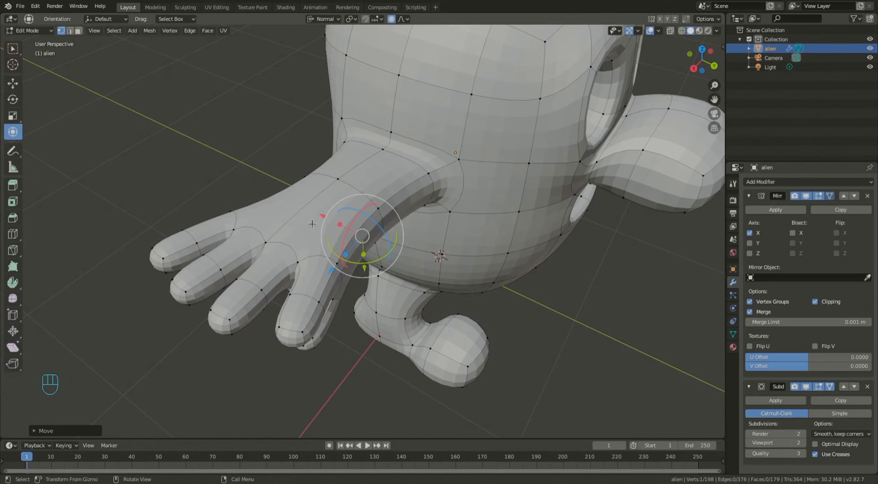
key(ctrl+z)
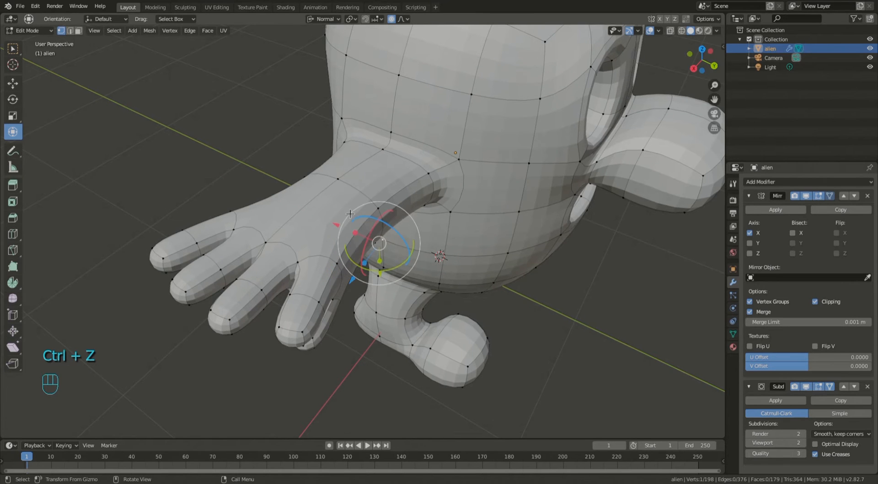
Step: In edge selection mode, move the mid-arm edges on the arm's front and back sides slightly inward
click(69, 30)
click(382, 226)
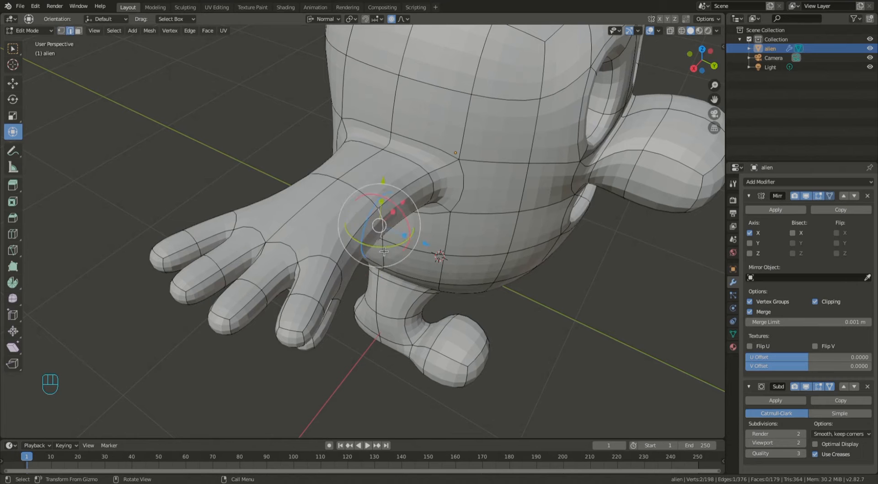
drag(410, 237, 403, 233)
middle_drag(403, 234, 305, 225)
click(242, 294)
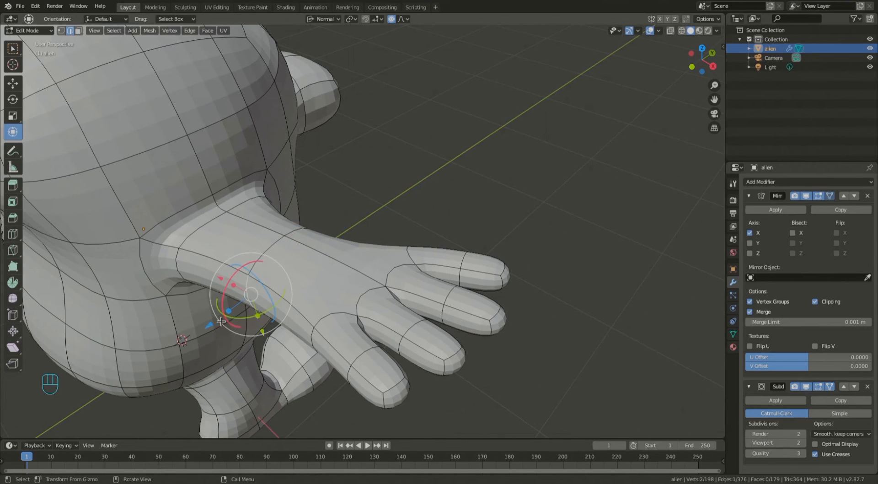
drag(215, 325, 240, 301)
middle_drag(240, 301, 426, 213)
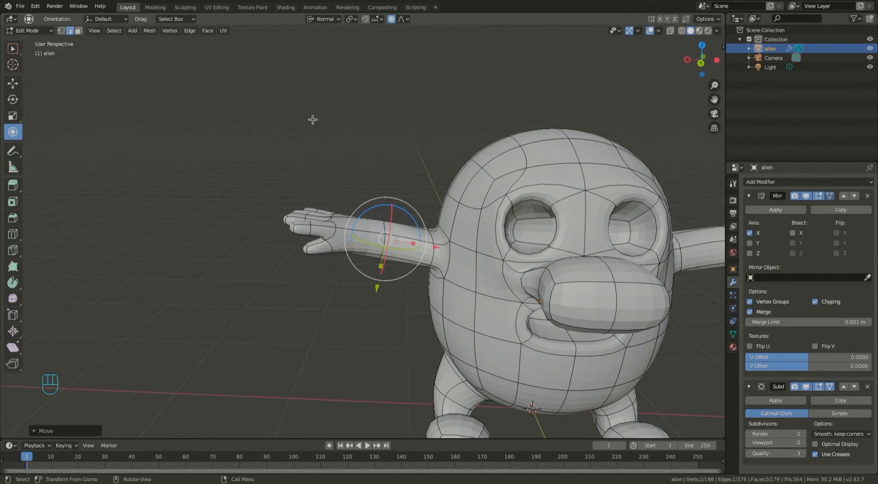
Step: Save the Blender file
click(20, 6)
click(56, 83)
Step: Frame the whole alien, examine its proportions in the front, right and back orthographic views, and clear the selection
key(a)
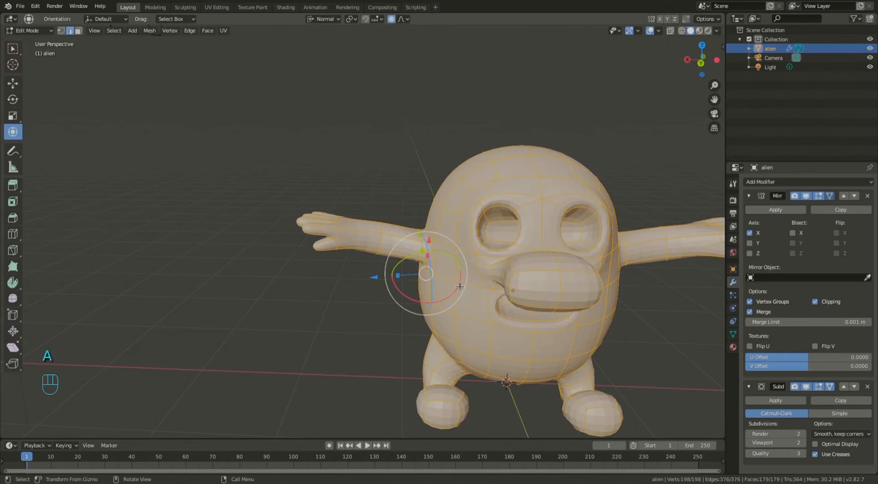
key(KP_Decimal)
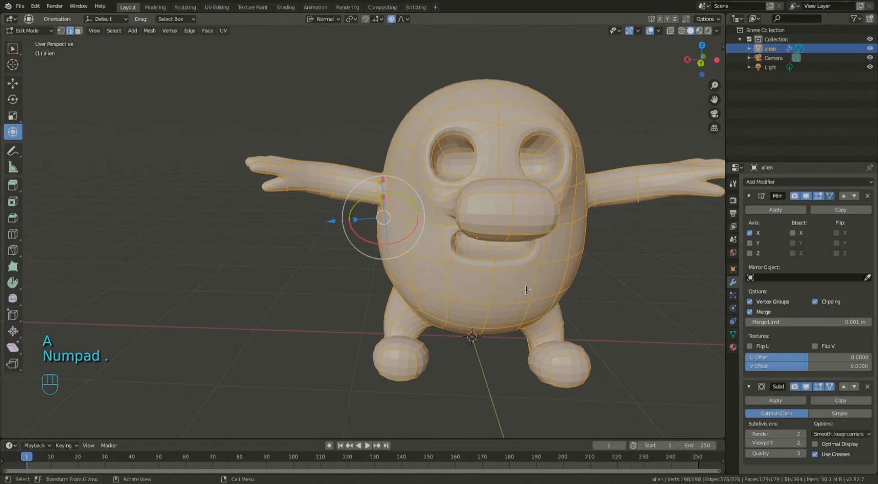
shift+middle_drag(542, 233, 501, 252)
key(KP_1)
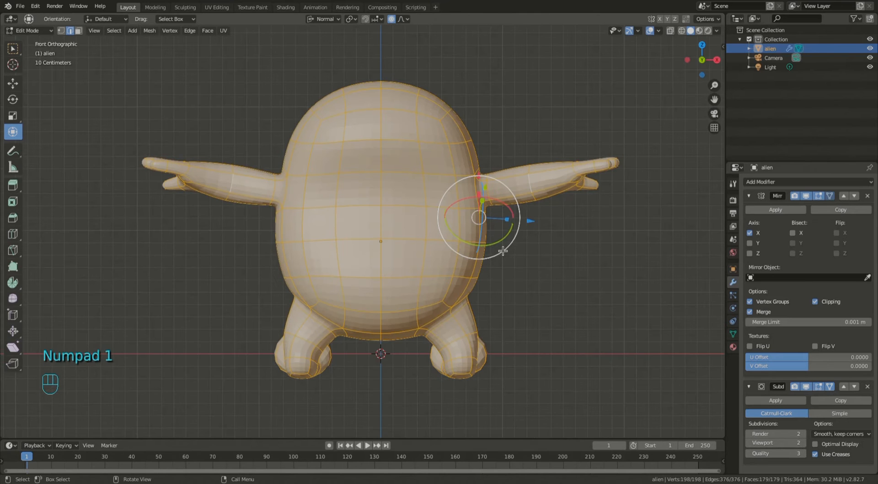
key(KP_3)
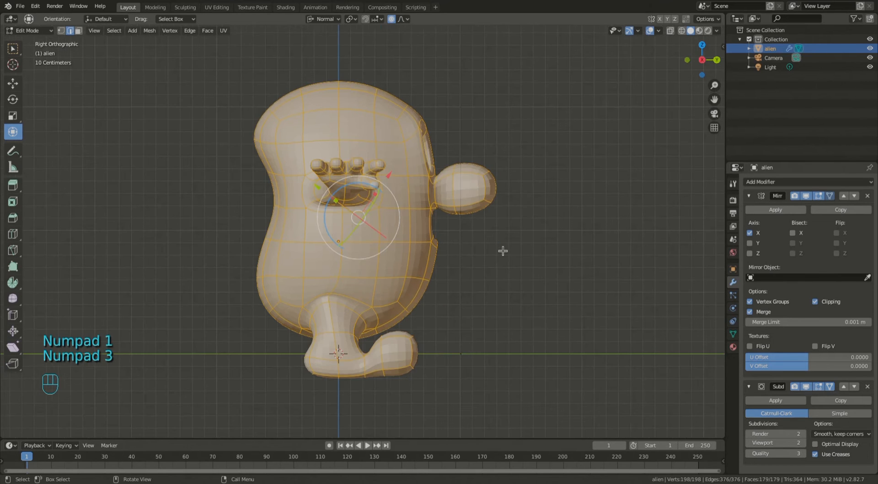
key(KP_1)
key(ctrl+KP_1)
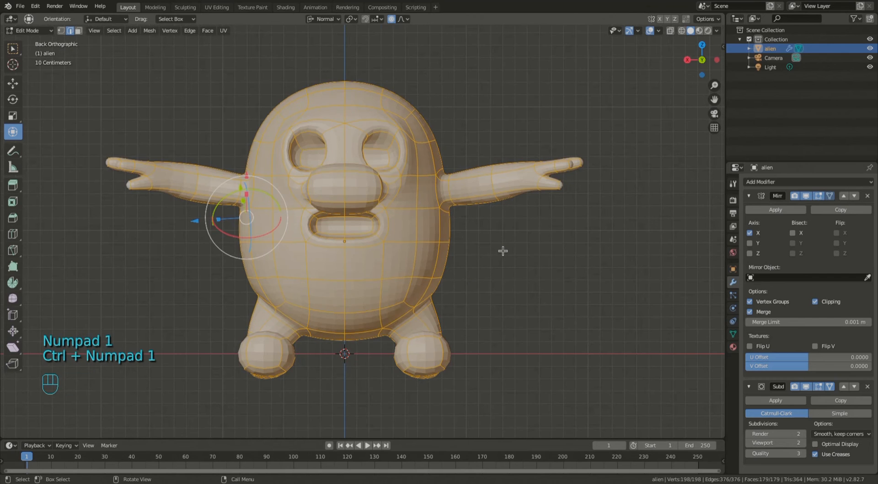
click(118, 249)
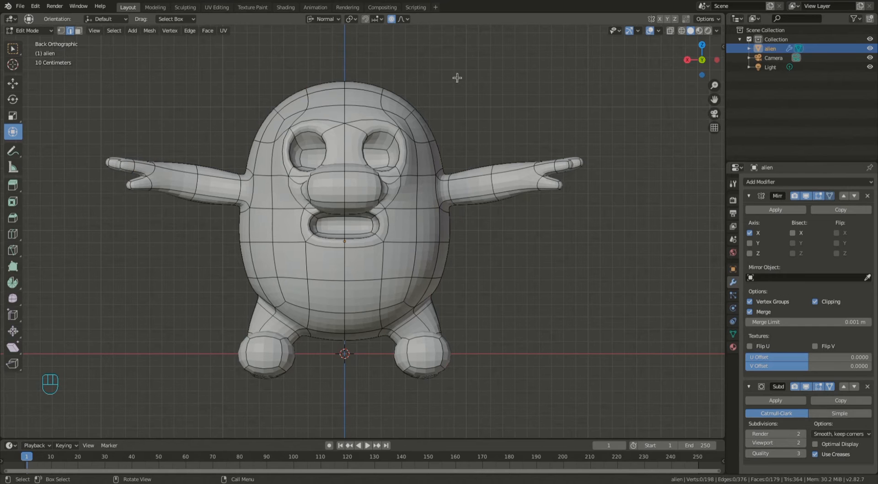
Step: Switch to vertex selection mode and wireframe display, and box-select the vertices of the hand and forearm
click(61, 30)
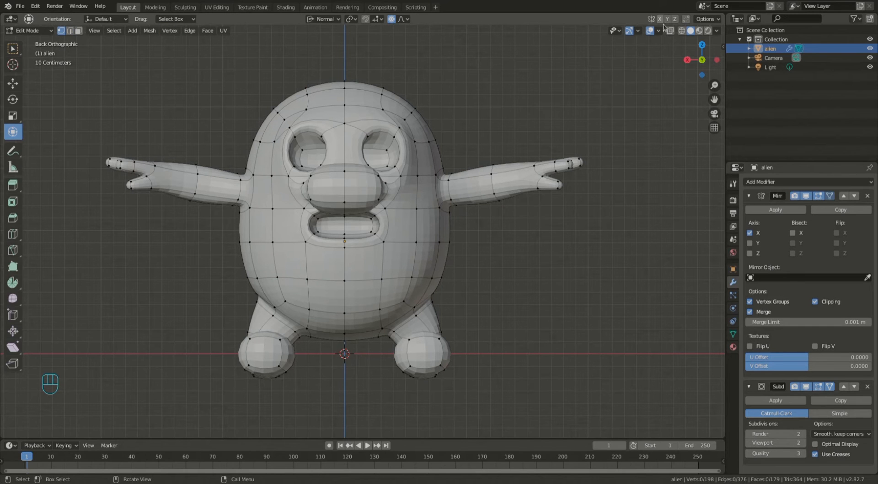
click(685, 30)
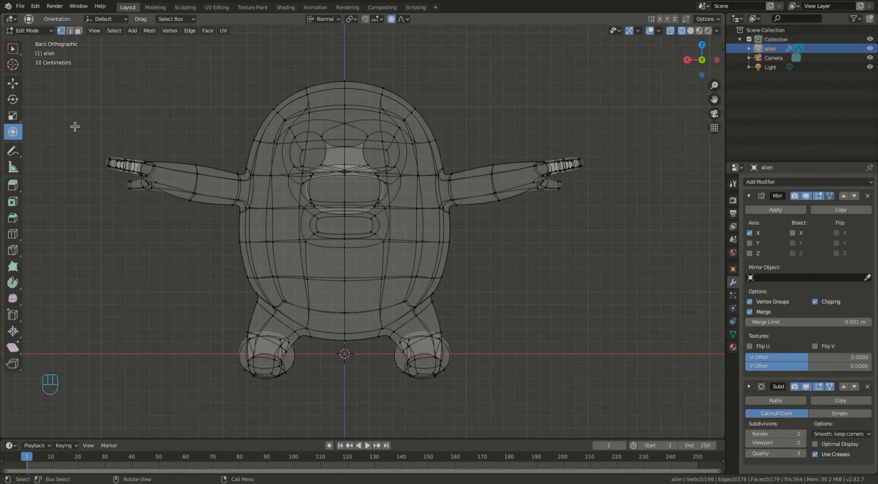
key(b)
drag(75, 110, 224, 248)
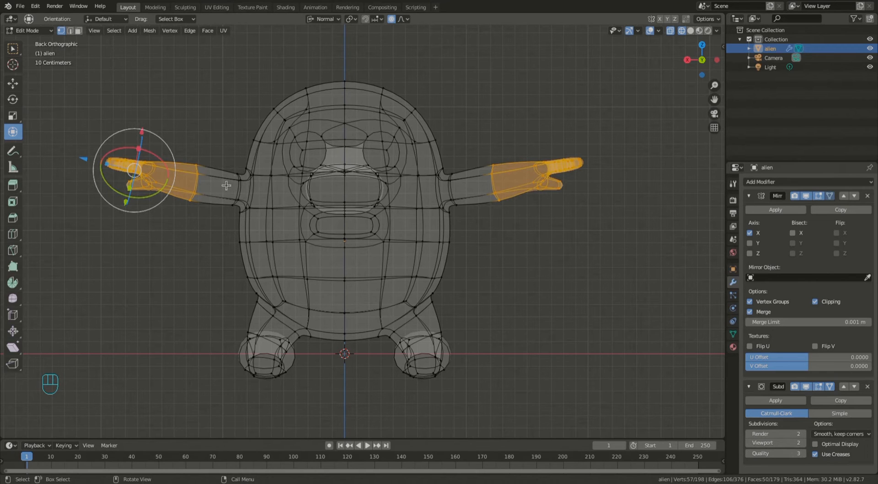
Step: Switch to face selection mode and box-select all faces of the arm and hand up to the shoulder
key(3)
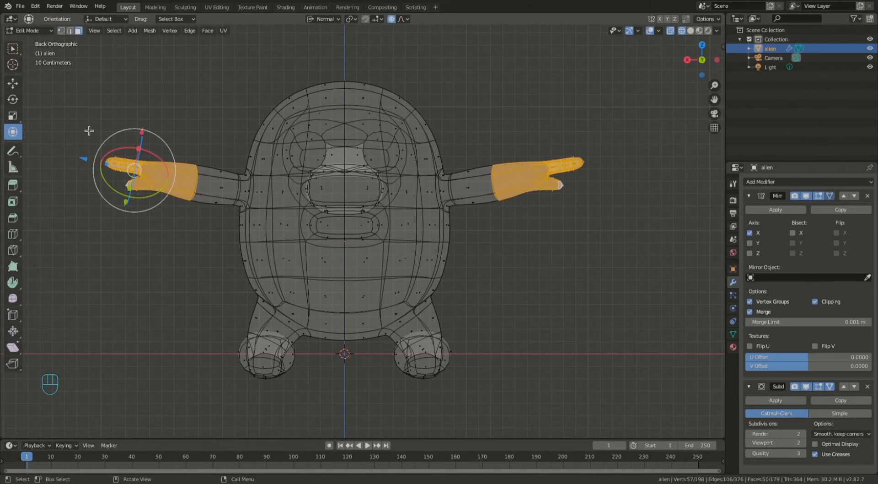
key(b)
drag(74, 128, 211, 247)
drag(64, 108, 237, 257)
click(178, 244)
key(b)
drag(74, 112, 226, 247)
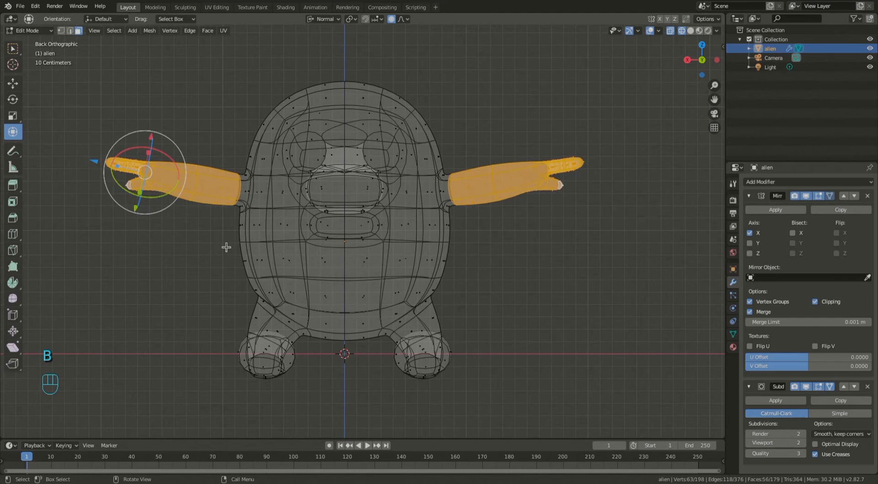
scroll(210, 252, up, 2)
scroll(211, 252, down, 2)
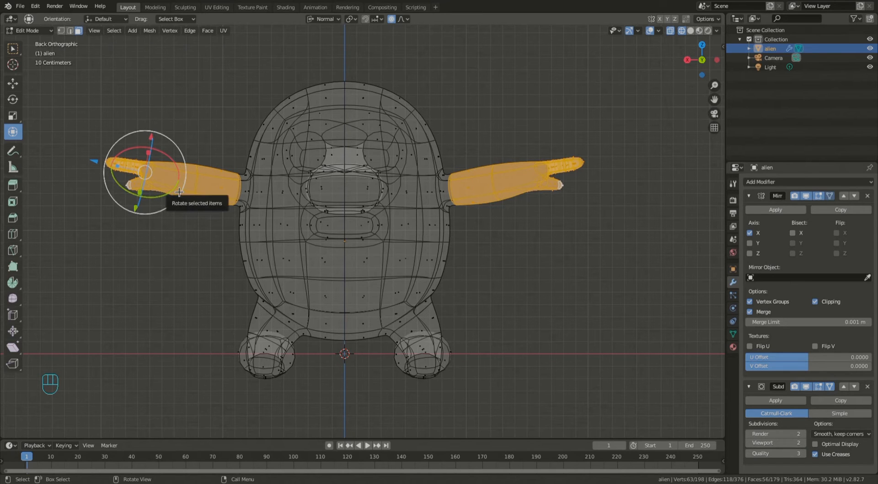
Step: With proportional editing, rotate the selected arm about 33 degrees so it slopes down and reposition it lower against the body
key(g)
click(201, 211)
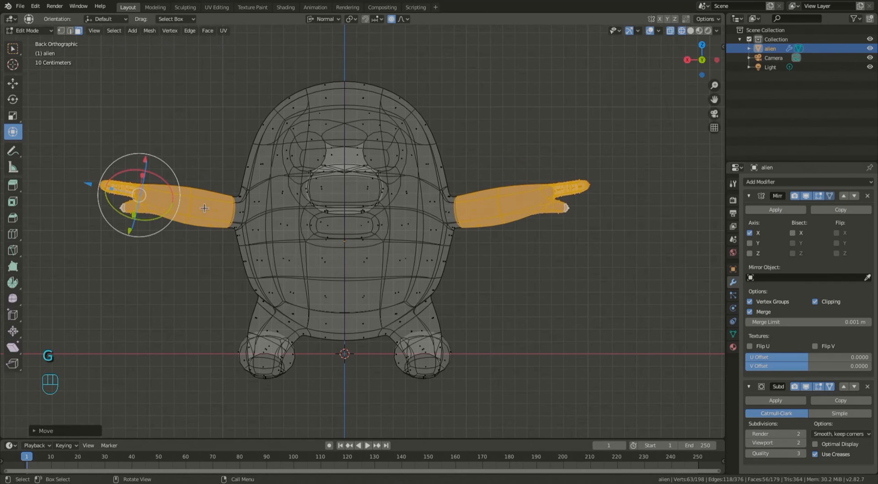
key(r)
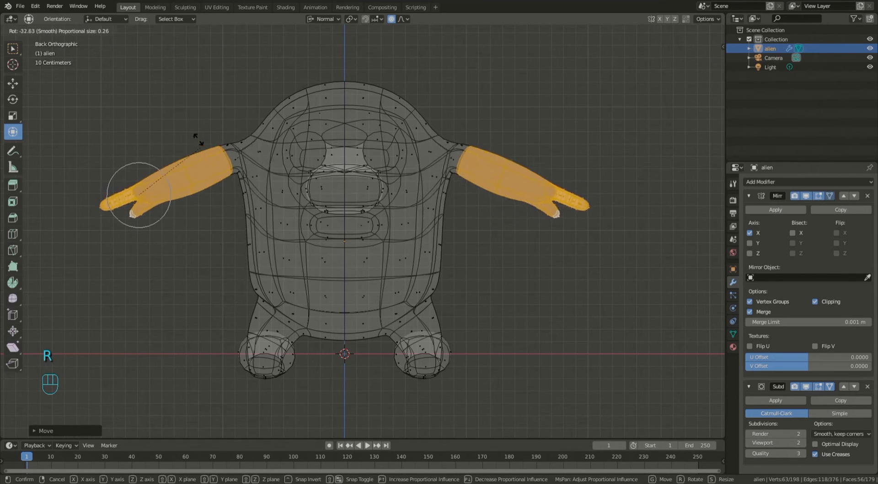
click(197, 142)
key(g)
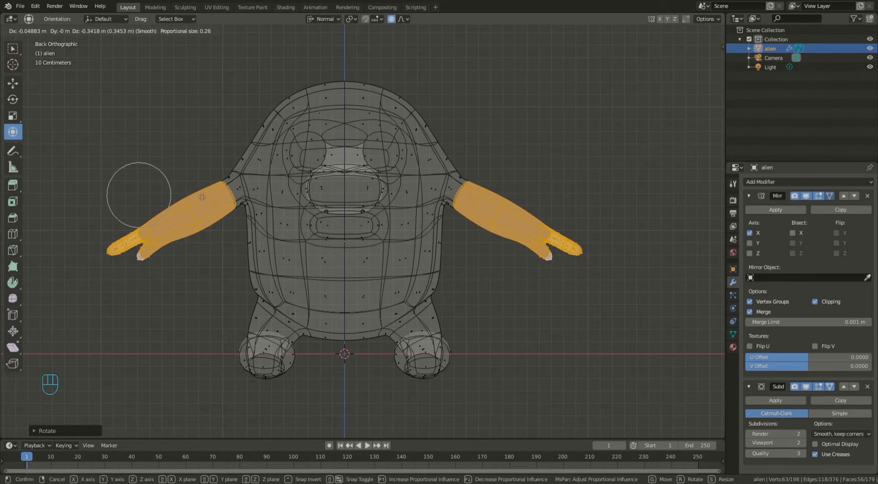
click(172, 229)
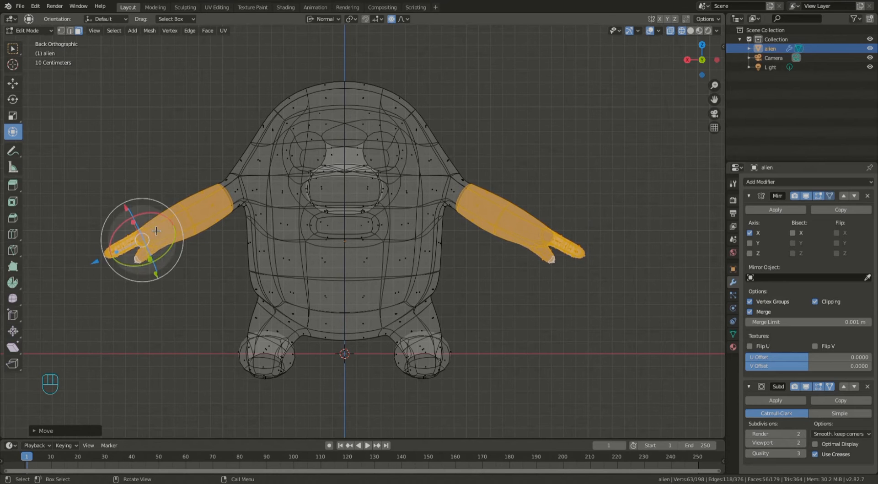
Step: Clear the selection and box-select only the faces of the hand and forearm
key(alt+a)
key(b)
drag(90, 215, 191, 301)
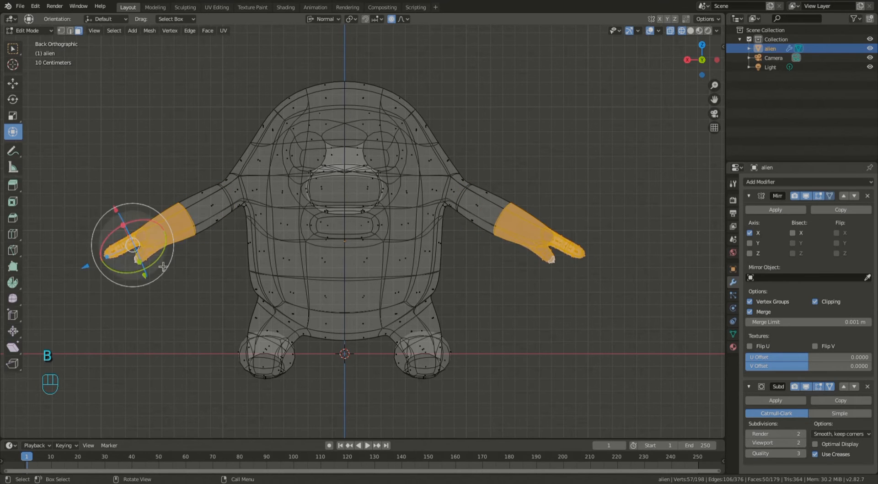
Step: Rotate and move the selected hands down beside the body with proportional editing, and switch to solid shading
key(r)
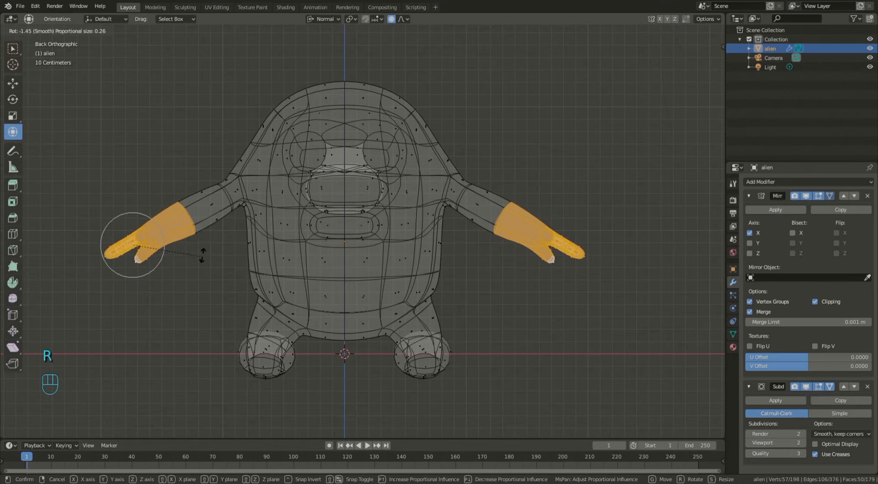
click(204, 227)
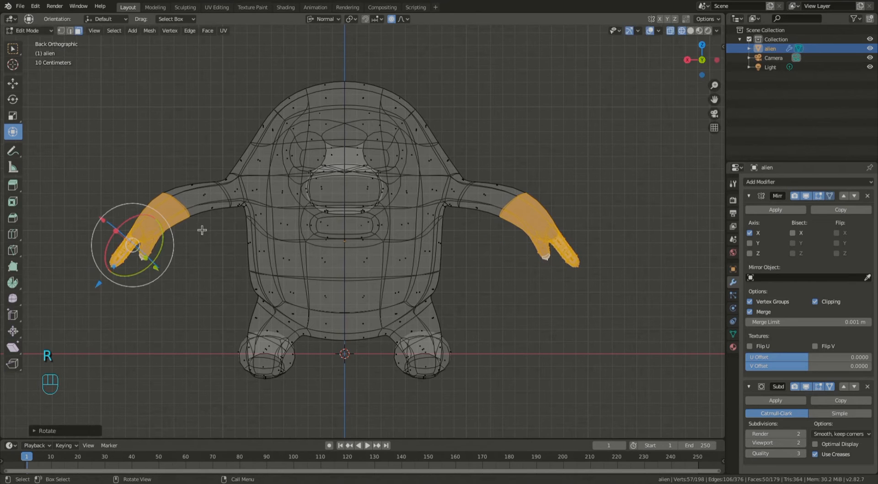
key(g)
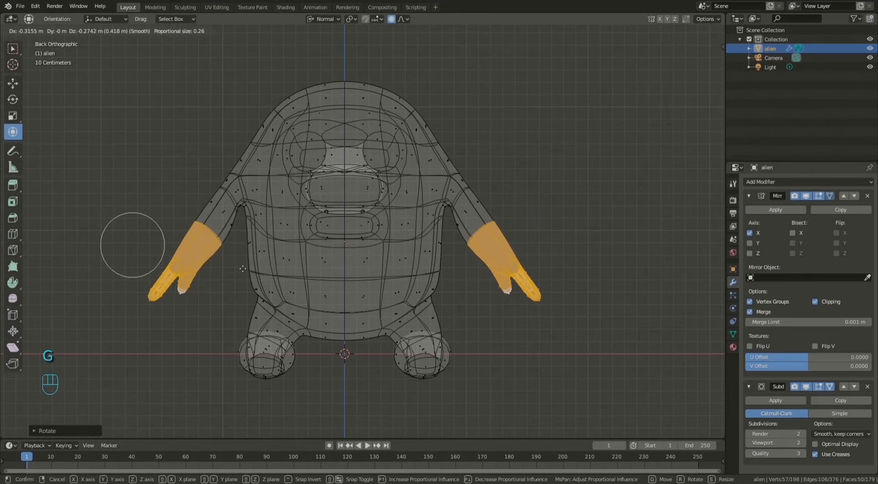
click(242, 271)
key(r)
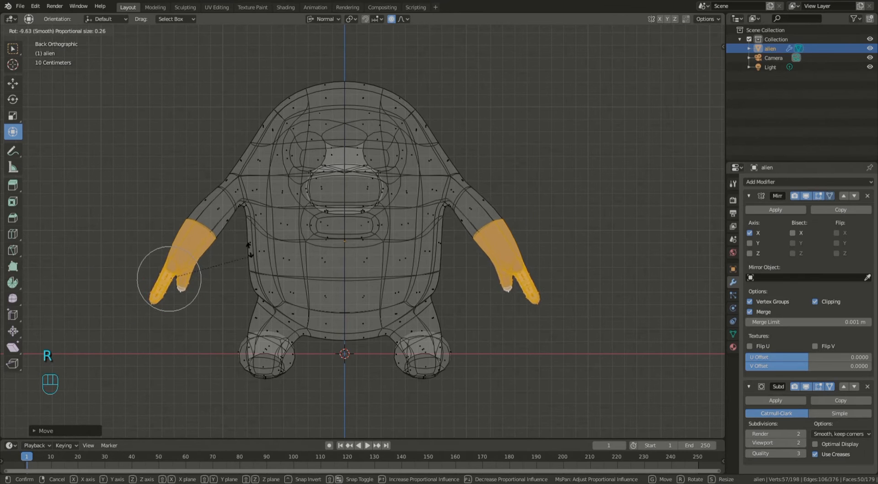
click(238, 239)
key(g)
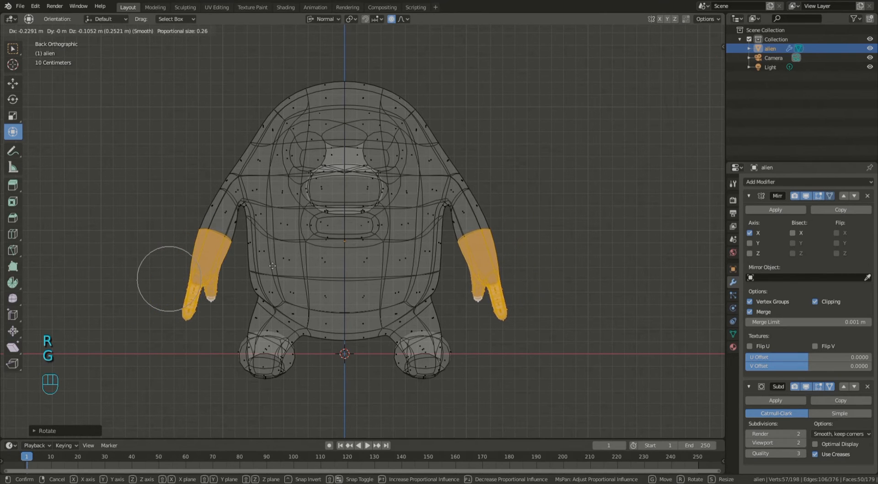
click(272, 266)
middle_drag(161, 150, 187, 170)
click(690, 30)
Step: Try to reshape the alien's shoulder by moving an edge above the arm, and undo the edge moves
mouse_move(475, 161)
middle_down()
mouse_move(435, 125)
mouse_move(346, 144)
mouse_move(510, 145)
mouse_move(234, 214)
middle_up()
scroll(234, 214, up, 3)
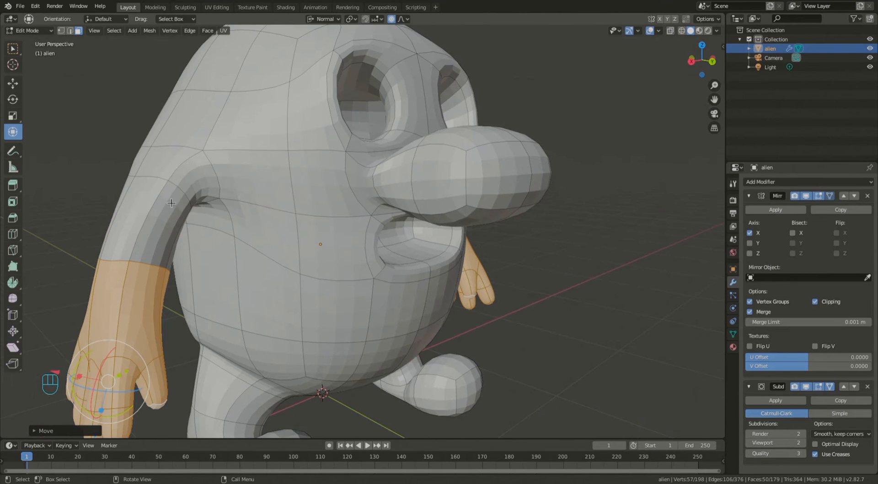
click(69, 31)
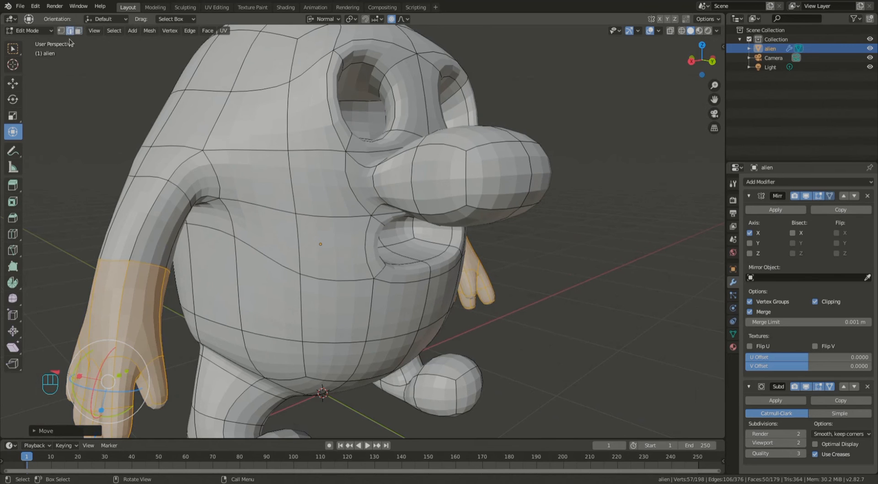
click(139, 165)
middle_drag(158, 158, 133, 140)
drag(106, 123, 116, 105)
scroll(157, 112, down, 3)
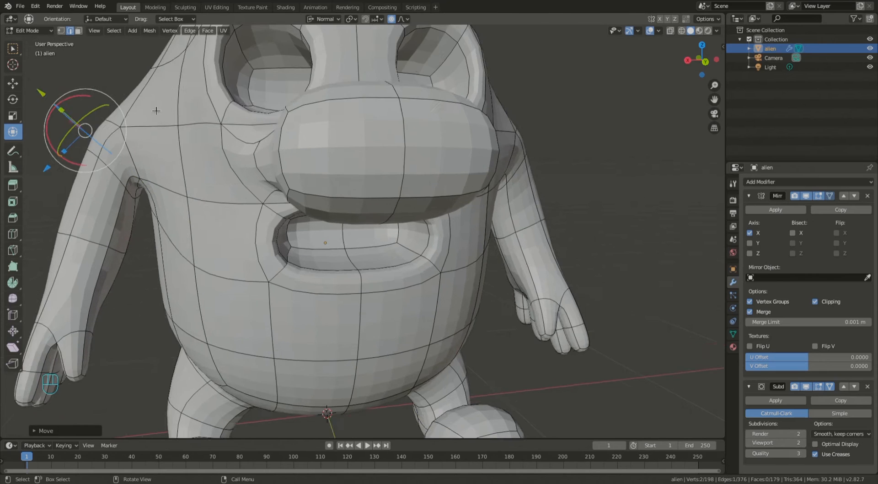
middle_drag(158, 112, 197, 142)
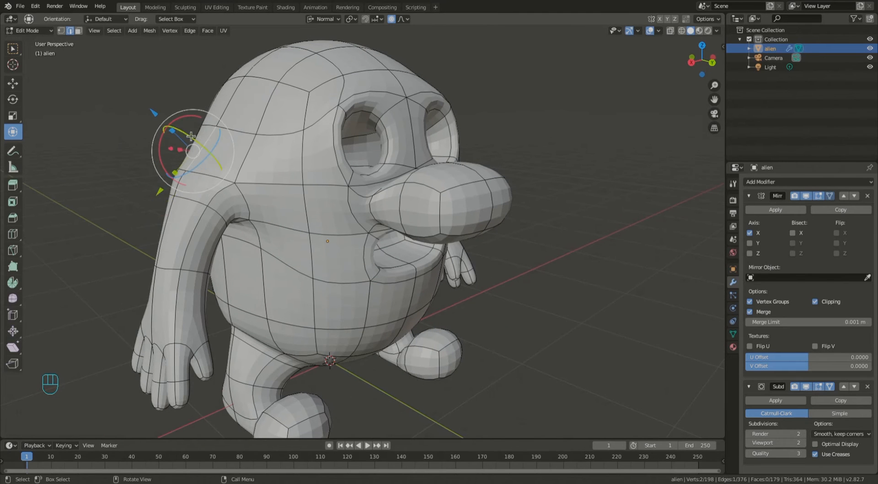
drag(127, 147, 136, 90)
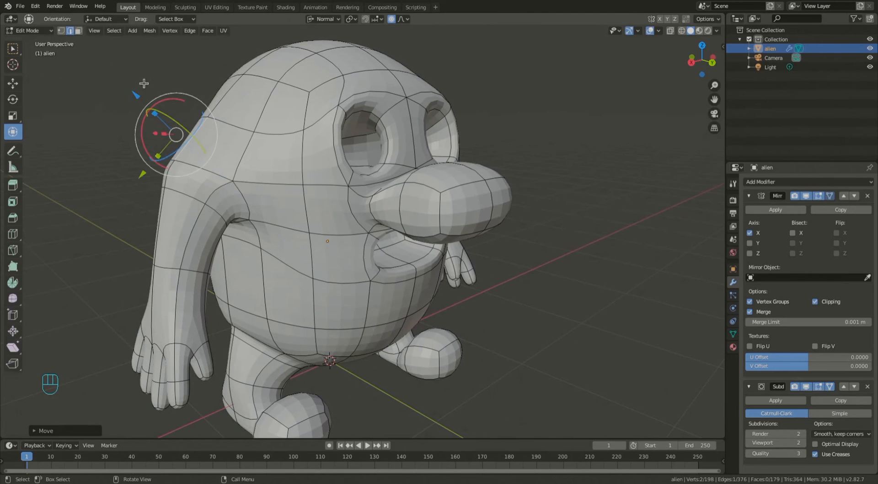
key(ctrl+z)
key(ctrl+z)
key(ctrl+z)
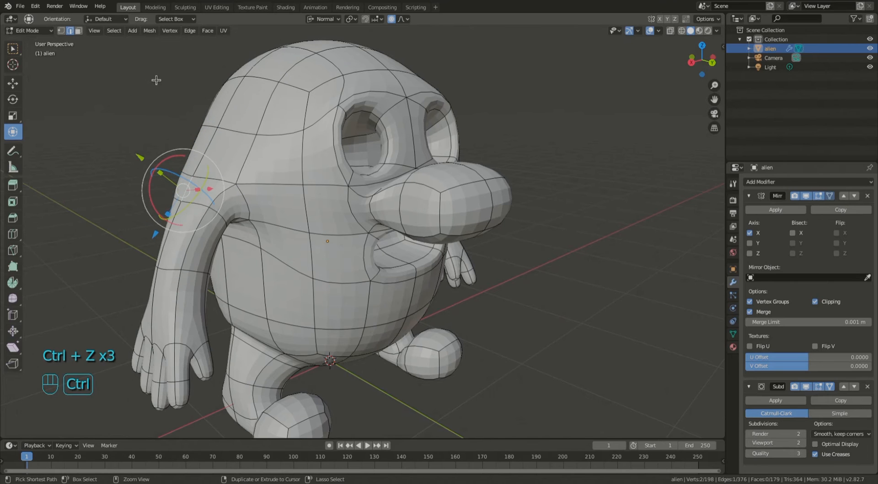
Step: In vertex selection mode, move vertices at the shoulder and upper side of the body to smooth the outline above the arm
click(62, 31)
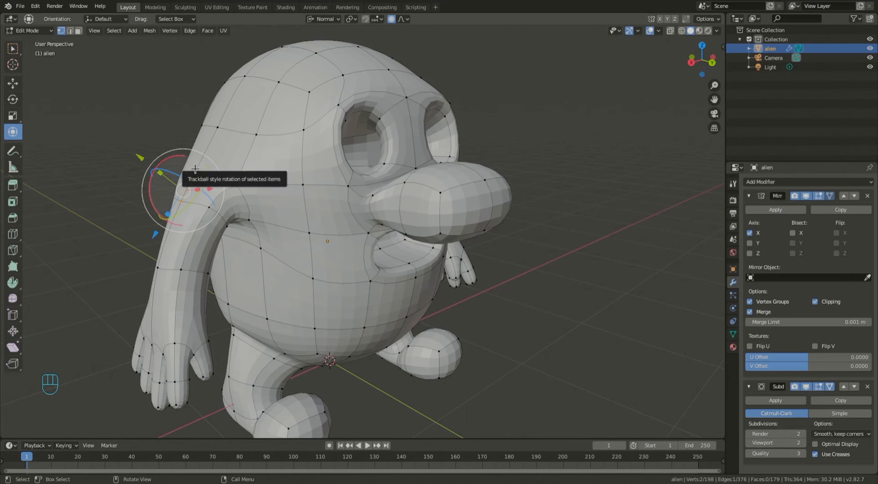
middle_drag(194, 168, 154, 137)
key(g)
click(152, 132)
key(g)
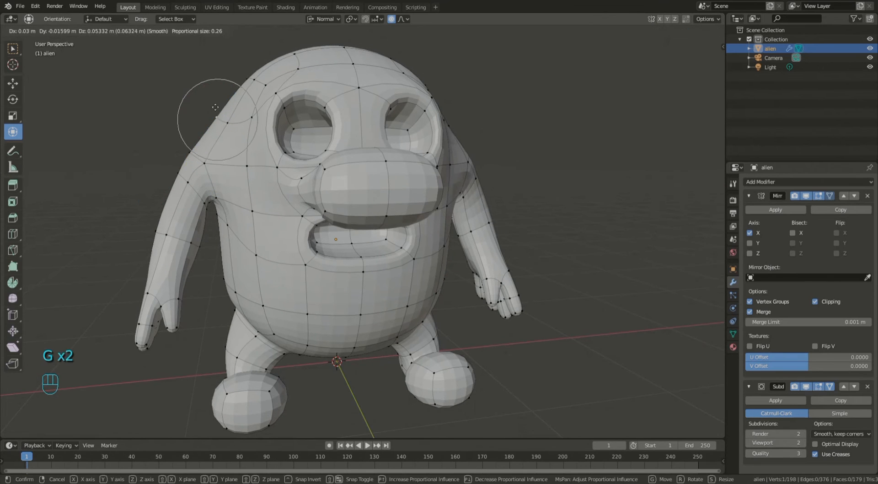
click(212, 99)
middle_drag(212, 100, 215, 169)
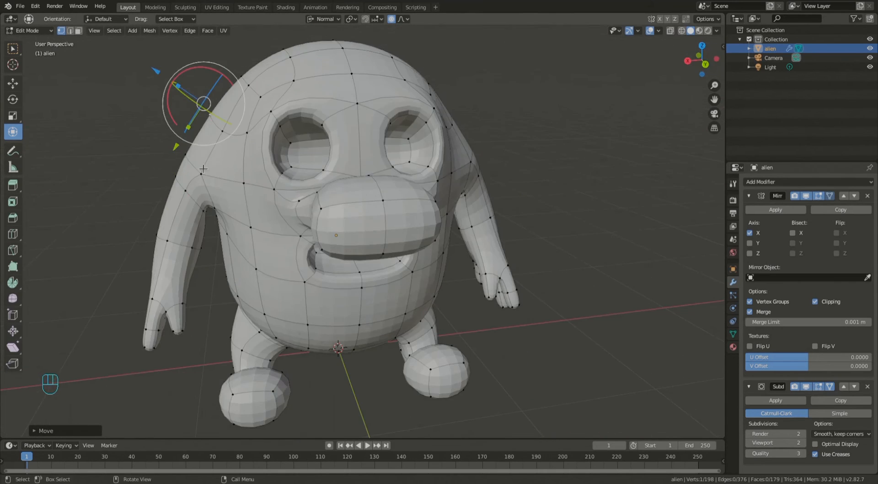
Step: Hide the Subdivision modifier in the viewport and select a face on the upper side of the head in face mode
middle_drag(531, 184, 359, 347)
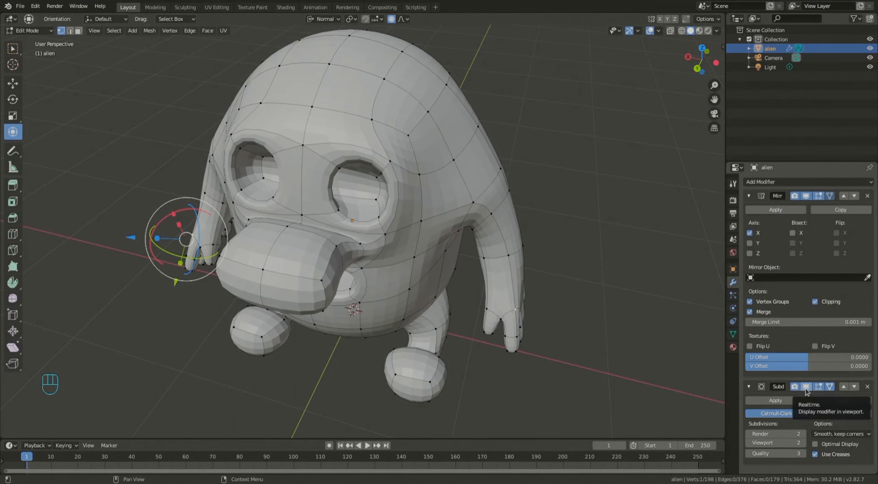
click(806, 387)
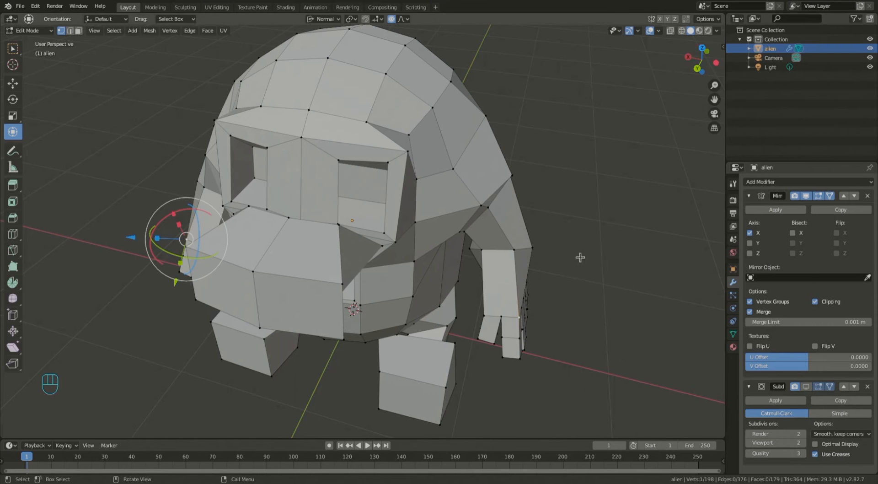
middle_drag(567, 245, 395, 169)
middle_drag(400, 71, 547, 147)
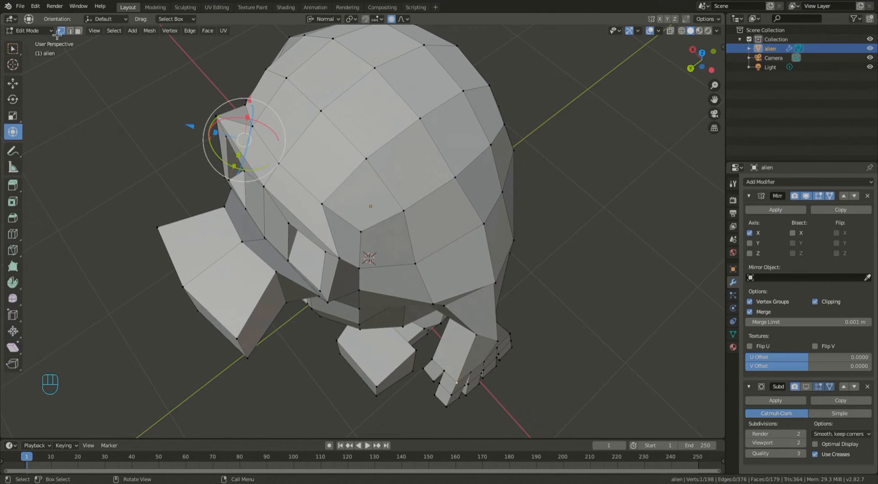
click(79, 31)
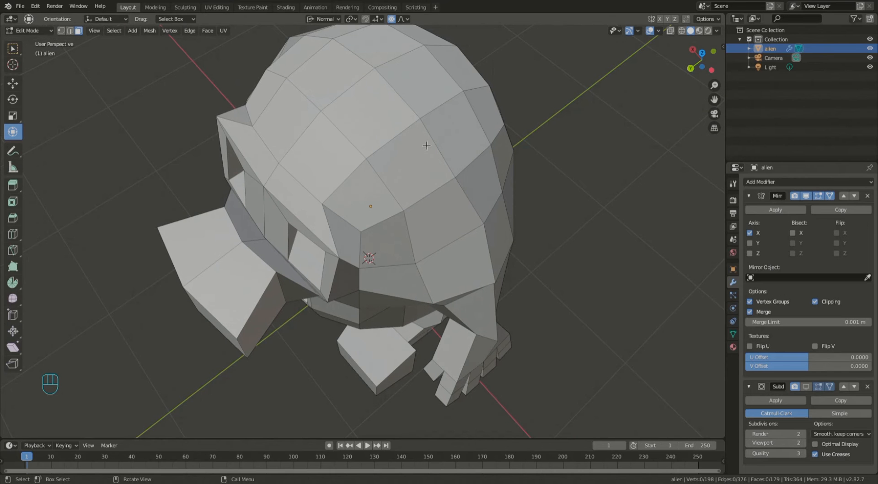
click(400, 160)
middle_drag(400, 160, 547, 149)
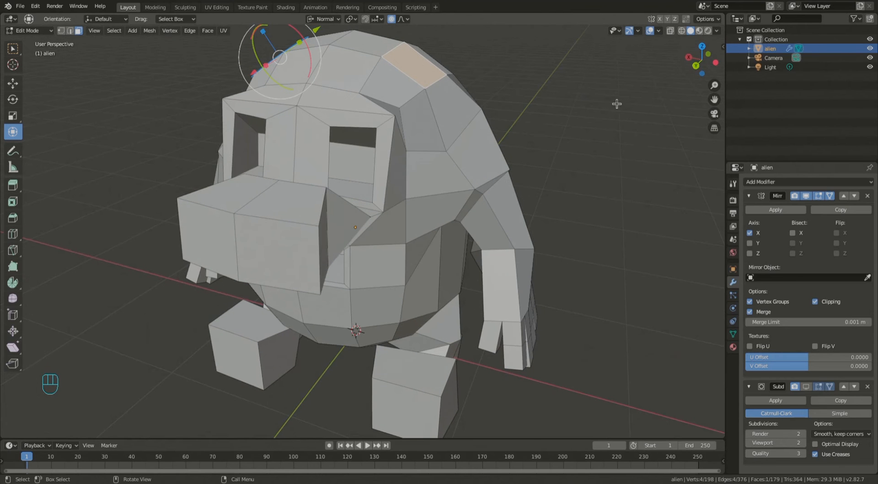
middle_drag(596, 105, 622, 120)
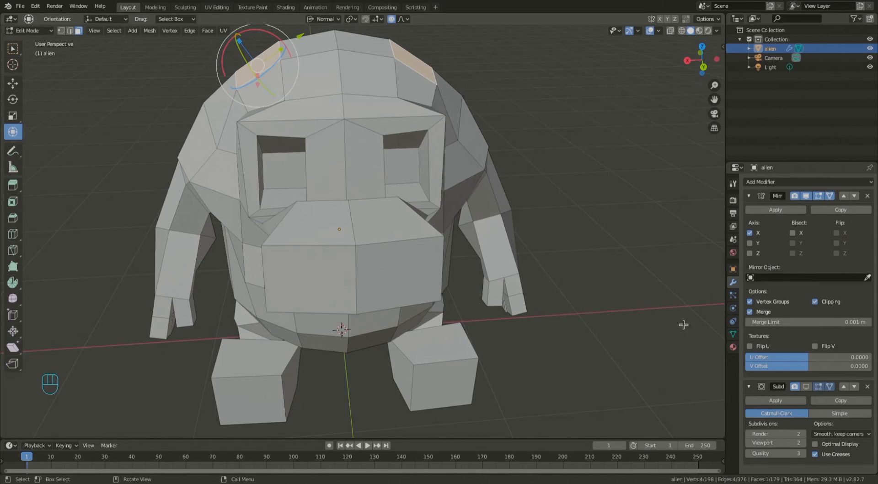
Step: Apply the Mirror modifier in Object Mode and return to Edit Mode
click(779, 210)
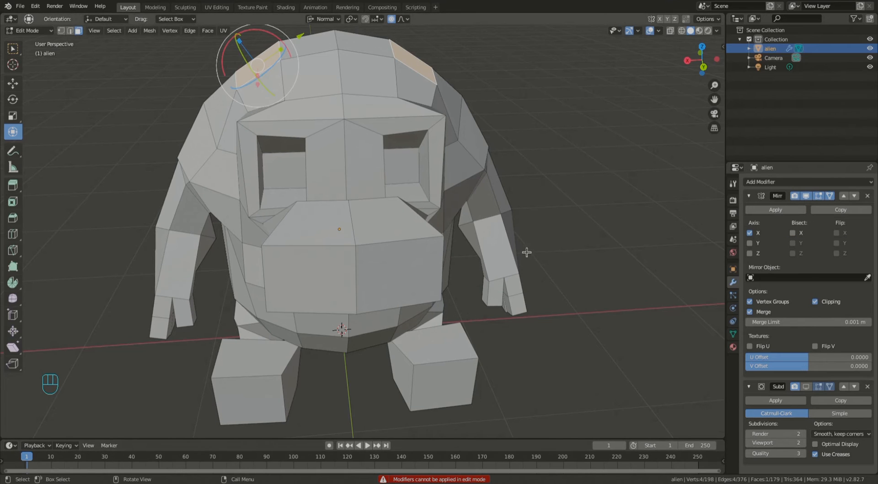
key(Tab)
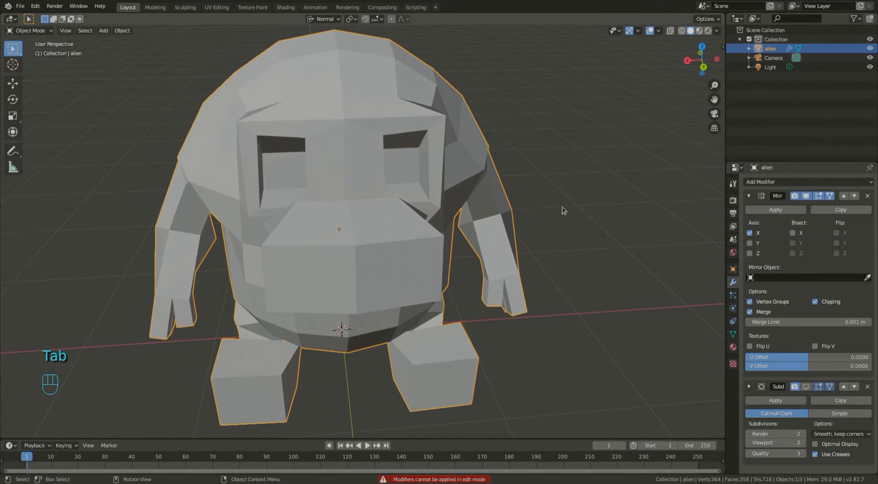
click(783, 207)
key(Tab)
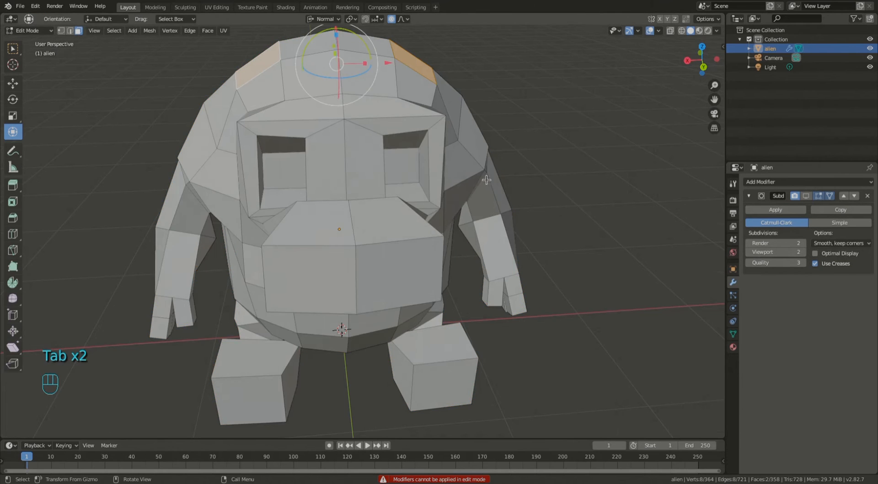
Step: Select only one of the two mirrored faces on the upper side of the head and centre the view on it
middle_drag(486, 180, 404, 207)
click(407, 128)
middle_drag(407, 128, 473, 162)
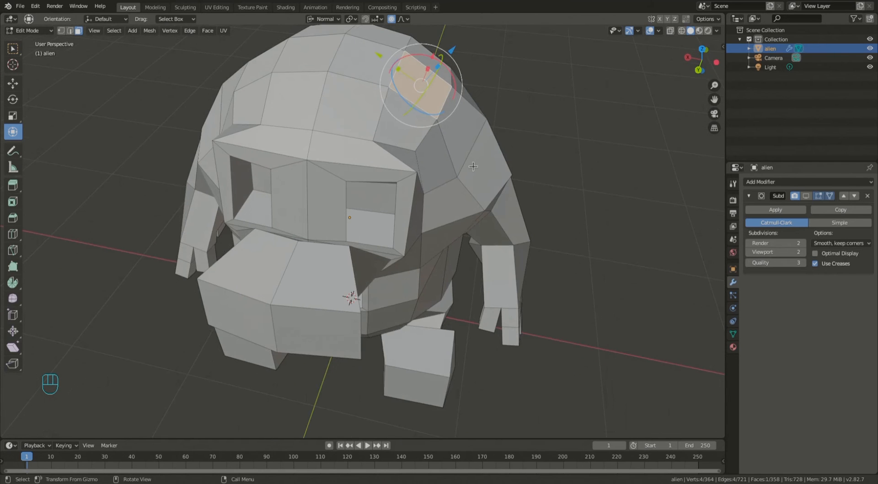
key(KP_Decimal)
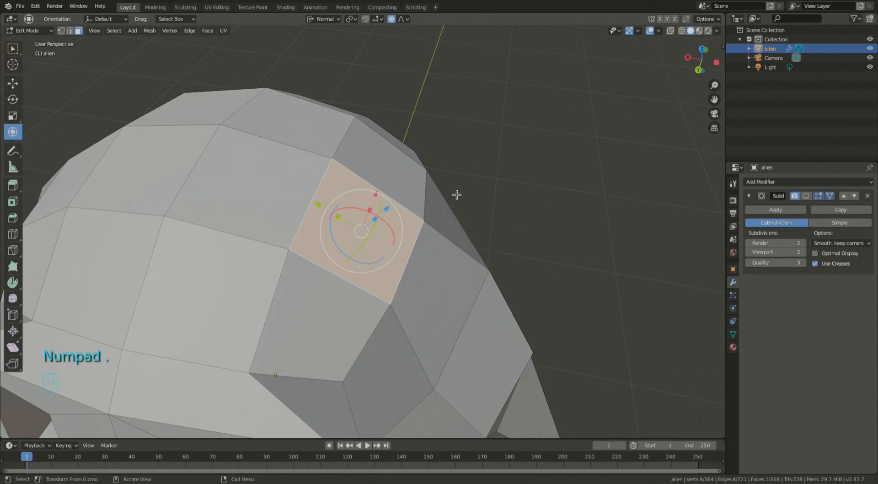
scroll(329, 286, down, 5)
middle_drag(304, 416, 443, 276)
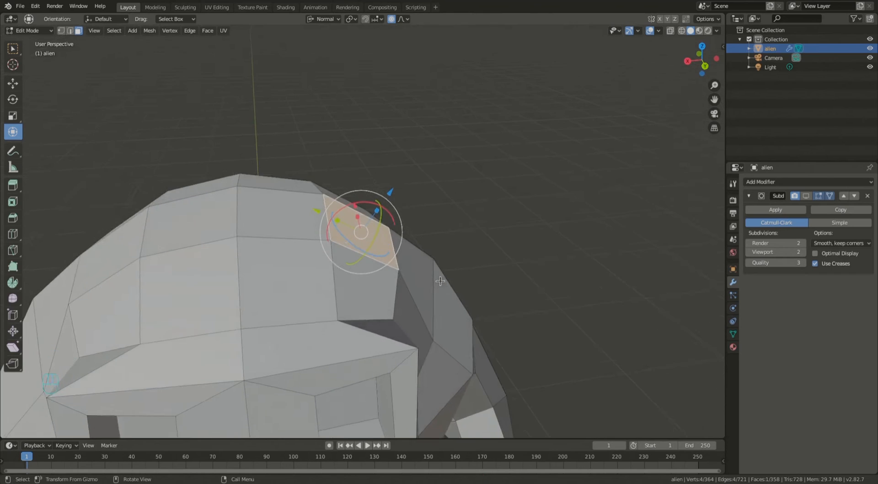
middle_drag(663, 275, 327, 237)
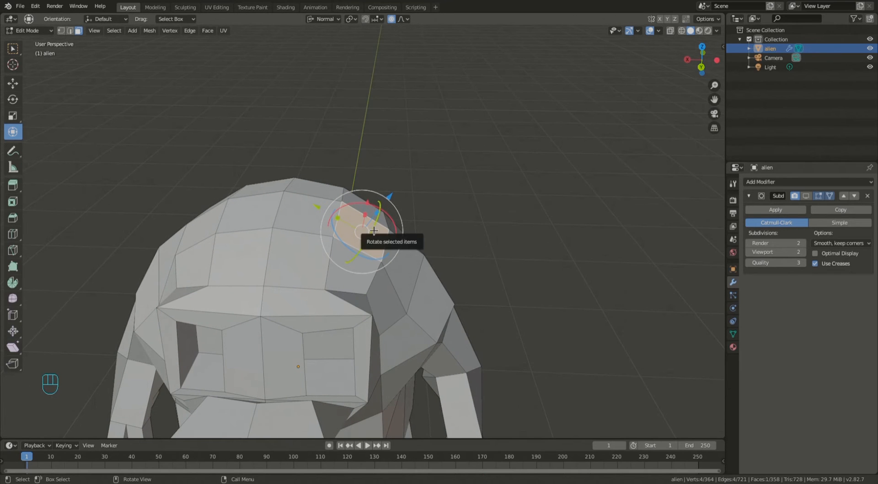
middle_drag(350, 222, 404, 236)
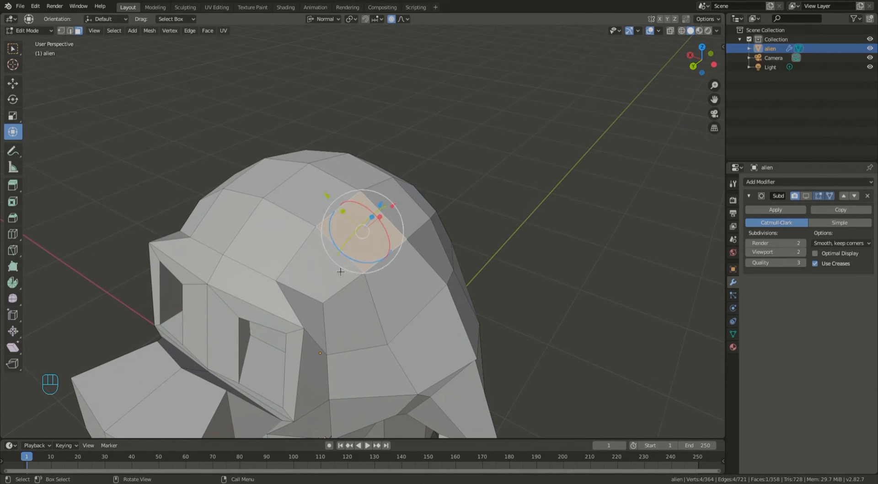
middle_drag(347, 266, 362, 269)
Step: Extrude the selected head face in place, scale it to about 0.95 without proportional editing, and clear the selection
key(e)
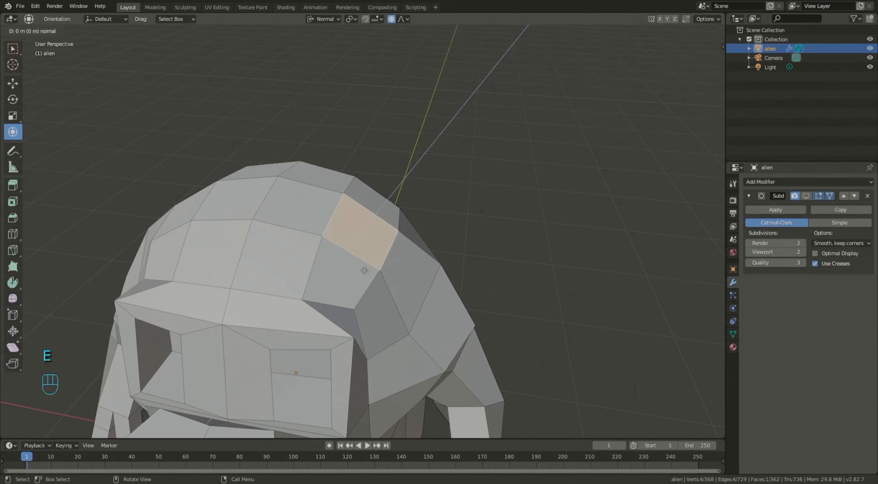
key(s)
click(367, 264)
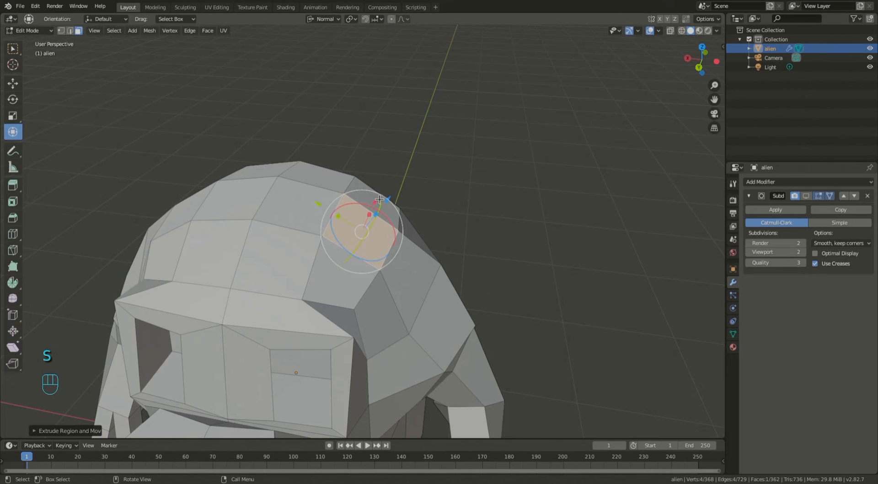
key(s)
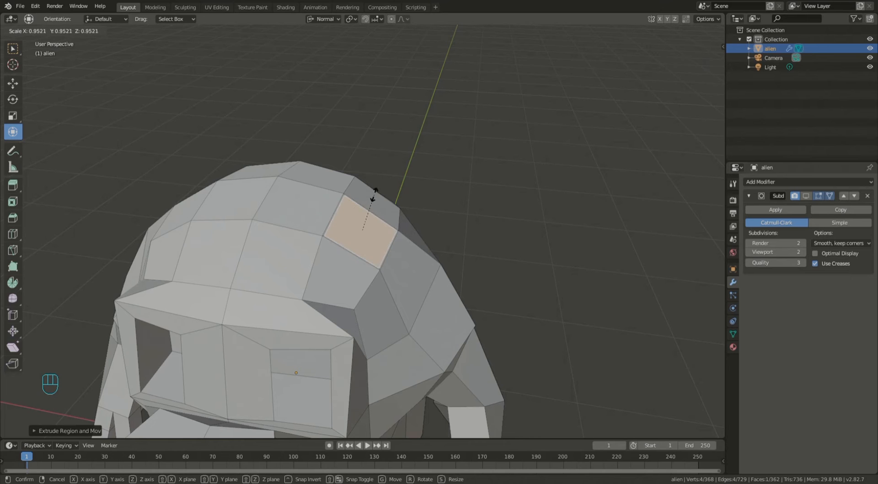
click(371, 193)
scroll(368, 213, up, 2)
click(415, 190)
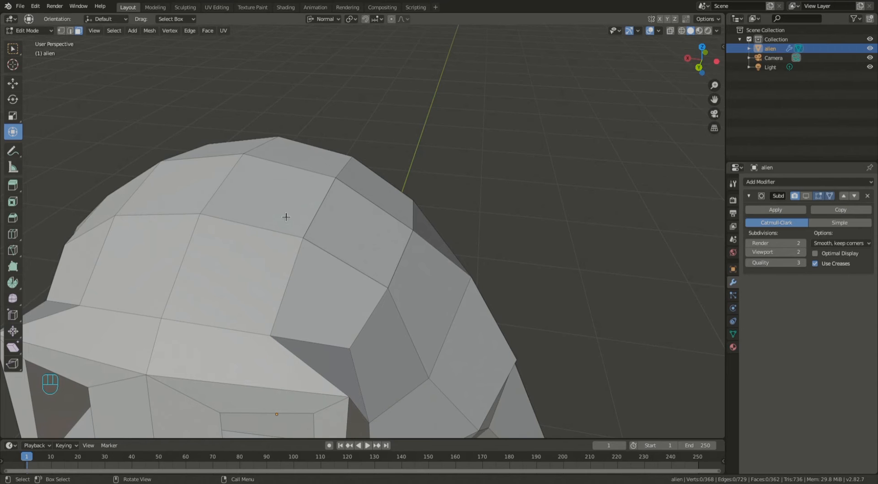
Step: Select the inner head face, extrude it again in place without offset, and clear the selection
click(363, 229)
key(e)
click(363, 228)
click(529, 186)
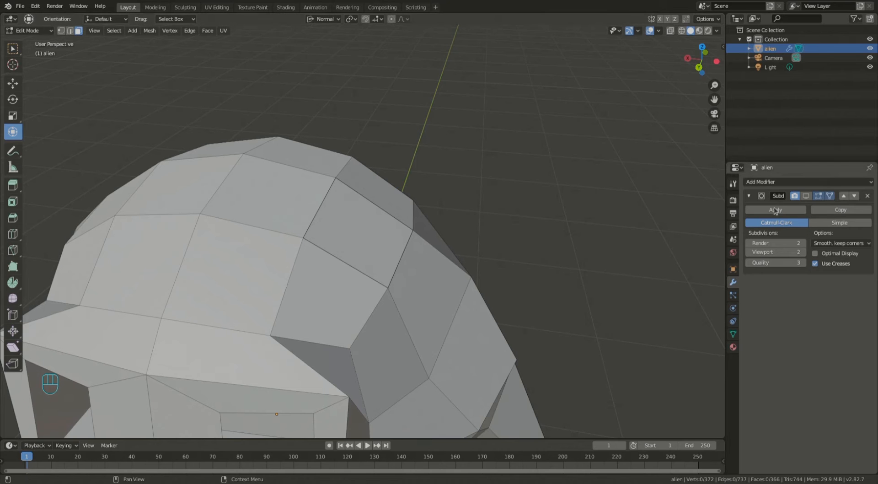
Step: Preview the extruded head area with the Subdivision modifier shown in the viewport, and hide the modifier again
click(806, 195)
middle_drag(414, 232, 344, 181)
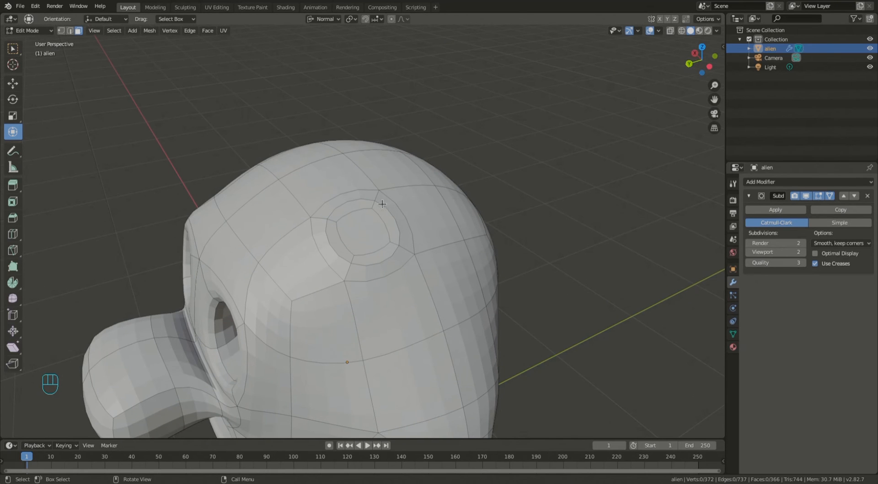
click(806, 196)
middle_drag(390, 220, 440, 219)
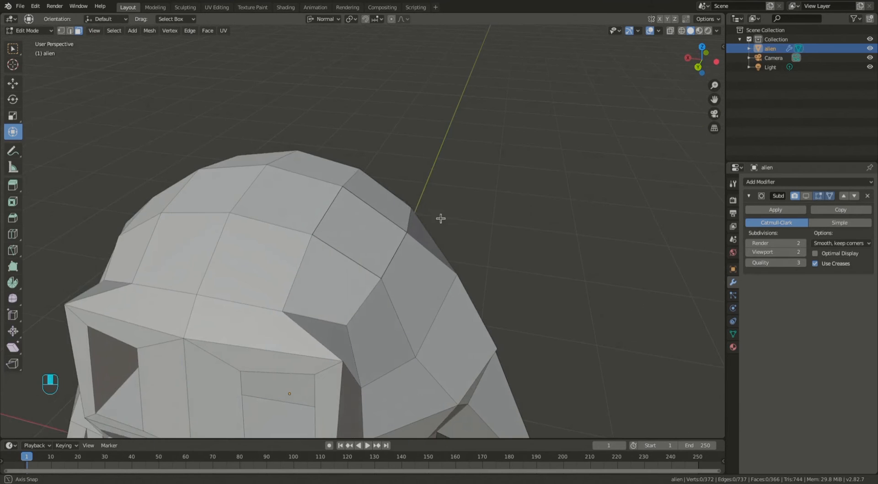
Step: Select the whole alien mesh and merge its overlapping vertices by distance
scroll(398, 231, down, 3)
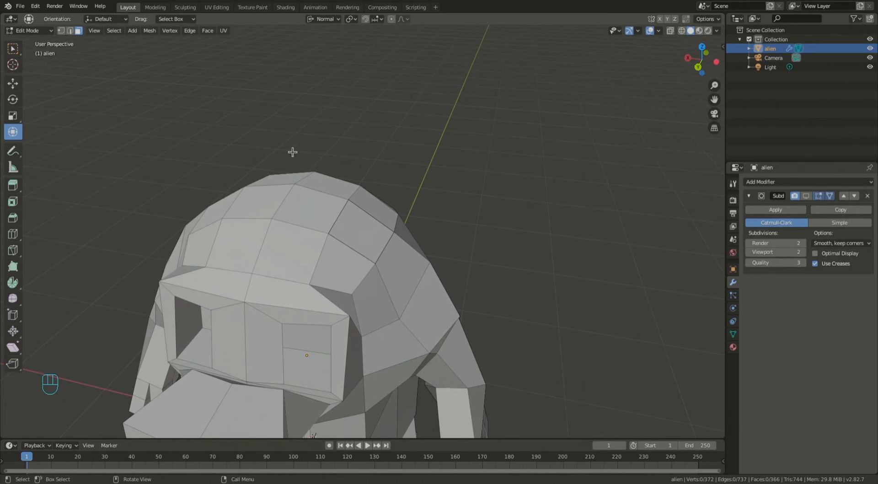
key(a)
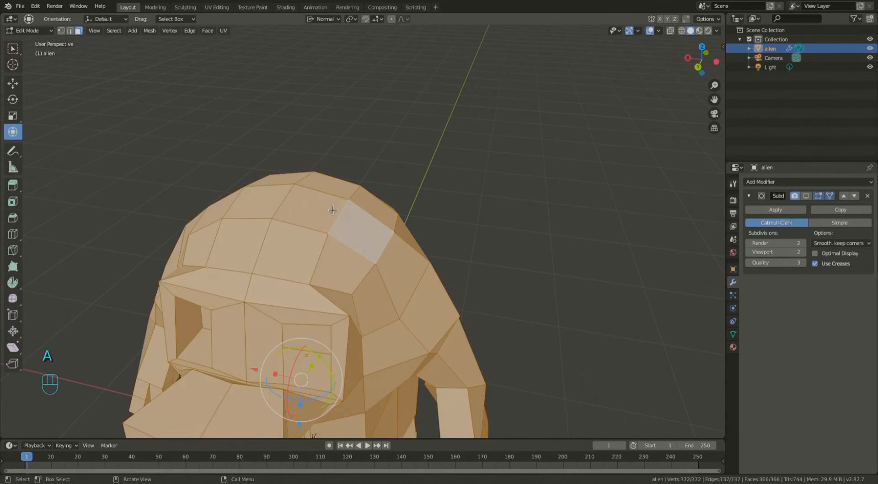
click(150, 32)
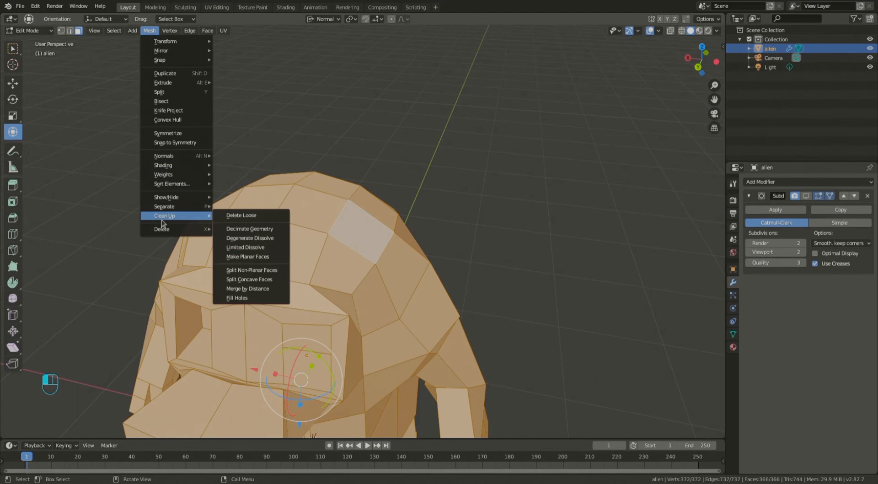
mouse_move(179, 222)
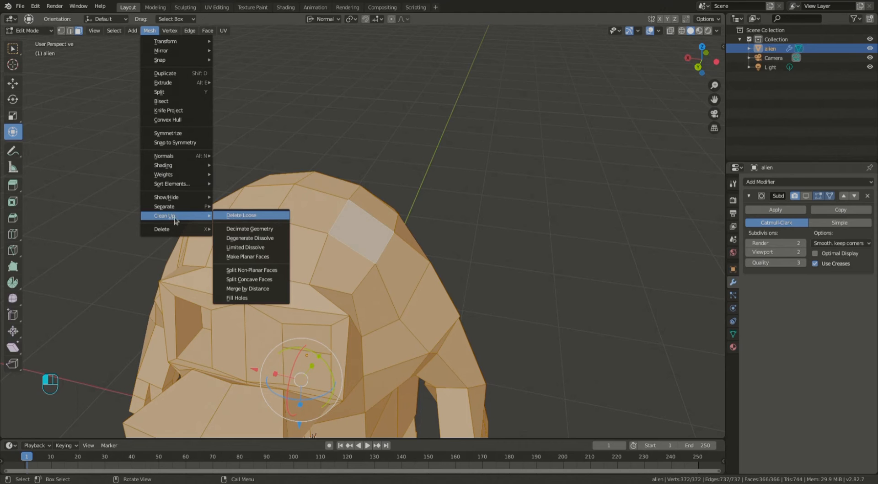
click(258, 291)
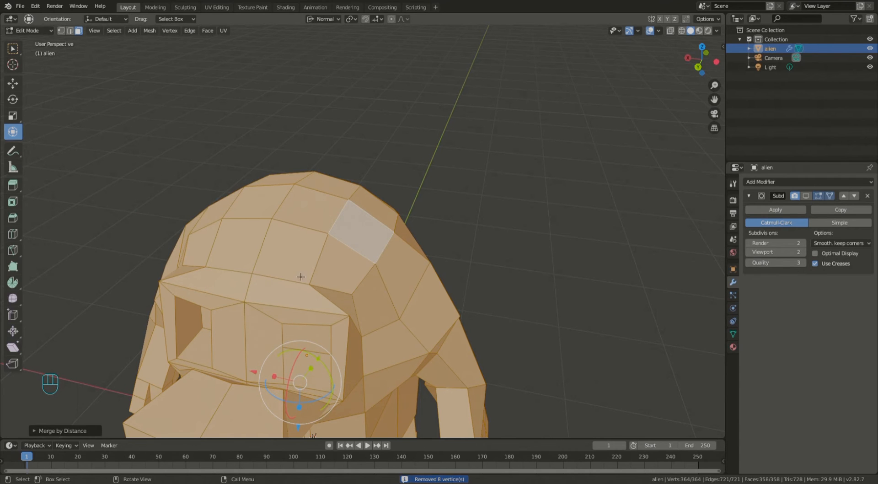
Step: Preview the merged head with the Subdivision modifier shown in the viewport, and hide the modifier again
click(805, 196)
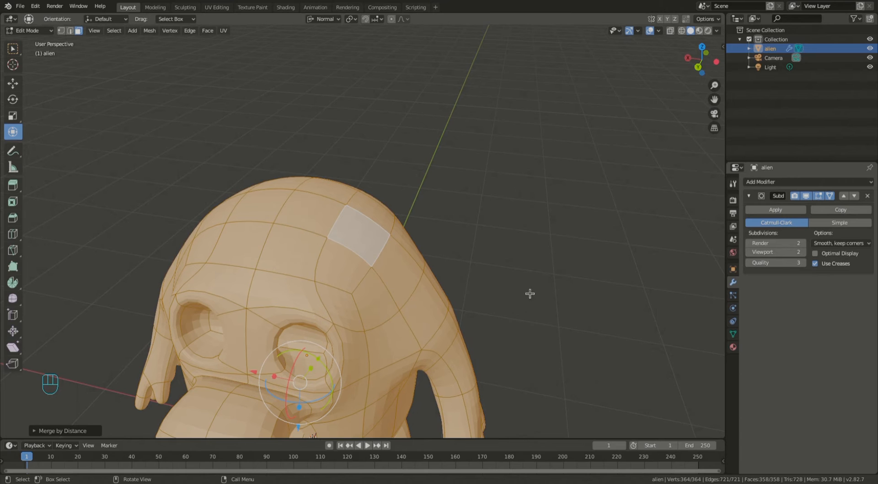
middle_drag(440, 215, 526, 192)
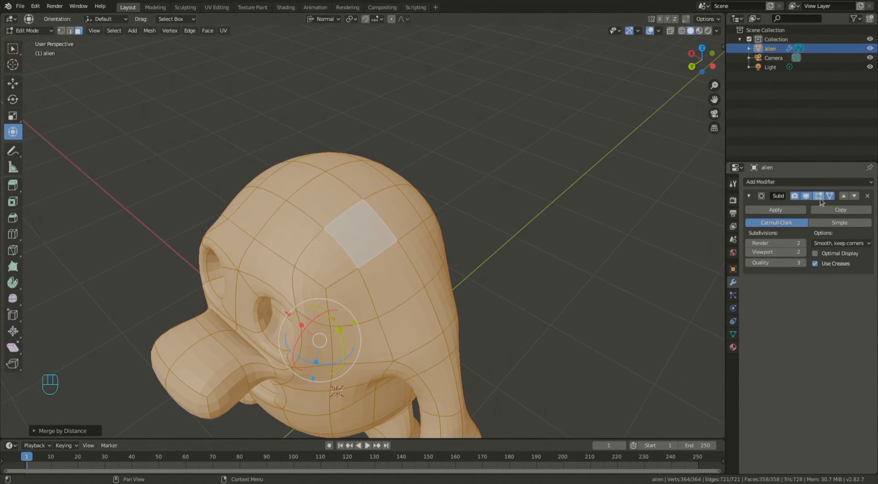
click(805, 196)
Step: Try to extrude the selection in place and scale it, cancelling the scaling
middle_drag(351, 243, 367, 245)
key(e)
key(s)
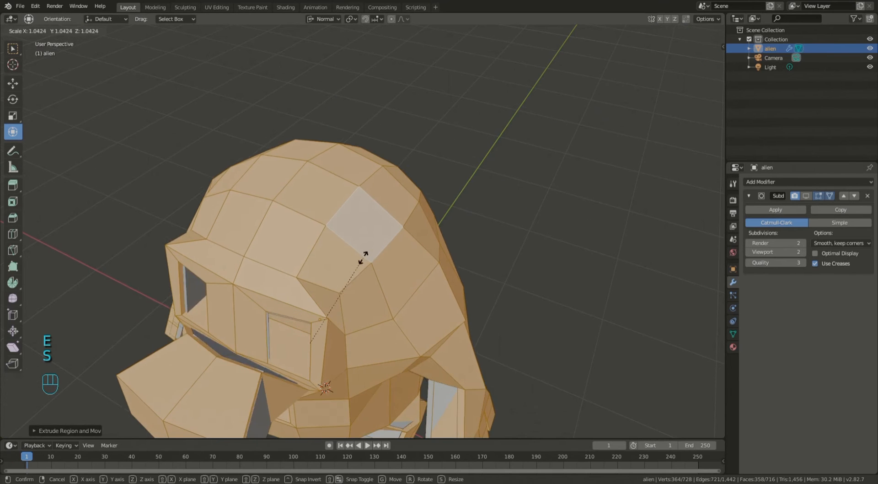
right_click(357, 231)
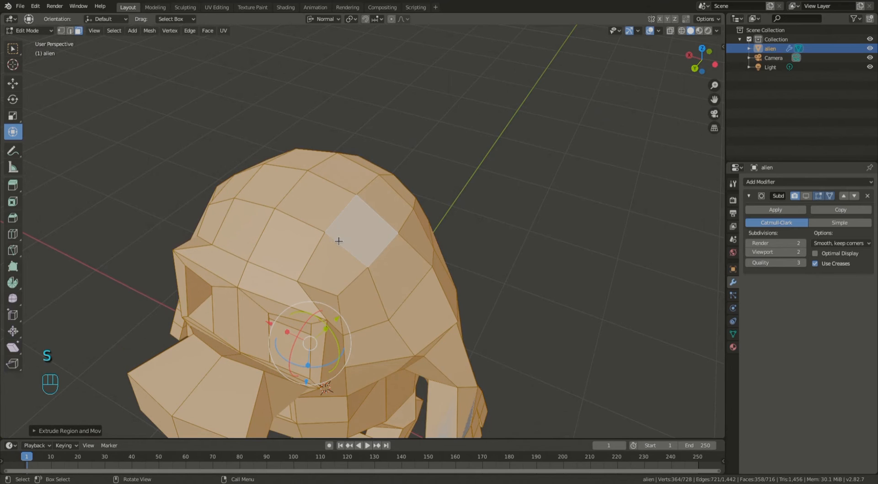
middle_drag(421, 244, 458, 214)
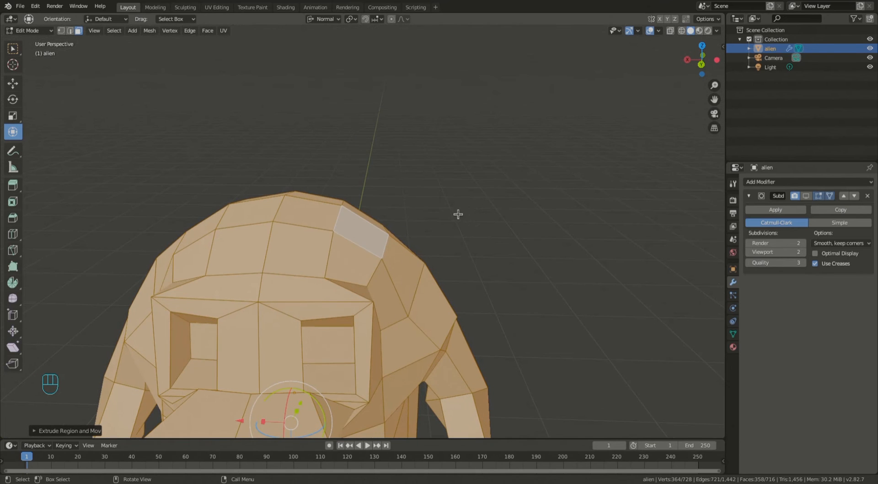
Step: Undo the last extrusion and the merge by distance
click(459, 190)
key(ctrl)
key(ctrl+z)
key(ctrl+z)
key(ctrl+z)
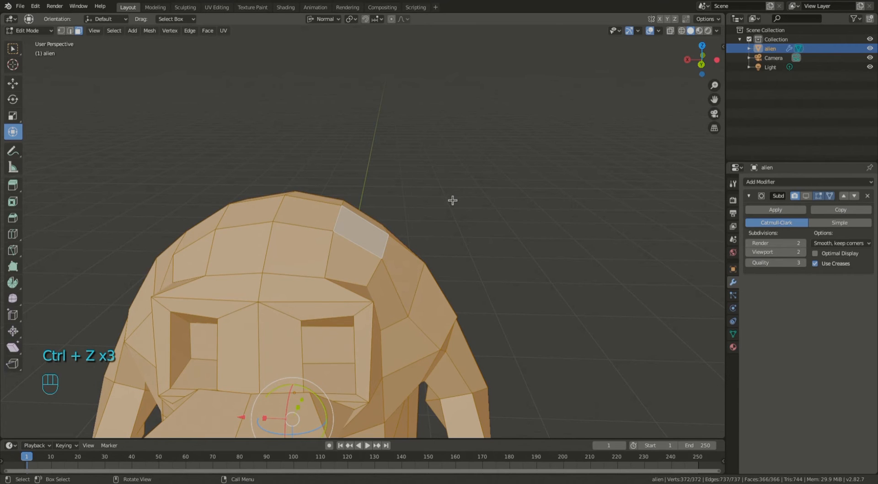
Step: Merge the overlapping vertices of the whole alien mesh by distance and clear the selection
middle_drag(446, 198, 382, 239)
click(386, 240)
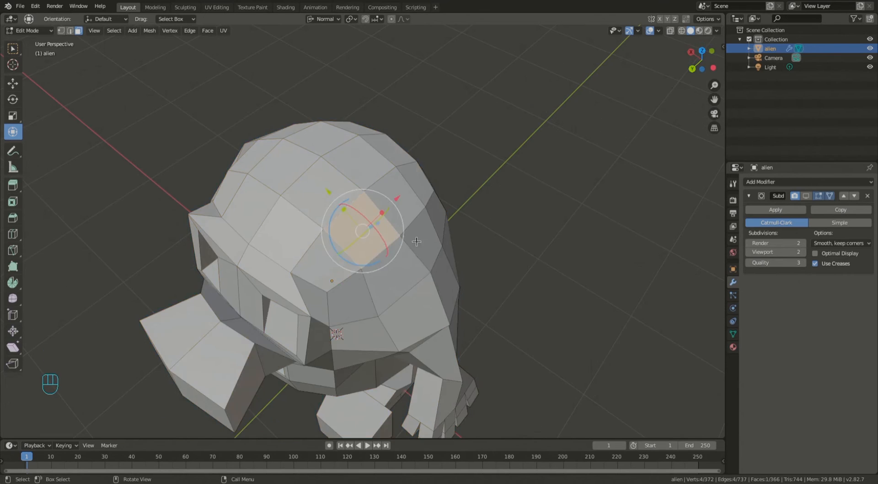
key(a)
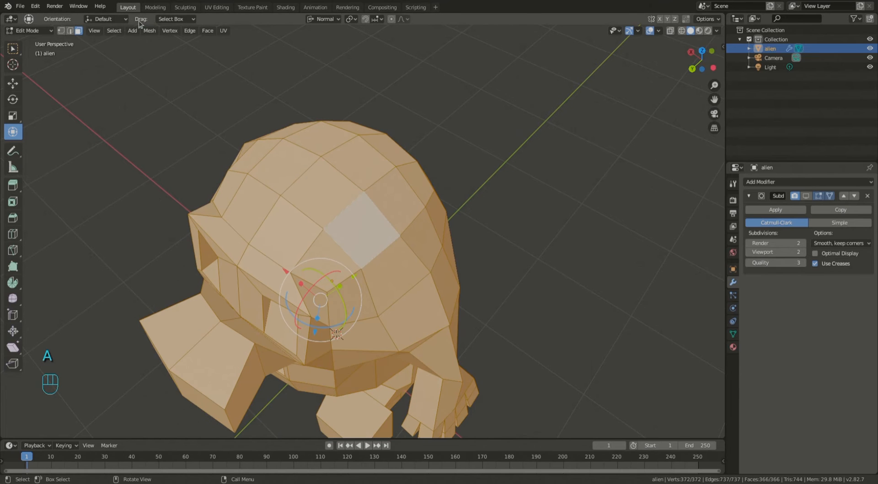
click(149, 30)
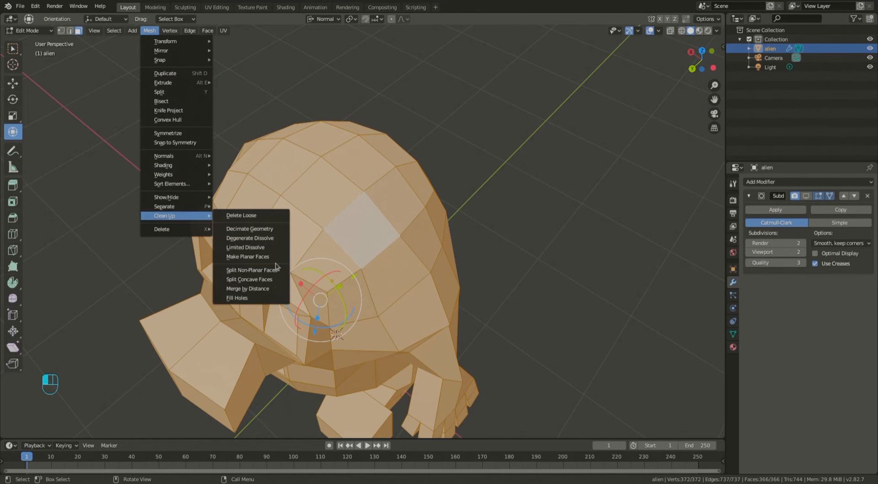
click(256, 288)
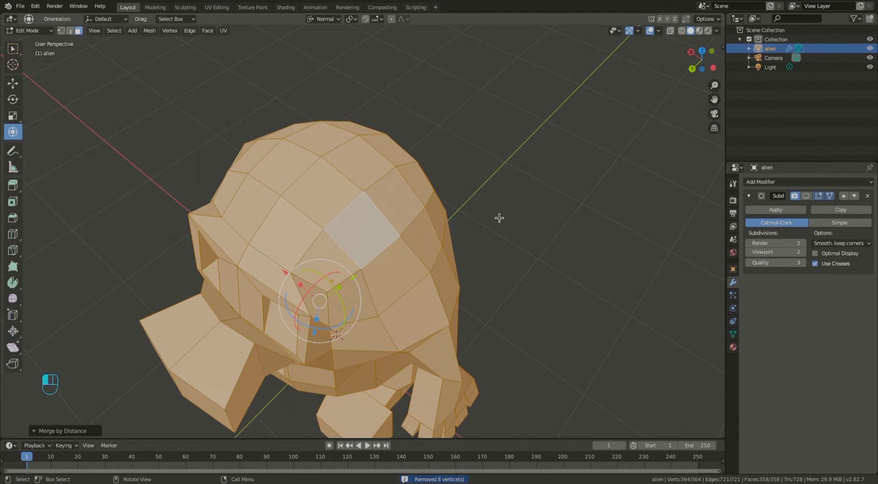
key(alt+a)
Step: Check the cleaned-up head with the Subdivision modifier switched on in the viewport, and switch it off again
middle_drag(478, 192, 478, 152)
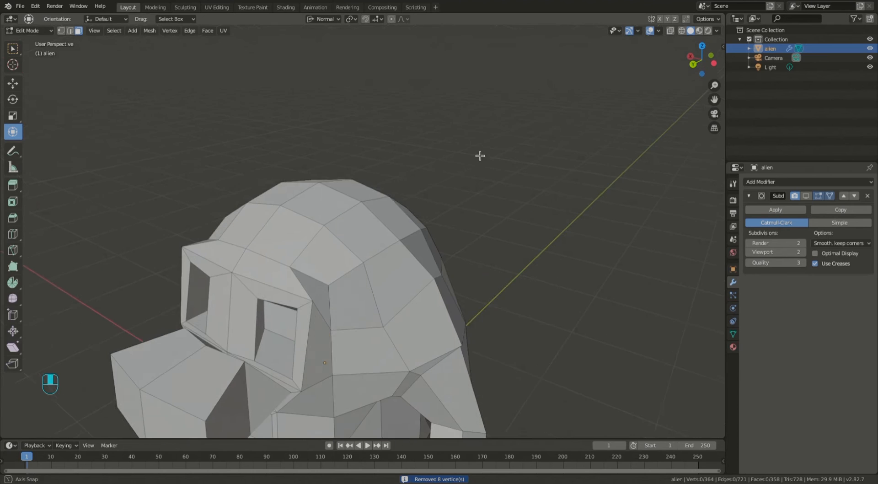
click(807, 198)
click(806, 196)
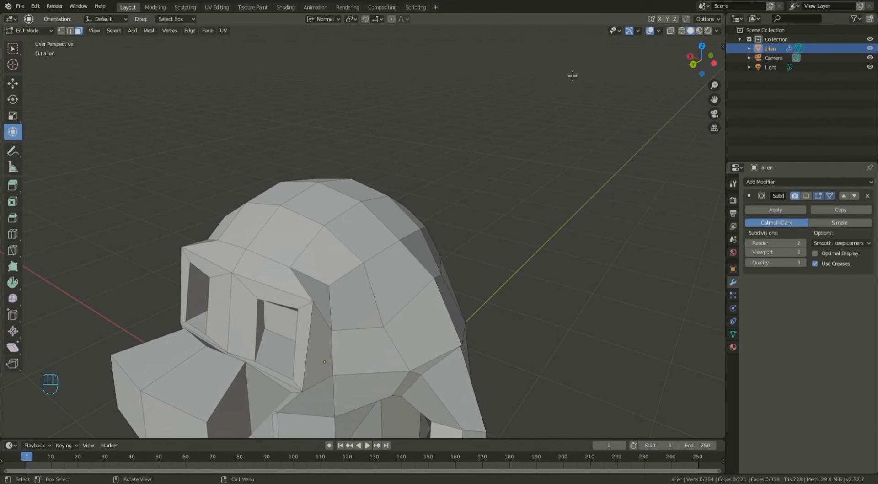
Step: Select the face on the upper side of the head, extrude it in place and scale it to about 0.8
click(363, 215)
middle_drag(411, 239, 426, 257)
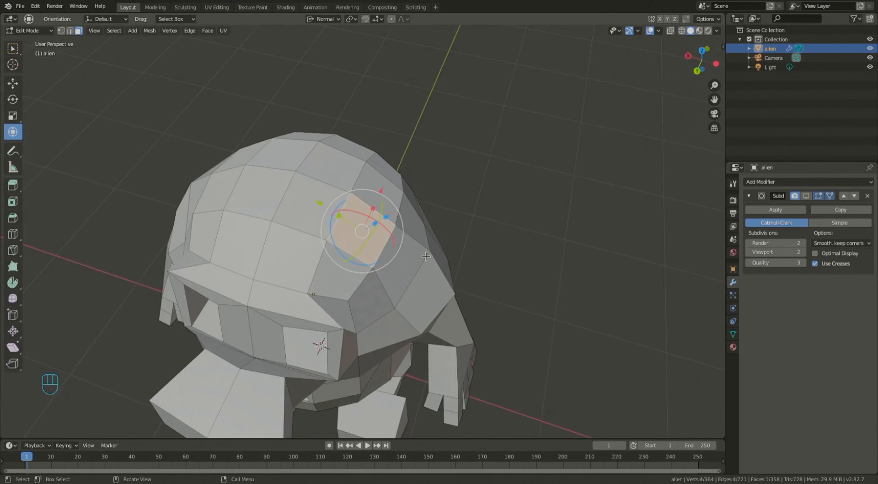
key(KP_Decimal)
scroll(426, 256, down, 6)
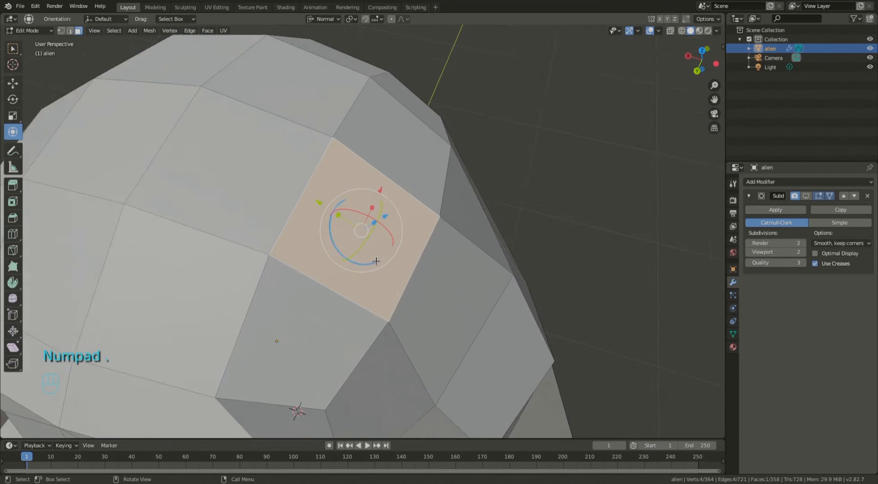
scroll(421, 329, down, 3)
middle_drag(422, 322, 414, 303)
key(e)
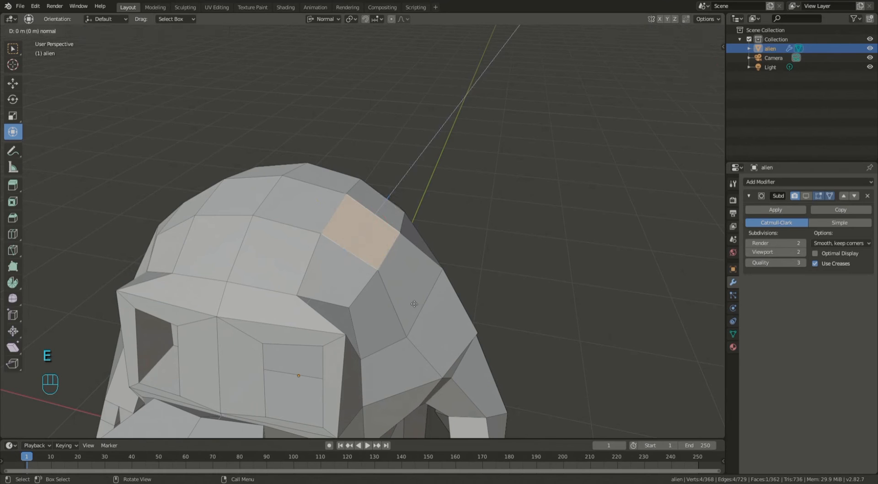
click(414, 302)
key(s)
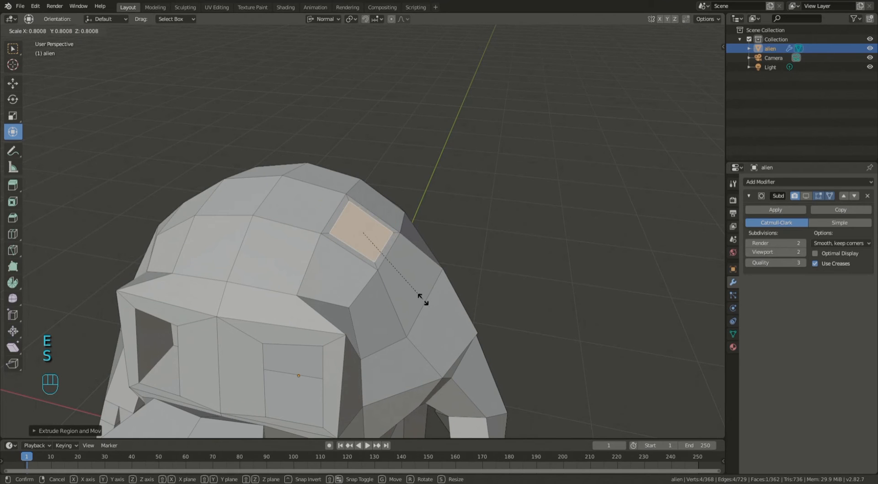
click(421, 299)
Step: Extrude the inner head face outward into an antenna stub and scale its end face to about 0.82
key(e)
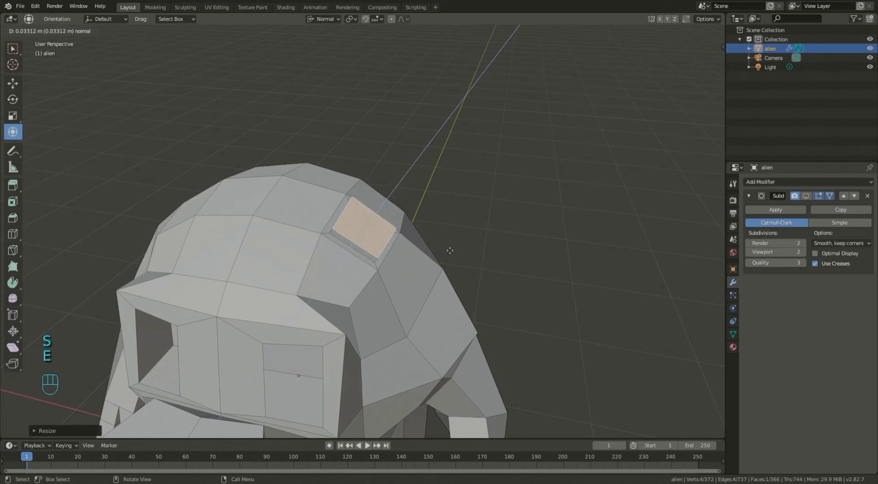
click(445, 254)
middle_drag(445, 254, 472, 212)
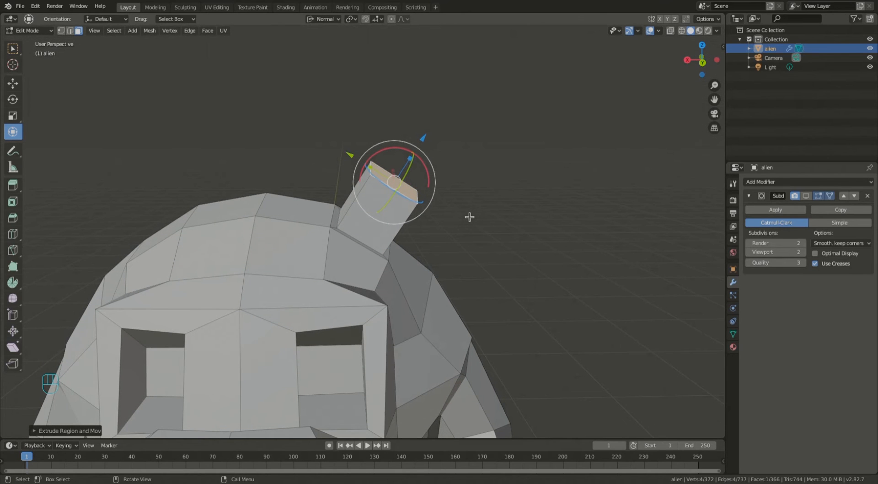
key(s)
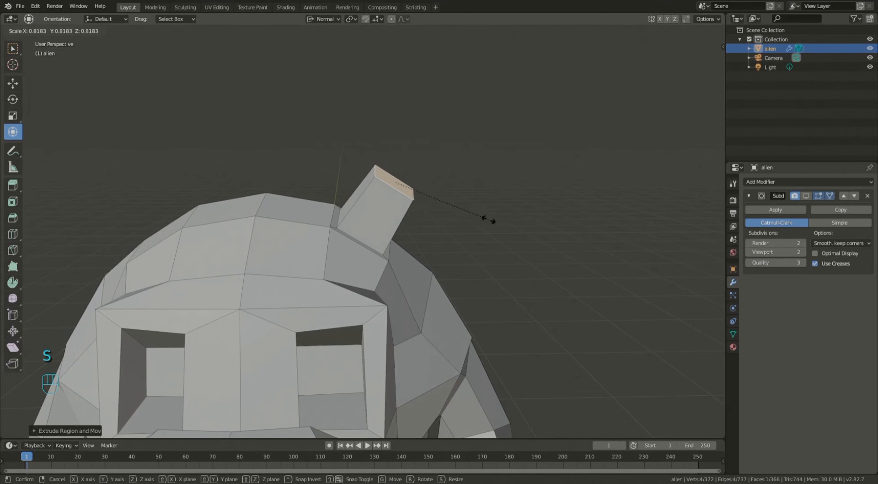
click(488, 219)
Step: Lengthen the antenna with two further extrusions along its axis and enlarge the end face
key(e)
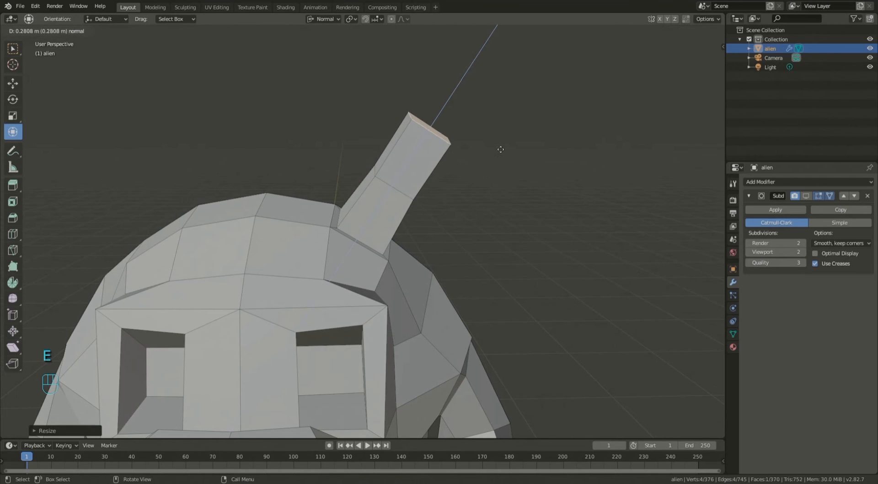
click(495, 154)
key(e)
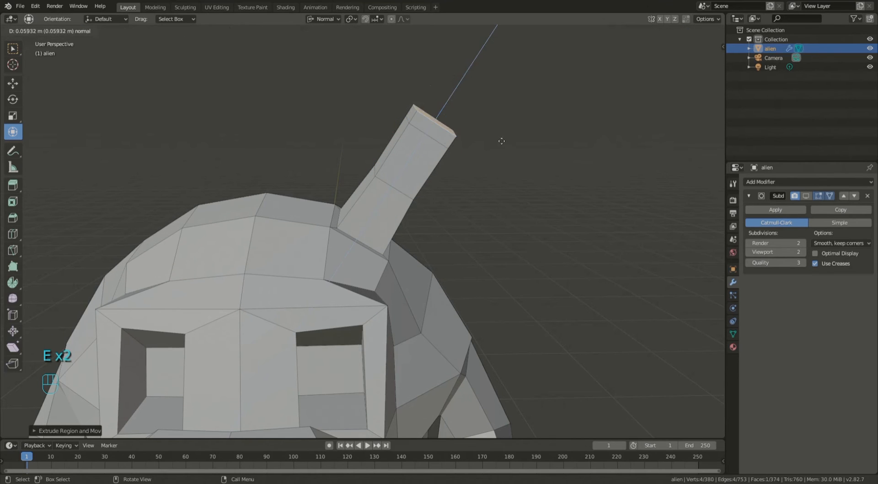
click(513, 120)
key(s)
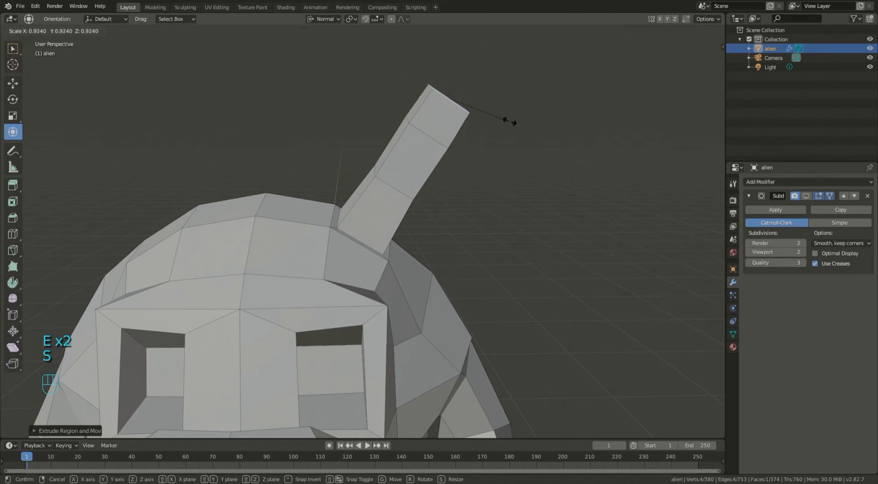
click(546, 136)
Step: Extrude the widened antenna end twice into a bulb and scale its end face to about 0.61
middle_drag(535, 119, 508, 123)
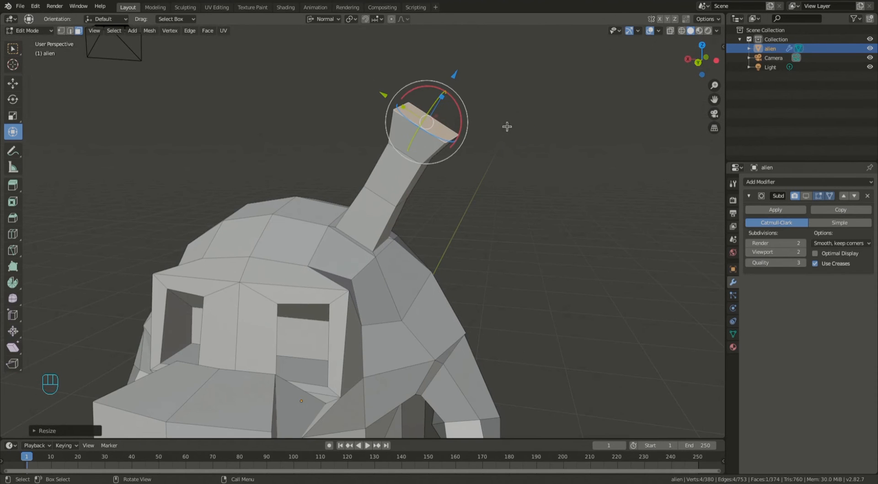
key(e)
click(534, 64)
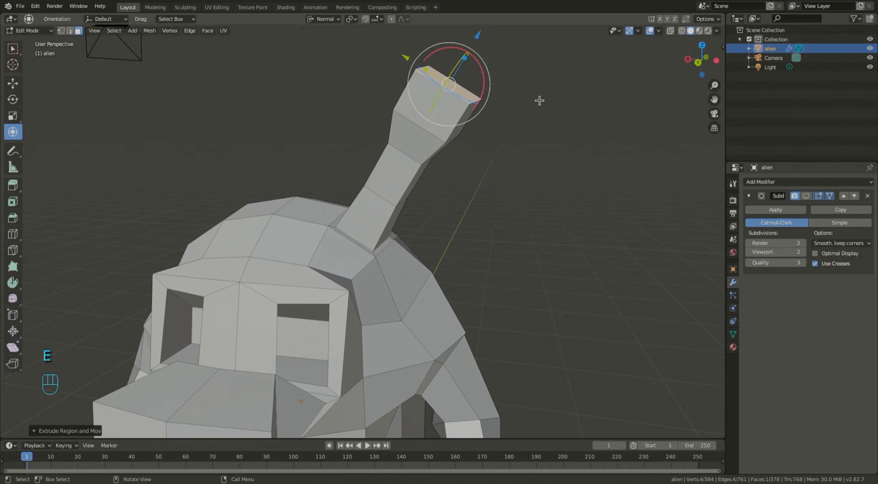
key(e)
click(553, 65)
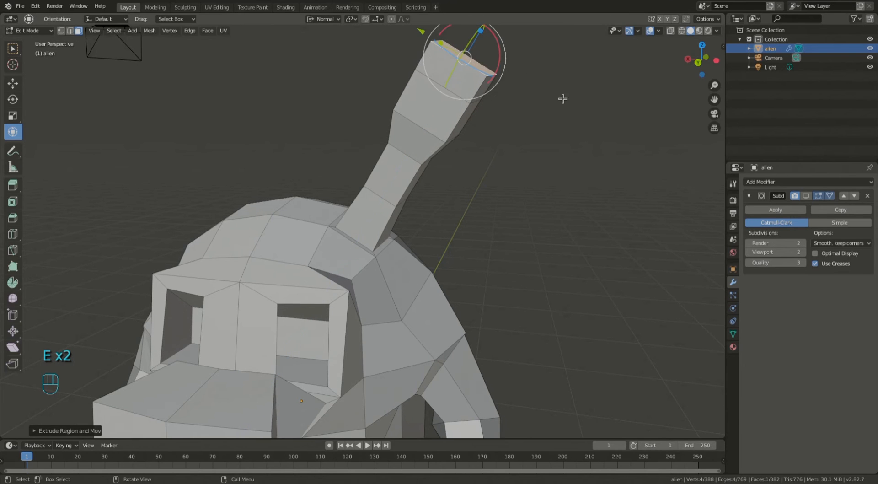
key(s)
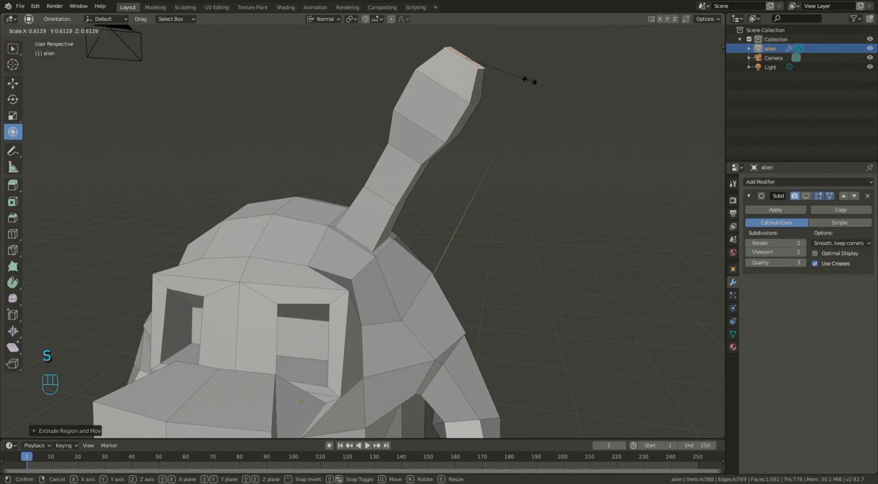
click(529, 80)
Step: Show the Subdivision modifier in the viewport and inspect the smoothed antenna from the side
middle_drag(530, 181, 571, 192)
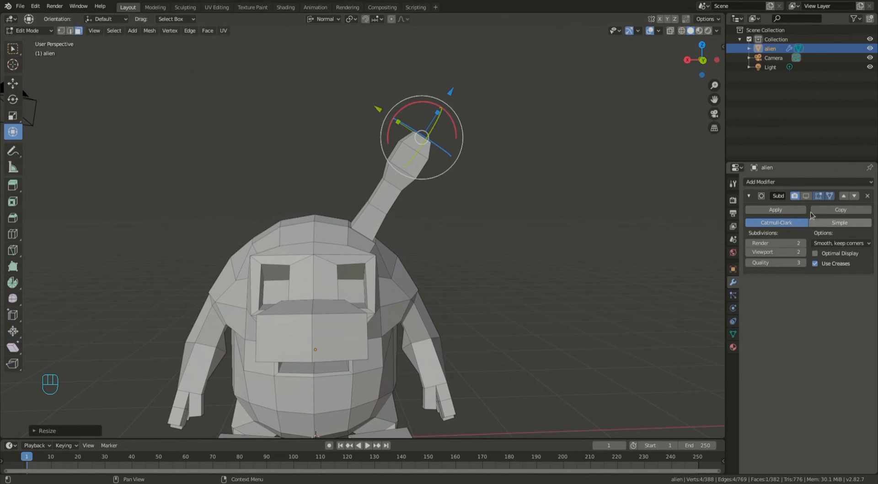
click(806, 196)
middle_drag(462, 188, 408, 169)
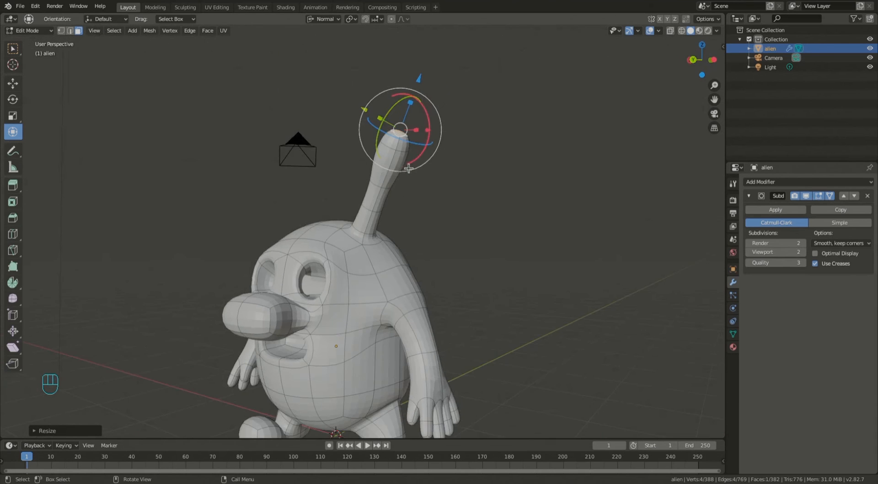
Step: Select the ring of side faces around the antenna's bulb and scale it up into a fatter tip
scroll(544, 240, up, 3)
click(394, 130)
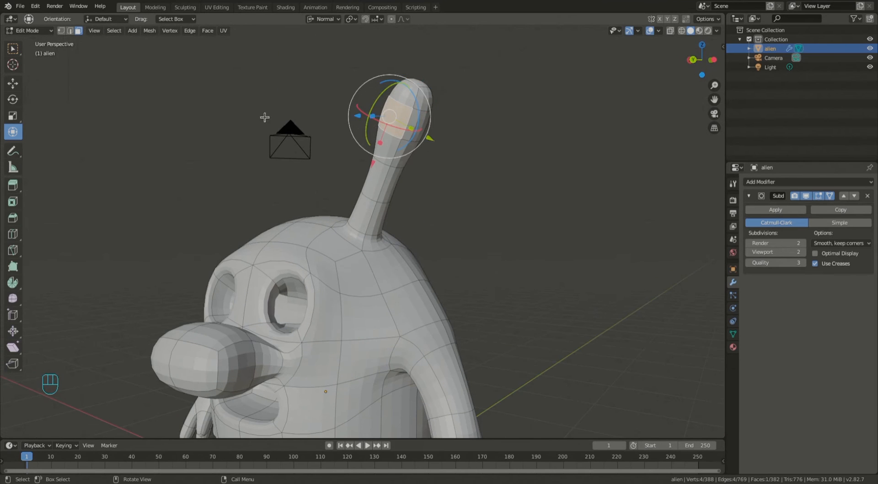
key(alt)
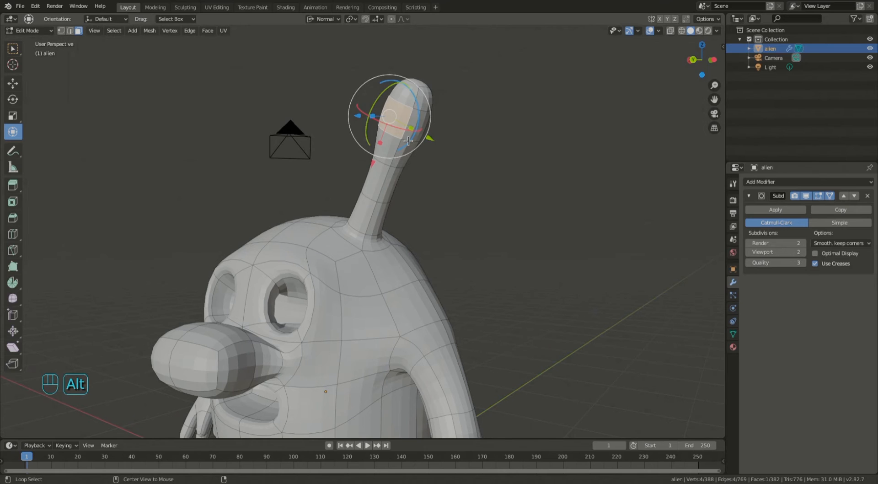
key(shift)
key(shift+alt)
alt+shift+click(413, 116)
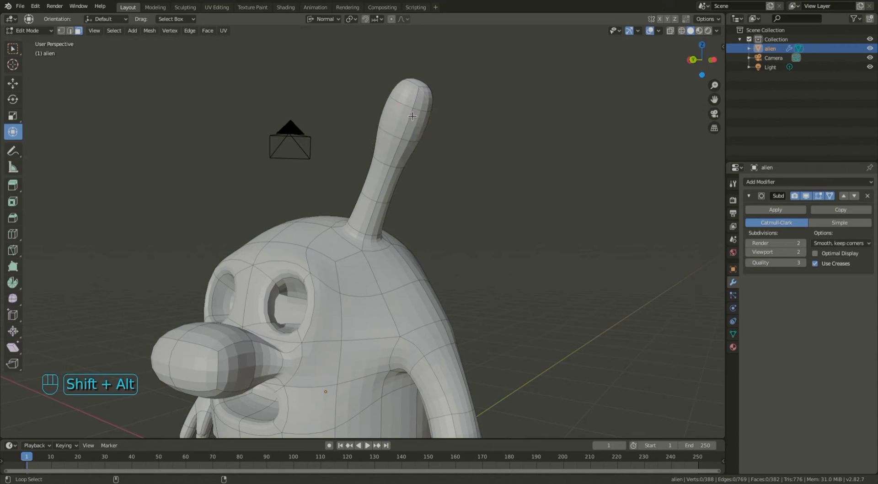
alt+shift+click(412, 116)
middle_drag(384, 165, 419, 182)
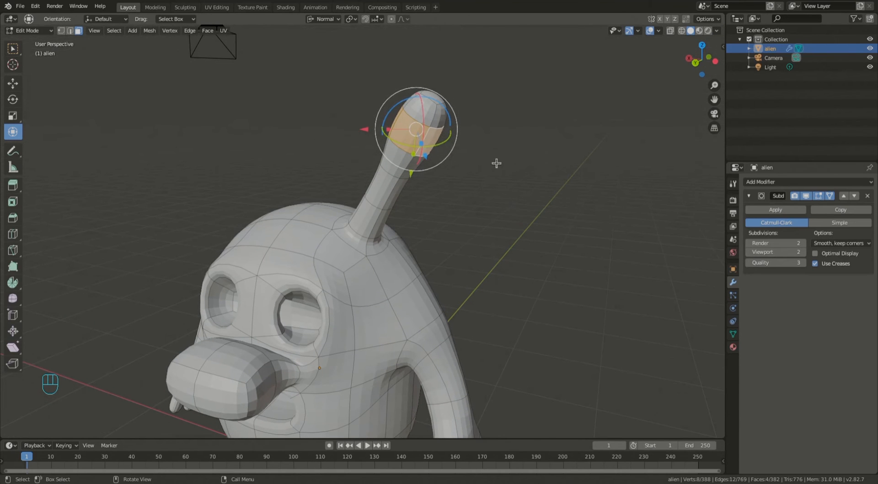
key(s)
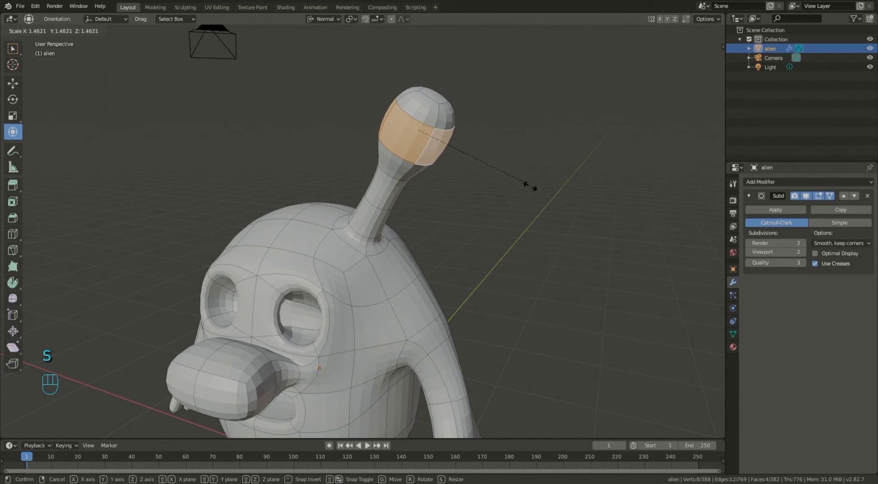
click(543, 203)
Step: Compare the enlarged antenna bulb with and without the Subdivision modifier's viewport display
middle_drag(451, 201, 500, 192)
click(807, 196)
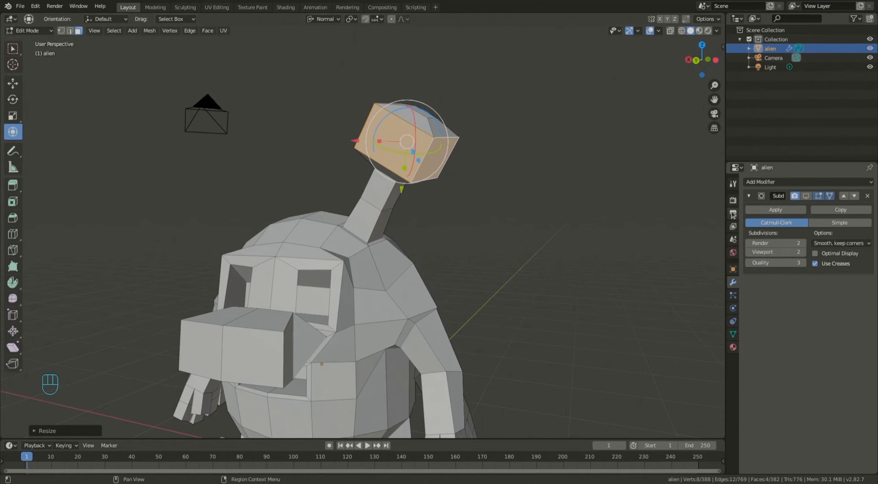
click(807, 195)
middle_drag(416, 249, 345, 253)
Step: Switch to Object Mode, deselect the alien and review its whole shape from several sides
key(Tab)
scroll(427, 249, down, 5)
scroll(313, 324, up, 5)
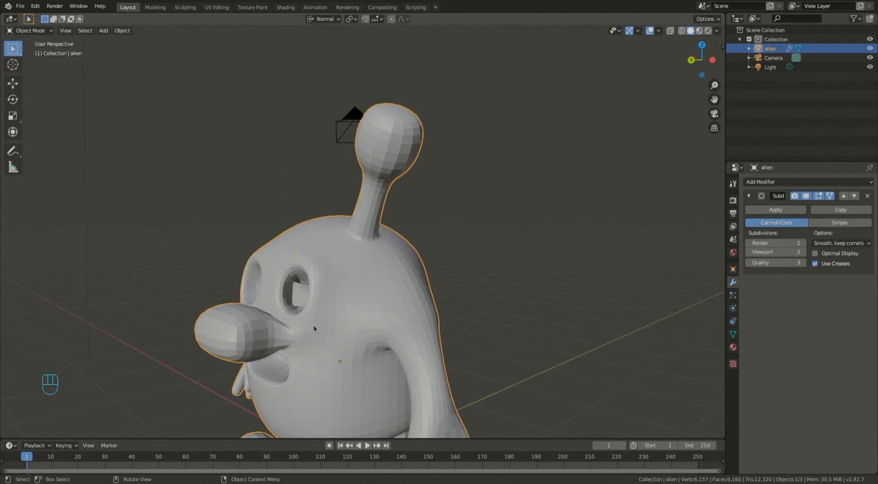
scroll(294, 301, down, 4)
middle_drag(293, 300, 382, 341)
scroll(416, 237, down, 3)
middle_drag(261, 235, 257, 210)
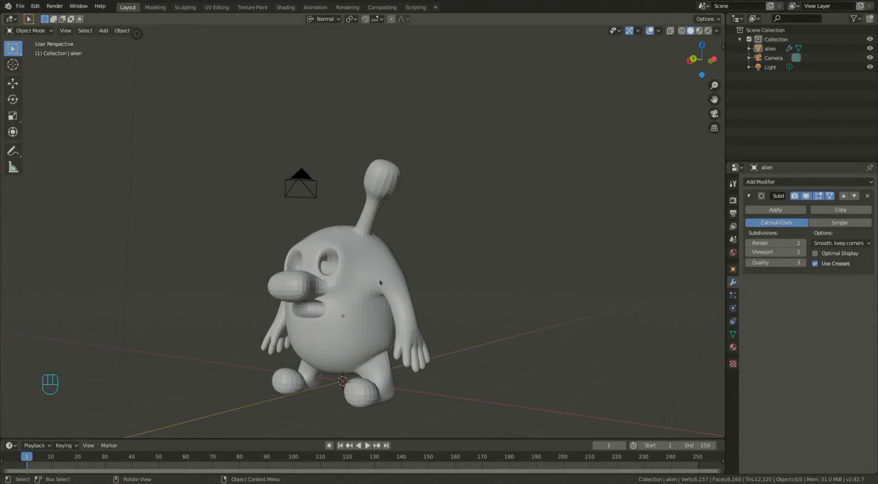
Step: Select the alien and apply Shade Smooth to it
scroll(371, 277, up, 2)
right_click(347, 301)
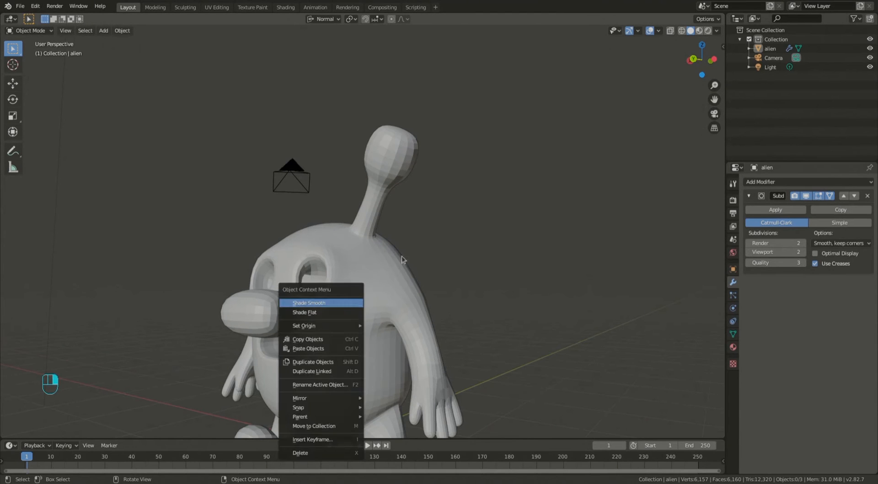
right_click(382, 270)
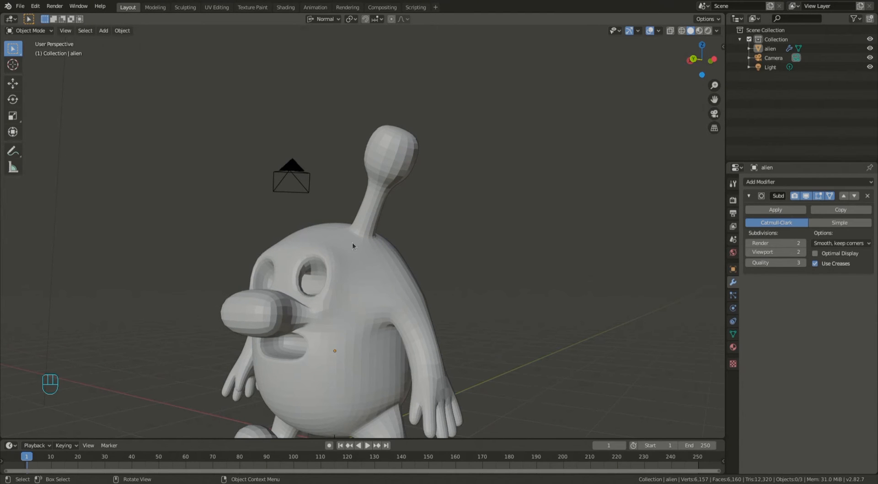
click(367, 264)
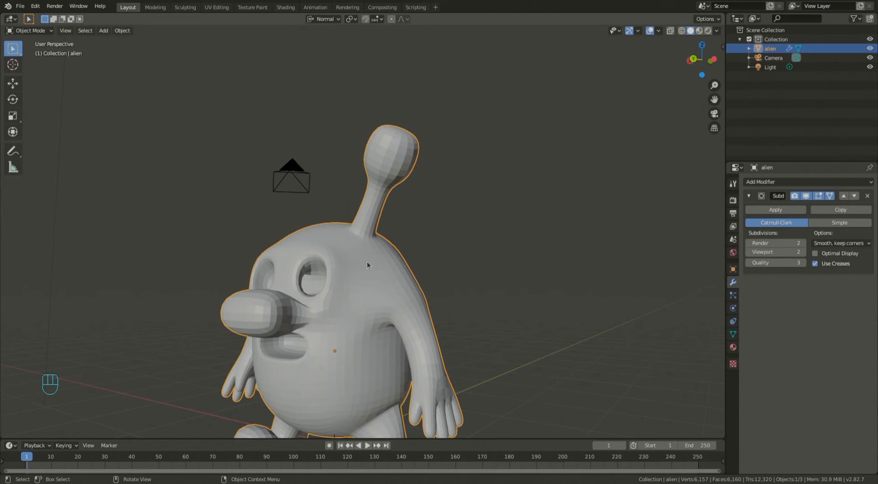
click(122, 30)
mouse_move(132, 49)
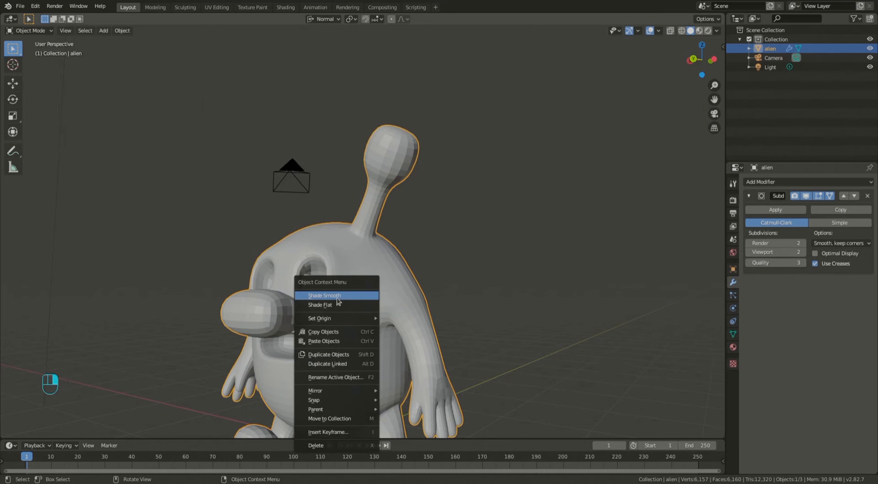
click(337, 296)
Step: Inspect the smooth-shaded alien from the front and from both sides, with its selection outline removed
middle_drag(385, 205, 410, 223)
scroll(397, 358, up, 2)
scroll(347, 247, down, 2)
mouse_move(364, 279)
middle_down()
mouse_move(366, 241)
mouse_move(368, 268)
middle_up()
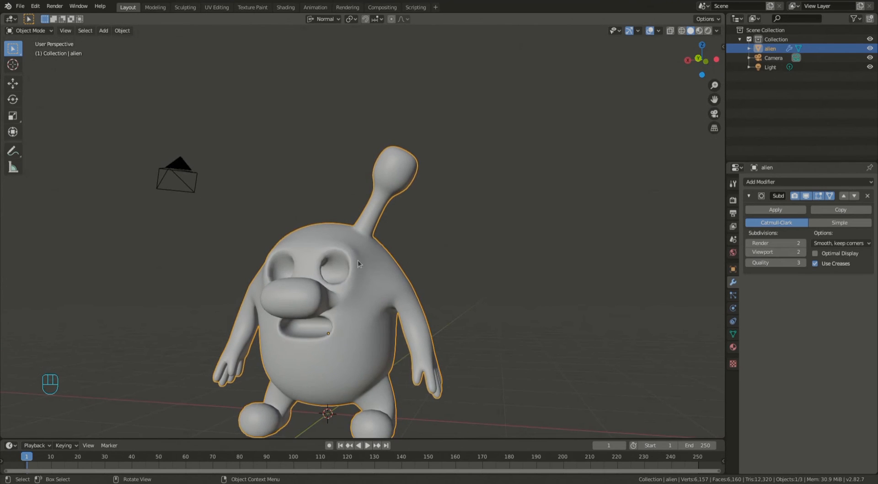
click(301, 139)
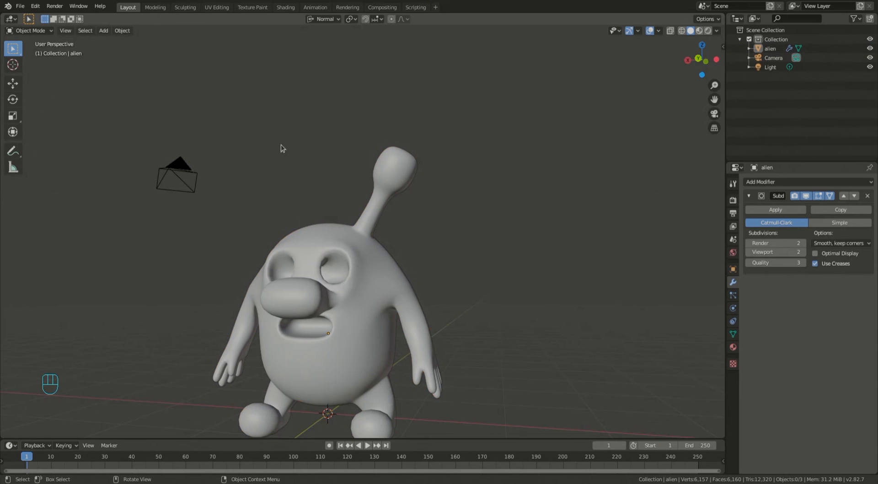
middle_drag(339, 168, 293, 169)
scroll(295, 180, up, 2)
scroll(288, 198, down, 4)
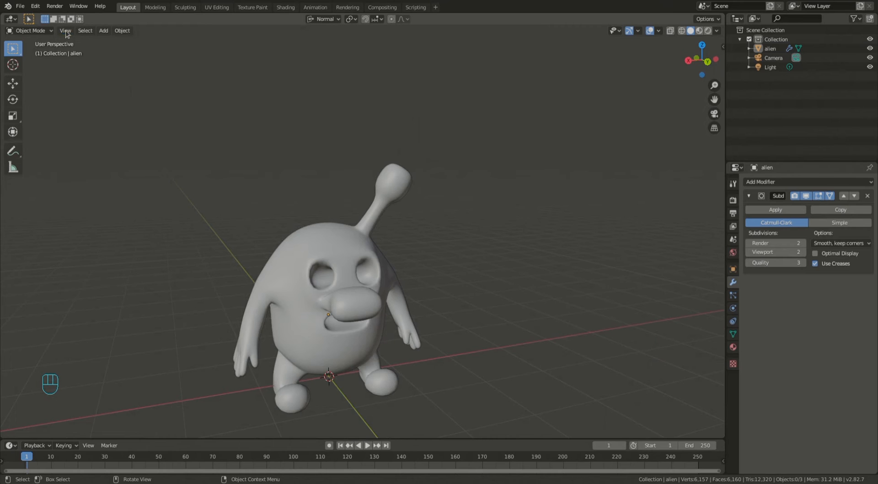
Step: Add a UV sphere and move it straight up along Z until it sits above the alien's head
click(104, 31)
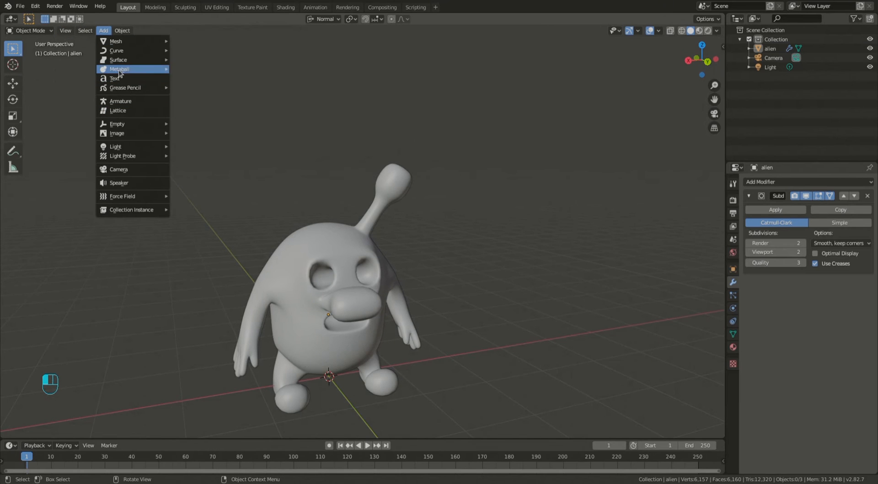
mouse_move(131, 44)
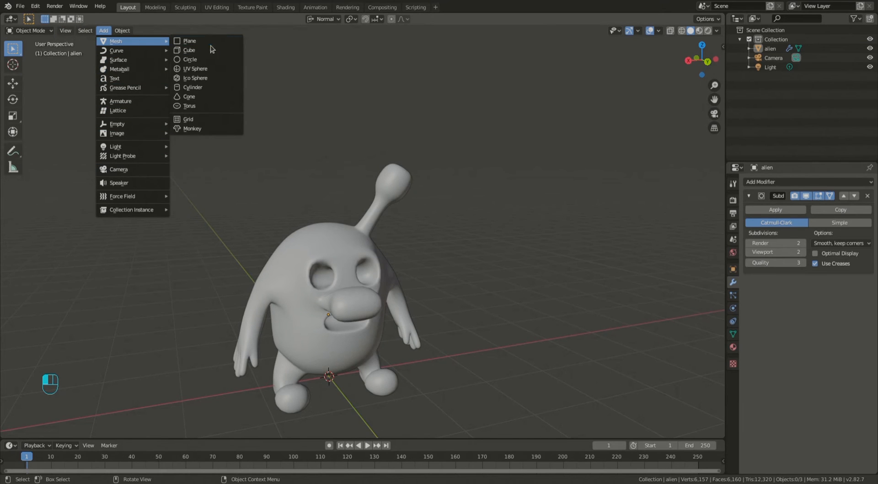
click(204, 67)
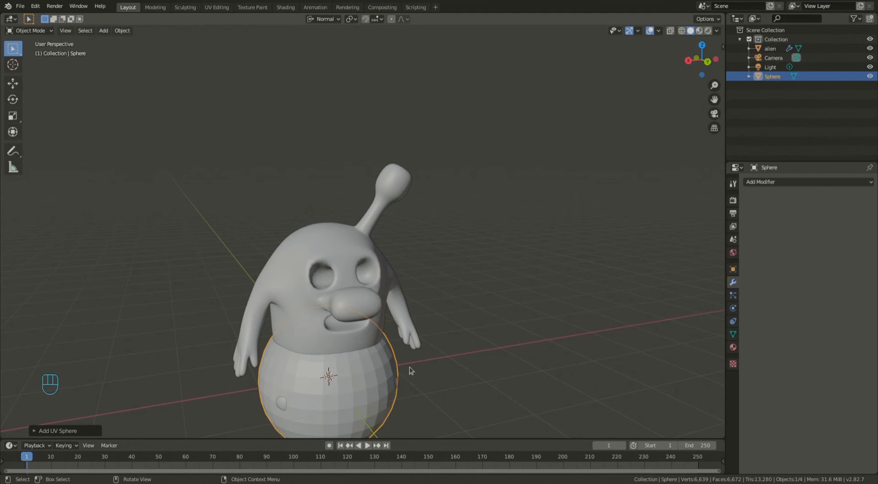
key(g)
key(z)
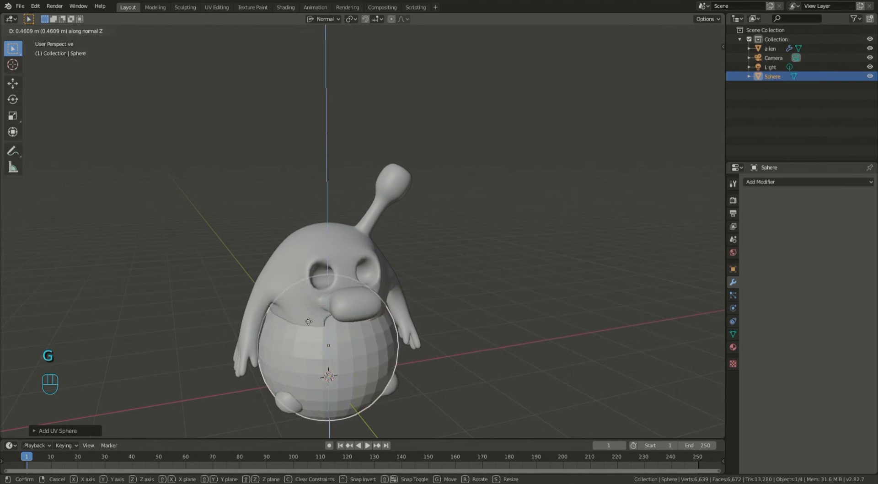
click(309, 141)
middle_drag(427, 163, 319, 206)
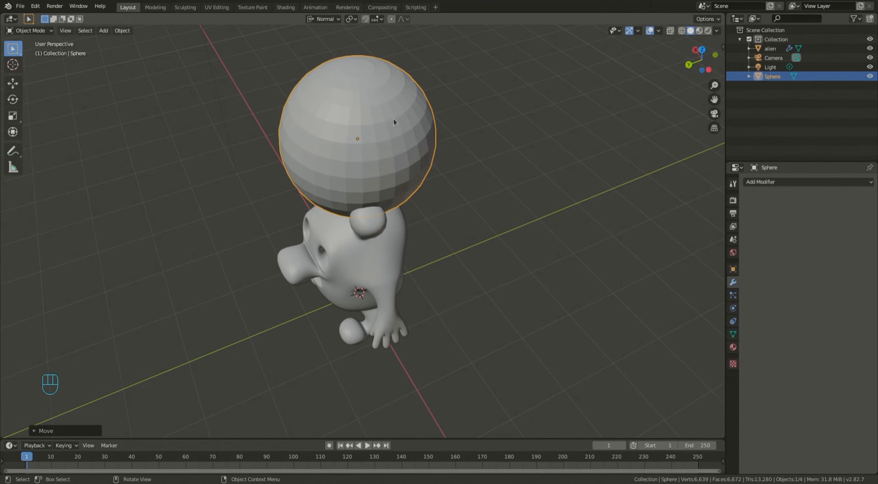
Step: Rotate the sphere 90° about the X axis so that its pole faces the front of the alien
key(r)
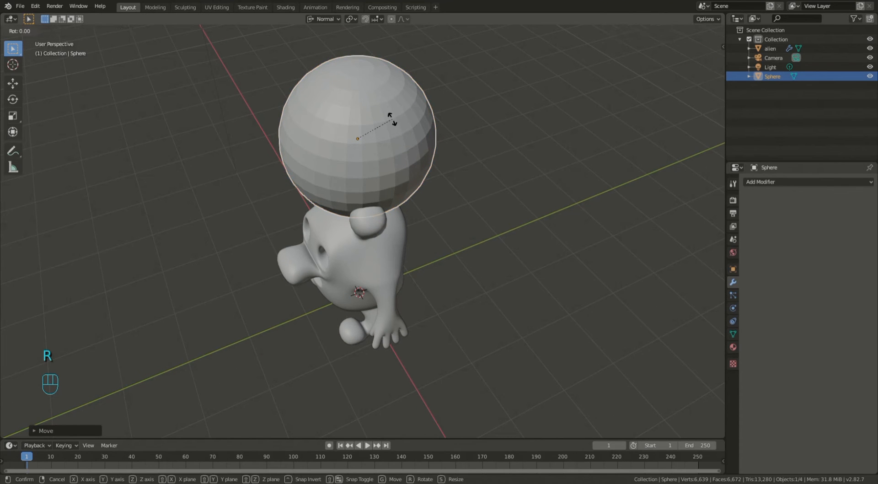
key(x)
key(x)
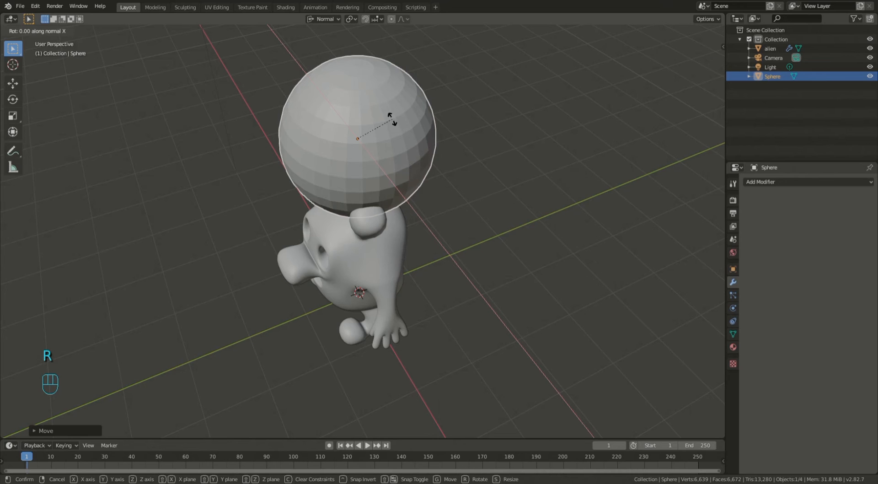
key(9)
key(0)
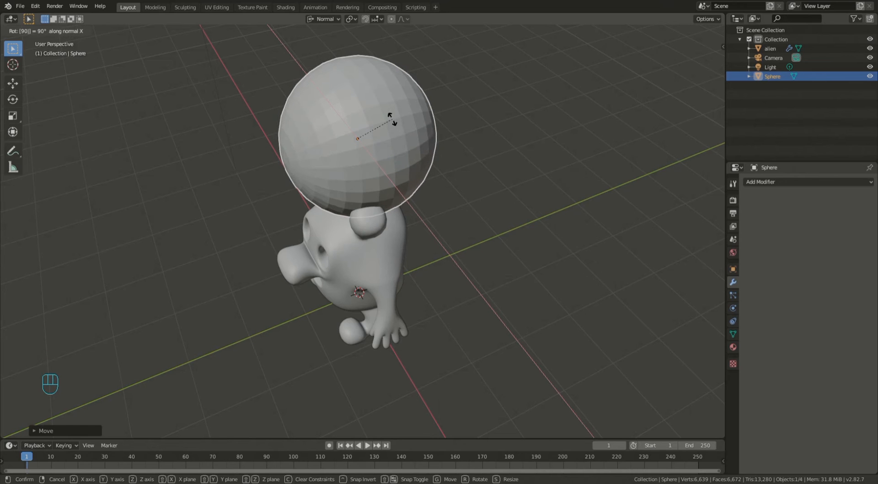
key(Return)
middle_drag(412, 249, 505, 197)
scroll(302, 106, up, 3)
scroll(306, 118, down, 4)
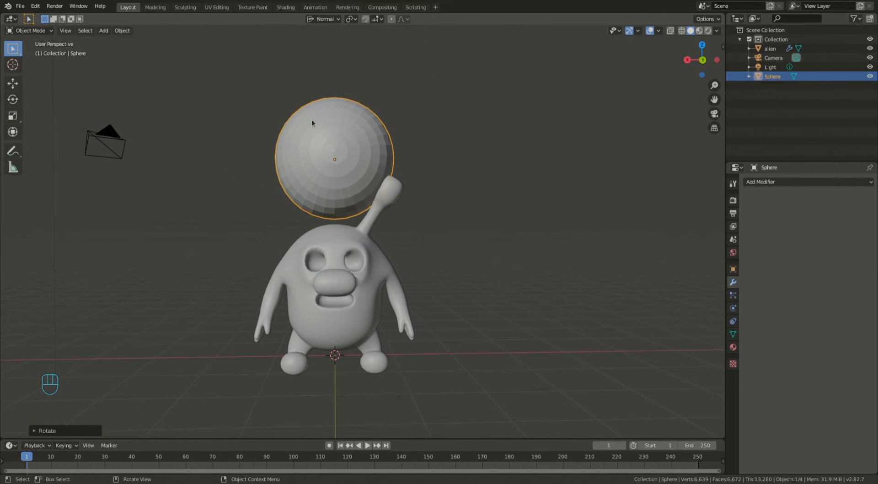
Step: Isolate the sphere in local view and enter Edit Mode with its front pole in view
key(KP_Divide)
mouse_move(595, 275)
middle_down()
mouse_move(569, 281)
mouse_move(598, 280)
middle_up()
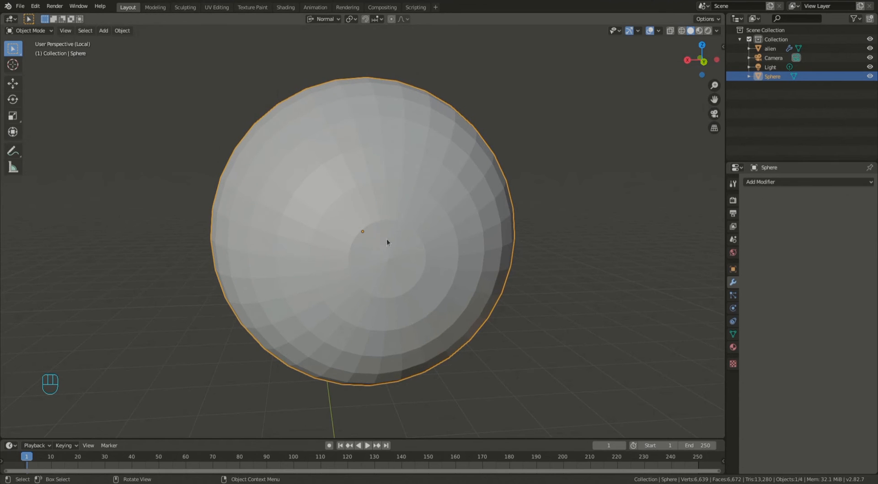
key(Tab)
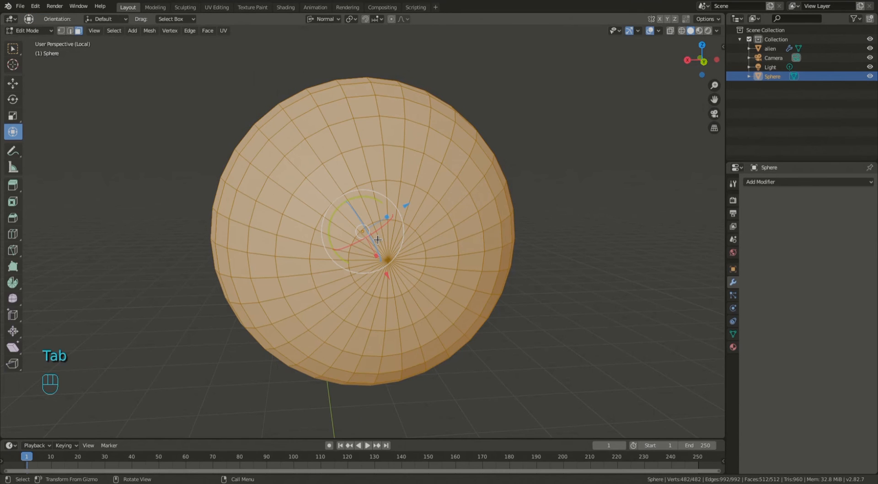
mouse_move(568, 180)
middle_down()
mouse_move(554, 204)
mouse_move(563, 196)
middle_up()
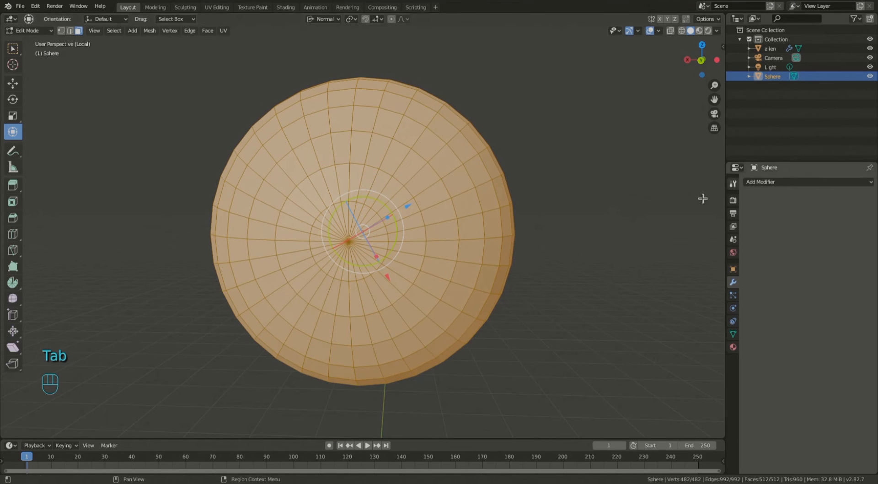
scroll(486, 262, up, 1)
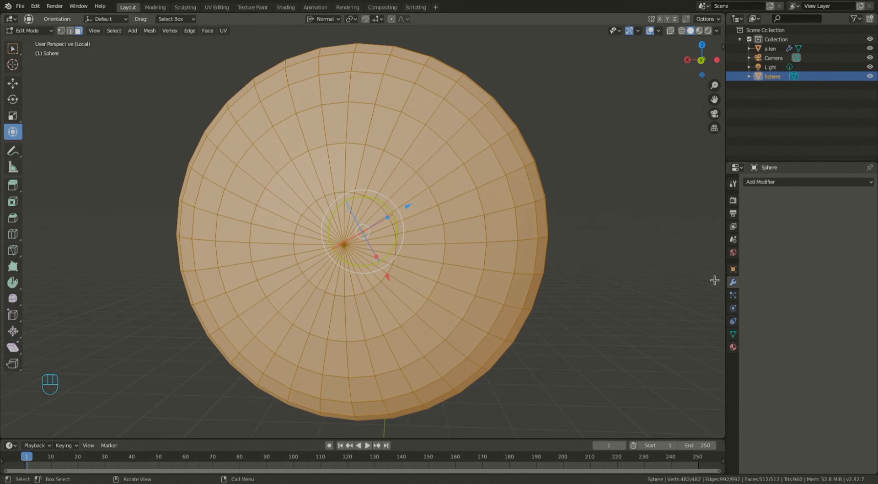
Step: Create a new material on the sphere with a Diffuse BSDF surface and name it blanc_oeil
click(732, 347)
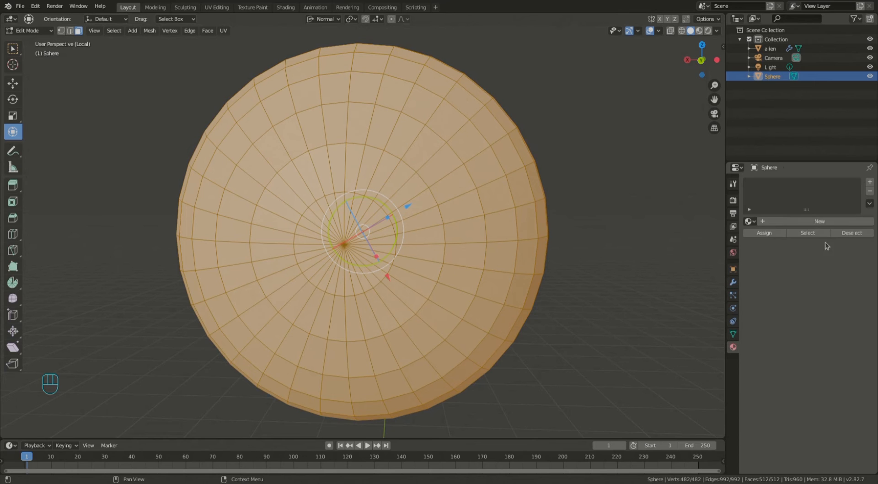
click(787, 221)
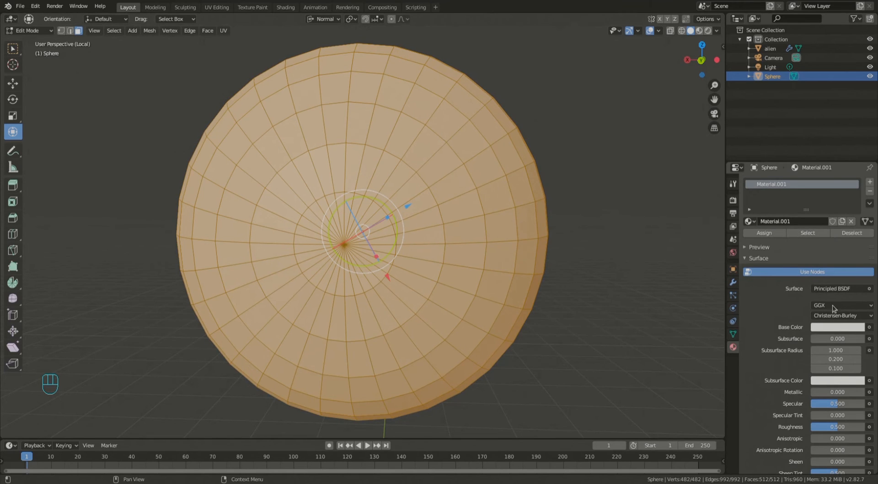
click(832, 288)
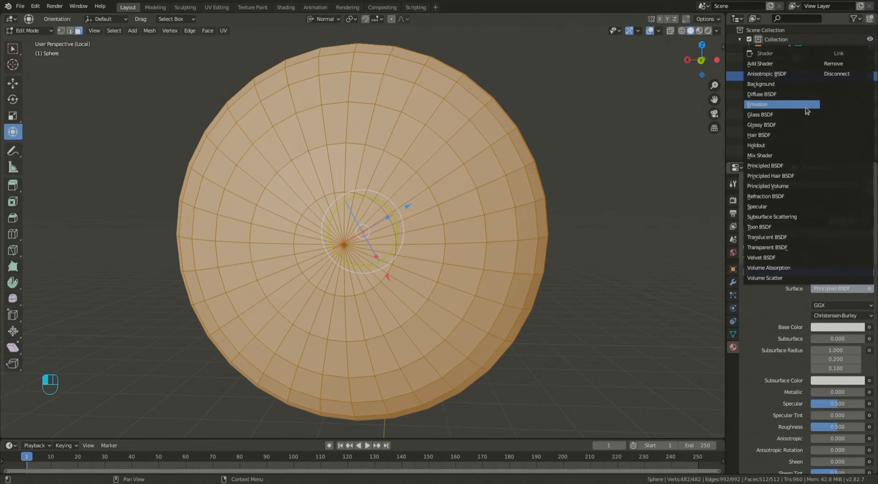
click(807, 94)
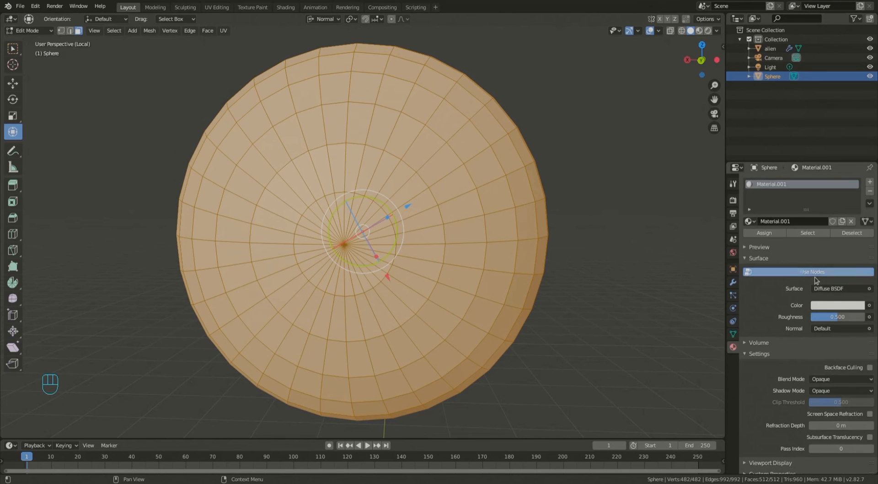
click(832, 305)
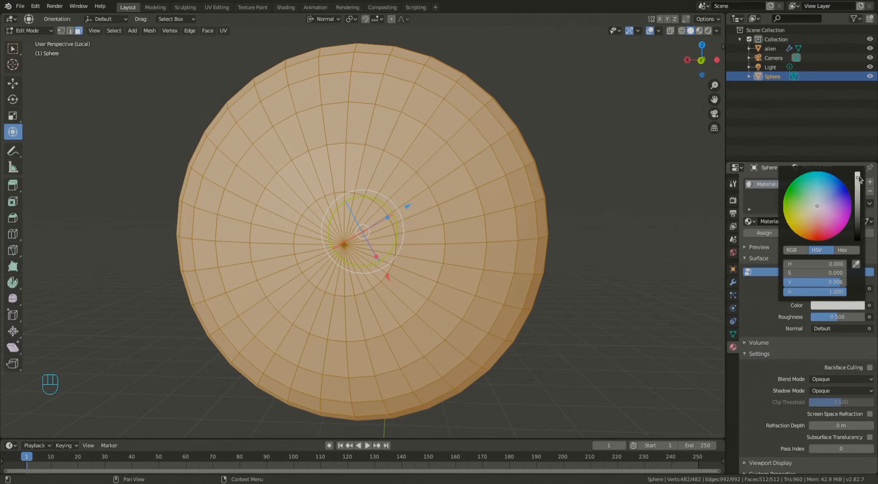
click(770, 221)
text(blanc_oeil)
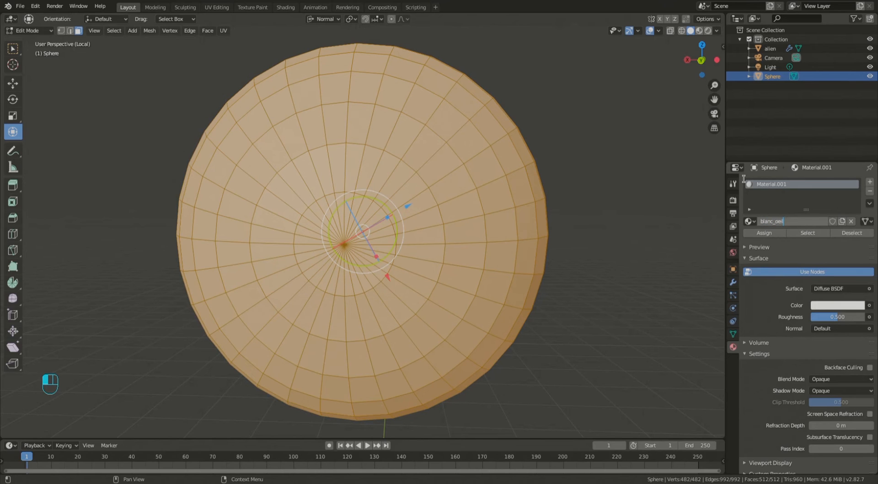
key(Return)
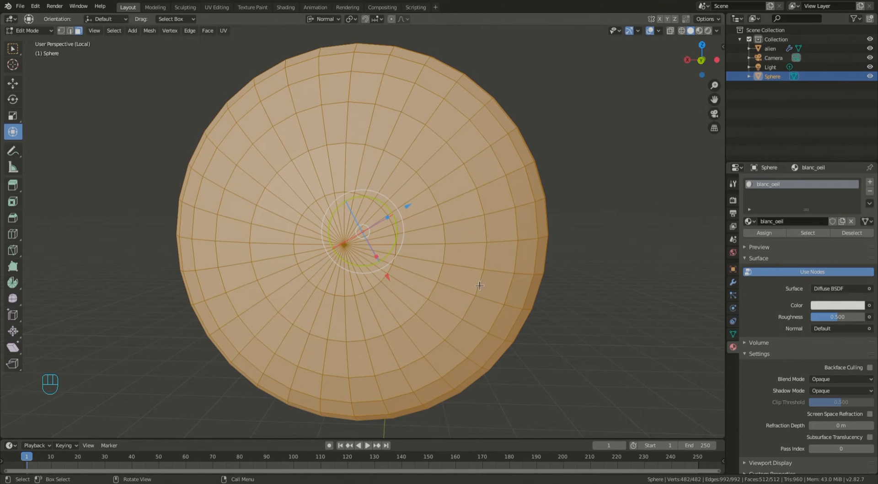
Step: Add a second material slot to the sphere with a material named noir, using a Diffuse BSDF surface coloured black
click(869, 182)
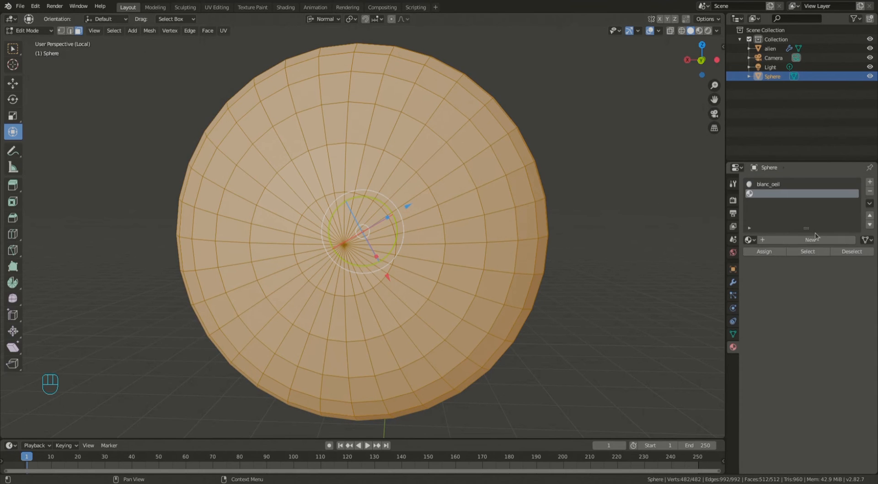
click(777, 241)
click(777, 241)
text(noir)
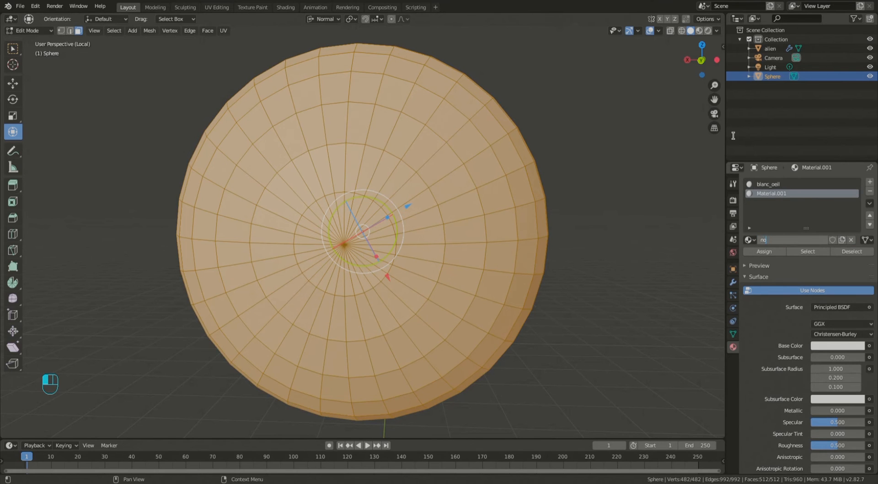
key(Return)
click(829, 309)
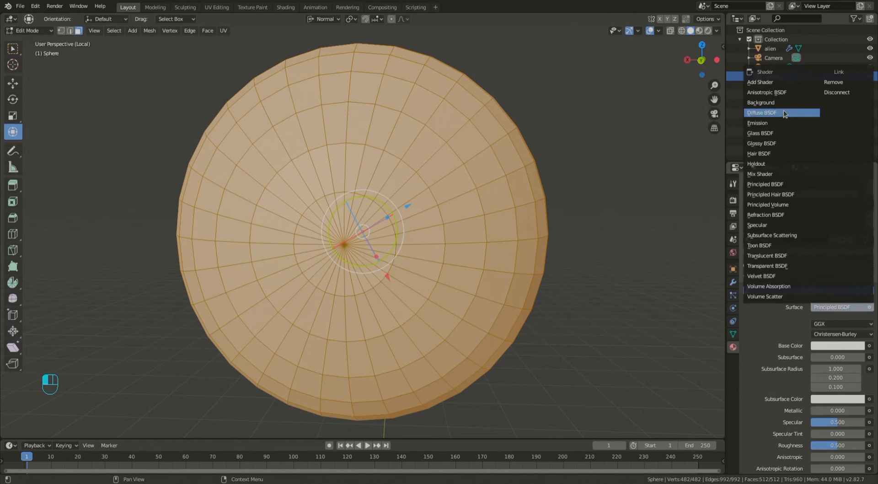
click(785, 112)
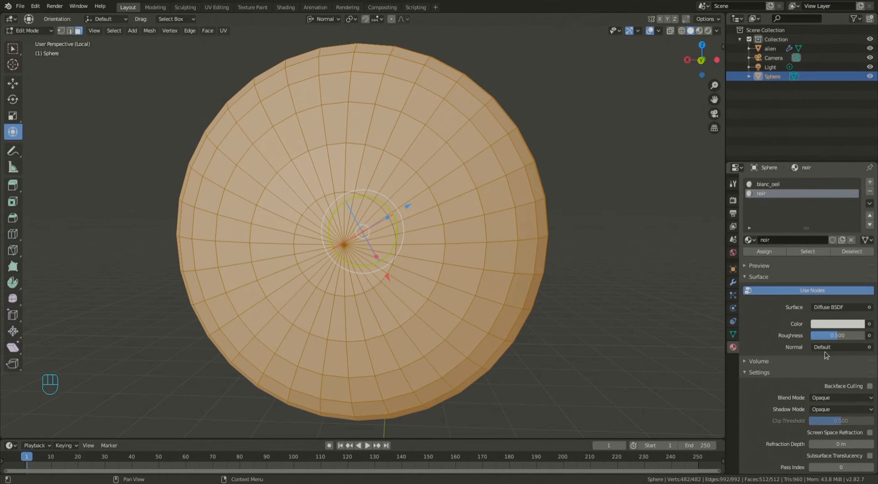
click(830, 325)
drag(856, 198, 857, 259)
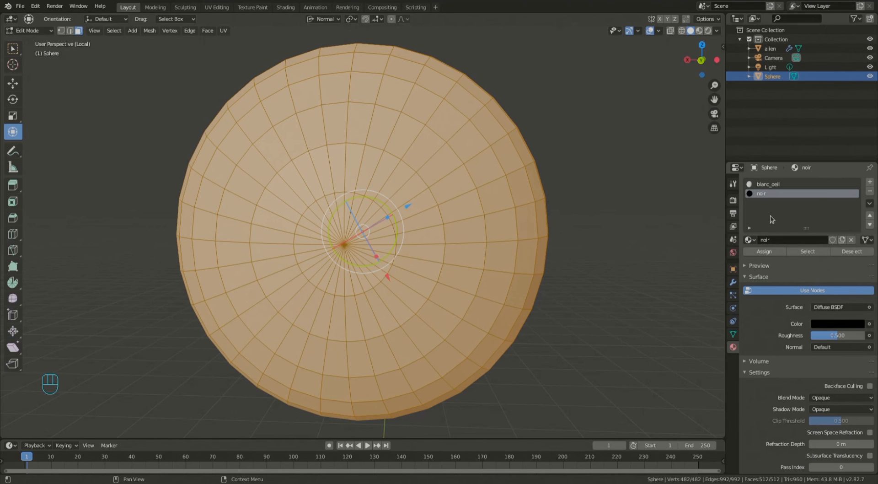
Step: Add a third material to the sphere named iris, using a Diffuse BSDF surface coloured purple
click(869, 181)
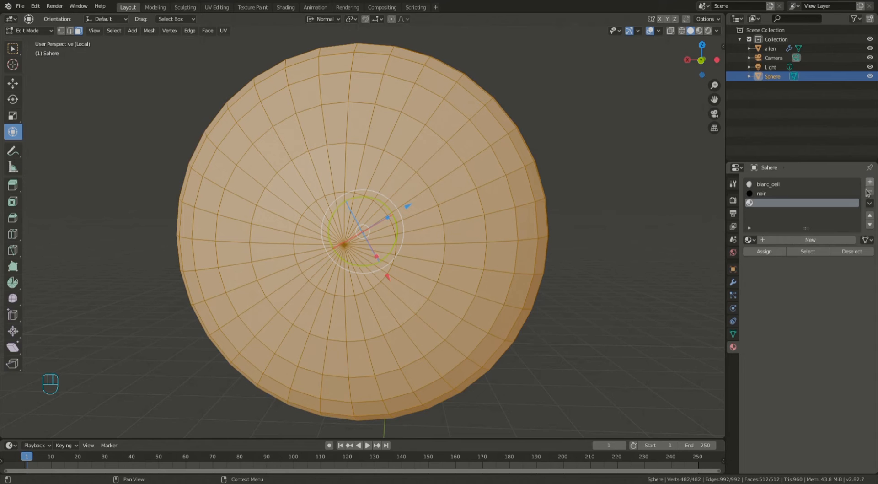
click(806, 240)
click(787, 244)
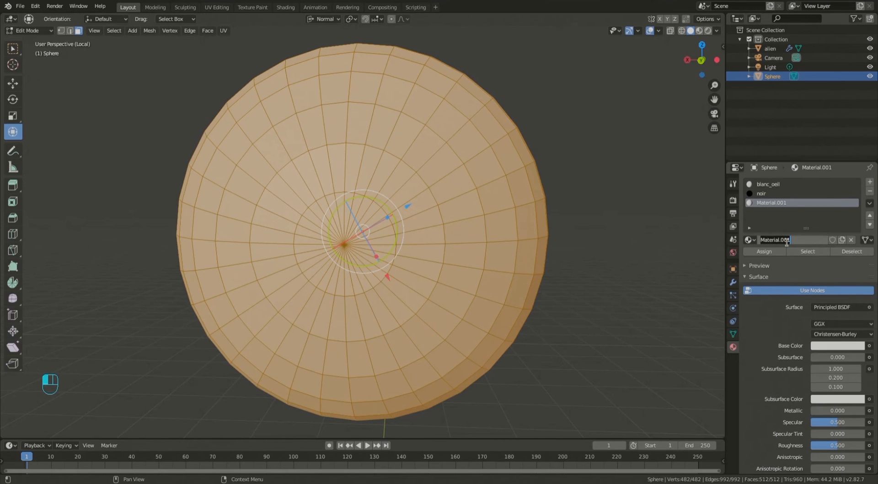
text(in)
key(Return)
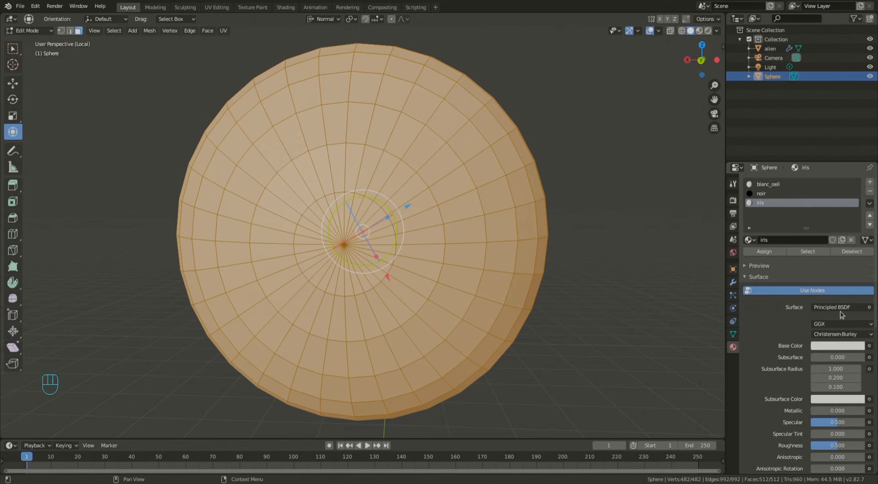
click(840, 307)
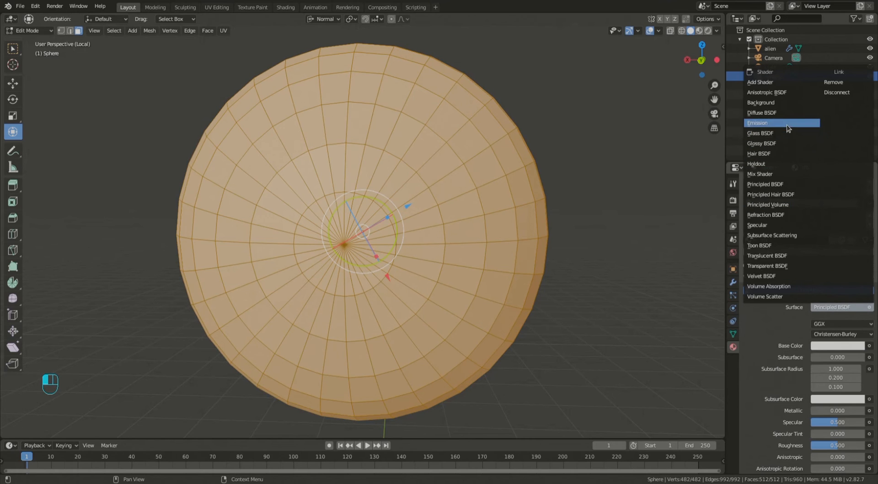
click(786, 114)
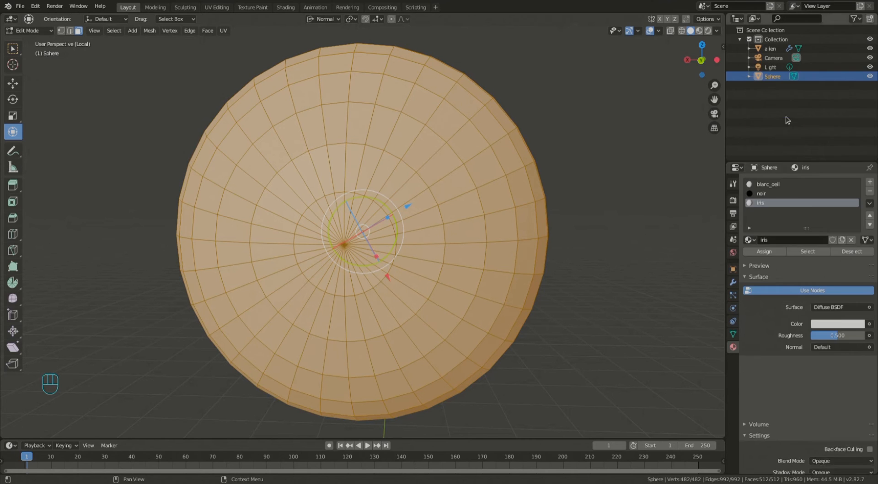
click(839, 324)
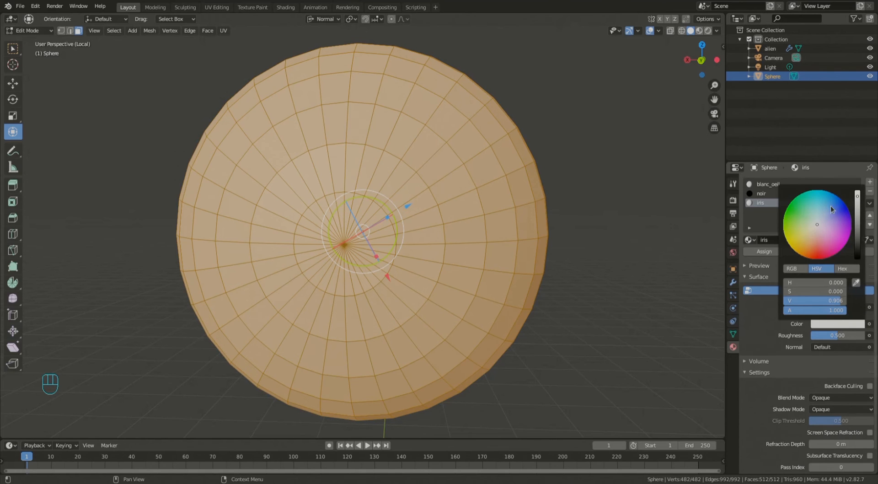
mouse_move(819, 230)
mouse_down()
mouse_move(839, 239)
mouse_move(850, 230)
mouse_up()
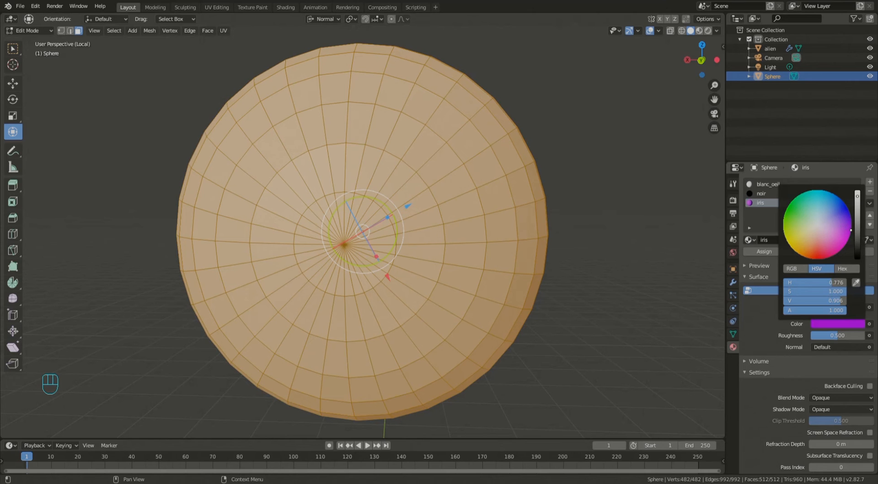
drag(416, 221, 457, 248)
middle_drag(456, 248, 388, 247)
key(c)
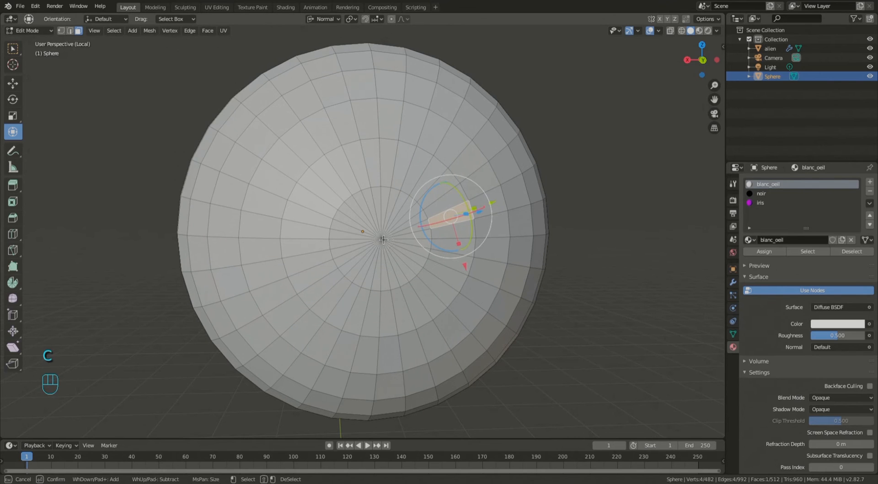
click(383, 239)
click(467, 158)
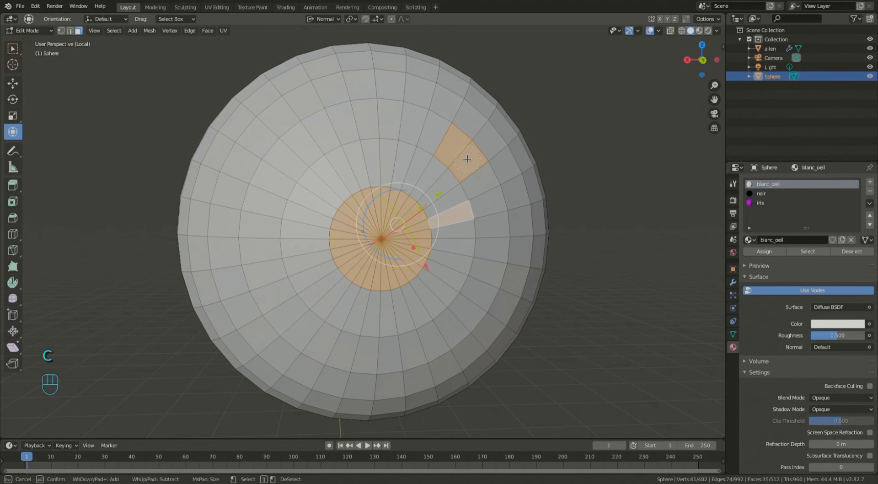
right_click(642, 114)
click(597, 116)
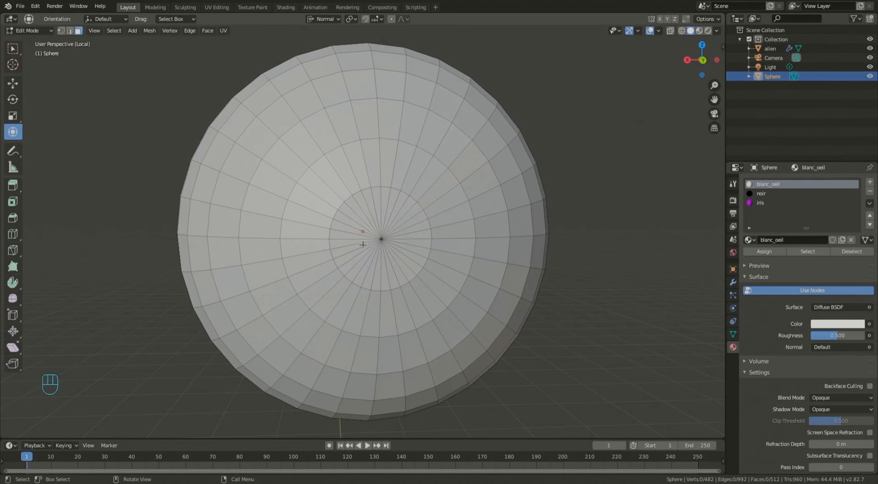
Step: Select the innermost disc of faces around the sphere's front pole and assign the noir material to it as the pupil
key(c)
click(376, 233)
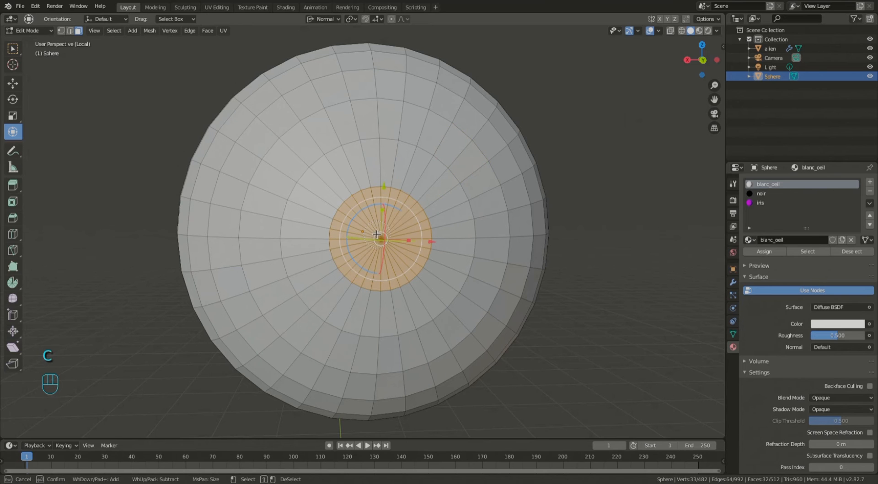
right_click(379, 237)
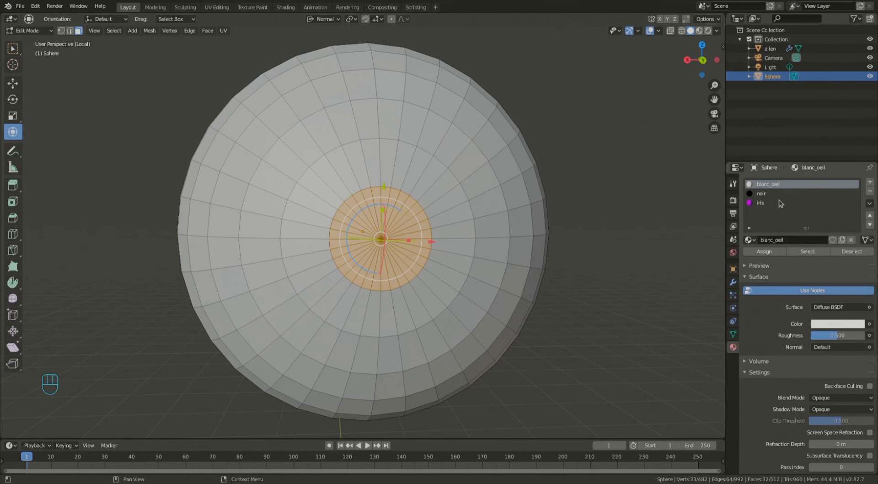
click(761, 193)
click(773, 252)
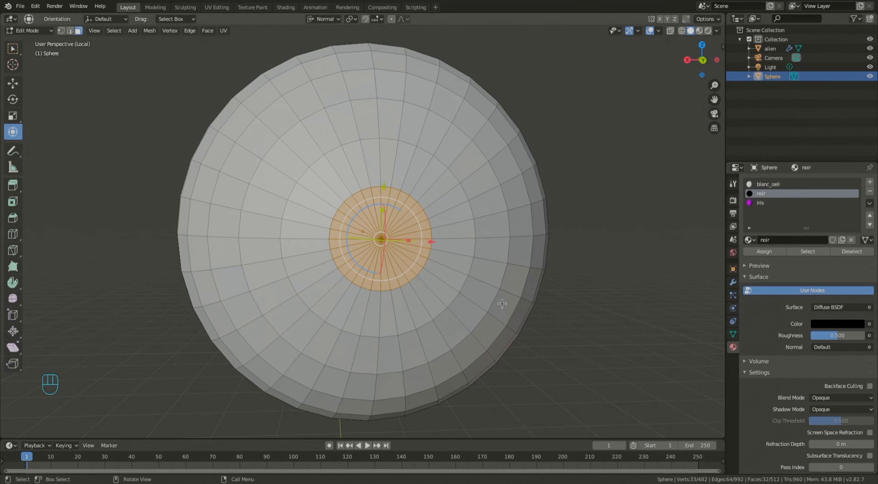
Step: Switch the viewport to Material Preview shading and deselect all of the sphere's faces
click(492, 251)
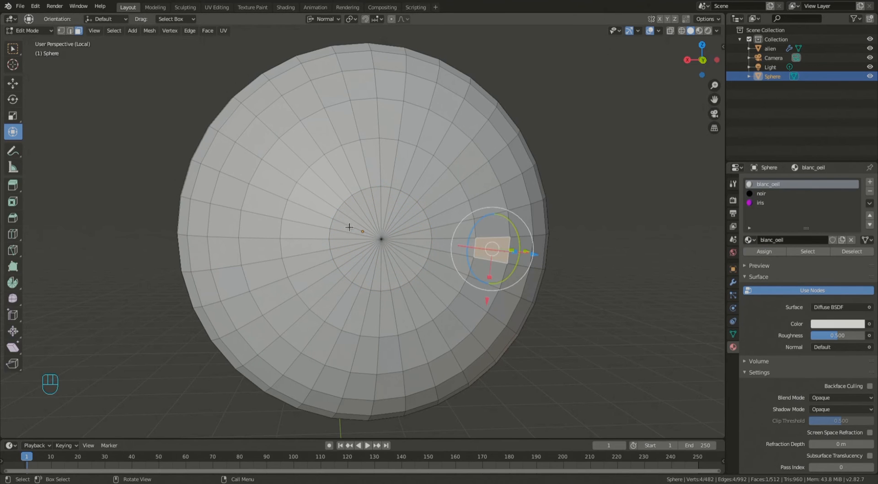
key(c)
click(383, 237)
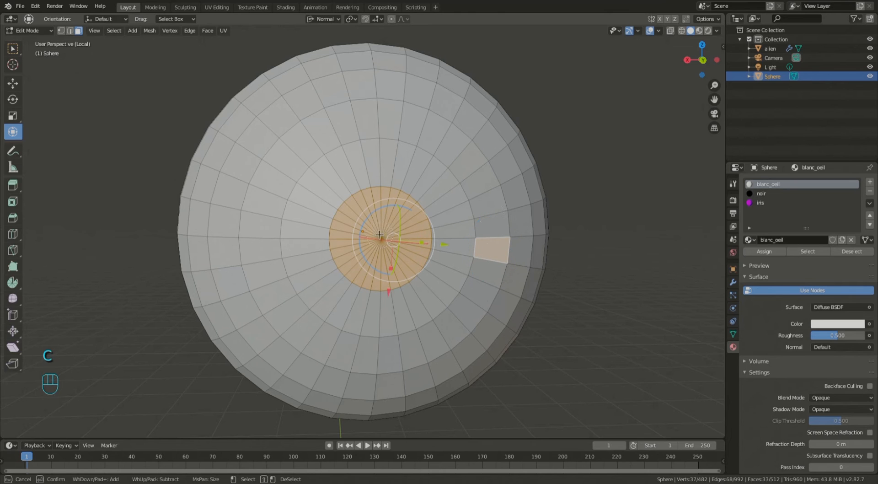
right_click(617, 176)
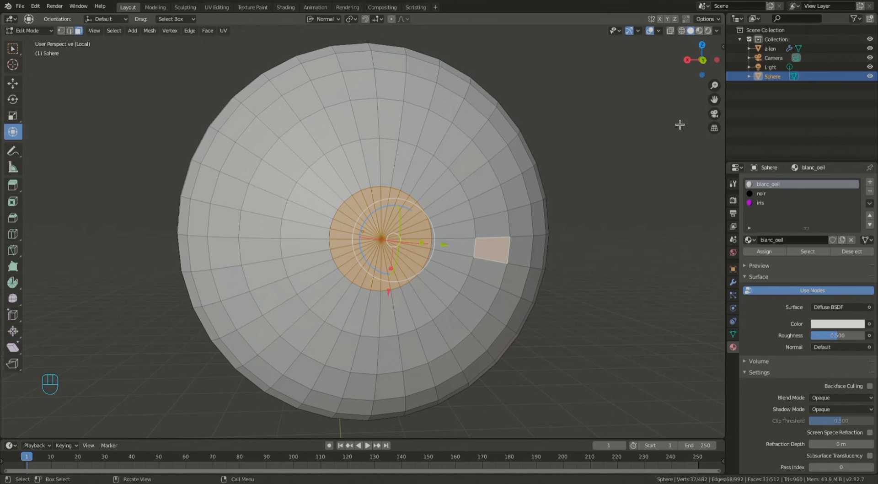
click(699, 33)
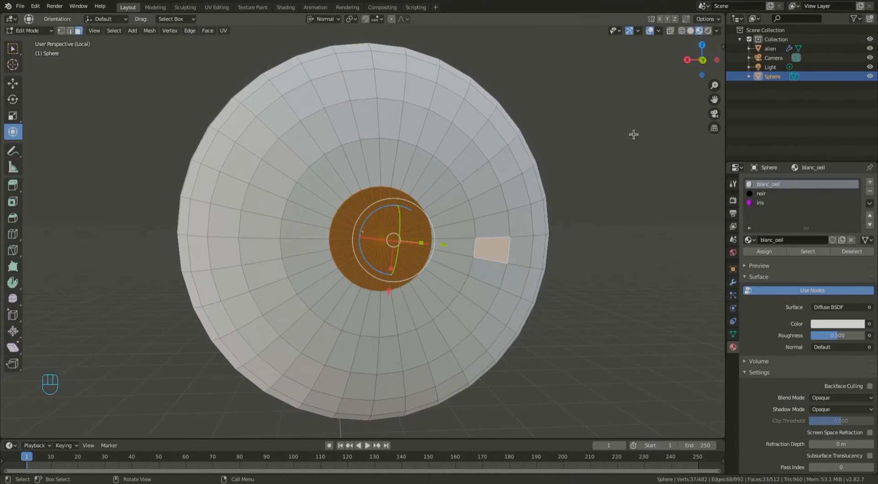
click(609, 151)
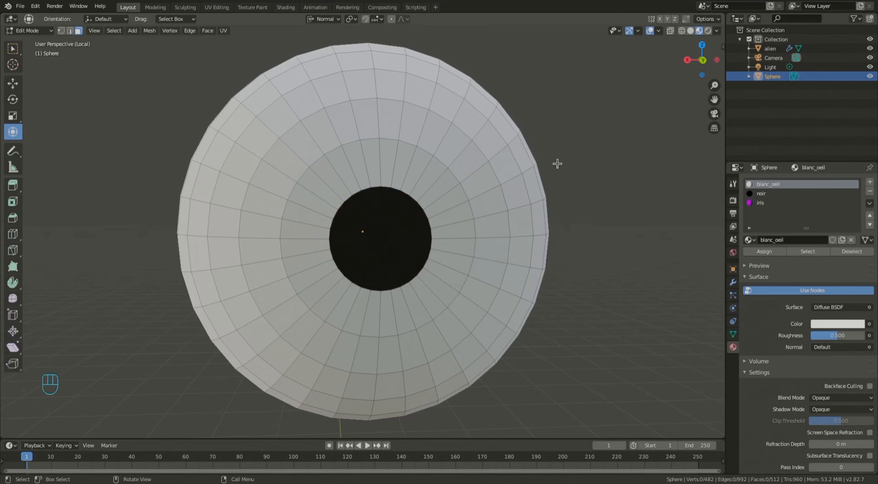
Step: Select the full ring of faces directly around the black pupil and assign the iris material to it
middle_drag(536, 180, 526, 161)
middle_drag(575, 177, 546, 212)
scroll(546, 211, up, 3)
scroll(451, 217, down, 2)
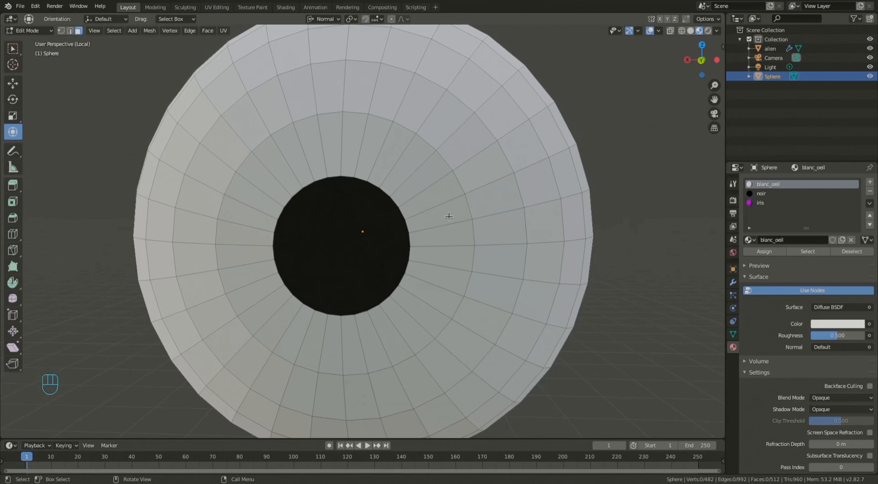
click(445, 217)
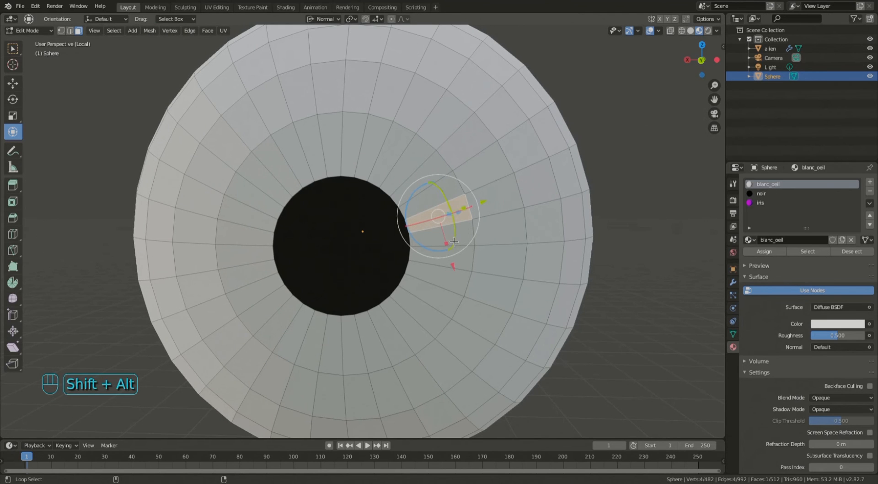
alt+shift+click(457, 244)
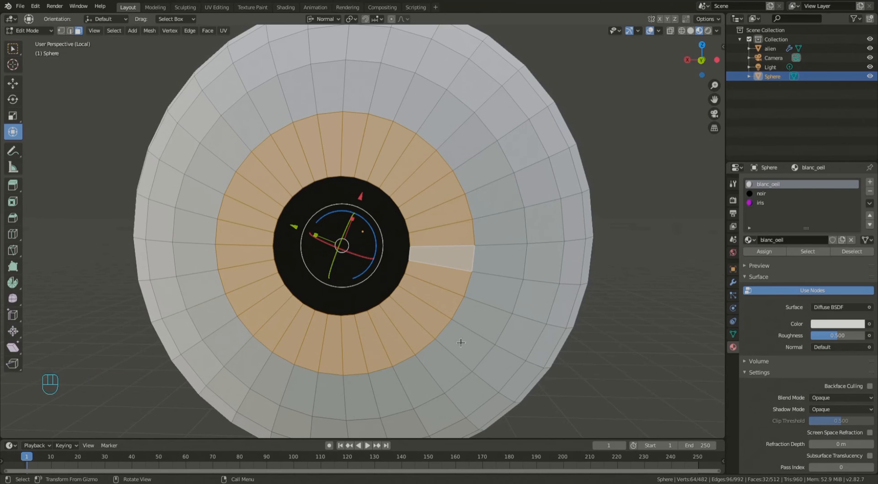
click(770, 202)
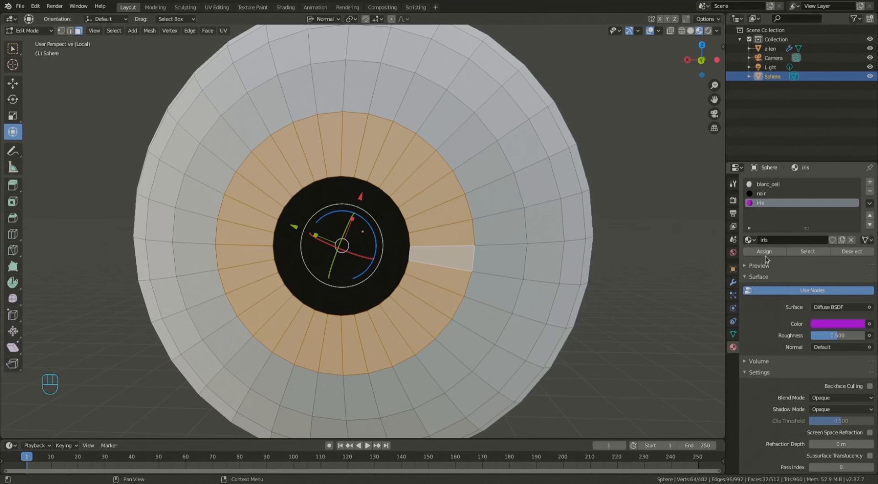
click(764, 252)
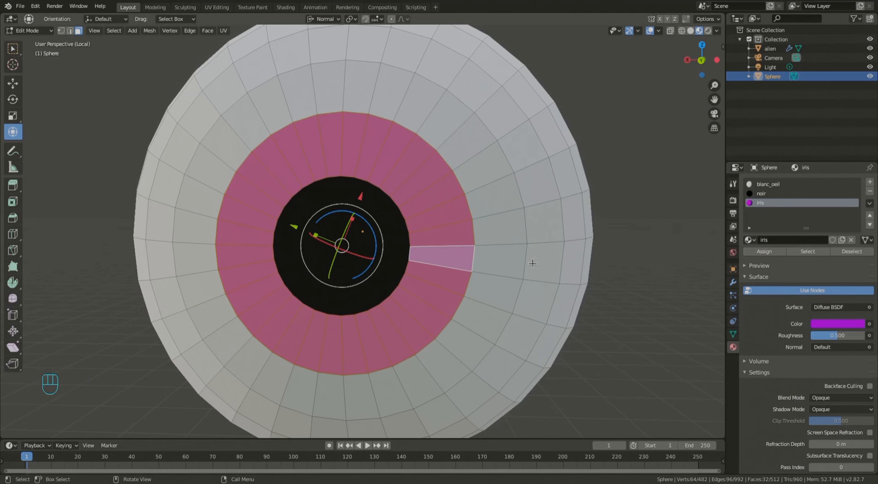
Step: Return to Object Mode and apply smooth shading to the eyeball
key(Tab)
scroll(270, 149, down, 3)
right_click(386, 162)
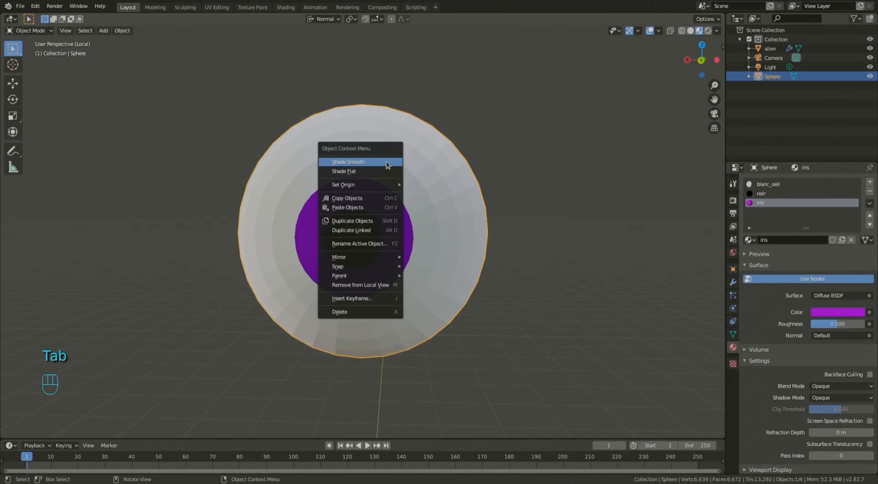
click(386, 164)
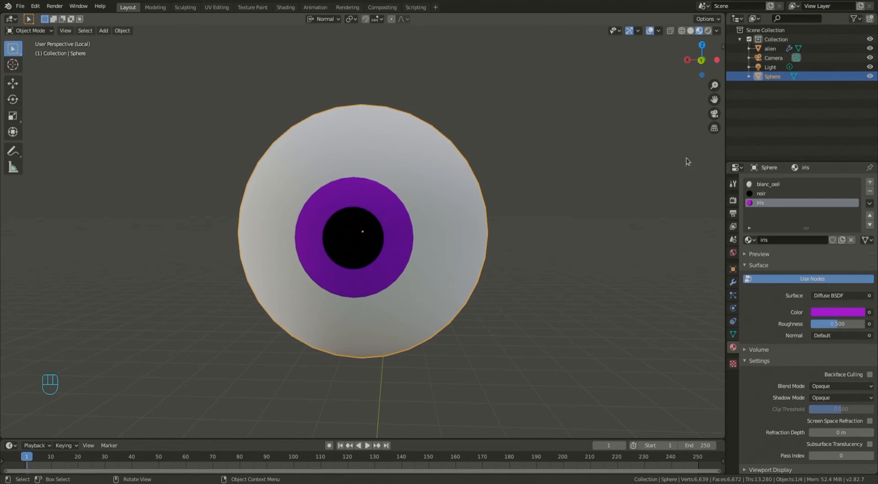
Step: Rename the Sphere object as oeil_d
double_click(768, 76)
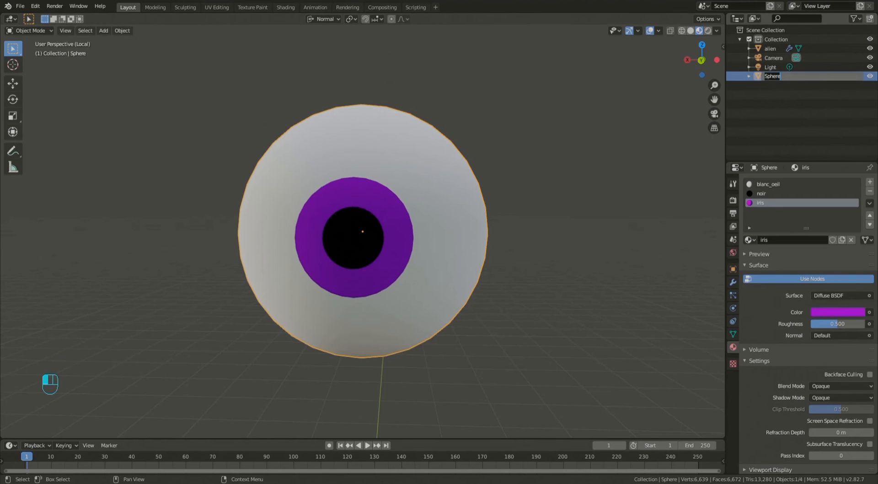
text(oeil_d)
key(Return)
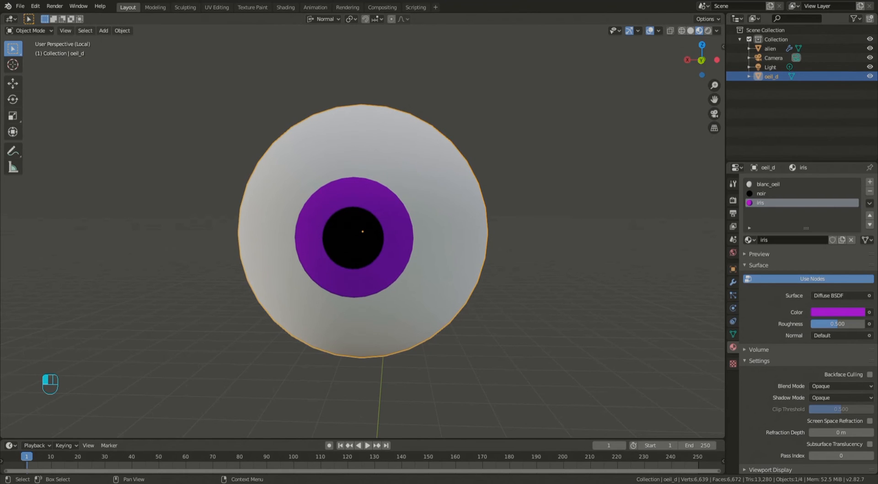
Step: Exit local view to bring back the whole alien and switch to the front view
scroll(335, 191, down, 1)
key(KP_Divide)
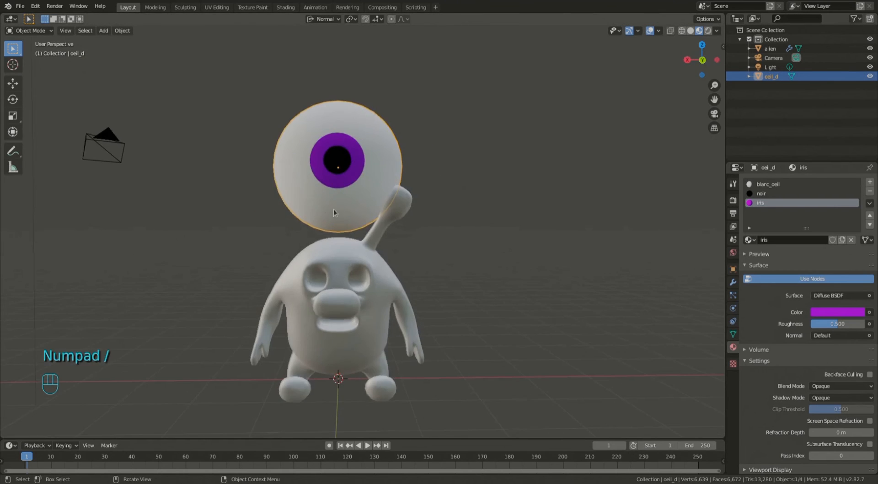
middle_drag(457, 228, 326, 148)
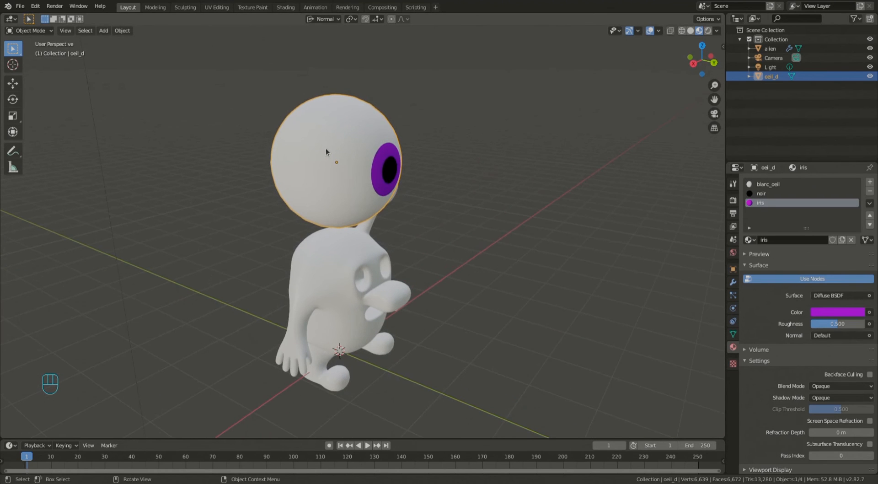
key(KP_1)
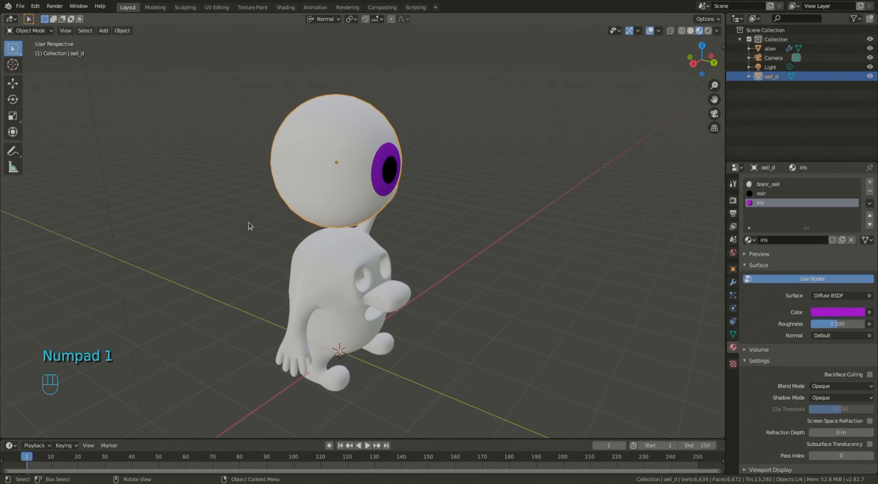
Step: Scale the oeil_d eyeball down in the right-side wireframe view to roughly the size of the eye socket
key(KP_1)
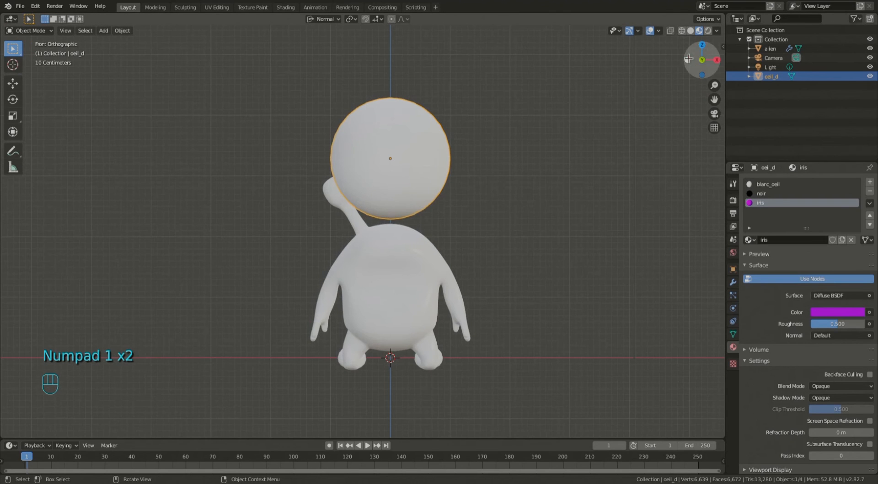
click(717, 60)
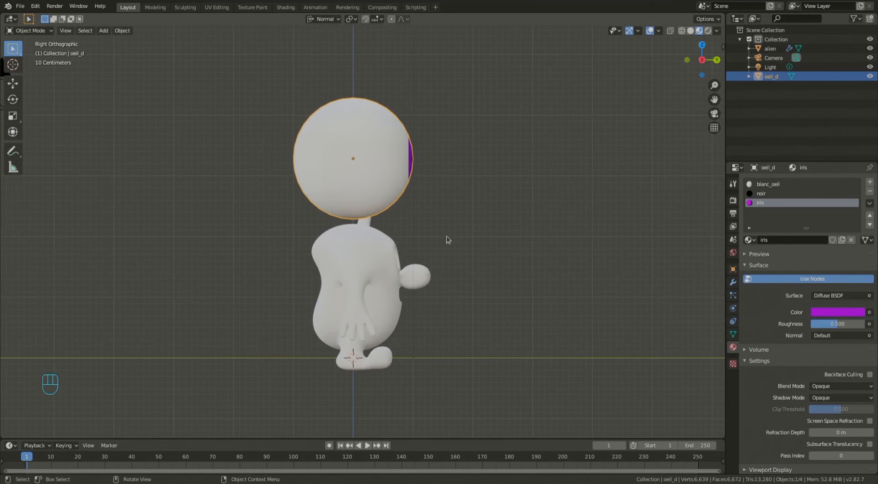
scroll(429, 257, up, 3)
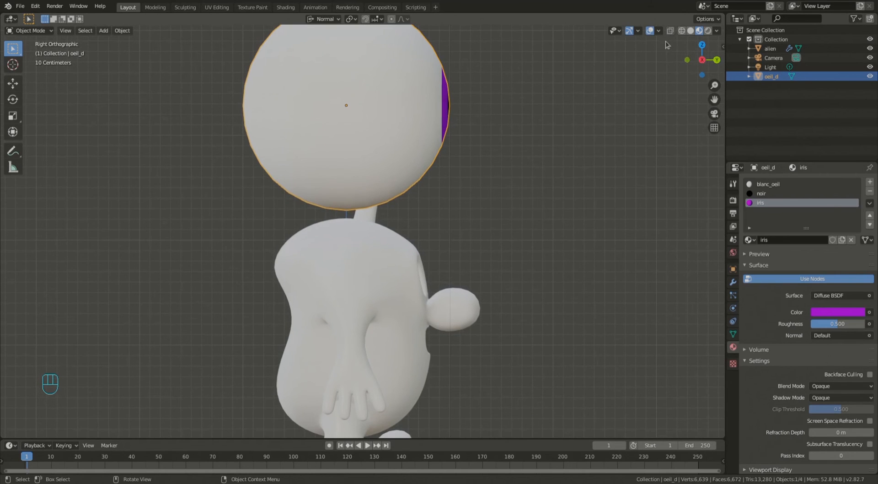
click(682, 31)
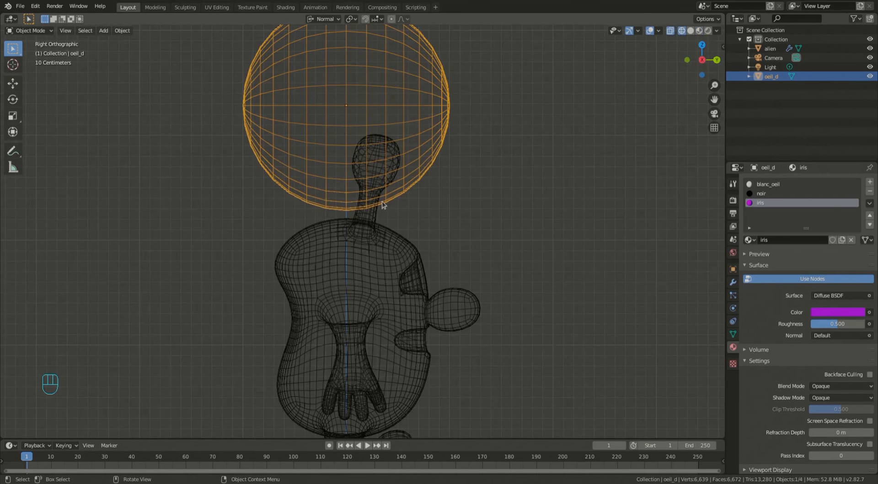
key(s)
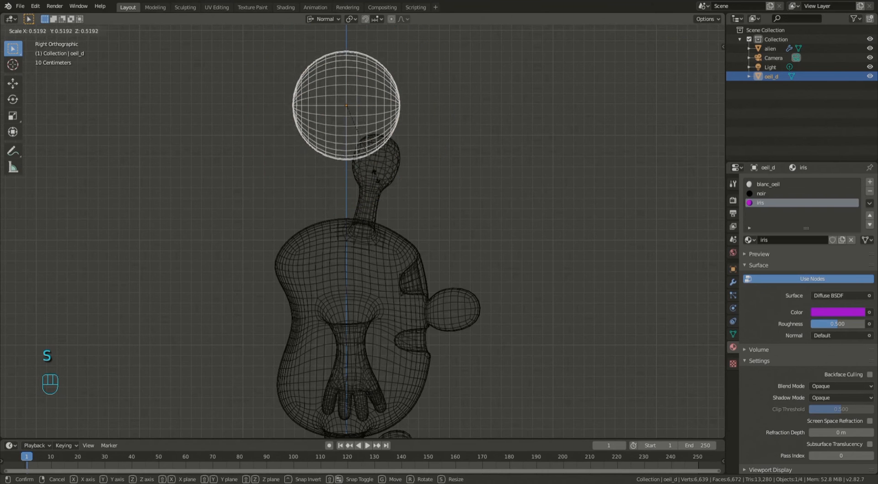
click(372, 113)
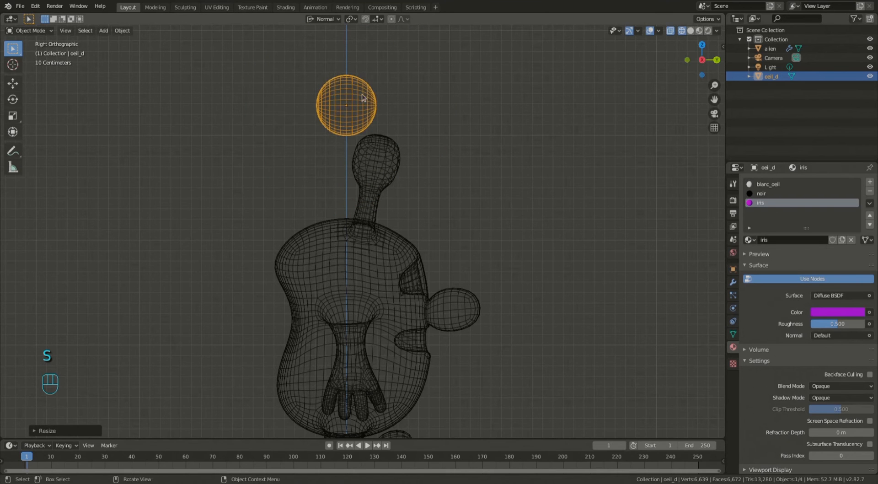
Step: Move the eyeball level with the eye socket, at about Y 0.646 m and Z 1.634 m, and shrink it further
key(g)
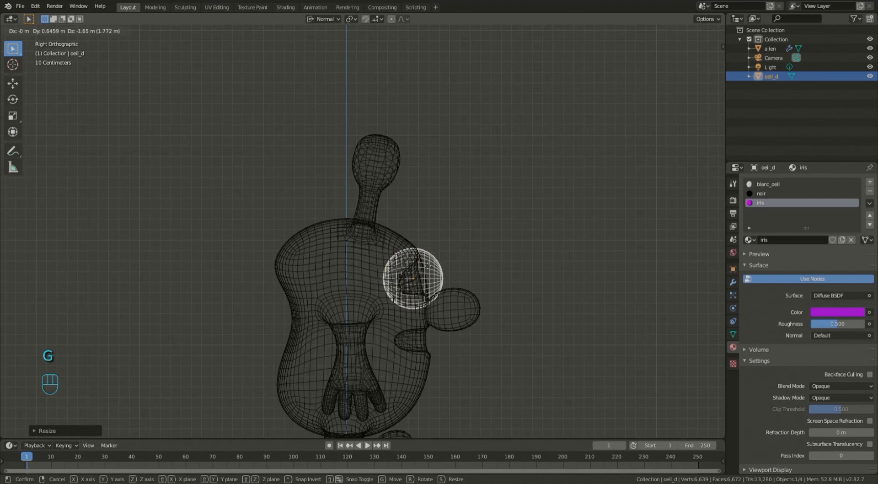
click(427, 273)
scroll(437, 281, up, 6)
shift+middle_drag(429, 242, 188, 94)
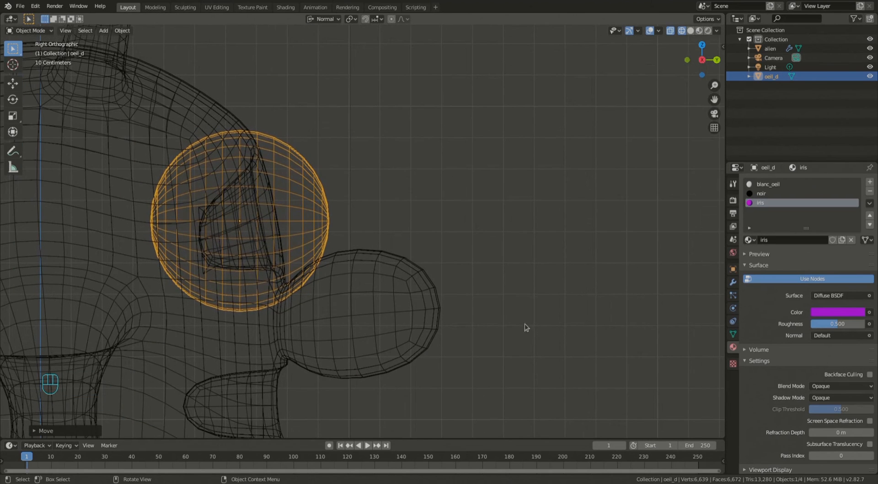
key(s)
click(414, 279)
Step: Use the Transform tool with Global orientation to move the eyeball along X from the face's centre into the socket of oeil_d's side
middle_drag(415, 279, 361, 148)
click(245, 211)
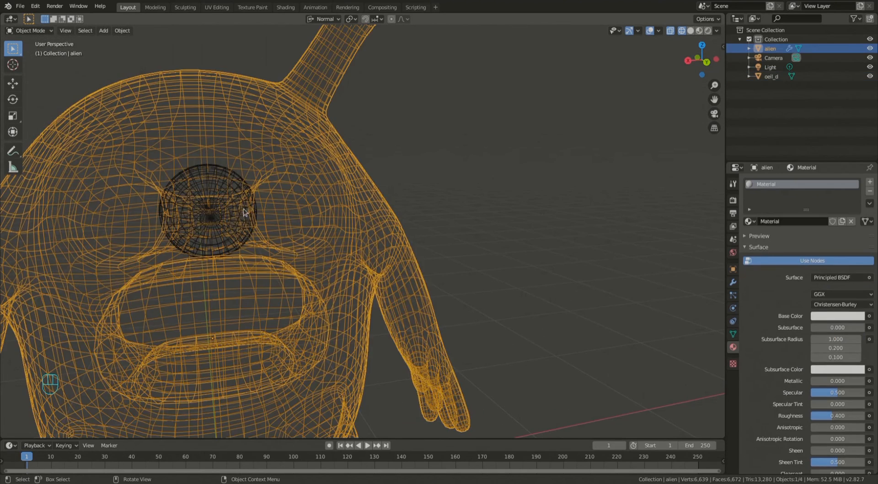
click(225, 219)
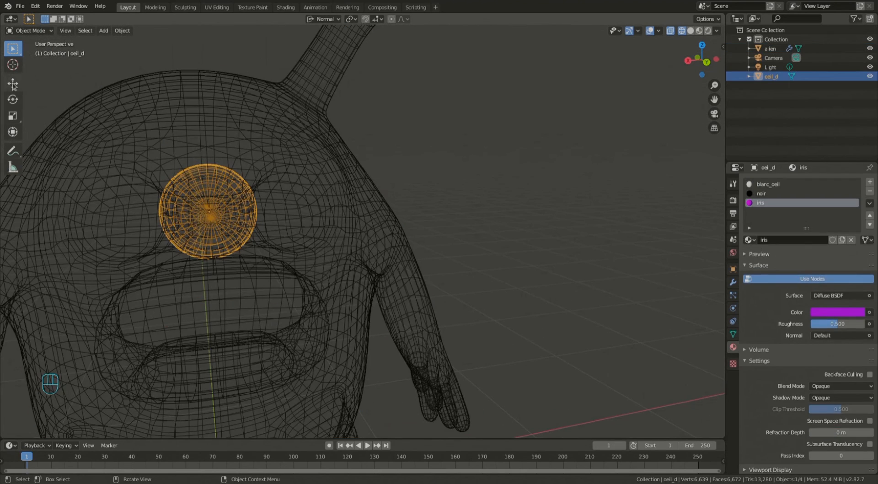
click(13, 132)
click(337, 19)
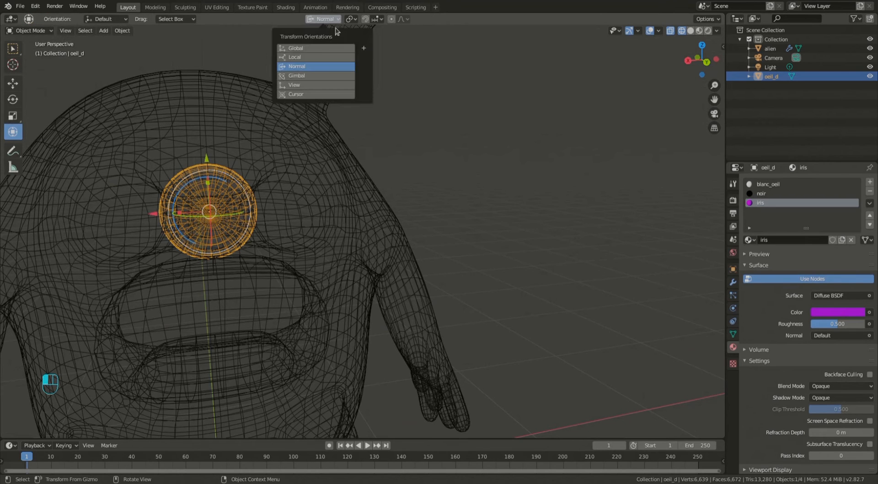
click(315, 48)
drag(152, 213, 71, 214)
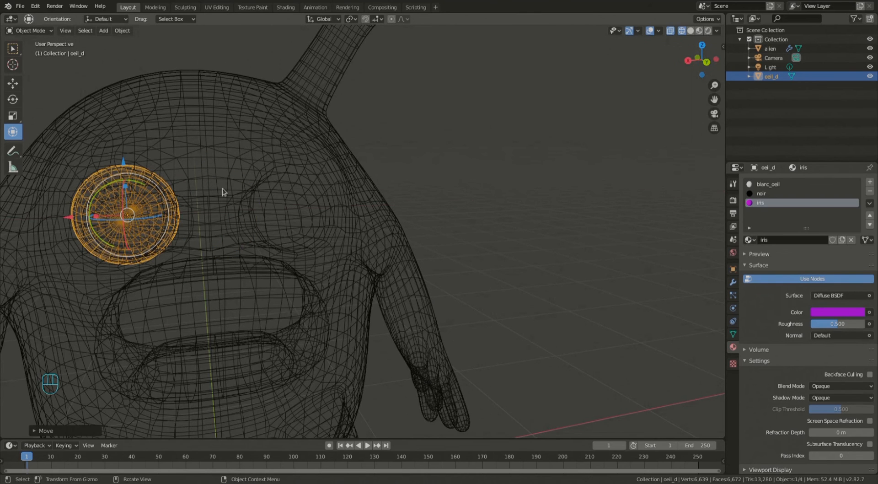
Step: In solid shading, shift the eyeball farther outward along X to about 0.318 m so it is centred in the socket
click(690, 30)
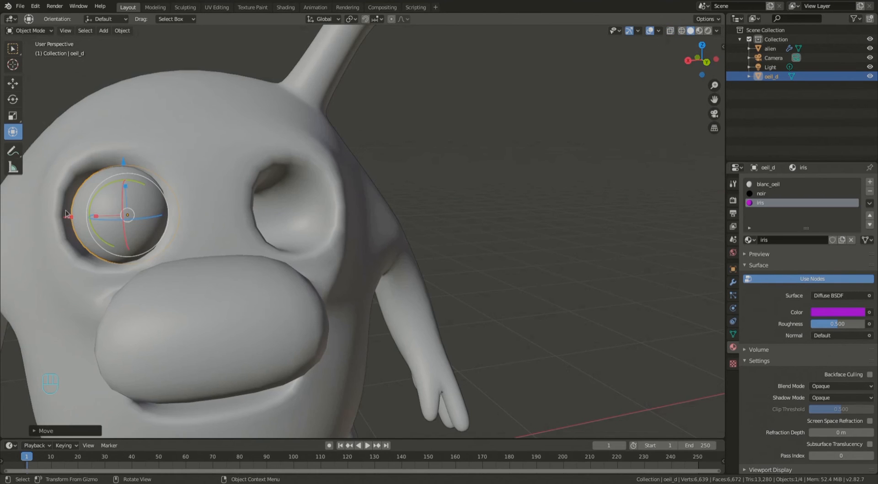
drag(68, 218, 50, 223)
scroll(328, 218, down, 3)
Step: Enlarge the eyeball to a scale of about 0.188 to fill the socket and check the fit in material preview shading
middle_drag(328, 218, 396, 230)
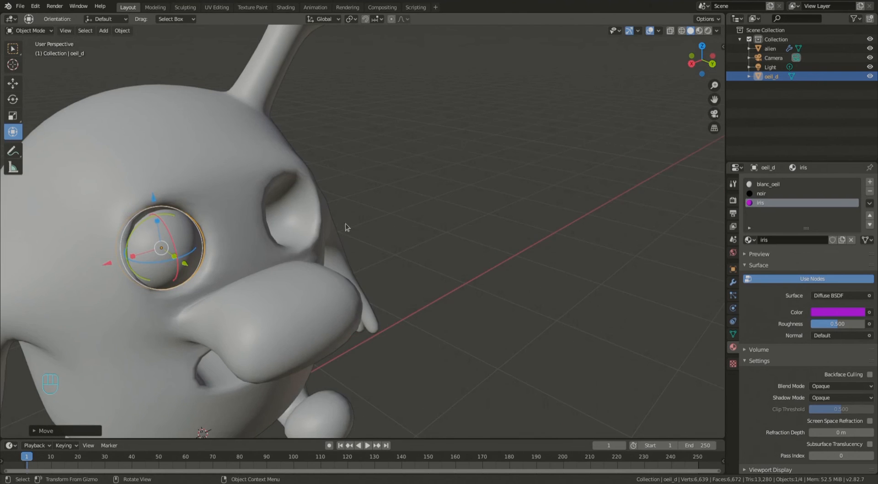
key(s)
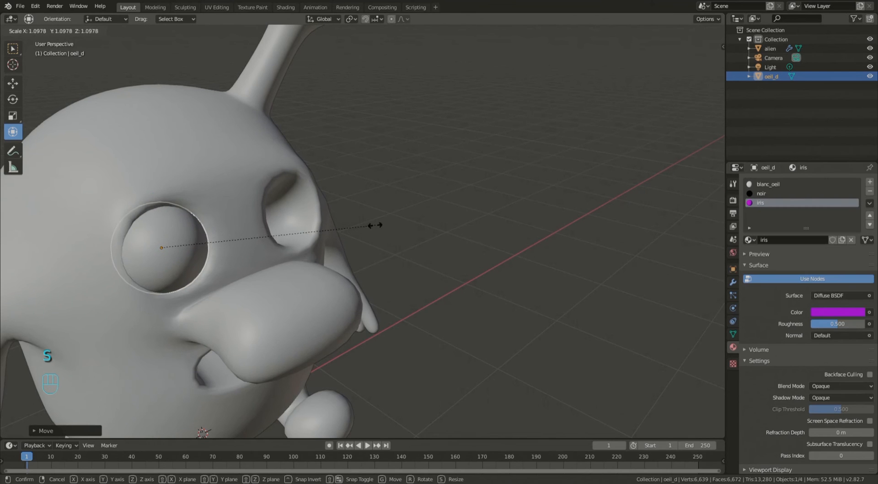
click(374, 228)
middle_drag(374, 228, 268, 160)
click(699, 31)
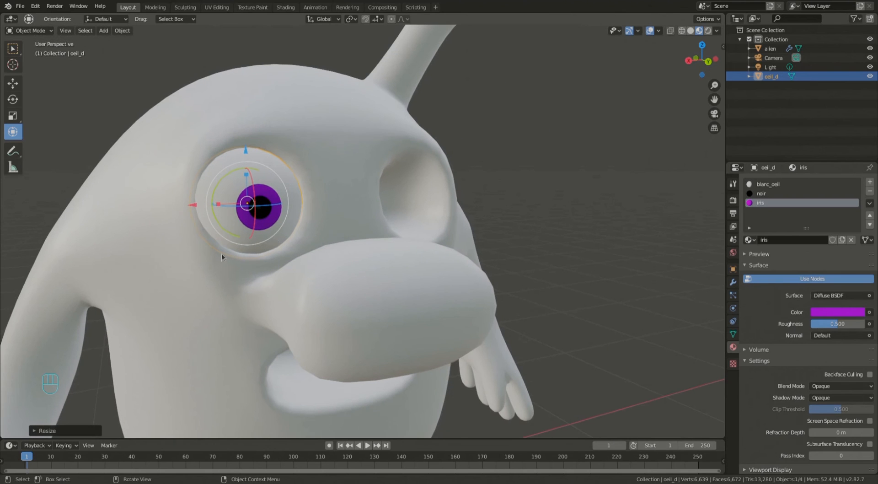
middle_drag(379, 168, 487, 225)
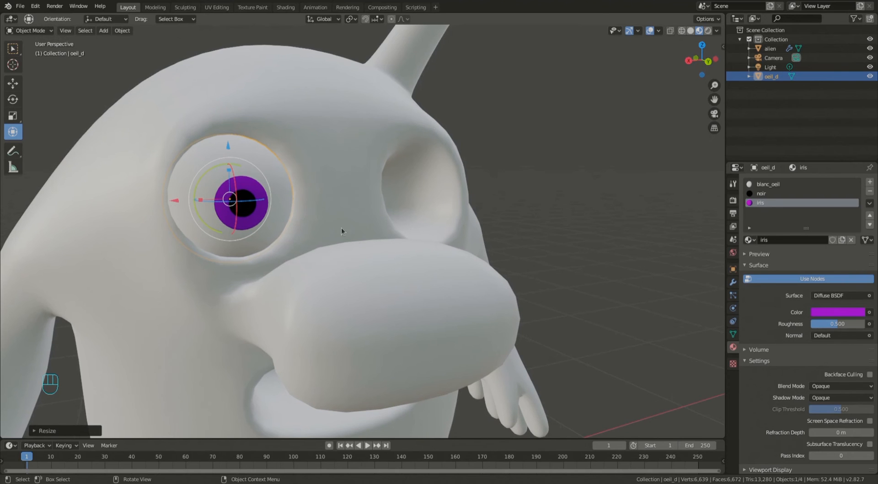
scroll(346, 225, down, 3)
middle_drag(332, 171, 376, 230)
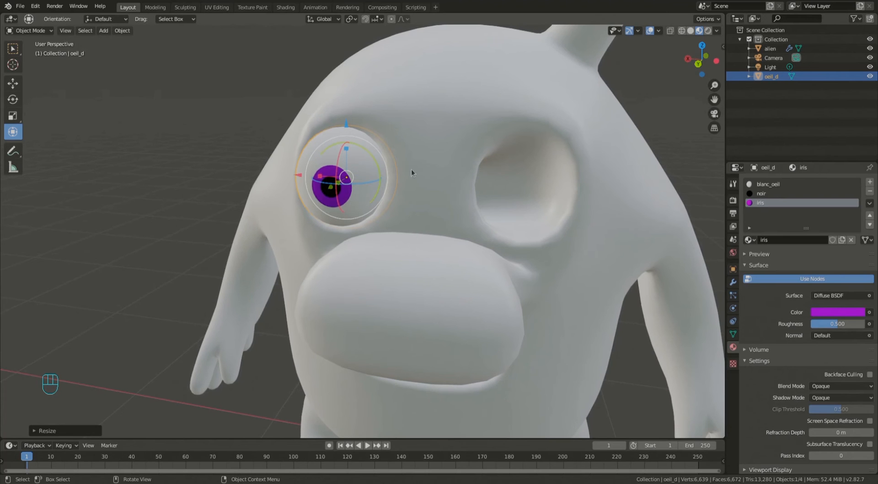
scroll(413, 168, down, 2)
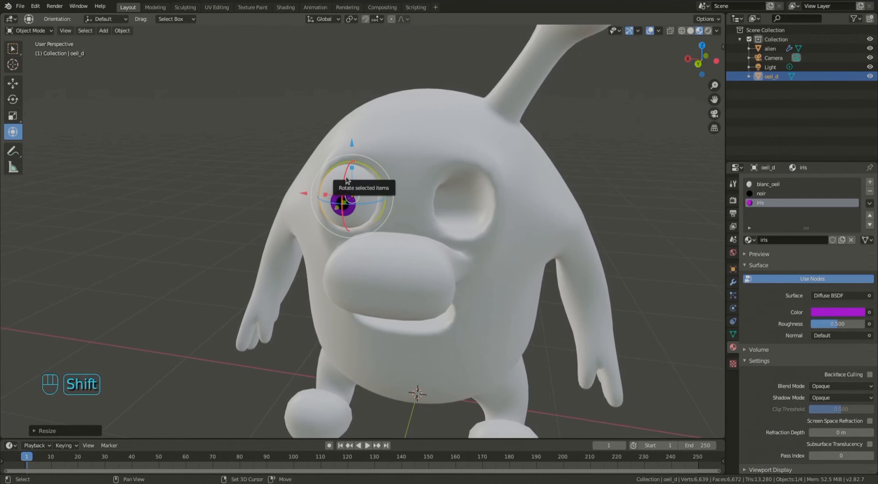
Step: Duplicate the eyeball in place and rename the copy oeil_g
key(shift+d)
right_click(693, 120)
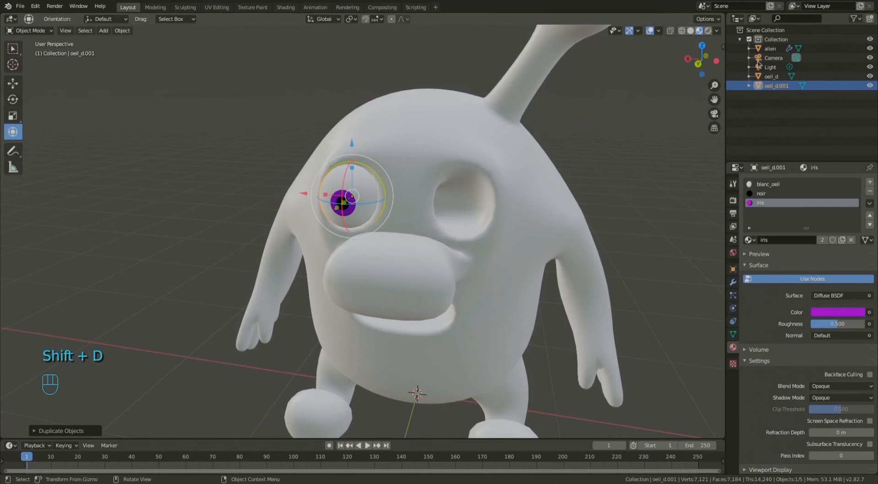
double_click(807, 87)
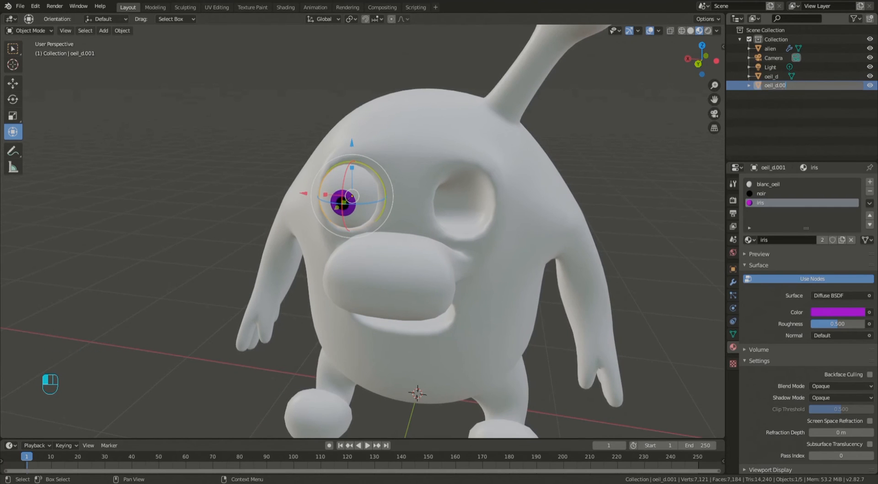
key(BackSpace)
key(BackSpace)
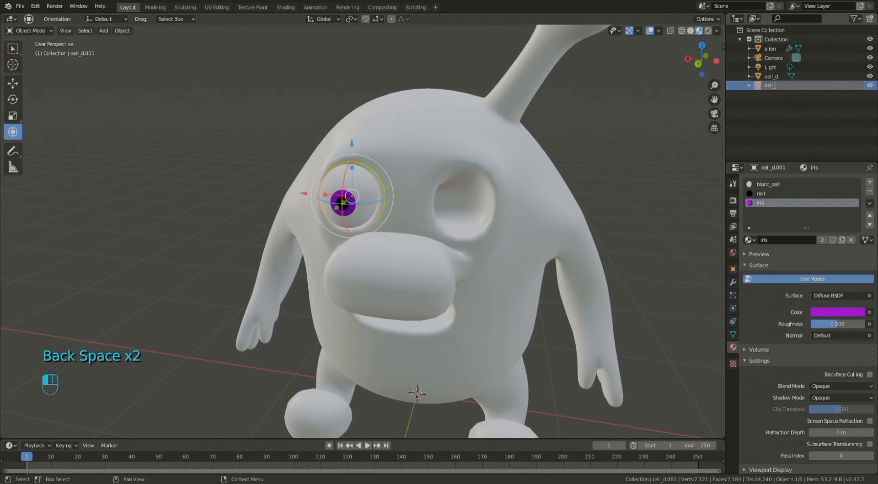
text(g)
key(Return)
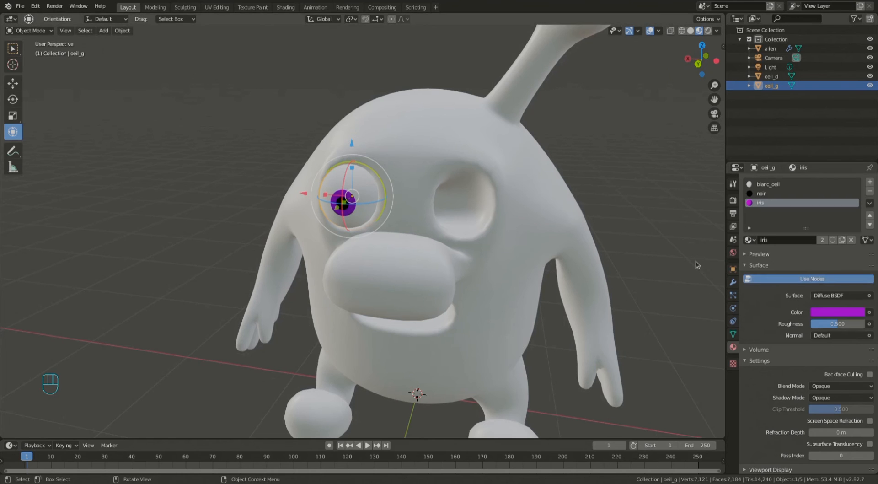
Step: Set the Location X of oeil_g to -0.31846 m to place it in the opposite socket, and deselect it
click(733, 269)
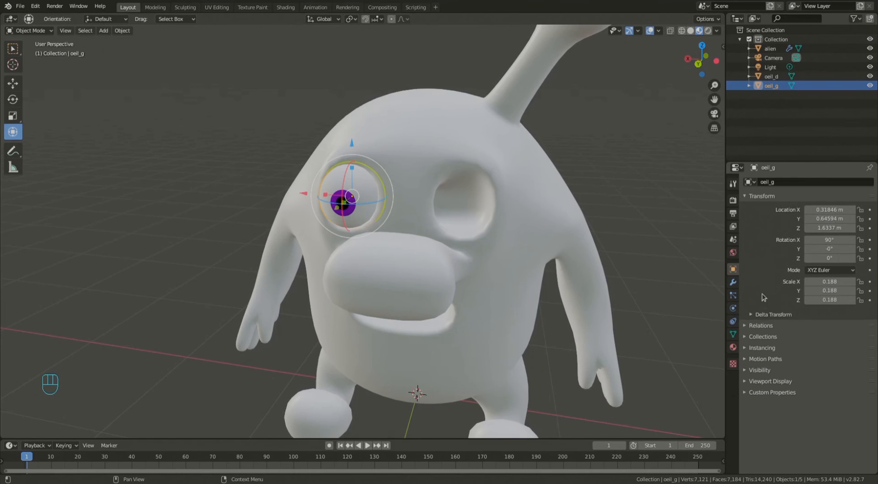
click(814, 212)
click(805, 211)
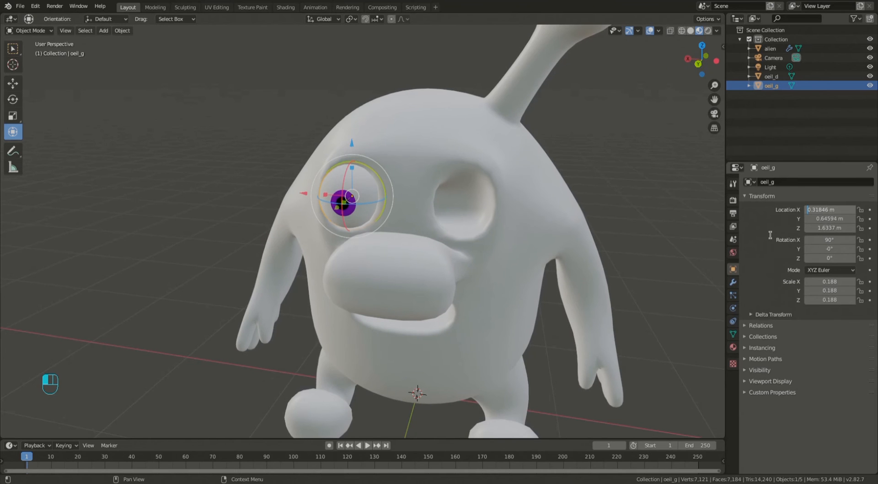
text(-)
key(Return)
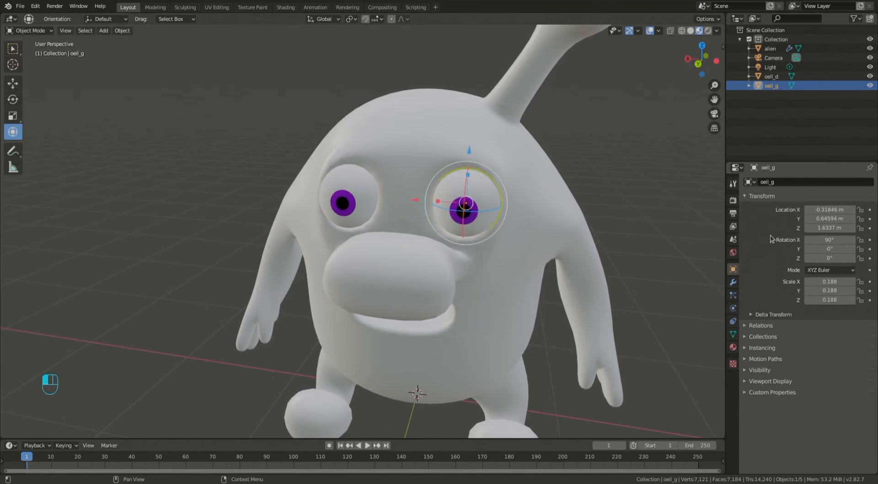
click(153, 247)
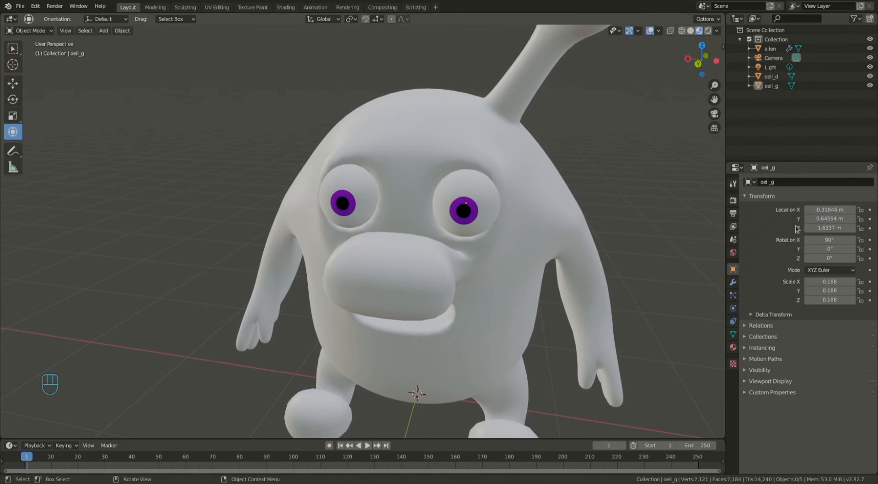
middle_drag(343, 192, 457, 185)
scroll(536, 279, up, 2)
scroll(539, 265, down, 2)
middle_drag(480, 245, 418, 224)
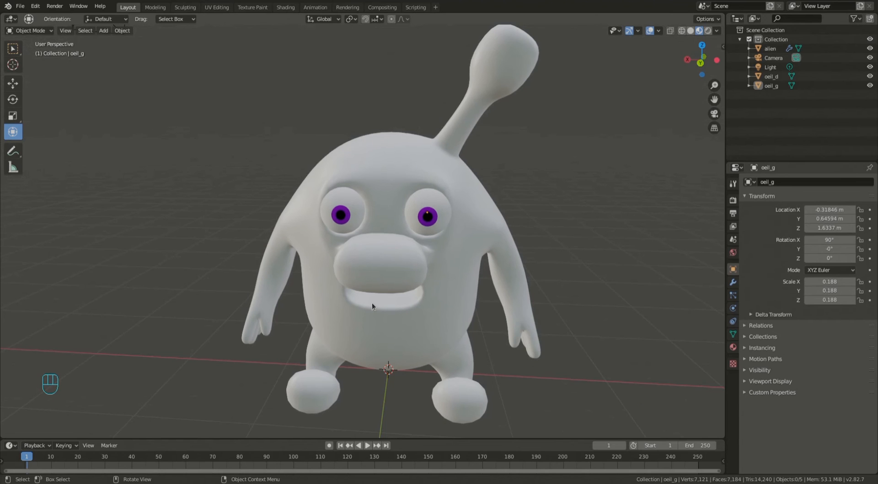
Step: Select the alien body and isolate it in local view in Edit Mode
click(449, 315)
key(g)
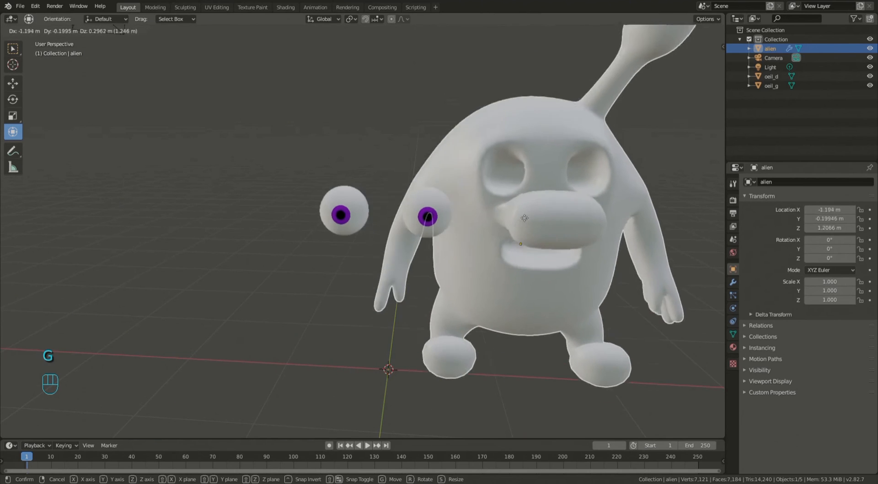
right_click(334, 271)
scroll(311, 216, up, 2)
middle_drag(310, 217, 331, 243)
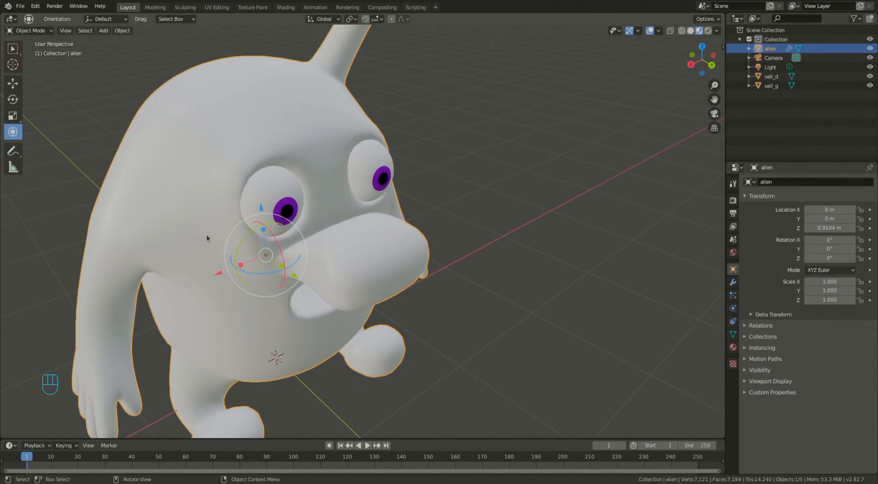
key(Tab)
key(KP_Divide)
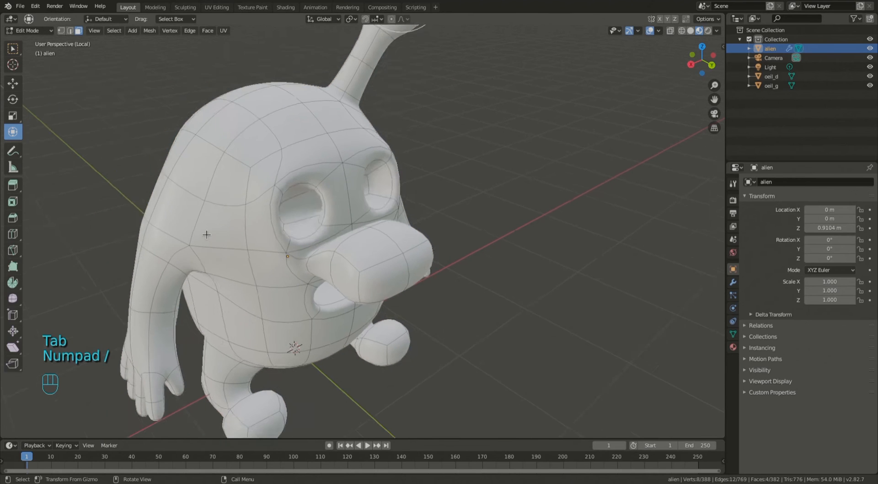
Step: Select three vertices inside the alien's oeil_d eye socket: two on the inner back edge and one on the upper outer rim
scroll(329, 269, up, 4)
middle_drag(369, 263, 342, 248)
middle_drag(257, 179, 179, 6)
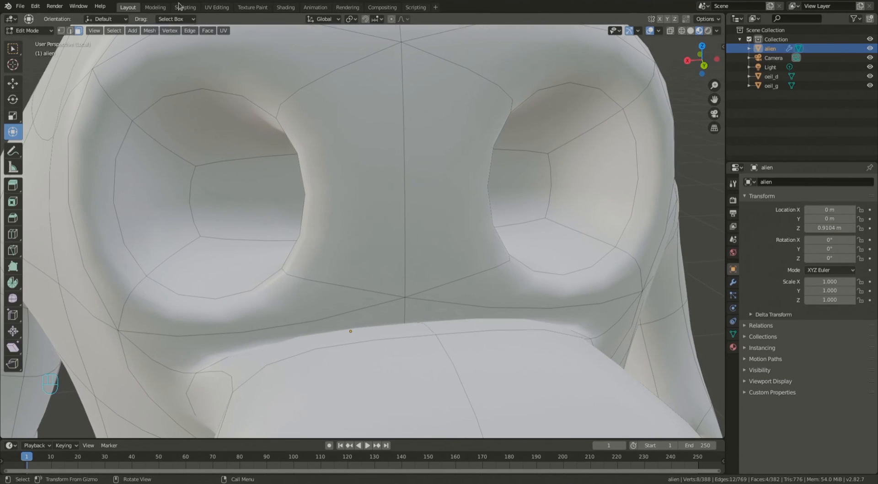
click(61, 31)
click(192, 171)
key(shift)
shift+click(200, 236)
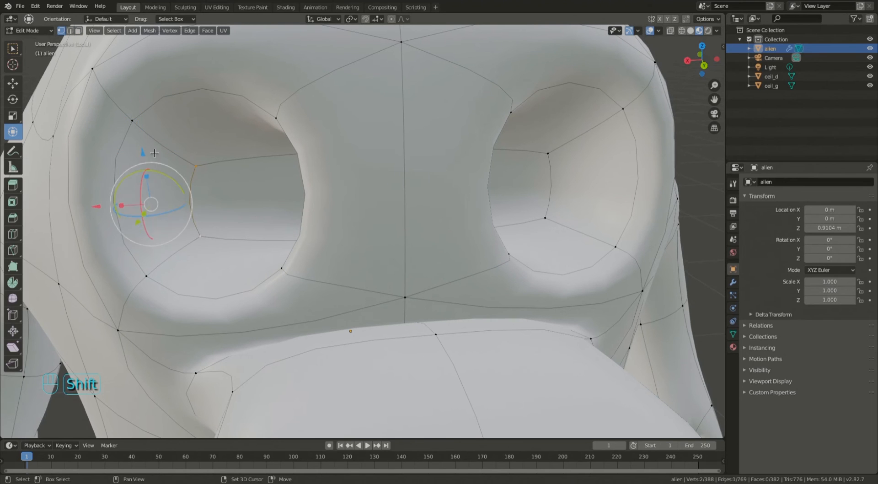
shift+click(131, 121)
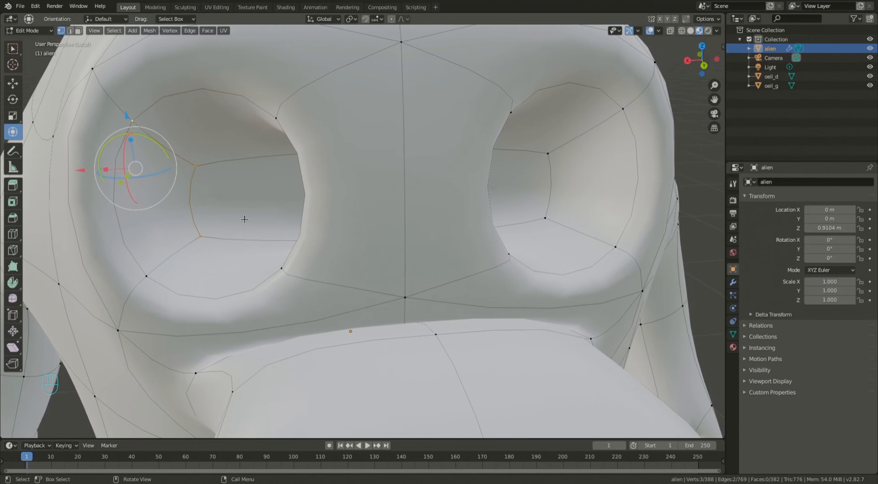
Step: Return to Object Mode and leave local view to bring both eyeballs back
scroll(244, 226, down, 5)
middle_drag(268, 230, 303, 224)
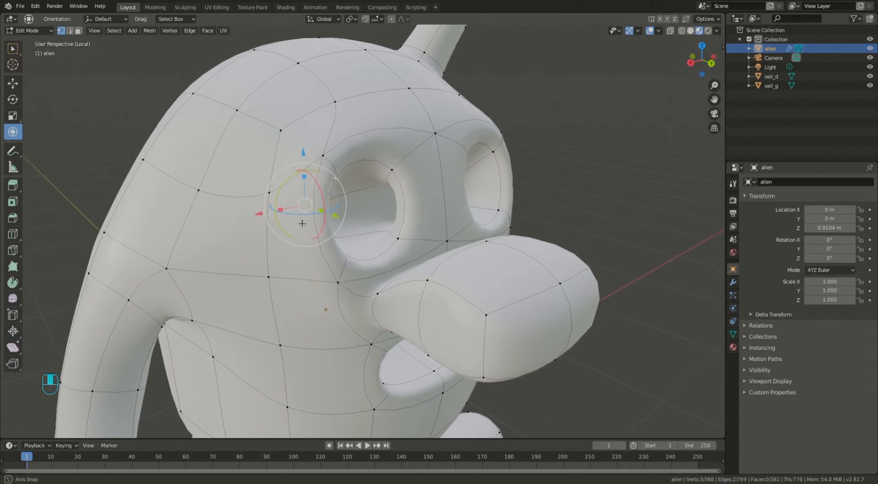
key(Tab)
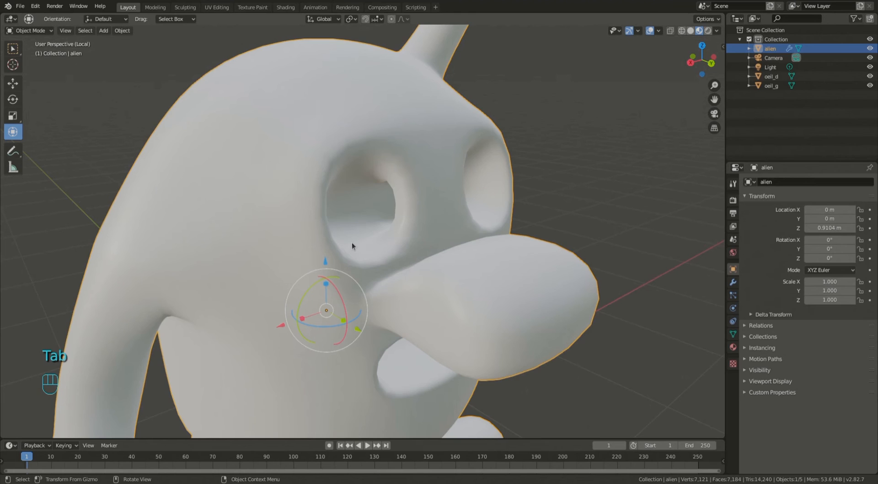
key(KP_Divide)
scroll(345, 237, up, 2)
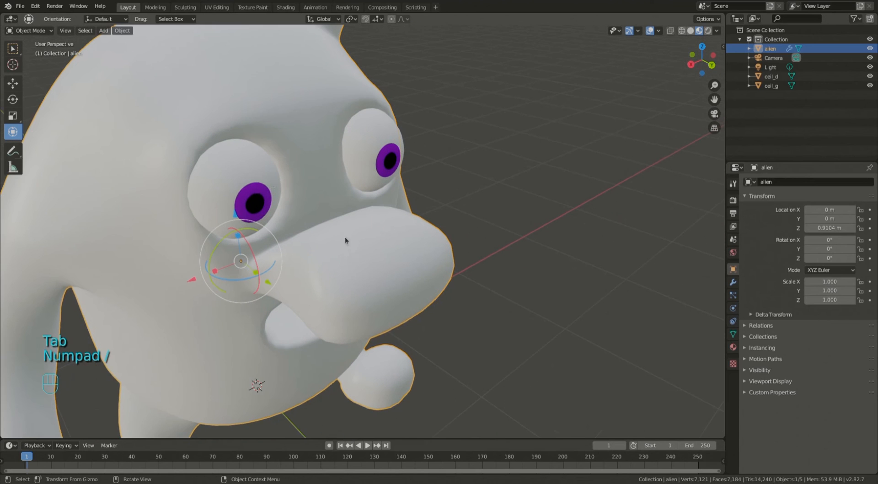
Step: Parent oeil_d to the alien's three selected socket vertices with Make Vertex Parent and return to Object Mode
click(260, 176)
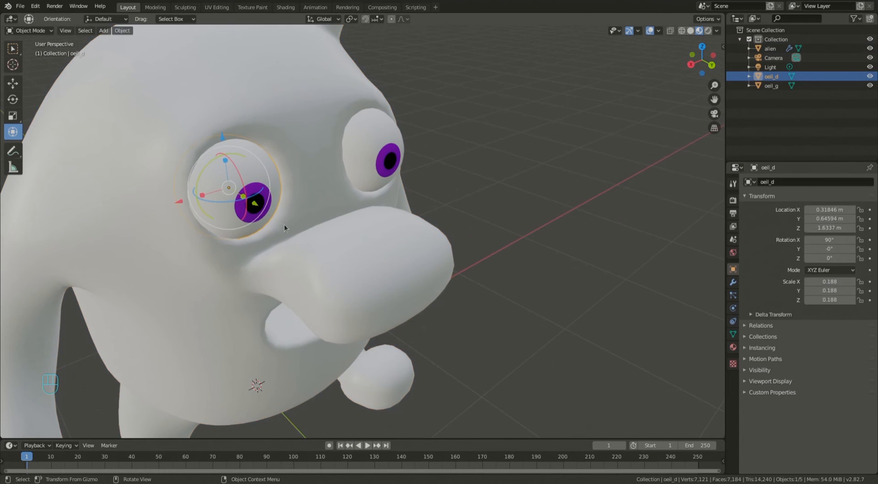
key(shift)
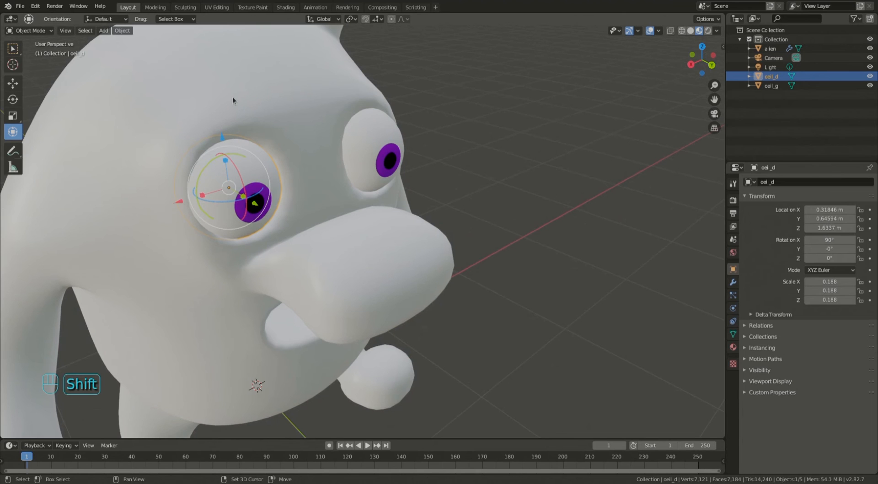
shift+click(233, 98)
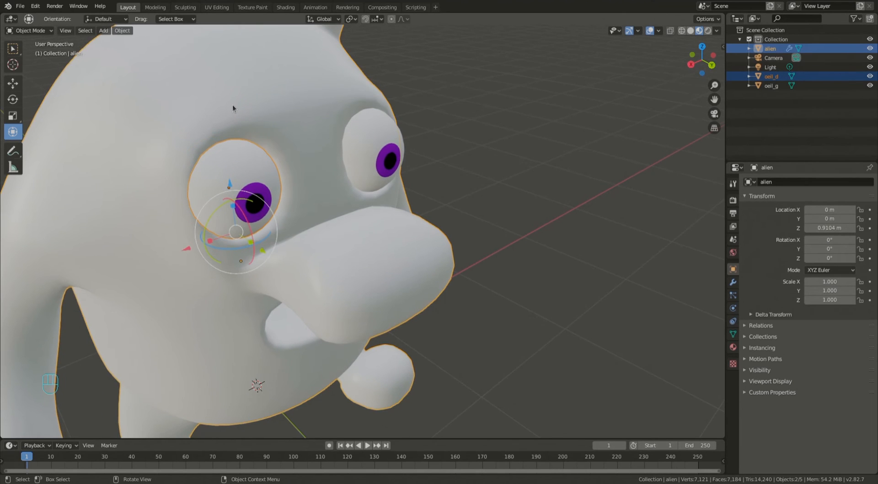
scroll(232, 104, down, 2)
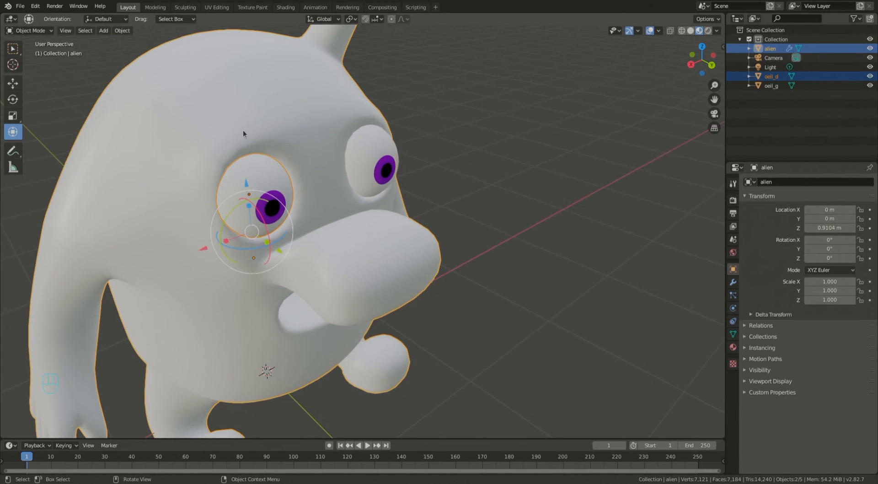
key(Tab)
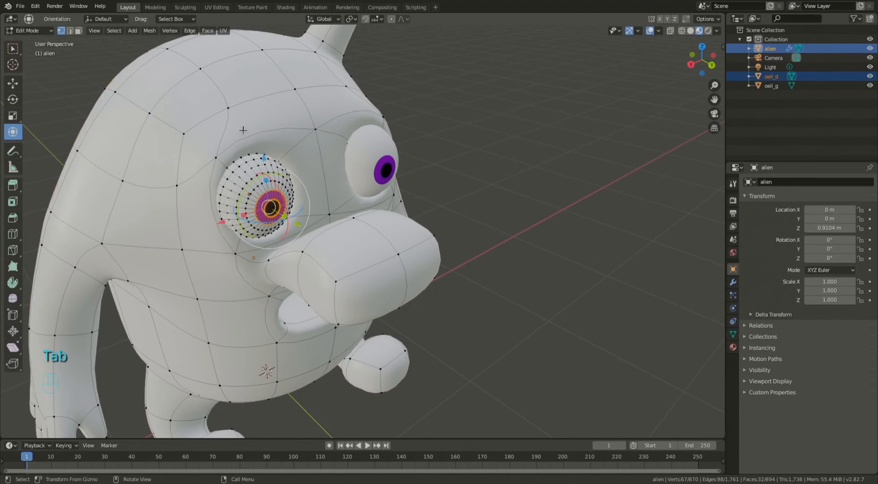
key(ctrl)
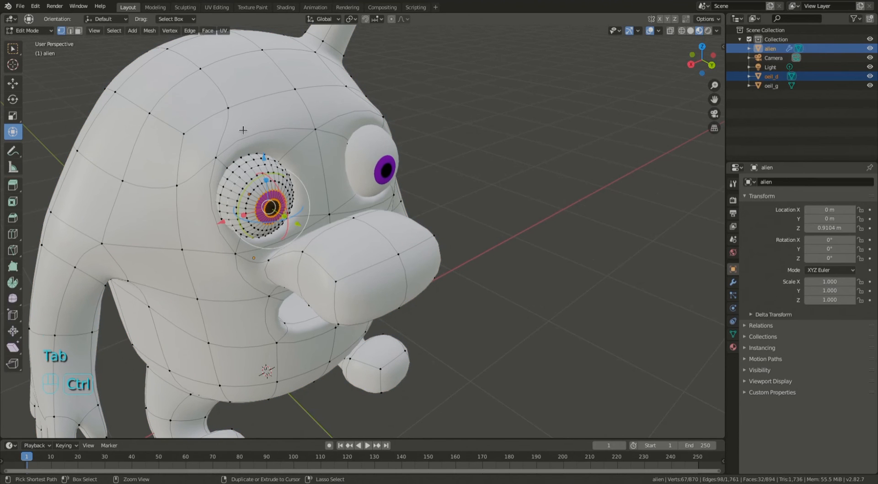
key(ctrl+p)
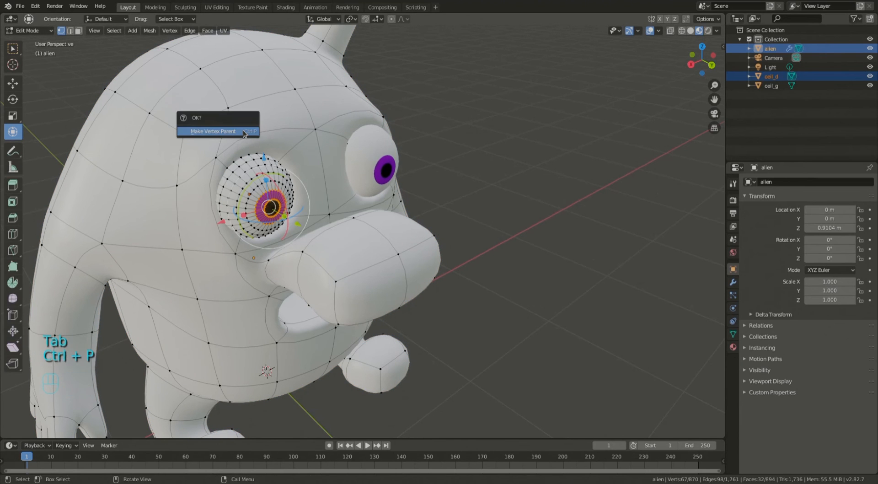
click(214, 131)
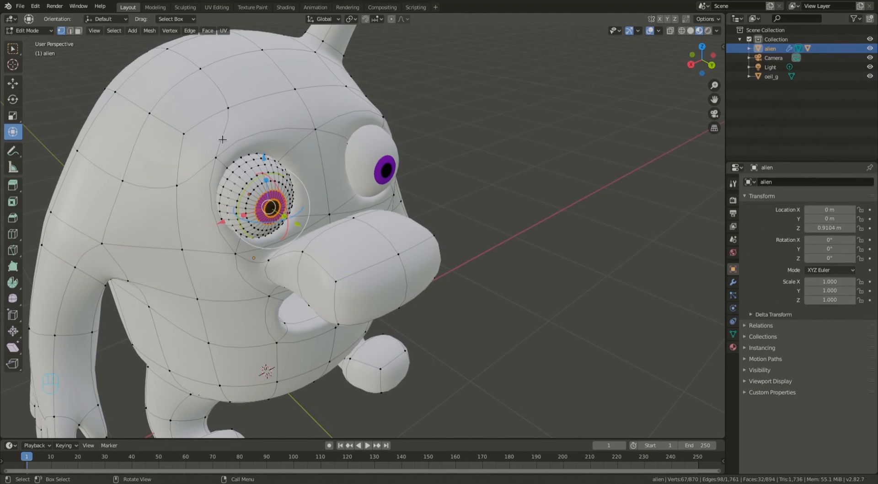
key(Tab)
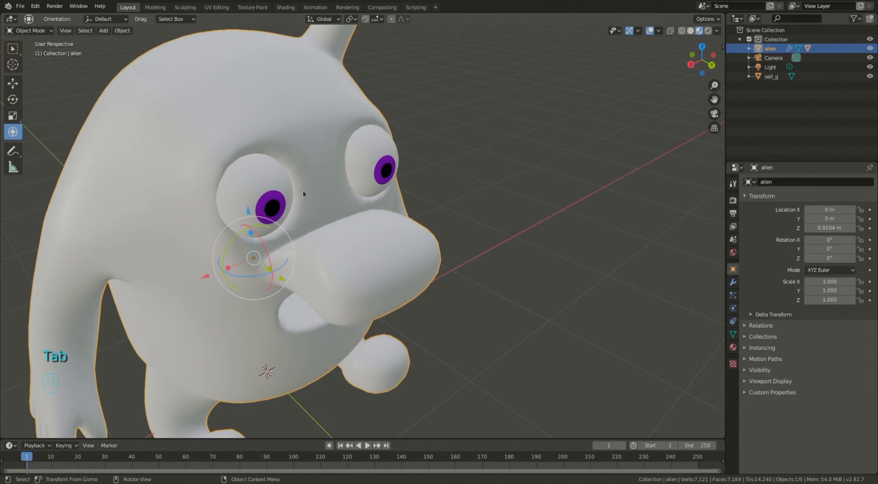
Step: Try rotating the alien to test whether oeil_d follows, and undo the rotation
drag(248, 279, 173, 295)
key(ctrl+z)
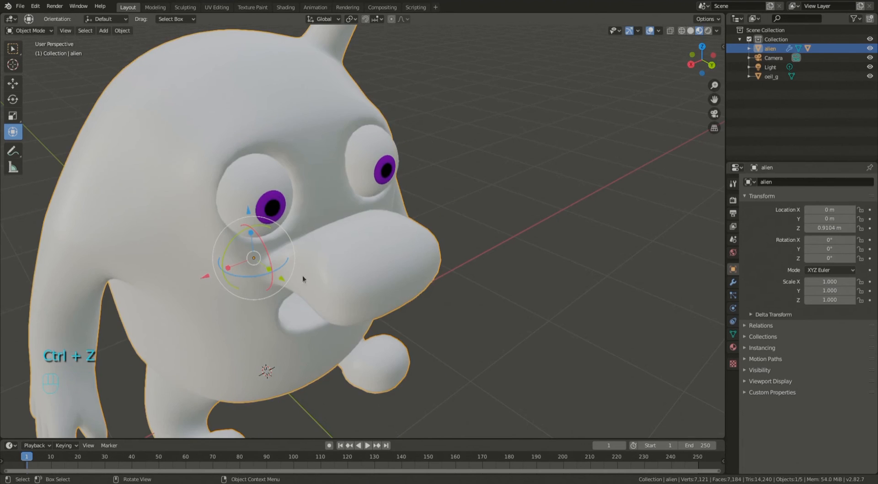
Step: Isolate the alien in Edit Mode and select the matching three vertices inside the oeil_g eye socket
key(Tab)
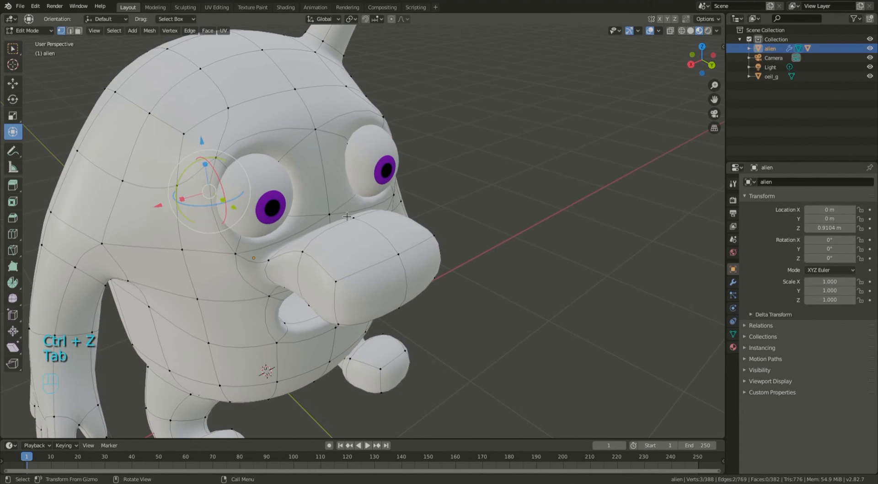
key(KP_Divide)
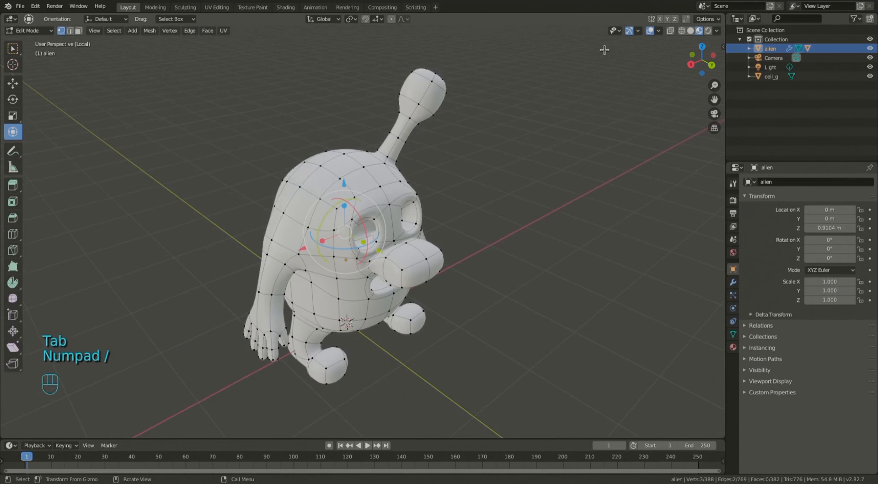
middle_drag(517, 196, 409, 247)
scroll(409, 248, up, 5)
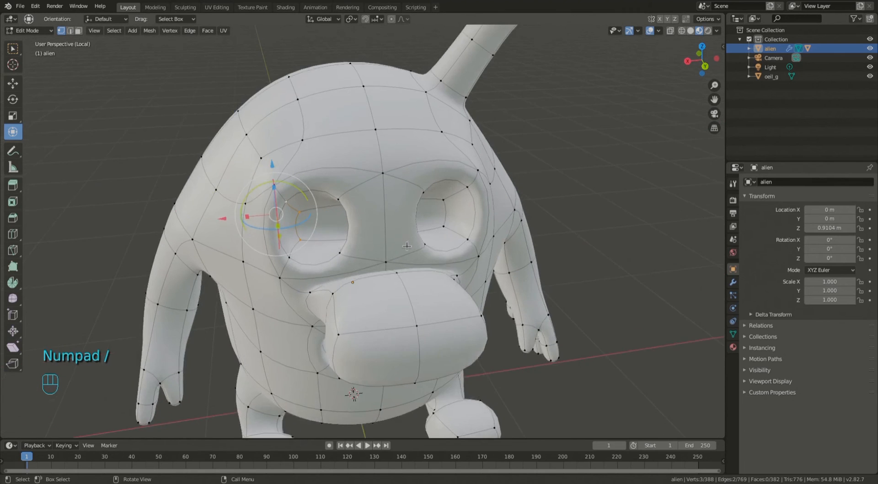
middle_drag(452, 218, 499, 190)
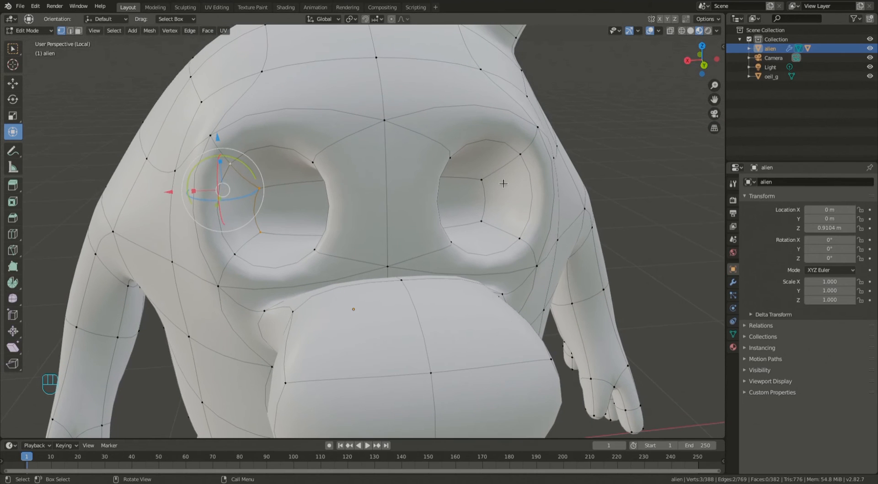
click(503, 170)
shift+click(483, 222)
shift+click(521, 155)
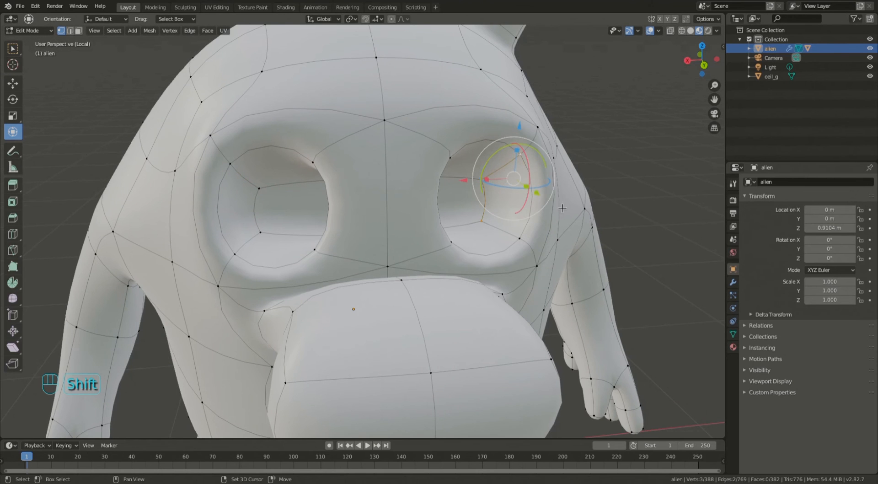
middle_drag(521, 157, 556, 204)
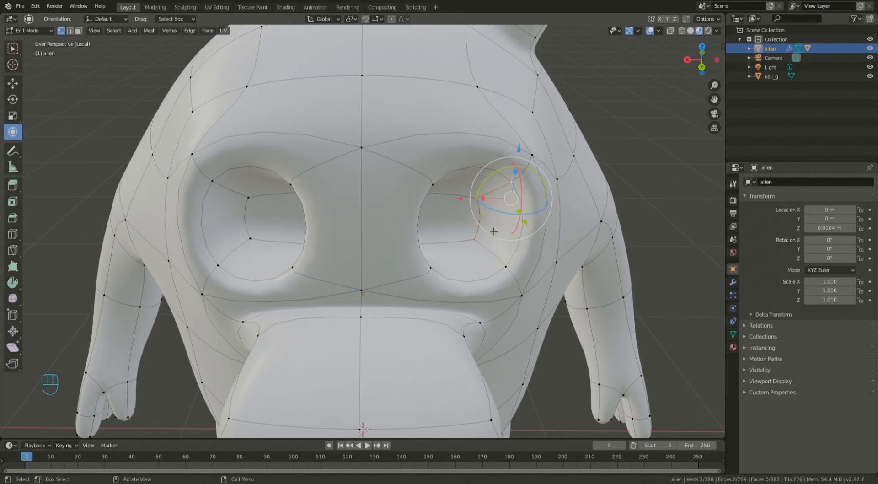
mouse_move(498, 227)
middle_down()
mouse_move(508, 224)
mouse_move(492, 222)
middle_up()
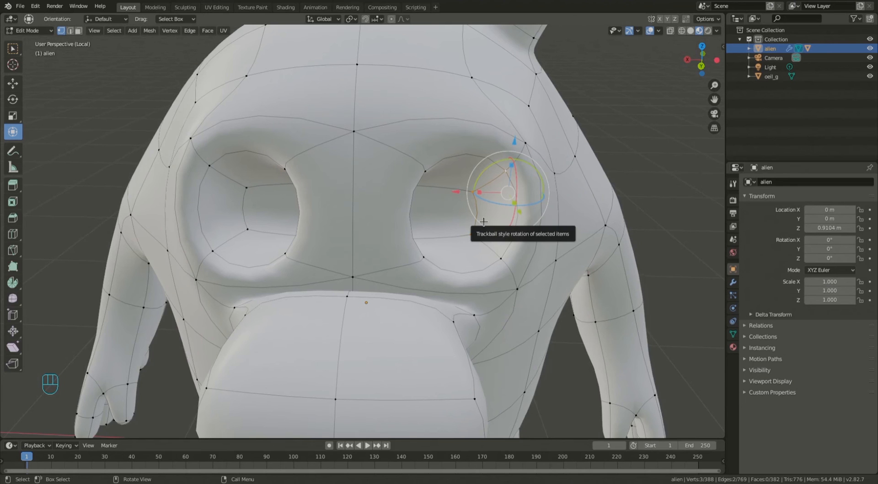
Step: Bring back the full scene and parent oeil_g to the alien's selected socket vertices with Make Vertex Parent
key(Tab)
scroll(352, 248, down, 5)
key(KP_Divide)
click(369, 176)
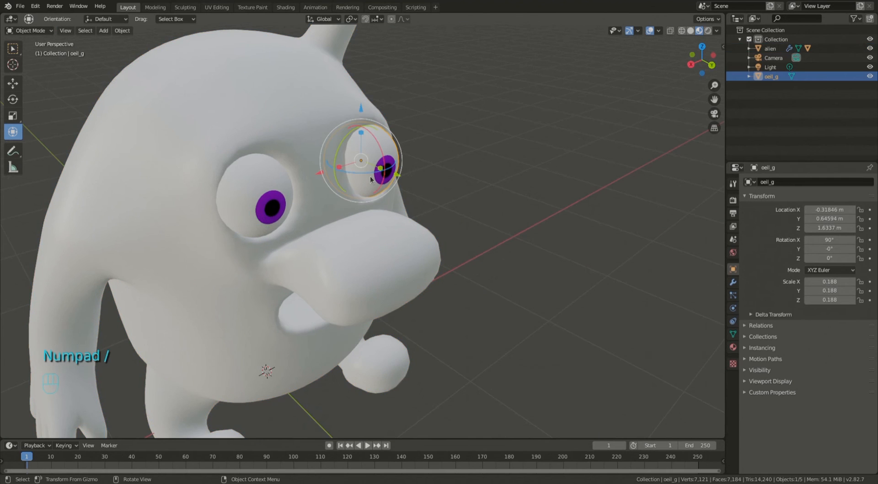
shift+click(308, 83)
key(Tab)
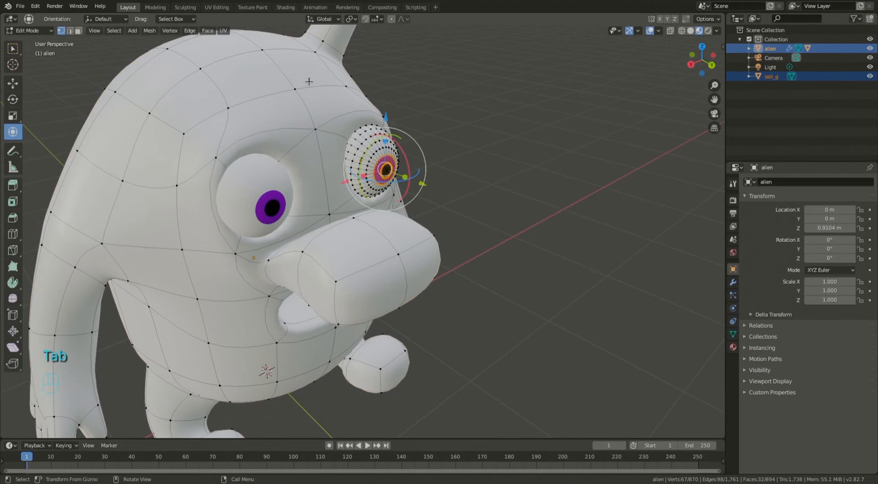
key(ctrl+p)
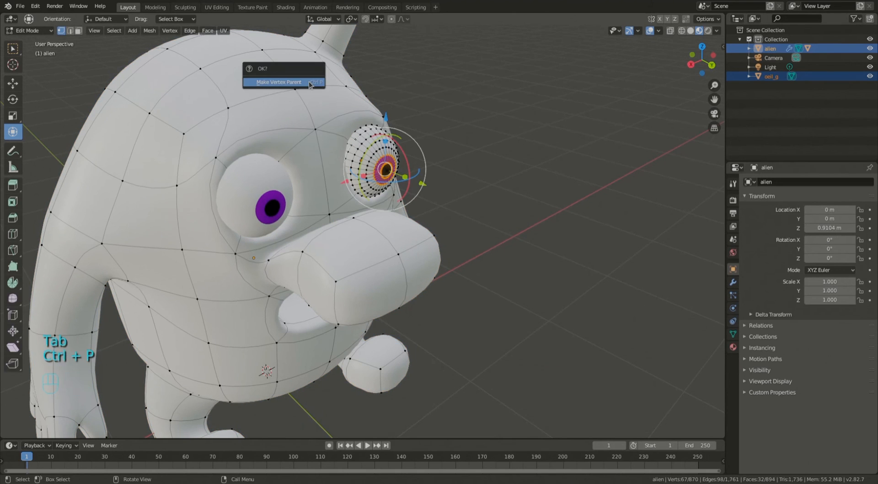
click(292, 82)
key(Tab)
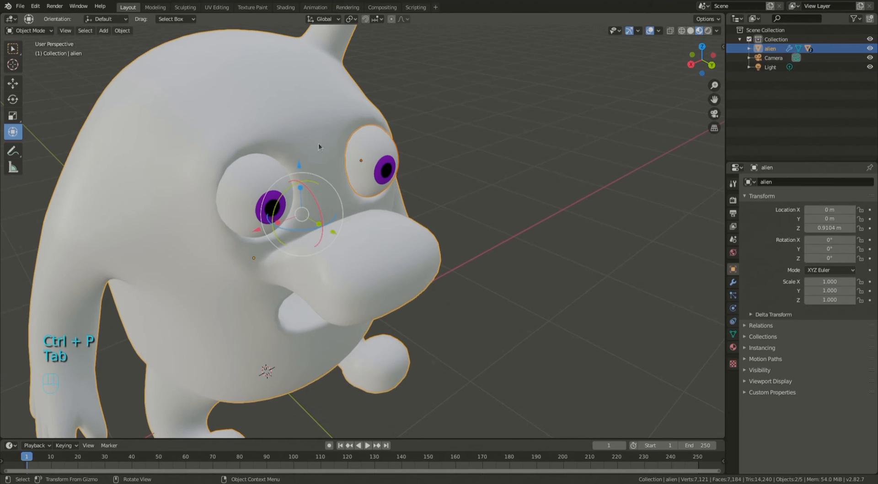
Step: Select only the alien, try rotating it about -35.2° around Z to test both eyeballs, and undo the rotation
click(311, 192)
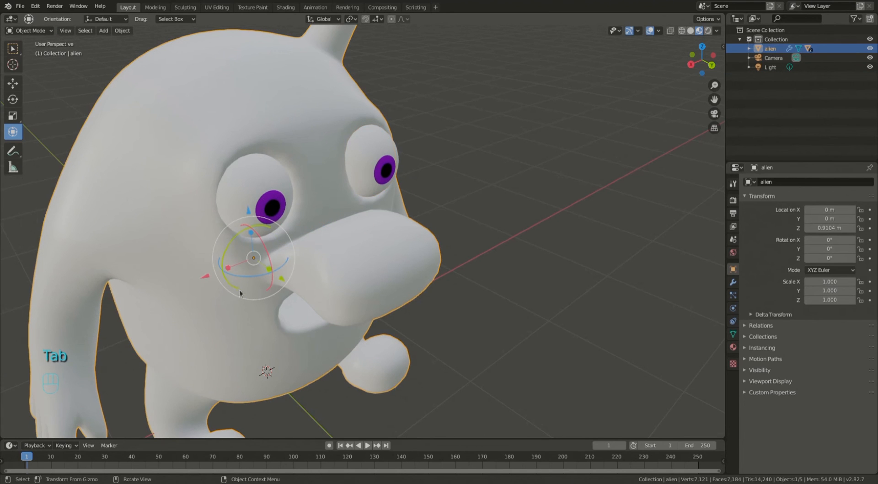
drag(249, 279, 178, 292)
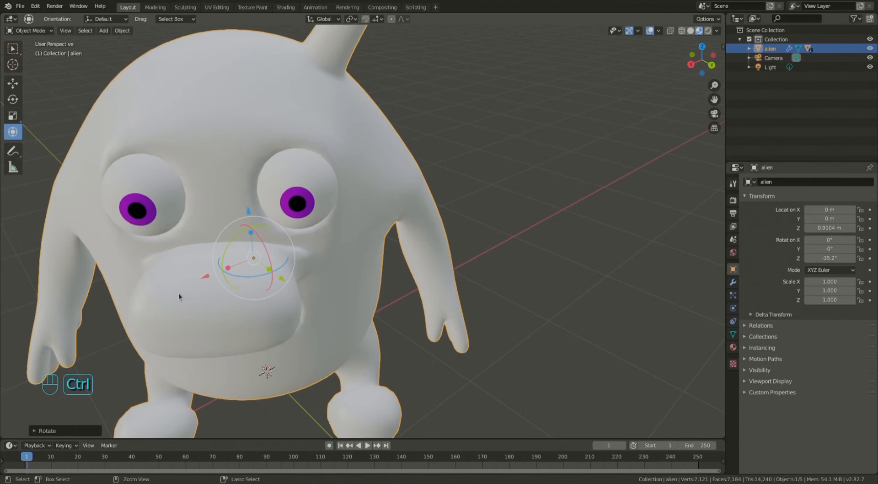
key(ctrl+z)
Step: Turn the alien to 180° around Z, deselect it and inspect the whole character from the front
middle_drag(179, 295, 432, 209)
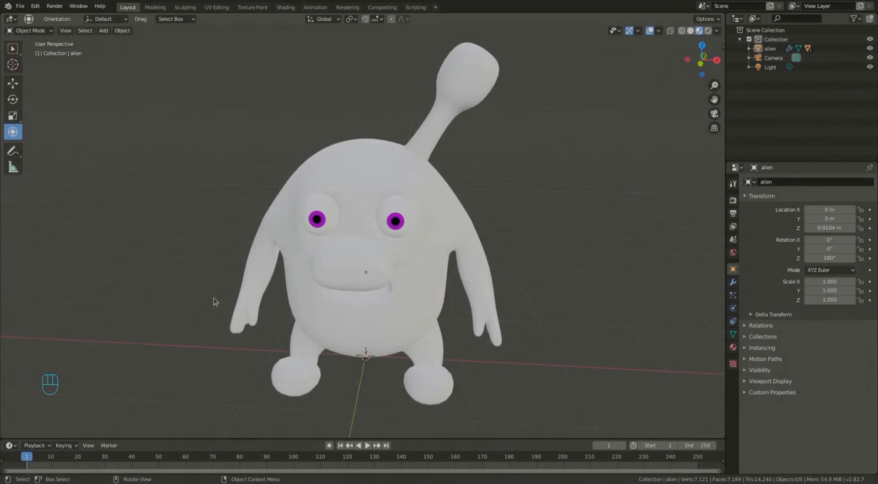
scroll(215, 301, down, 4)
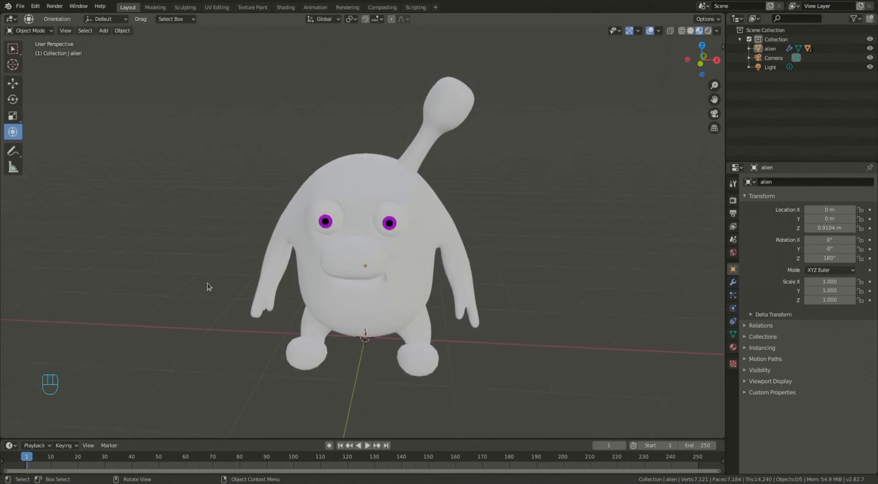
middle_drag(200, 349, 180, 335)
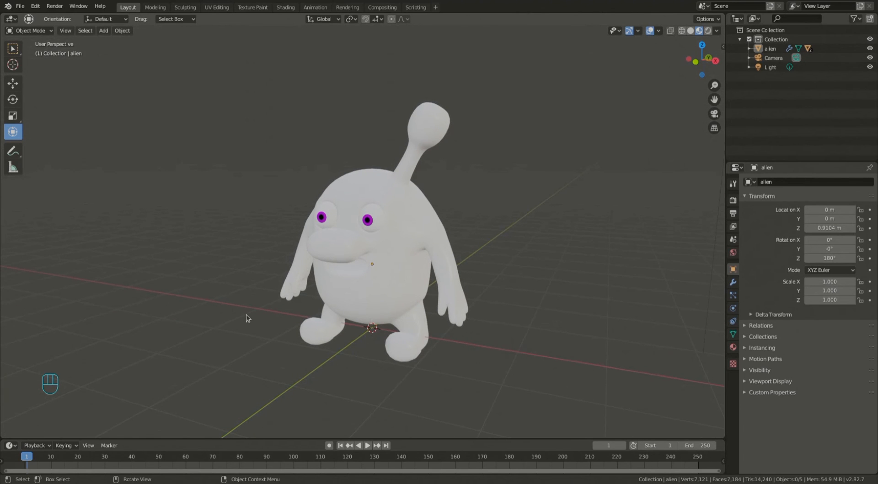
scroll(247, 314, down, 4)
middle_drag(243, 319, 272, 255)
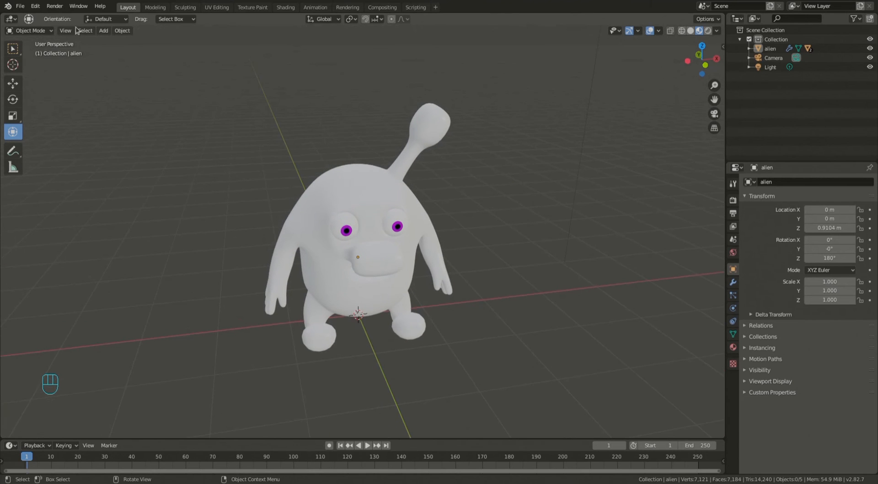
Step: Add a Plain Axes empty and place it in front of the alien's face at about Y -2.5 m and Z 2 m
click(104, 30)
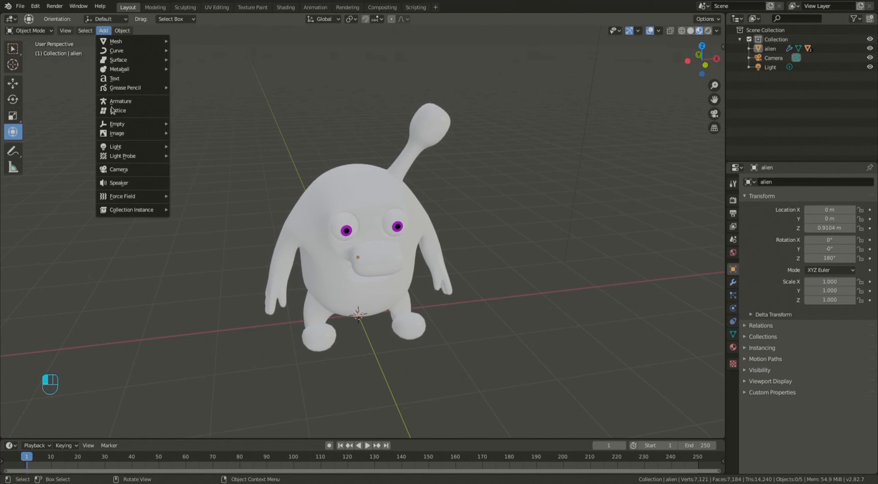
mouse_move(118, 128)
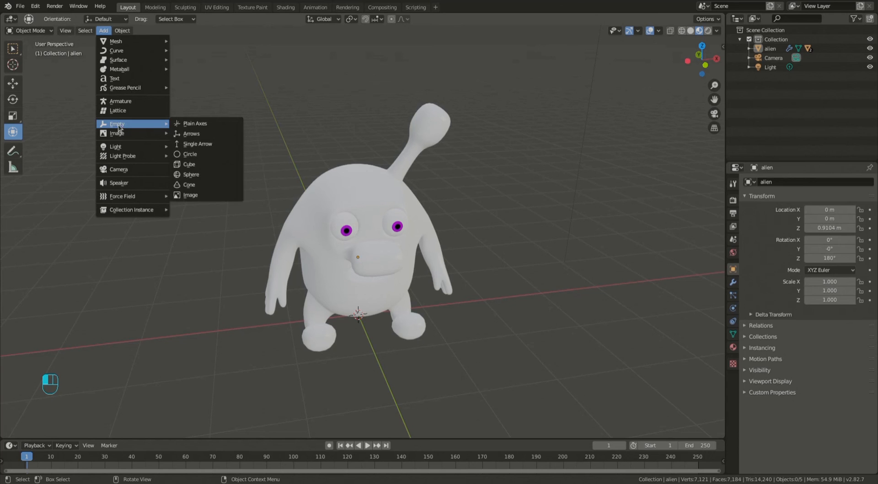
click(190, 123)
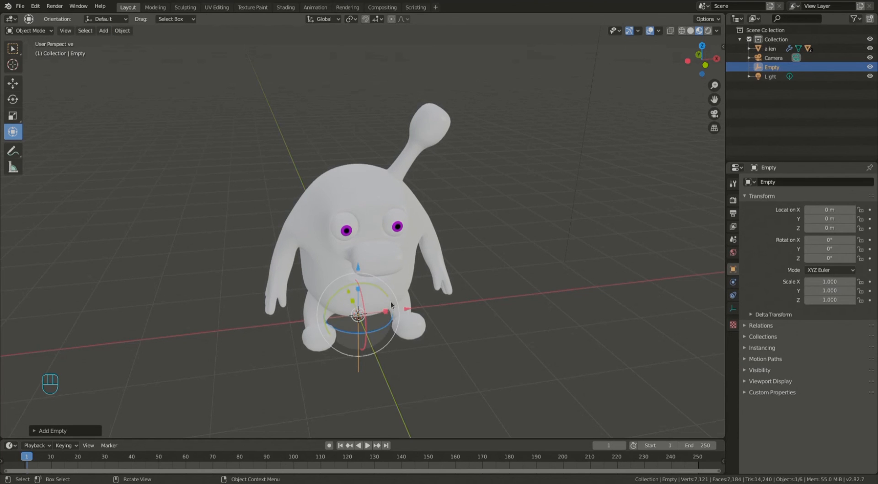
middle_drag(361, 307, 394, 329)
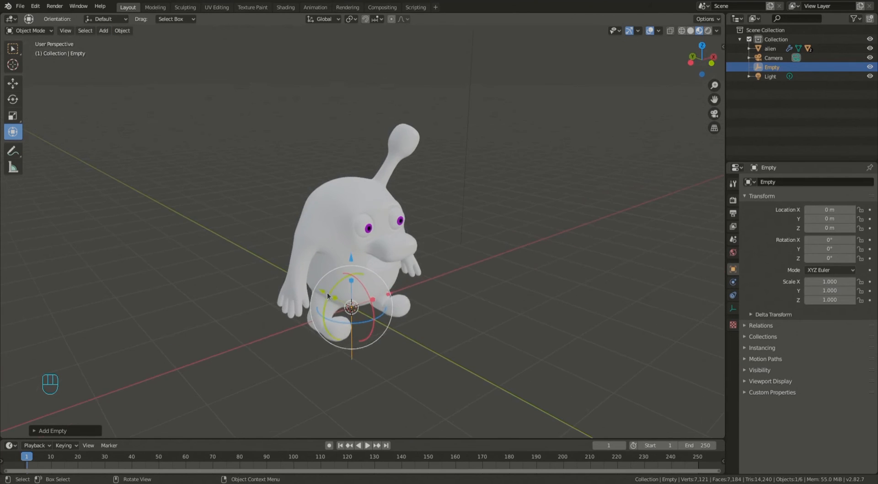
drag(322, 294, 478, 186)
Step: Rename the new empty in front of the alien as regard
double_click(777, 67)
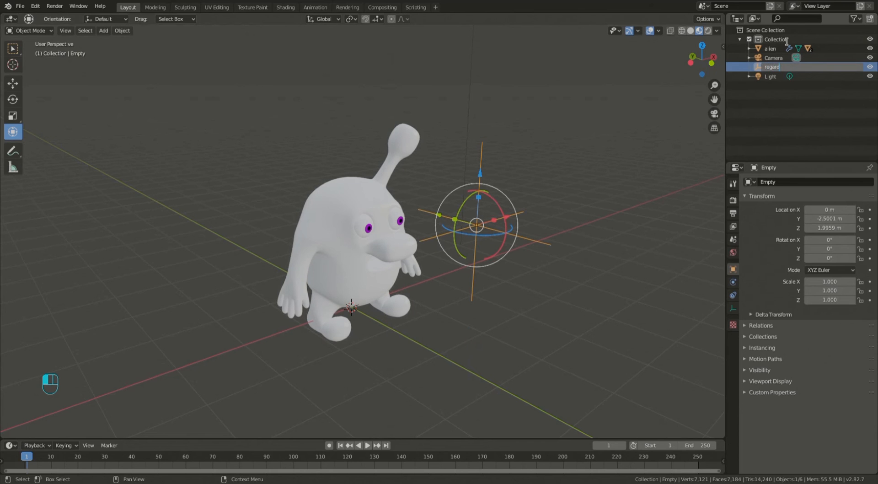
key(Return)
middle_drag(585, 158, 321, 216)
Step: Give the oeil_d eyeball a Track To constraint with regard as its target
click(322, 229)
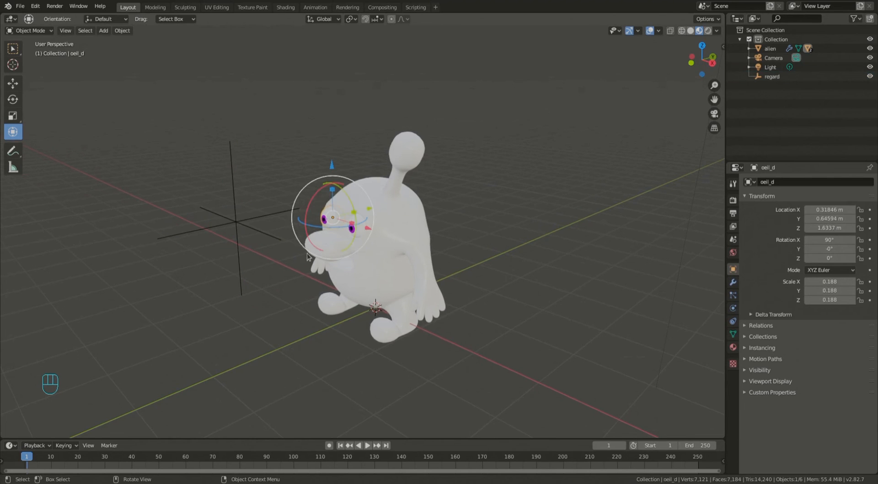
scroll(299, 243, up, 3)
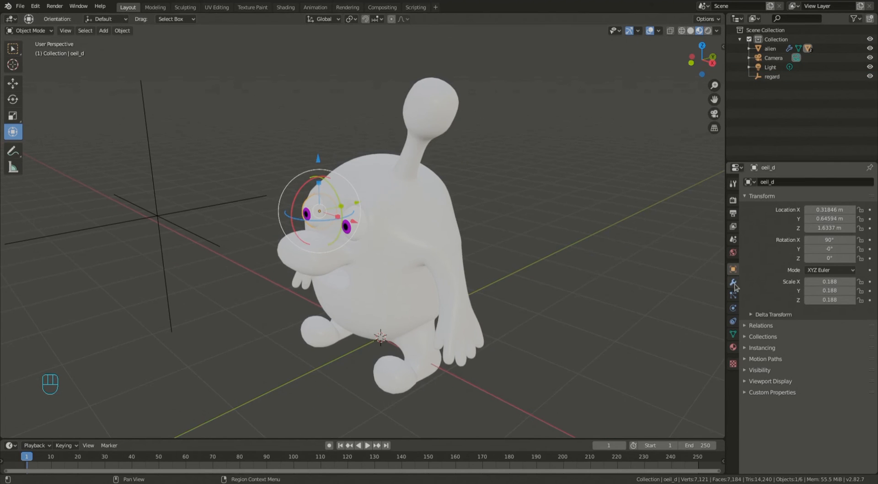
click(732, 322)
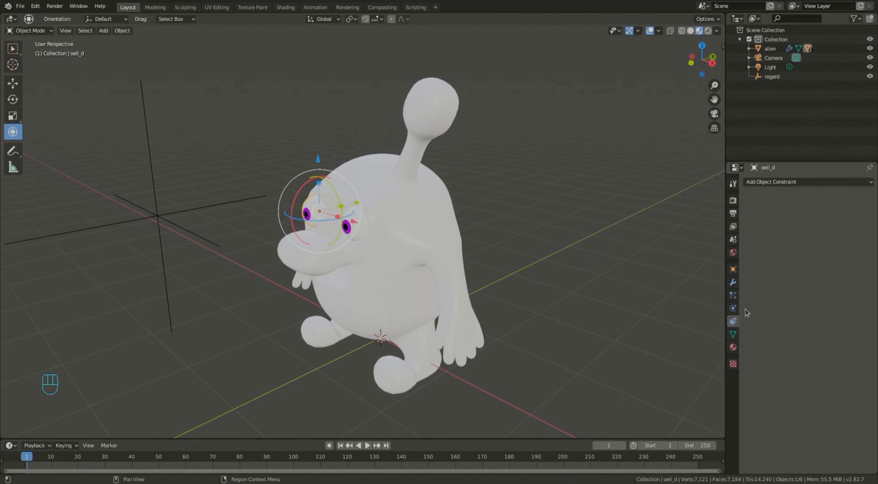
click(762, 184)
click(777, 245)
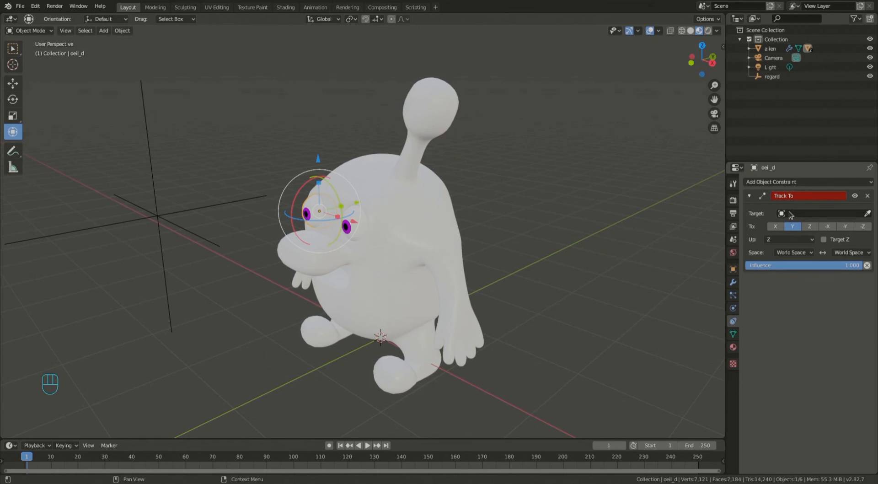
click(812, 214)
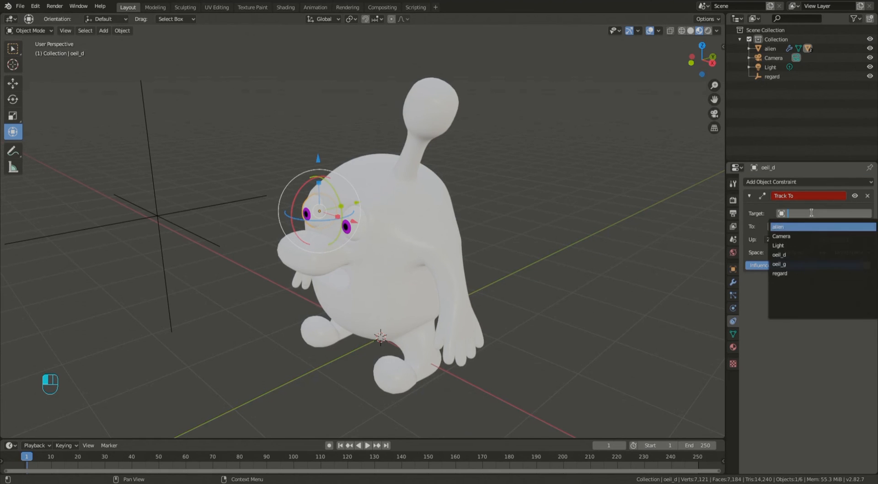
click(808, 276)
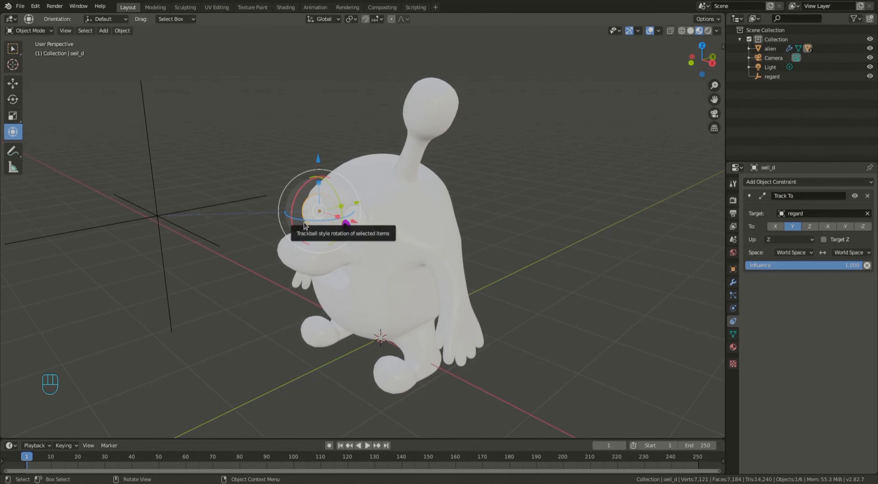
Step: Inspect oeil_d in isolation, return to the full scene and set its Track To axis to Z
key(KP_Divide)
middle_drag(312, 229, 422, 262)
key(KP_Divide)
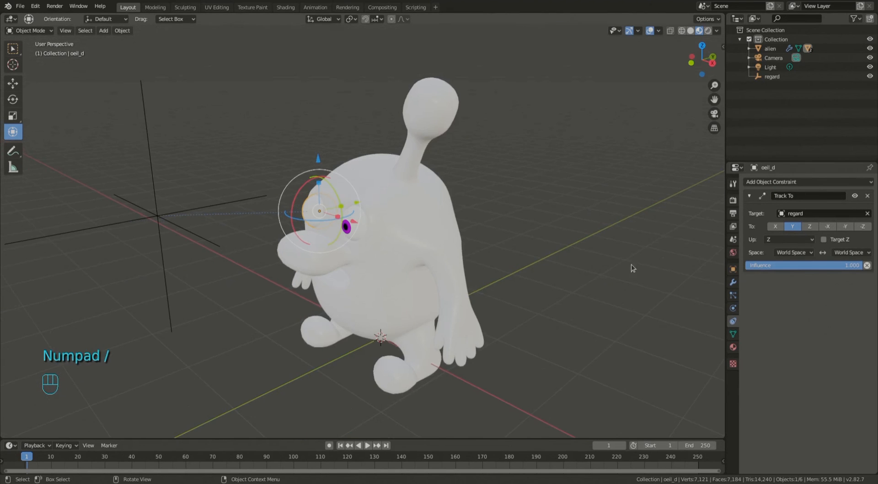
click(810, 227)
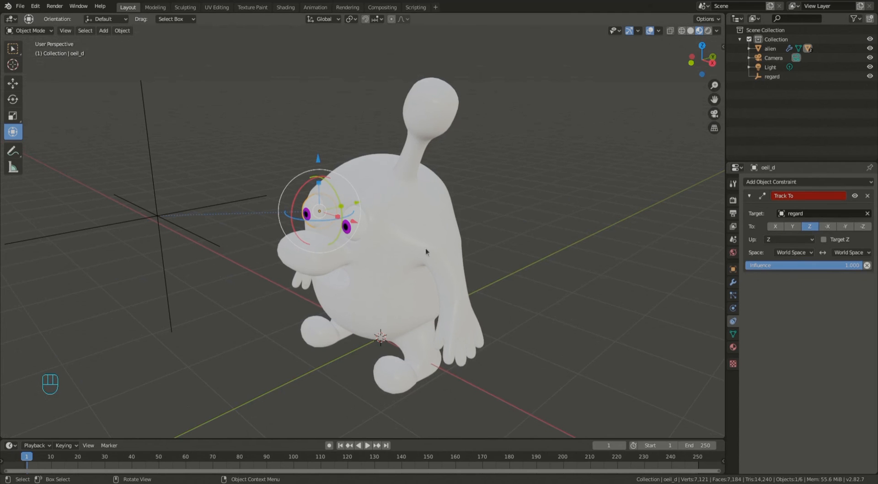
Step: Try moving the regard empty to test whether oeil_d follows it, and cancel the move
mouse_move(253, 194)
middle_down()
mouse_move(280, 188)
mouse_move(258, 205)
middle_up()
key(g)
right_click(476, 263)
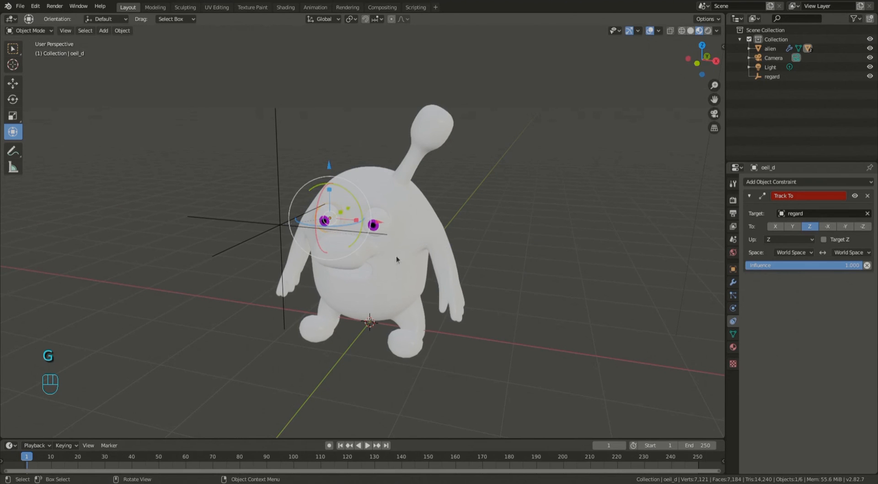
click(276, 159)
key(g)
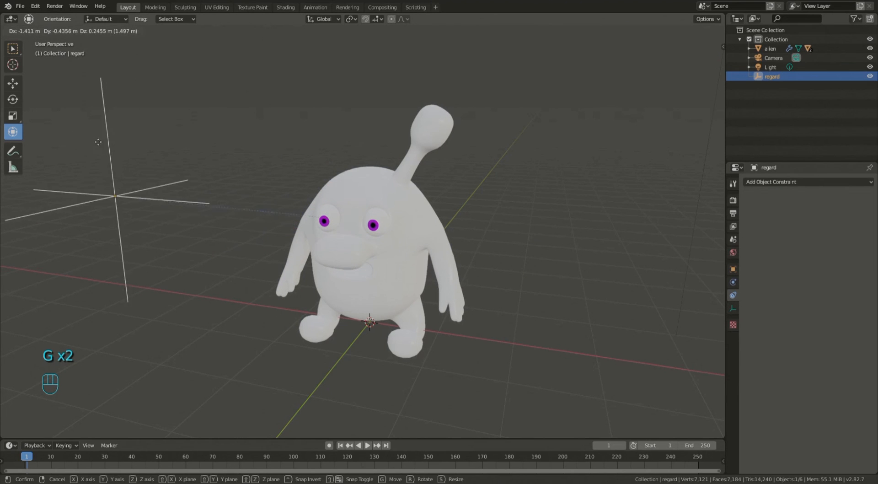
right_click(372, 222)
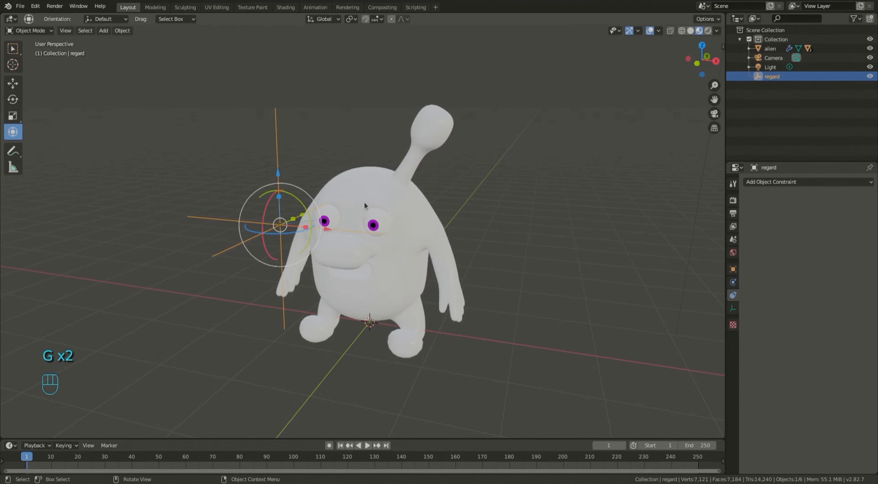
scroll(365, 206, up, 2)
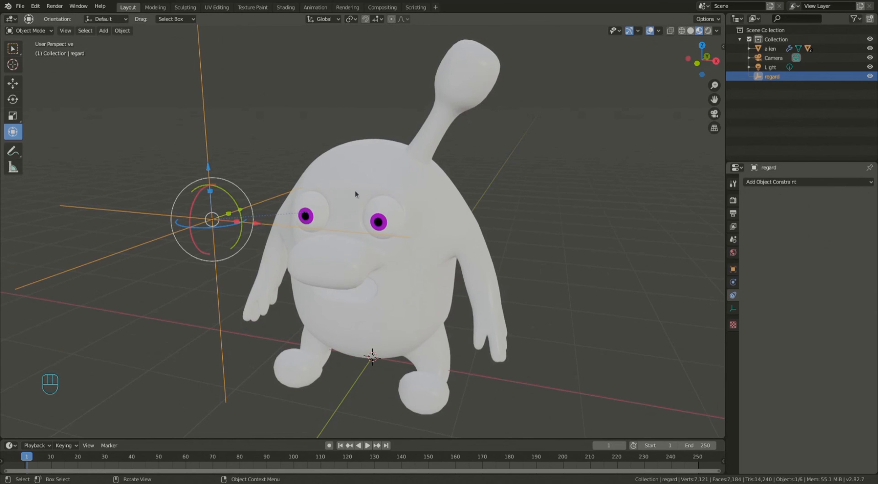
Step: Set oeil_d's Track To constraint to up axis Y and tracking axis -Z
middle_drag(356, 192, 328, 190)
click(296, 210)
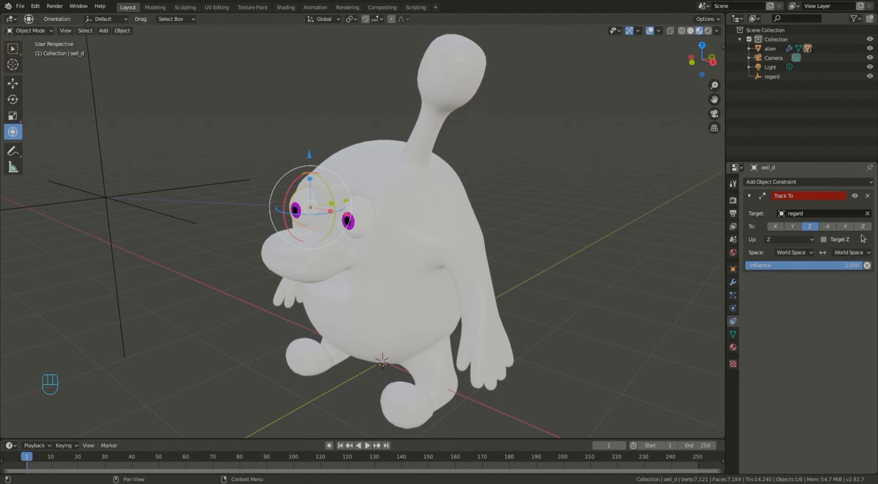
click(810, 239)
click(789, 263)
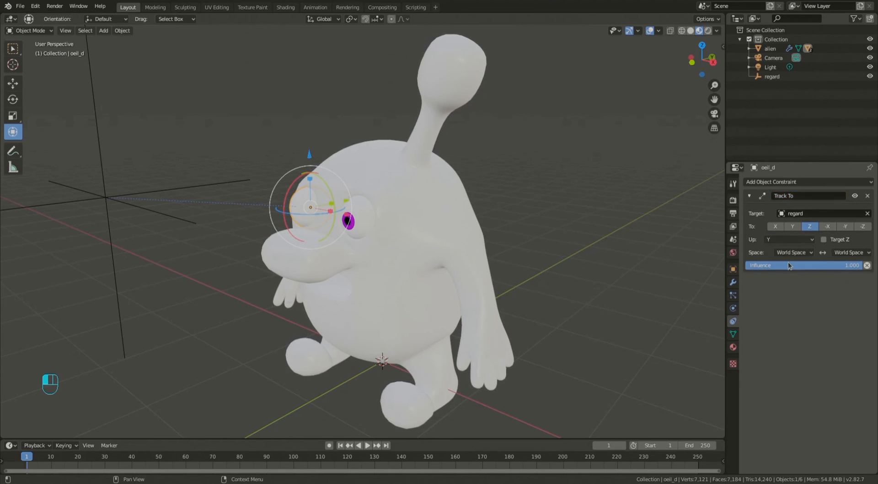
click(863, 228)
Step: Try moving the regard empty again to check oeil_d's tracking, and put it back in place
scroll(242, 201, down, 3)
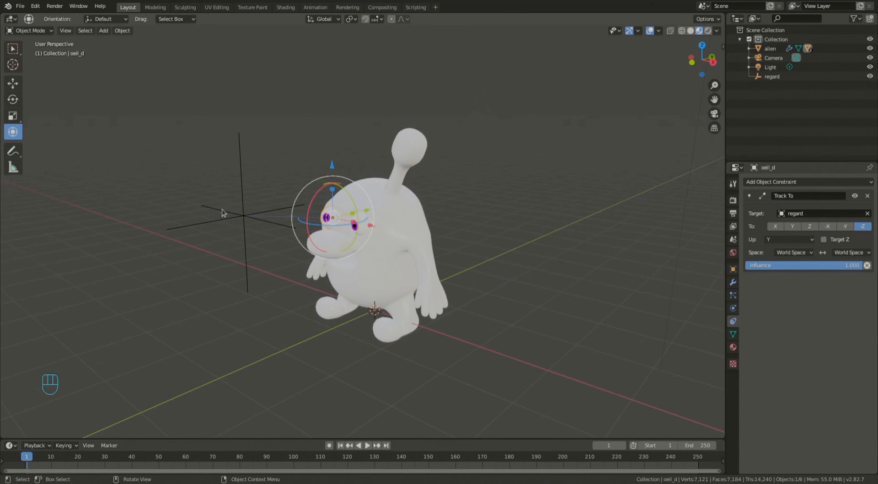
click(242, 199)
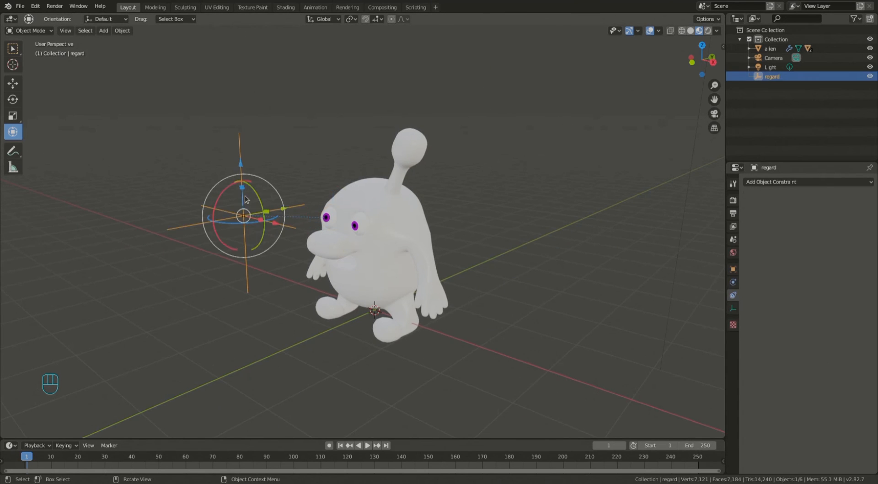
key(g)
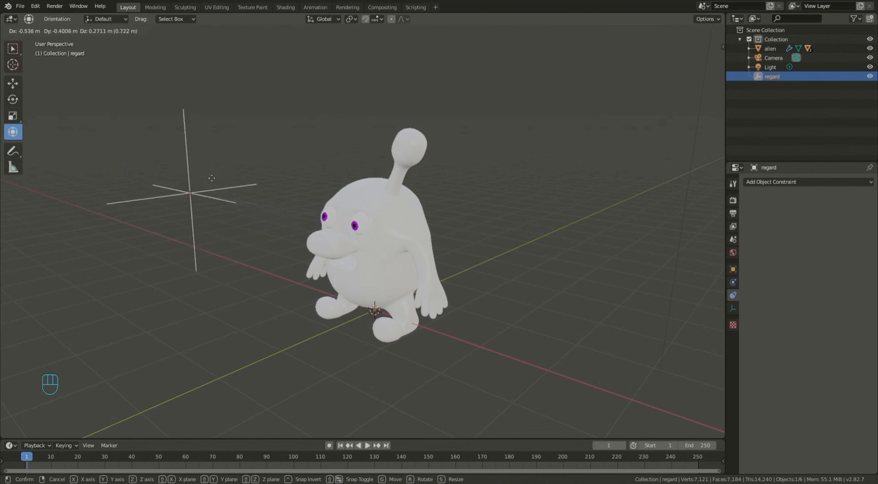
click(263, 193)
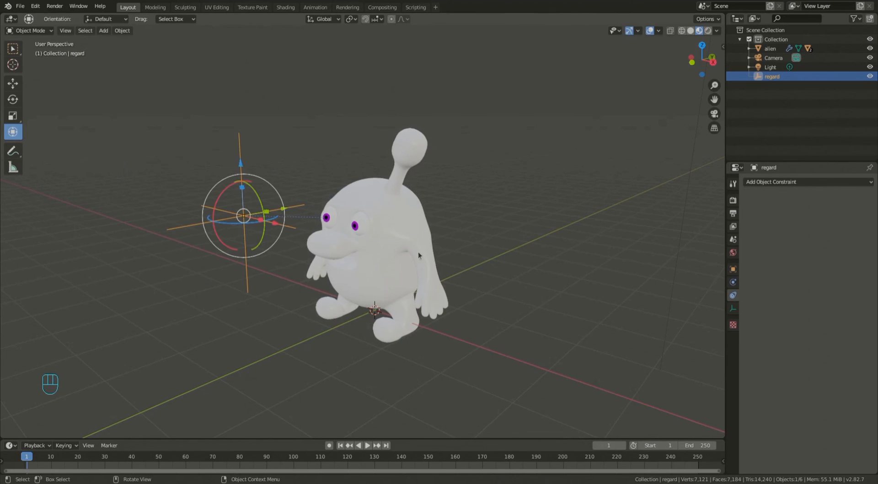
Step: Compare the two eyeballs' constraints and give oeil_g a Track To constraint targeting regard
click(354, 230)
scroll(508, 277, up, 2)
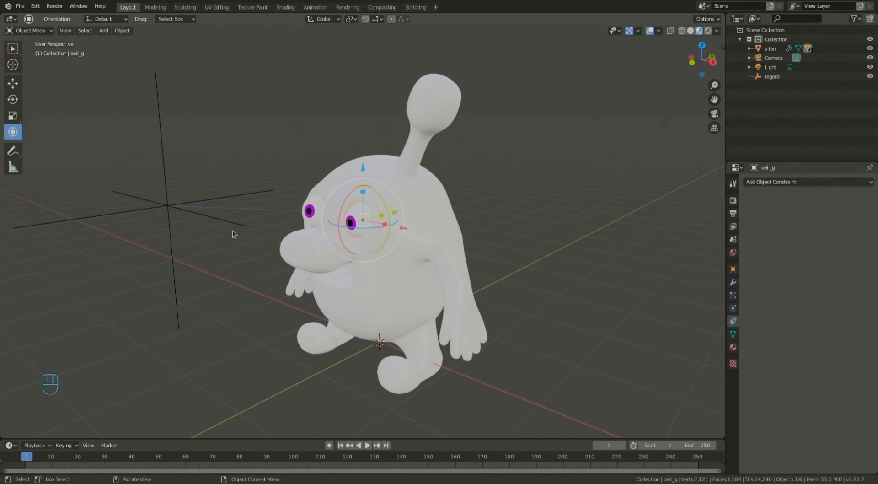
click(317, 217)
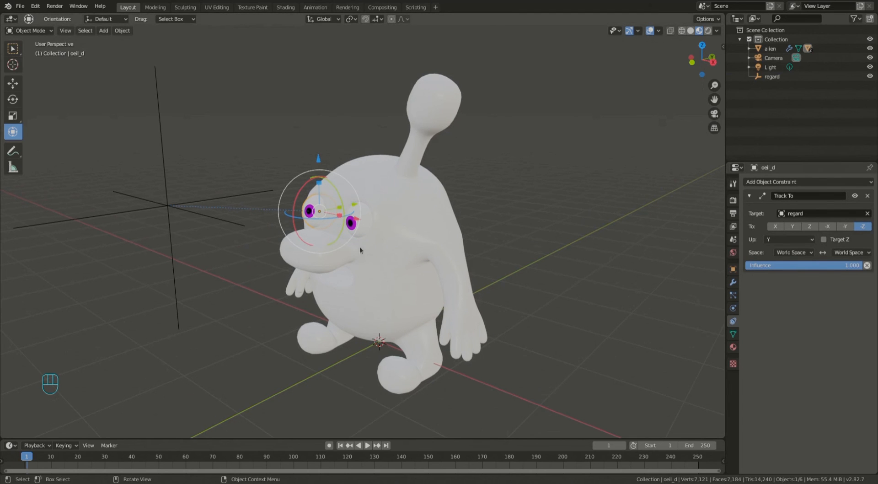
click(360, 224)
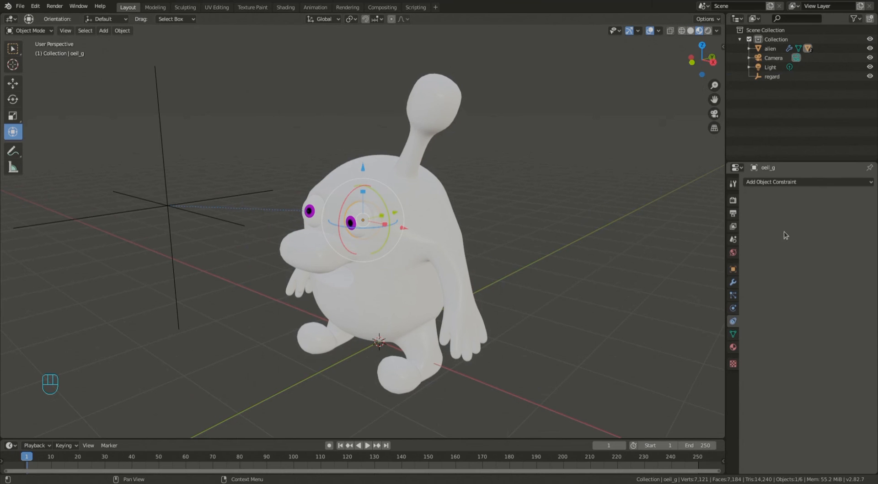
click(784, 183)
click(787, 244)
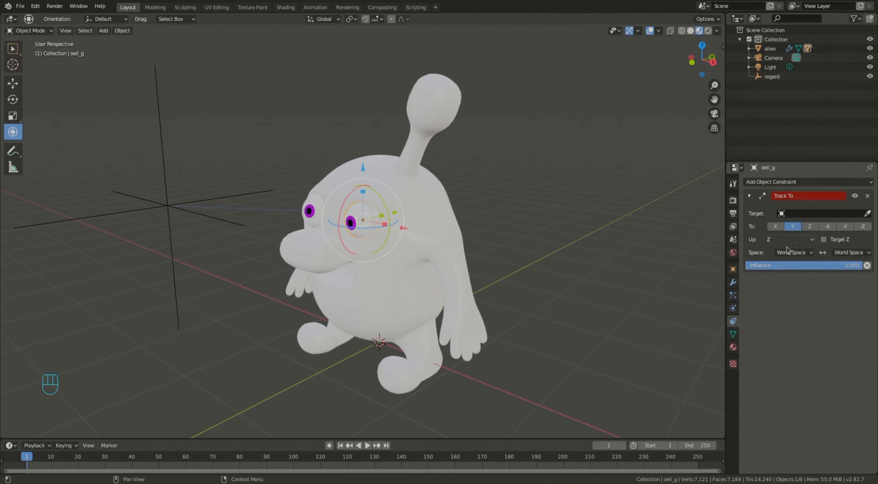
click(799, 218)
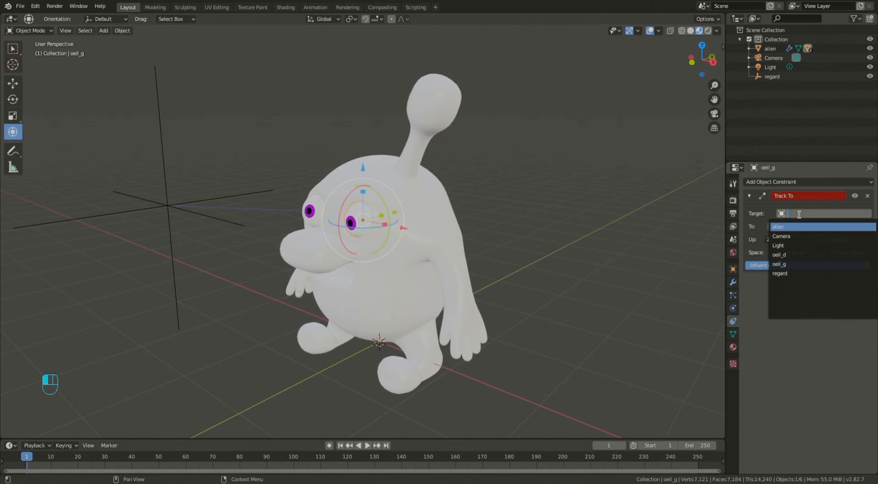
click(800, 271)
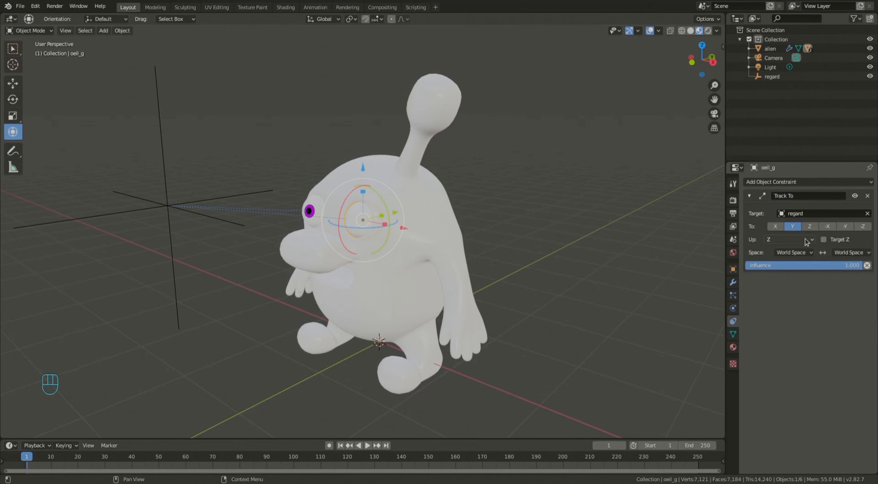
Step: Set oeil_g's Track To constraint to tracking axis -Z and up axis Y
click(863, 227)
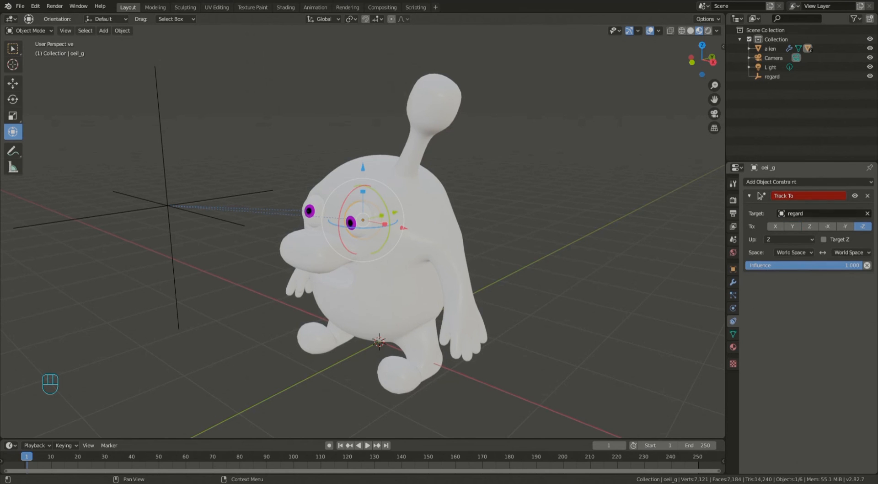
click(813, 241)
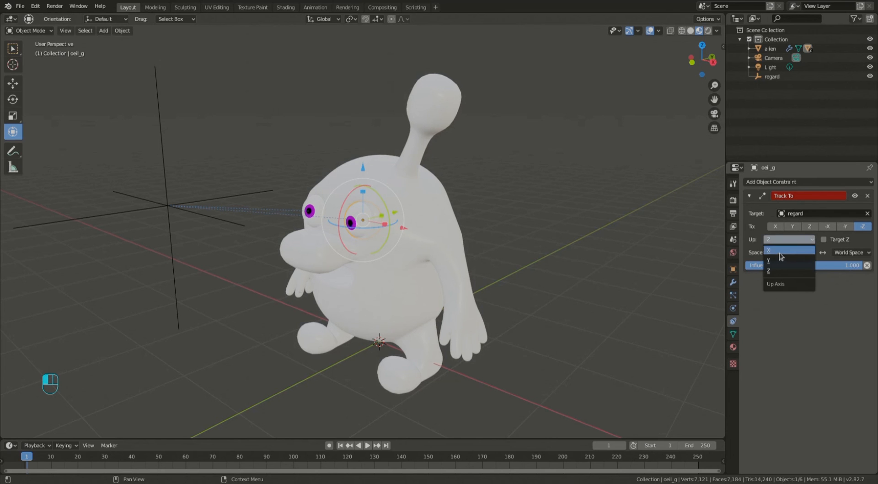
click(781, 260)
Step: Move the regard empty to another spot in front of the alien and check both eyeballs' tracking from the side
middle_drag(213, 216, 379, 304)
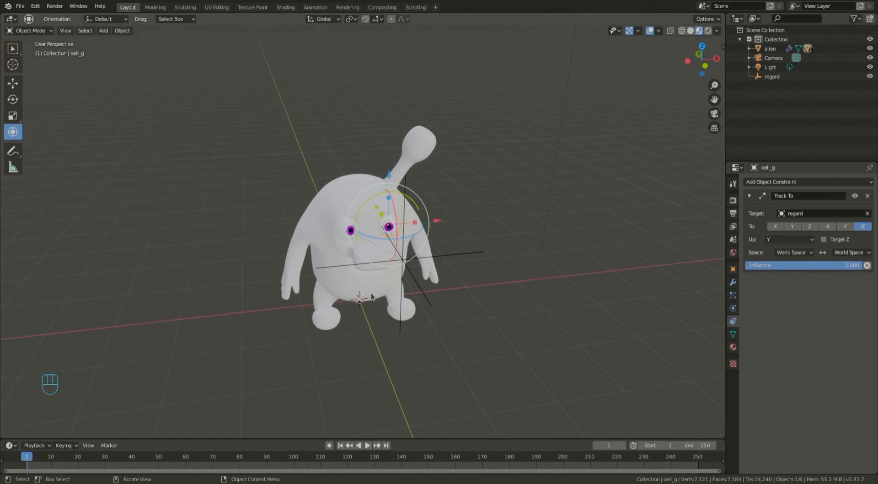
key(g)
right_click(543, 268)
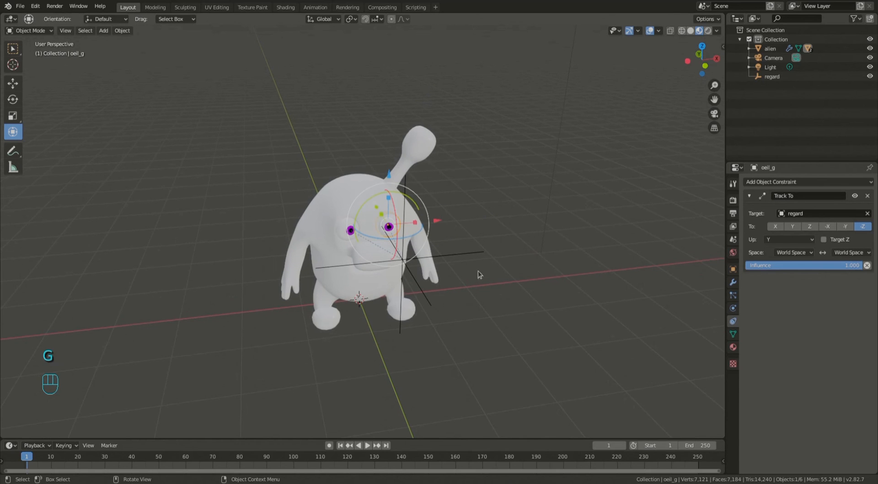
click(433, 292)
key(g)
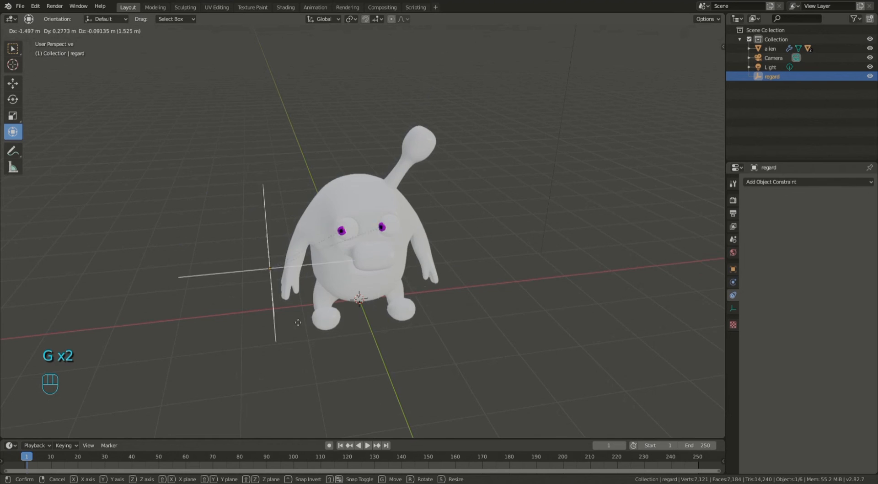
click(333, 365)
middle_drag(283, 314, 220, 309)
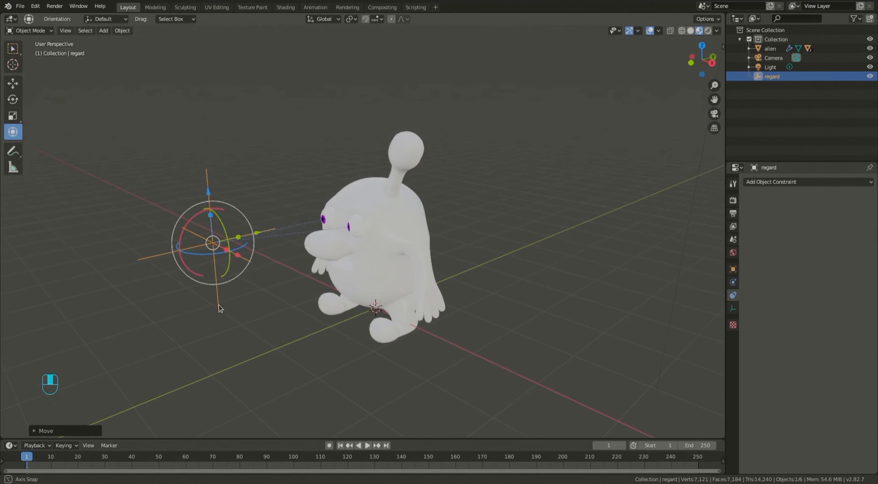
Step: Move the regard empty to several spots around the alien's face and check both eyeballs' tracking from different angles, leaving it out in front
key(g)
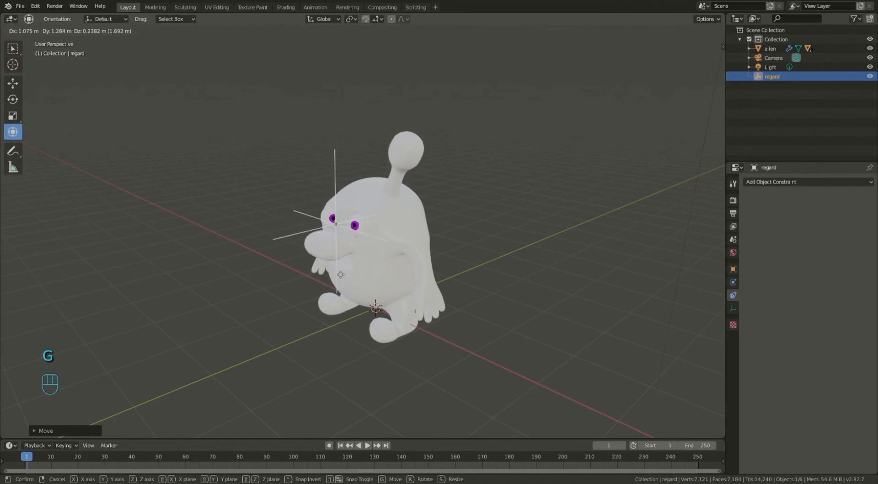
right_click(356, 276)
middle_drag(356, 276, 319, 211)
key(g)
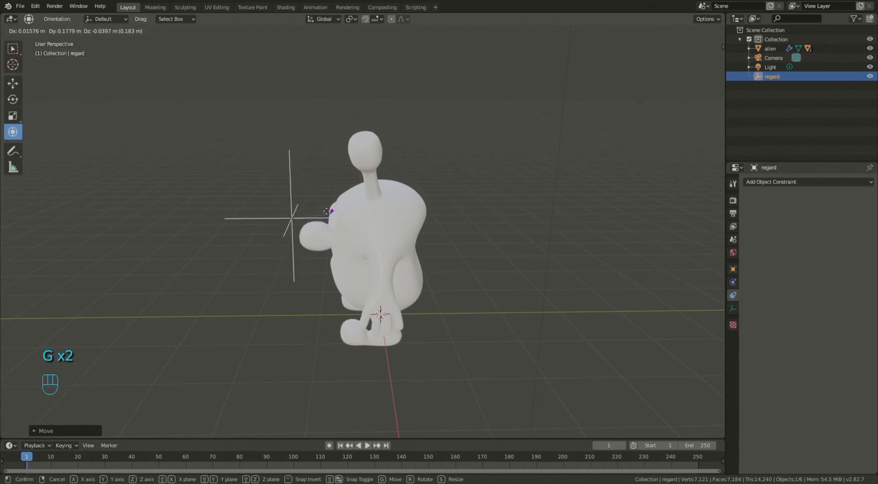
right_click(192, 219)
middle_drag(192, 220, 513, 300)
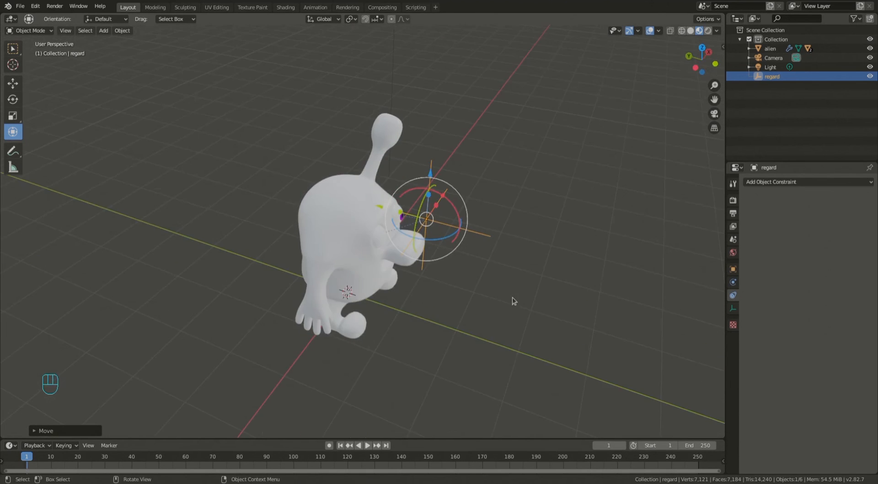
key(g)
right_click(675, 312)
middle_drag(676, 311, 457, 242)
key(g)
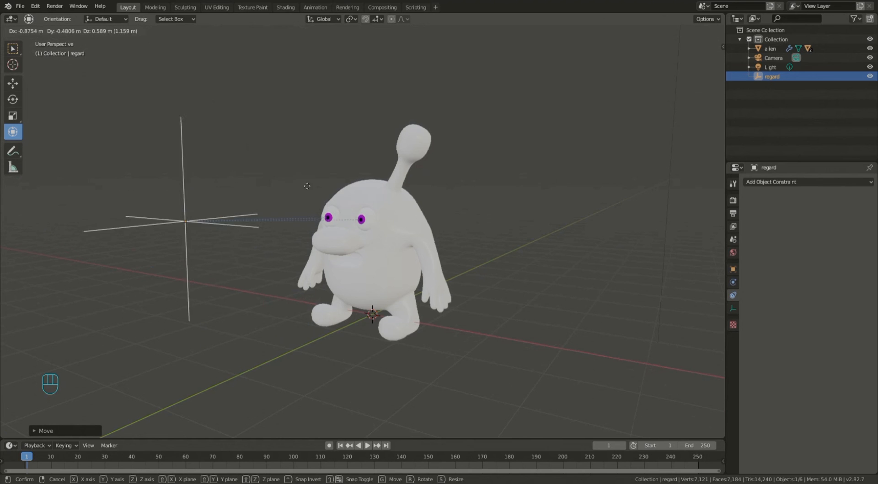
click(325, 179)
mouse_move(325, 187)
middle_down()
mouse_move(427, 192)
mouse_move(353, 158)
mouse_move(384, 190)
mouse_move(361, 212)
mouse_move(346, 212)
mouse_move(366, 196)
mouse_move(339, 194)
mouse_move(344, 205)
mouse_move(347, 188)
mouse_move(360, 212)
mouse_move(325, 204)
middle_up()
Step: Select the alien and, in Object Mode, add a base shape key to its mesh
middle_drag(290, 173, 309, 163)
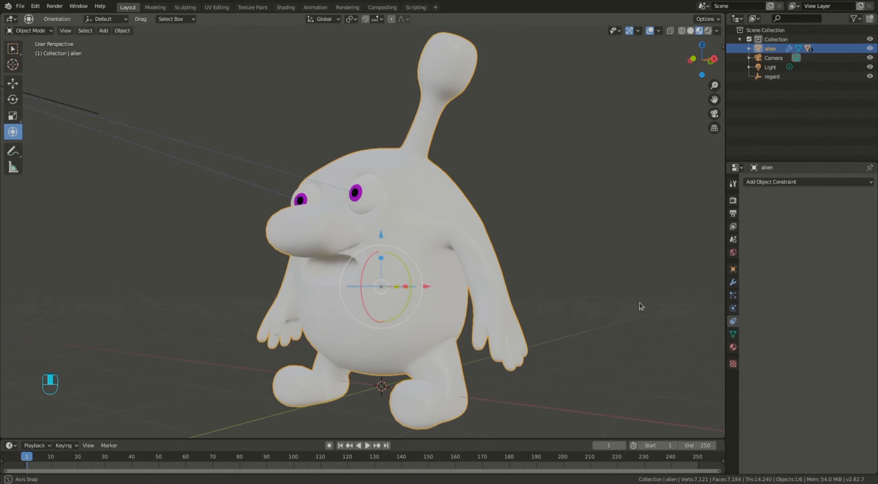
mouse_move(651, 314)
middle_down()
mouse_move(658, 298)
mouse_move(660, 307)
mouse_move(641, 315)
mouse_move(662, 317)
mouse_move(663, 305)
middle_up()
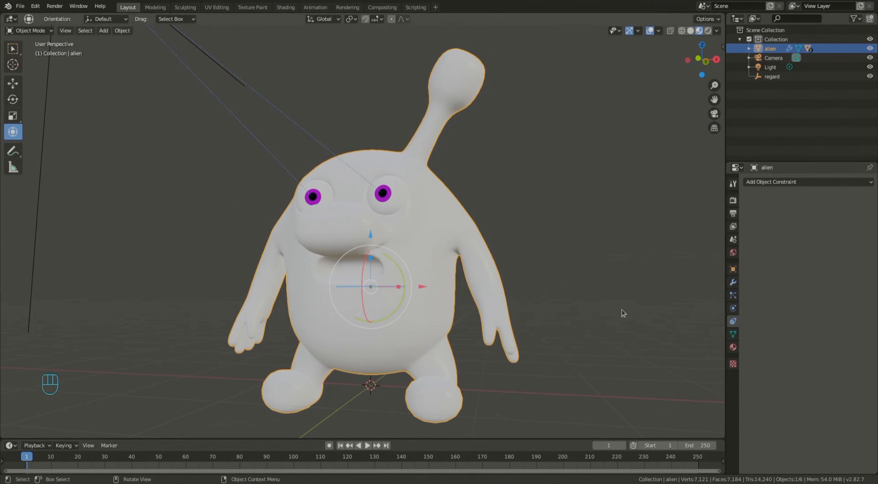
key(Tab)
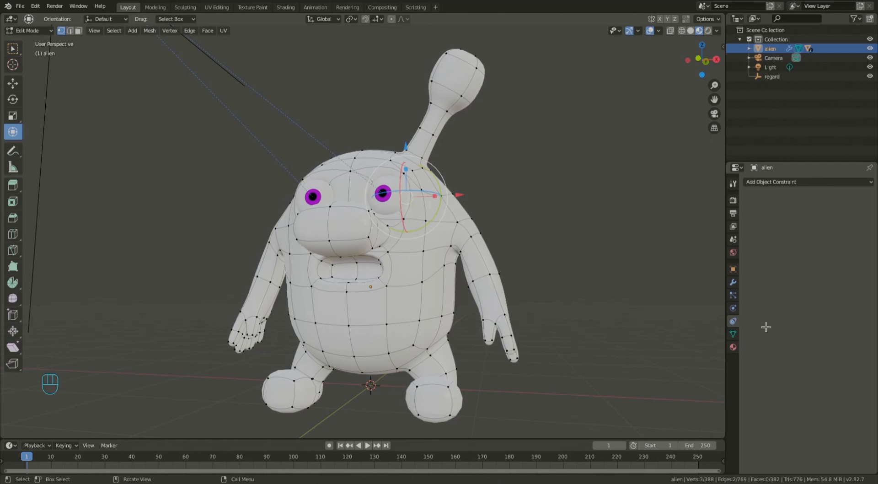
click(733, 337)
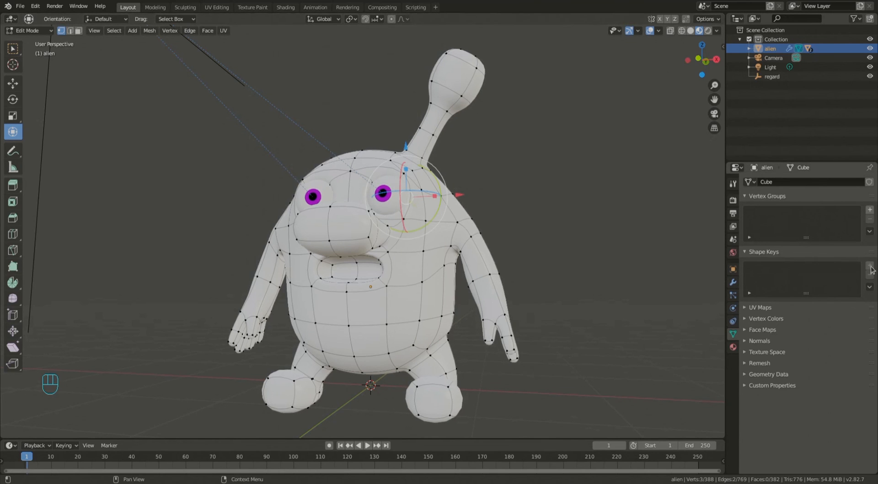
key(Tab)
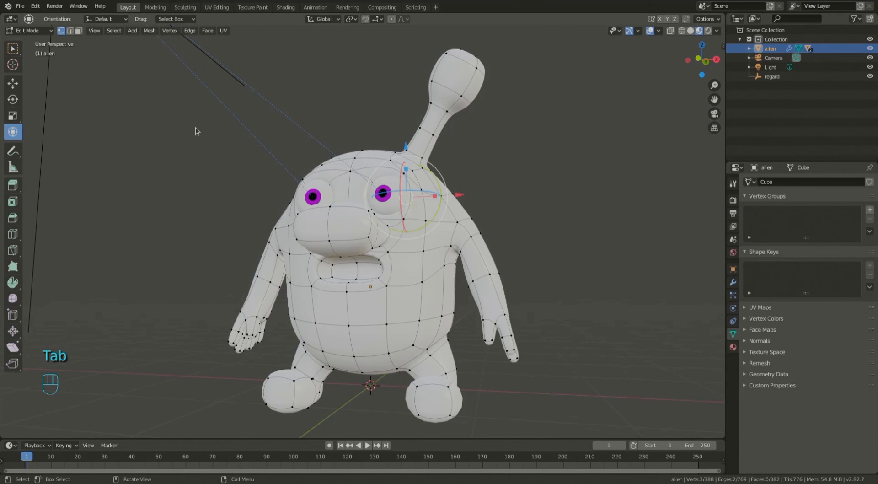
key(Tab)
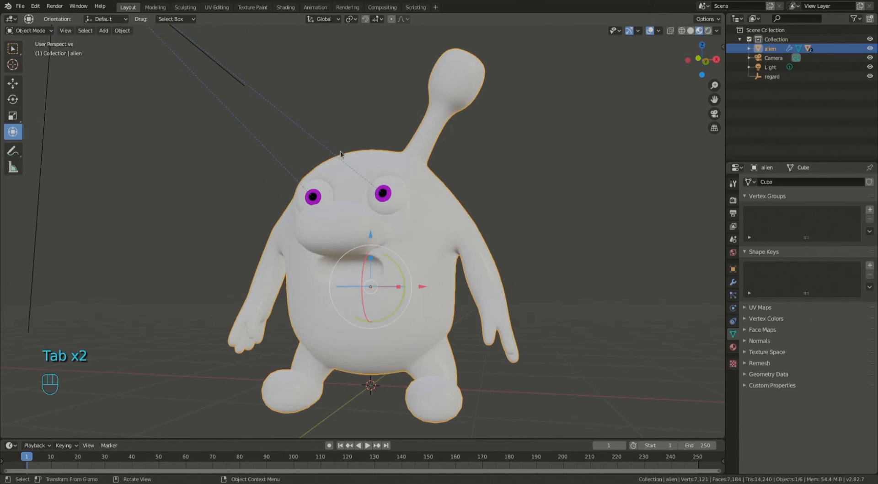
click(869, 266)
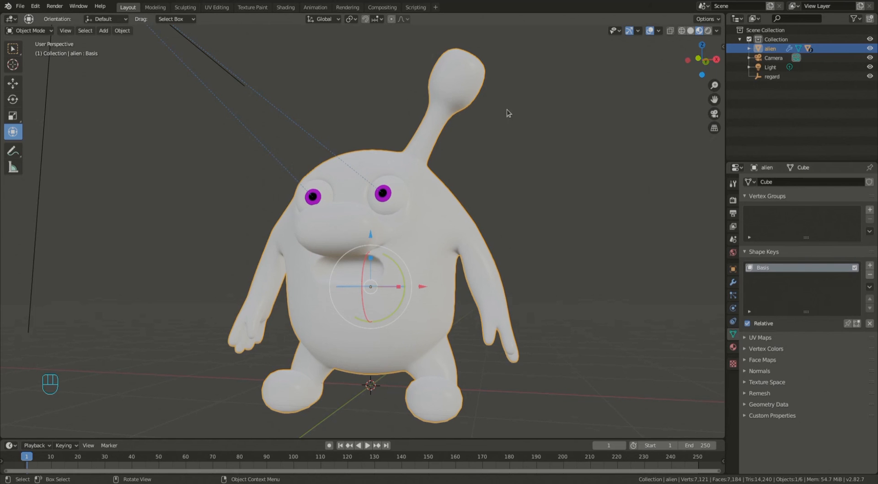
Step: Add a second shape key to the alien named sourire and save the file
middle_drag(413, 338, 530, 244)
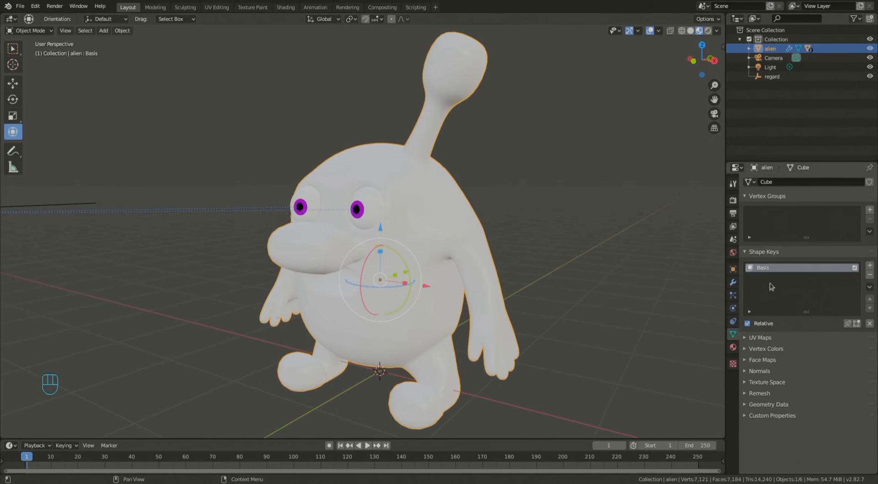
click(869, 267)
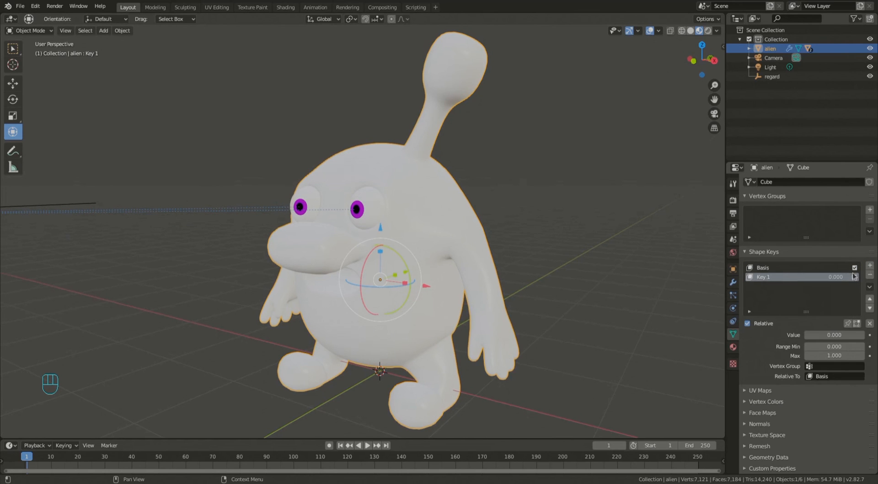
double_click(771, 277)
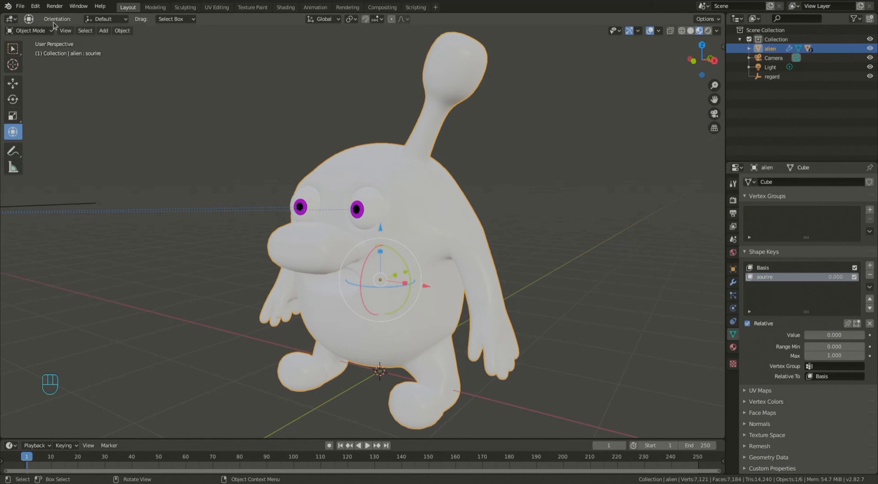
click(22, 7)
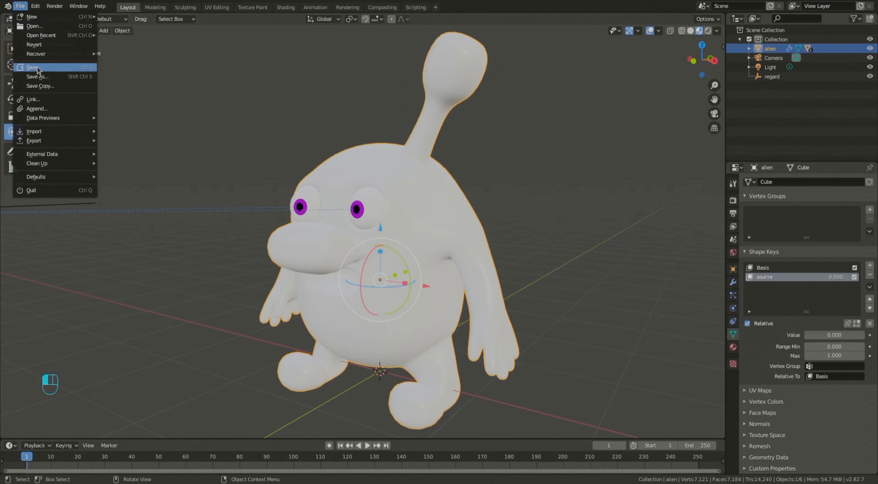
click(39, 70)
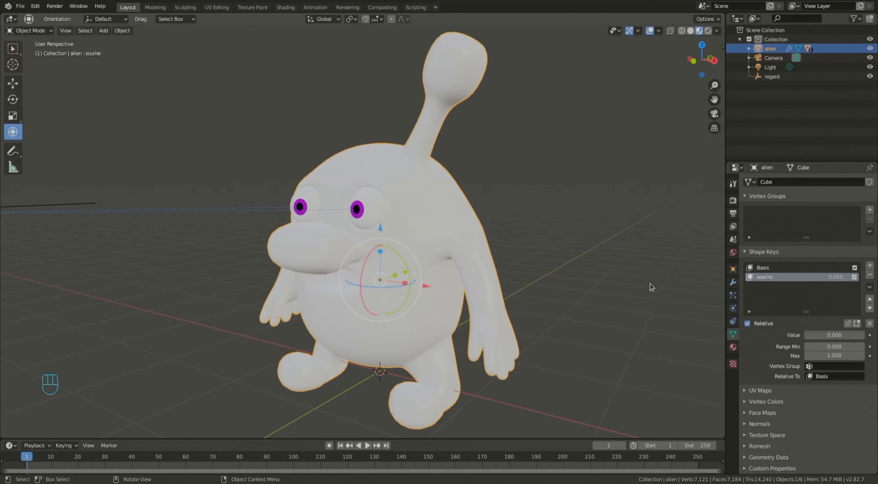
Step: In the sourire shape key, turn on proportional editing and pull the lower lip's middle edge down about 0.2 m
scroll(656, 285, up, 3)
middle_drag(425, 306, 438, 290)
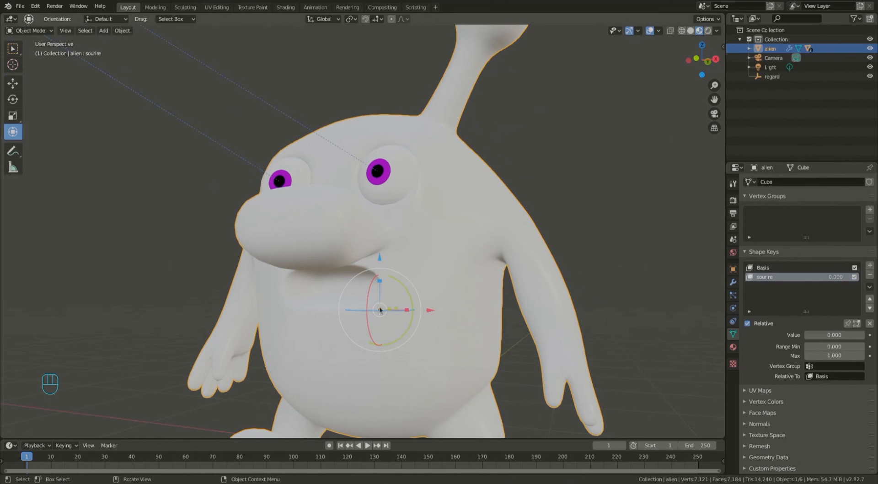
key(Tab)
scroll(410, 303, up, 5)
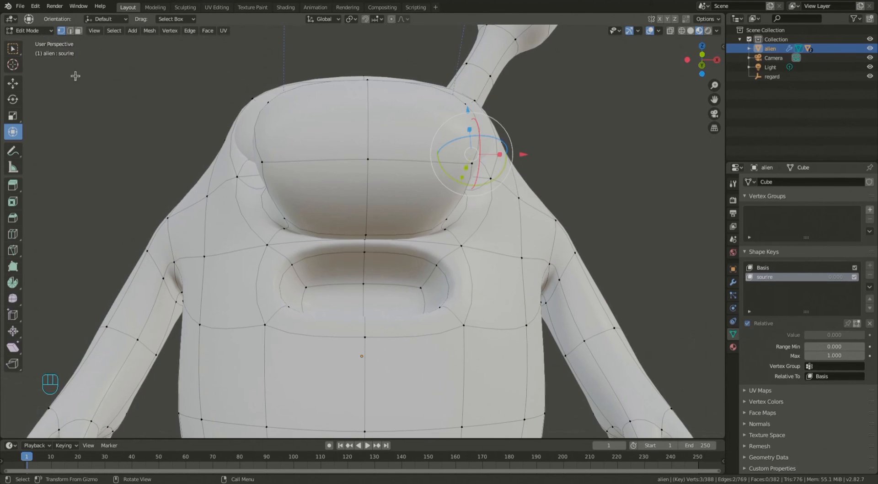
click(78, 30)
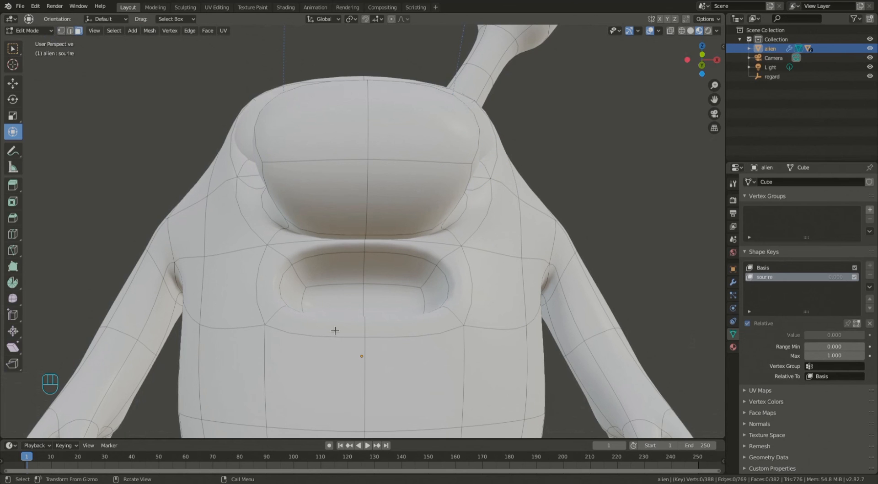
middle_drag(330, 325, 329, 363)
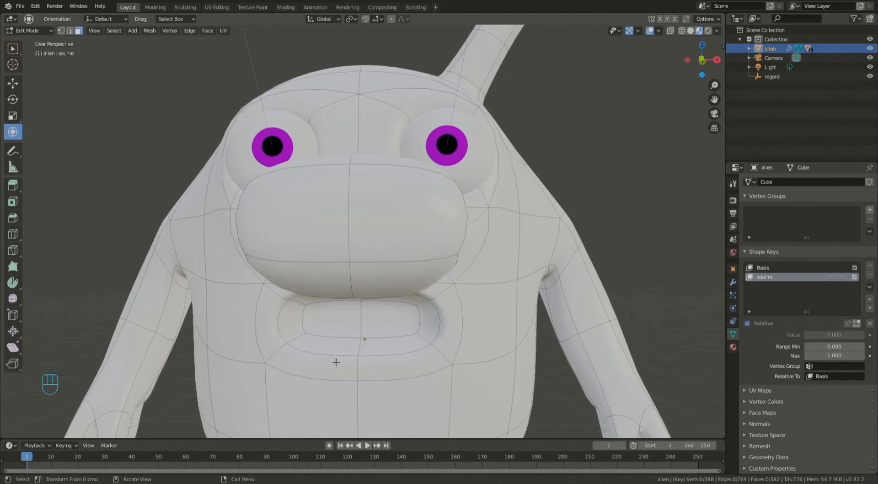
click(338, 363)
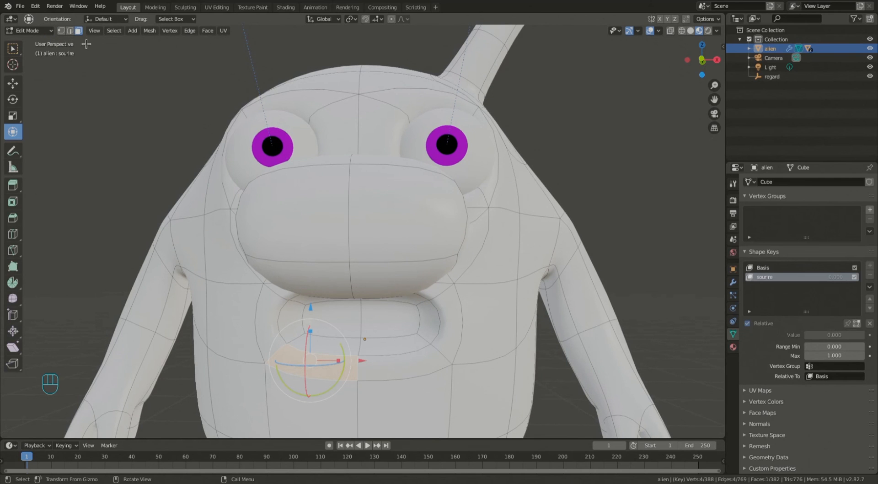
click(70, 31)
click(361, 366)
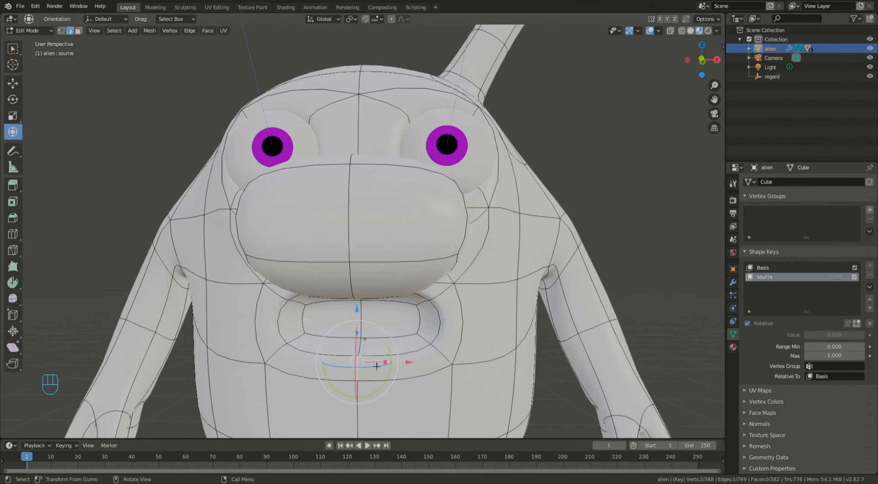
click(391, 19)
middle_drag(406, 264, 396, 270)
middle_drag(365, 347, 361, 344)
key(g)
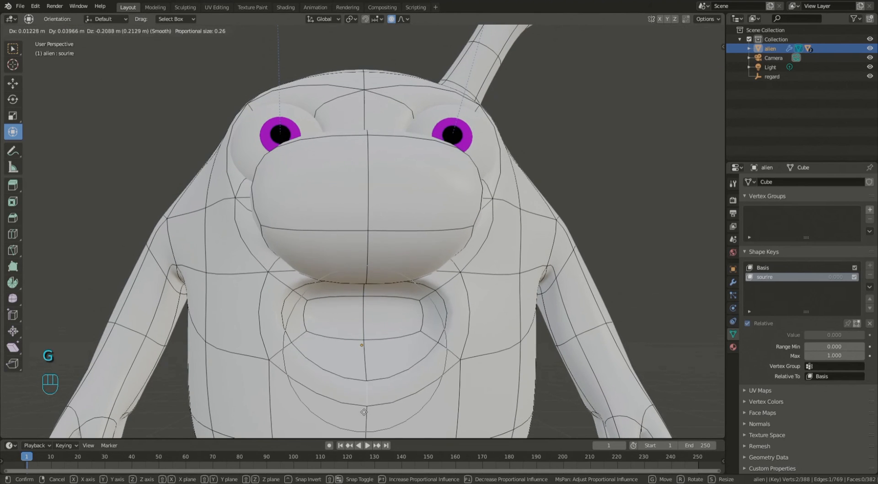
right_click(365, 422)
Step: Pull the upper lip's middle edge down about 0.24 m, shrinking the proportional influence to about 0.15
click(290, 294)
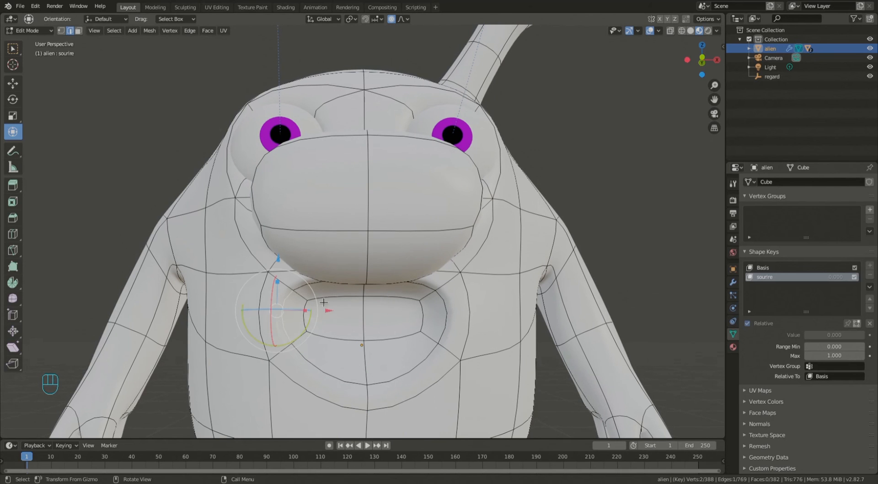
click(339, 294)
middle_drag(372, 298, 364, 265)
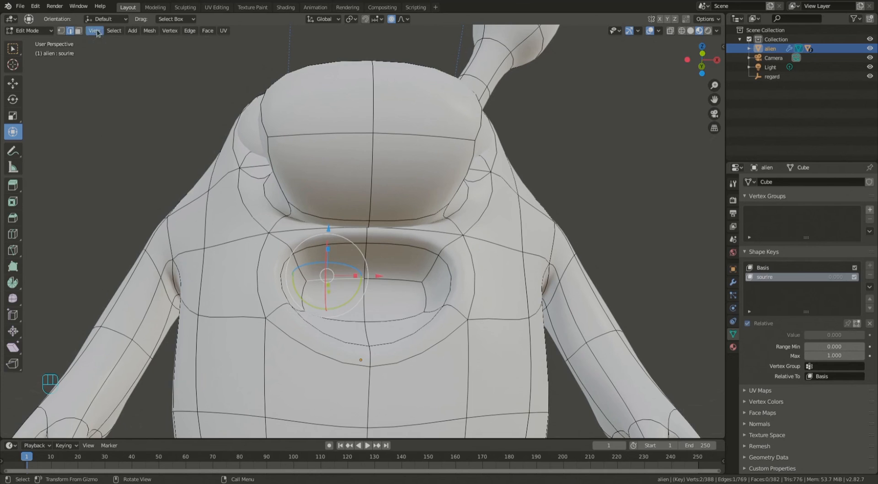
click(79, 30)
click(361, 267)
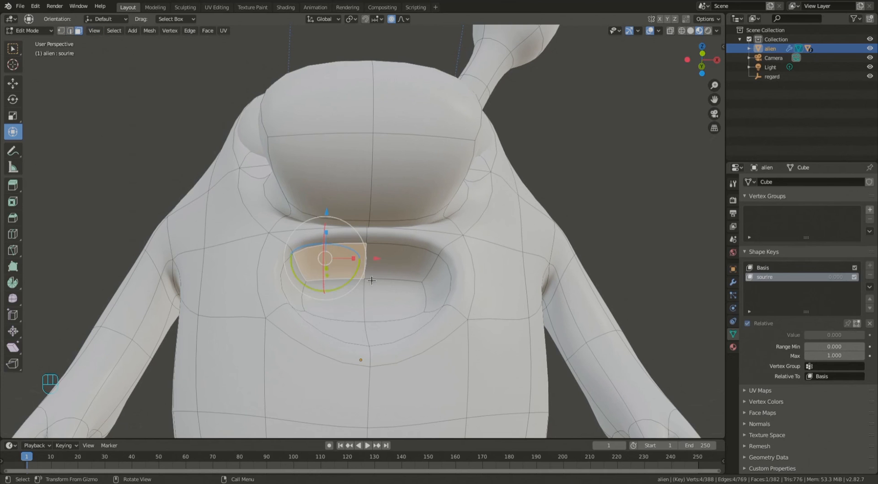
click(69, 31)
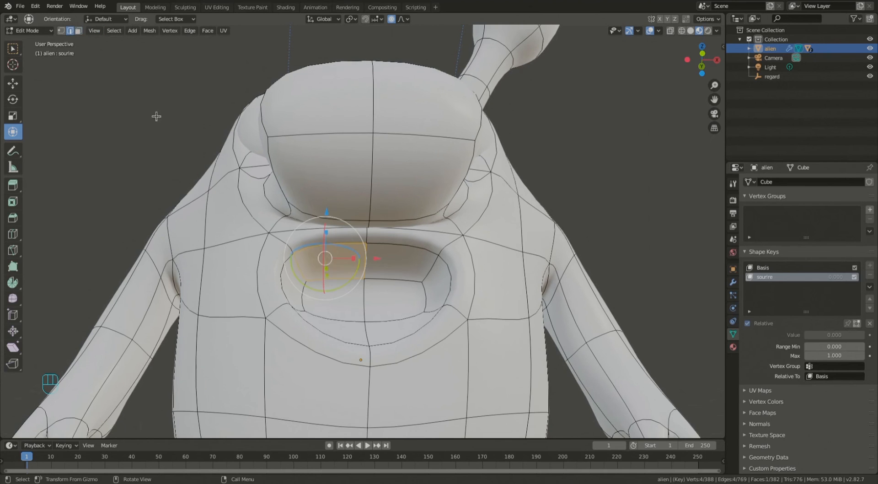
click(364, 258)
middle_drag(364, 258, 377, 323)
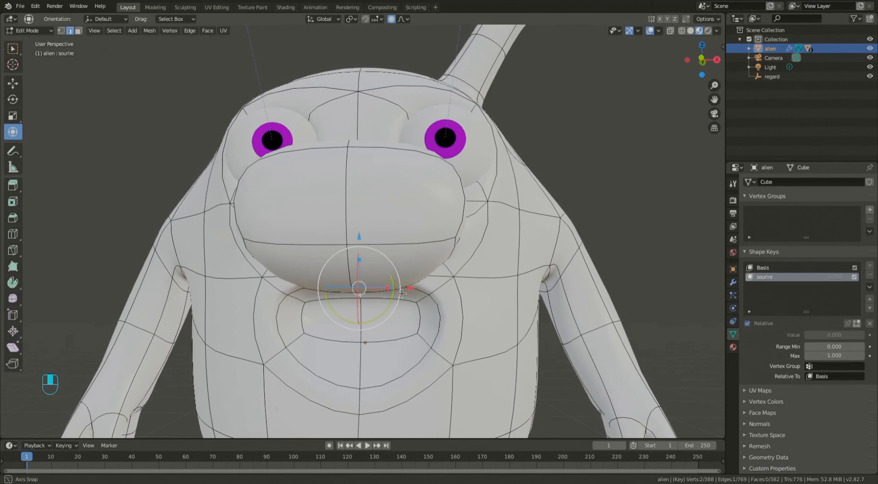
key(g)
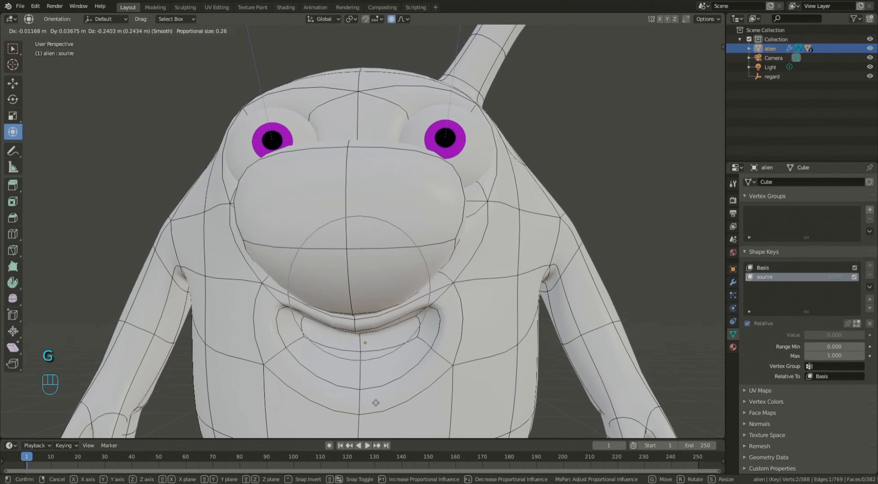
scroll(372, 389, up, 6)
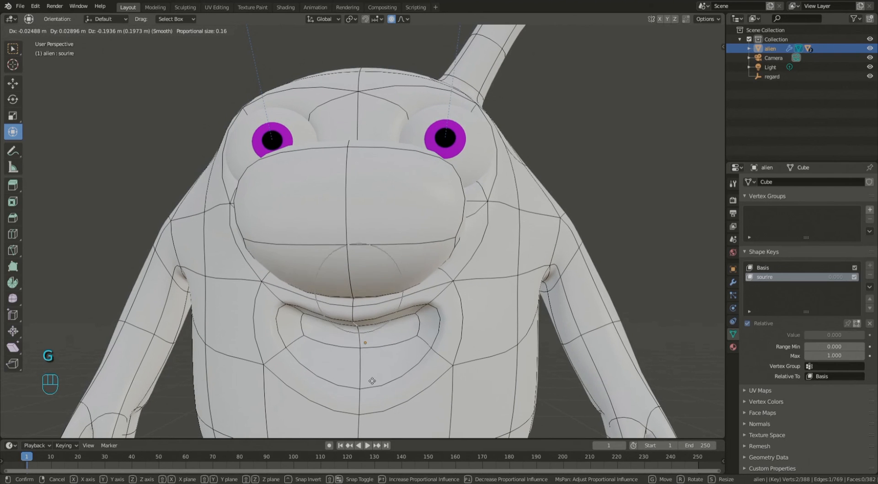
click(377, 404)
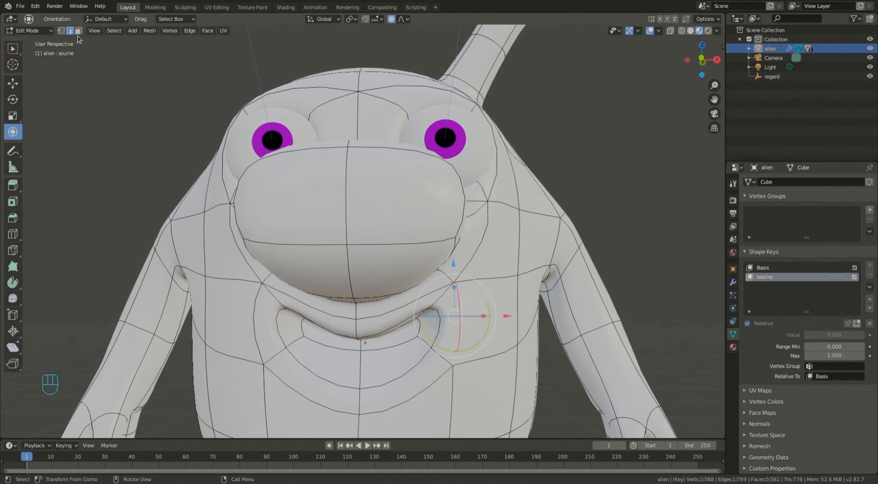
Step: Move the face at the alien's left mouth corner outward about 0.14 m with a proportional size of 0.26
click(450, 328)
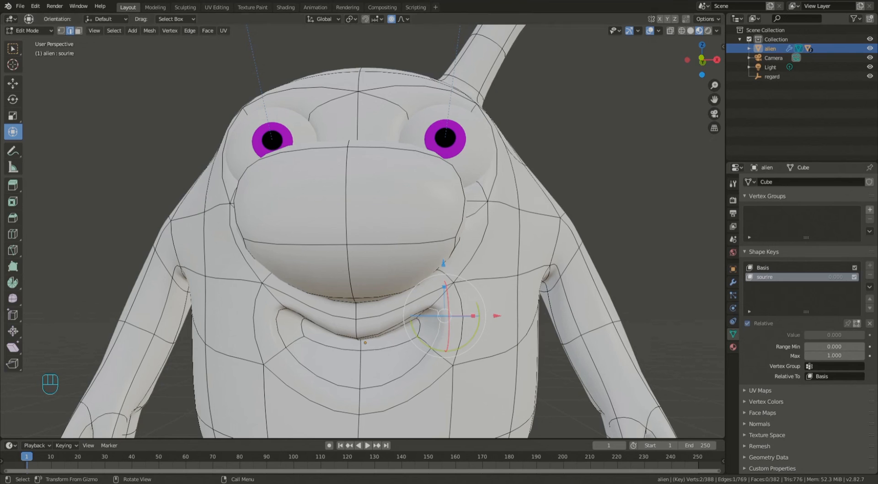
click(80, 31)
click(458, 334)
key(g)
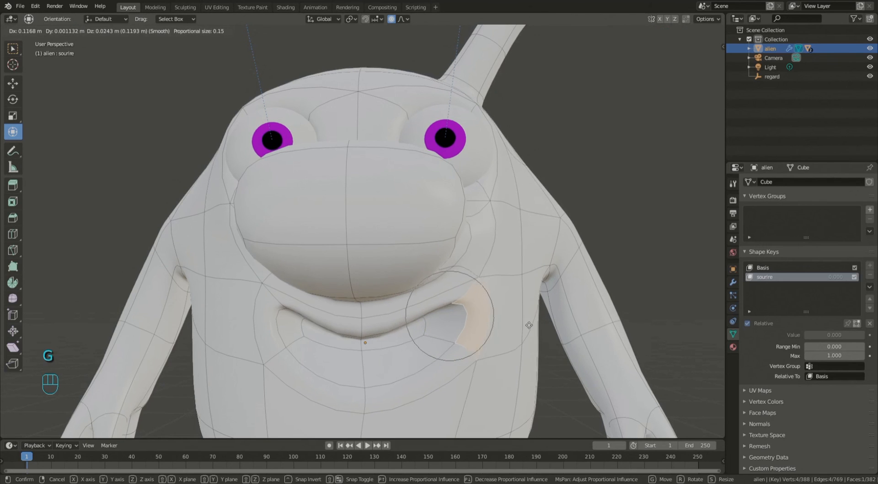
scroll(529, 325, down, 5)
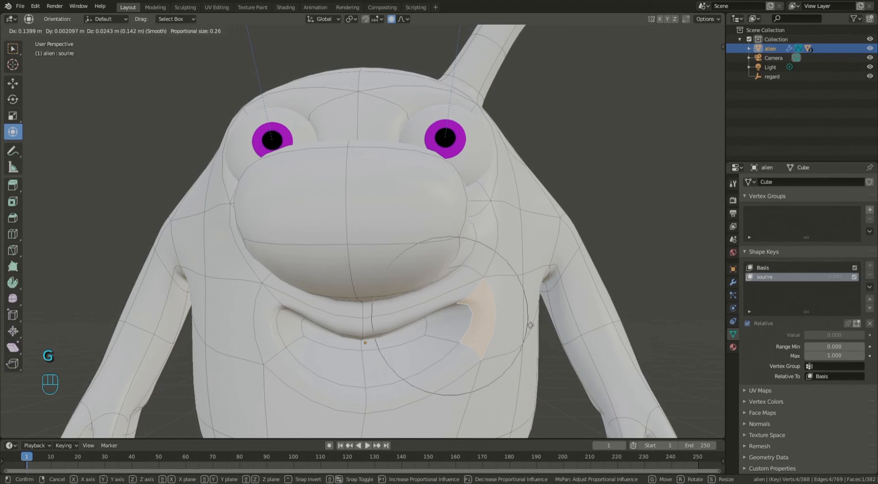
click(530, 331)
Step: Move the face at the alien's right mouth corner outward about 0.15 m with a proportional size of 0.24
middle_drag(525, 329, 259, 328)
click(297, 306)
key(g)
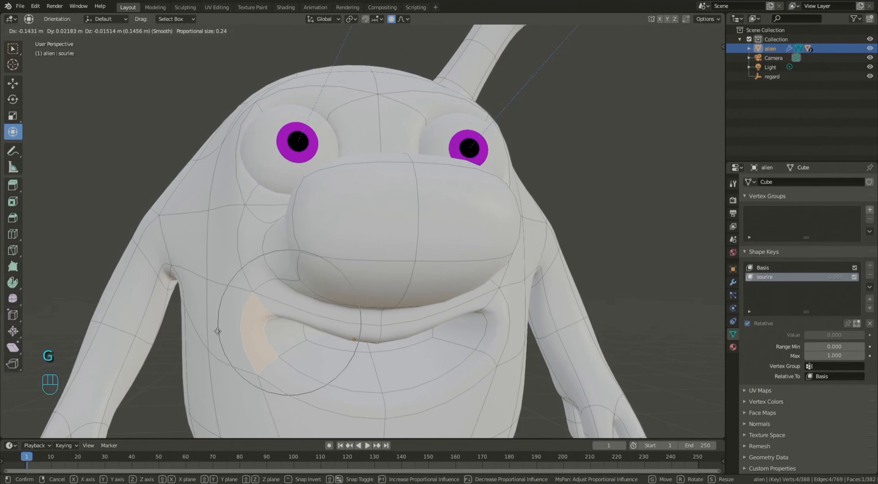
click(224, 330)
scroll(449, 284, down, 5)
mouse_move(438, 286)
middle_down()
mouse_move(406, 280)
mouse_move(432, 281)
middle_up()
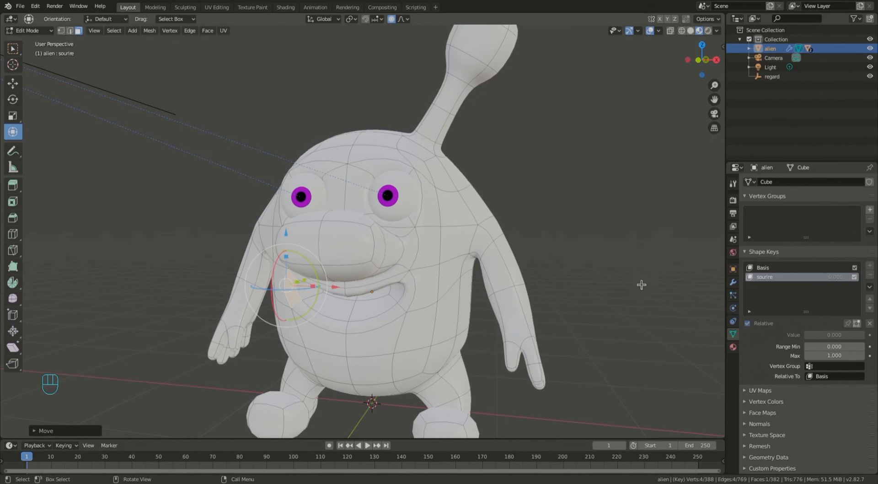
Step: Return to Object Mode and set the sourire shape key's value to 1.000
key(Tab)
middle_drag(426, 313, 549, 274)
middle_drag(459, 320, 402, 362)
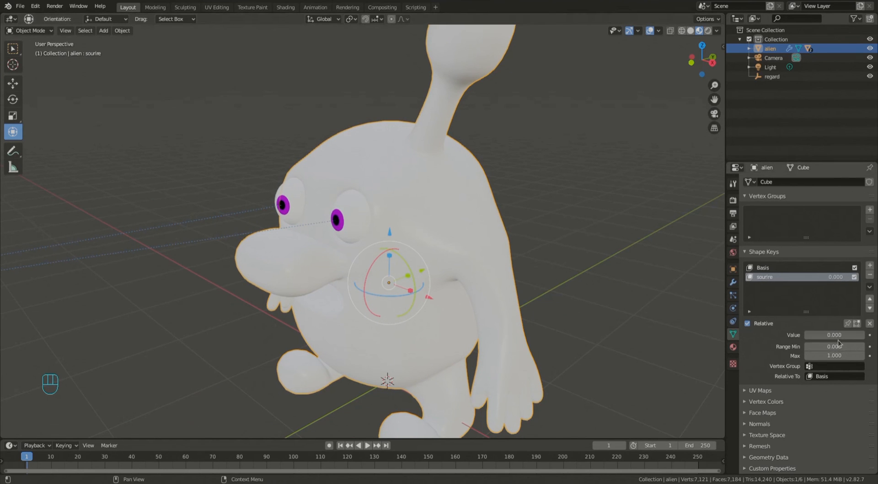
middle_drag(543, 300, 553, 278)
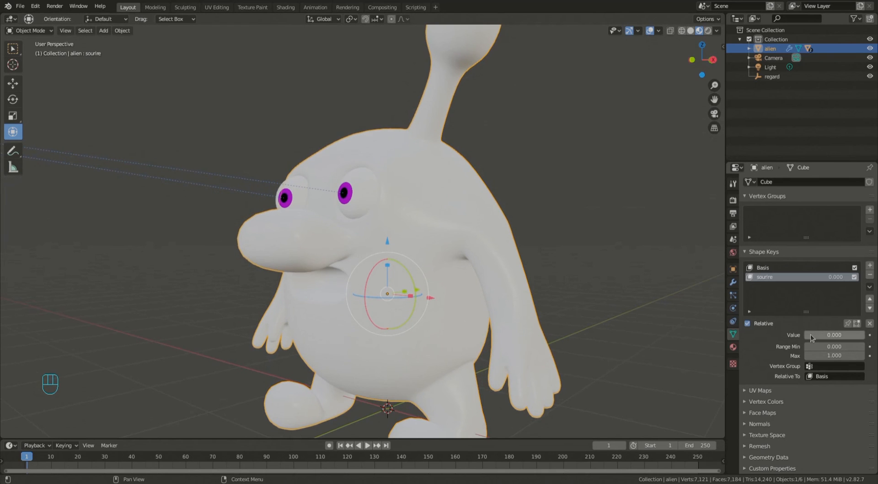
drag(819, 334, 864, 335)
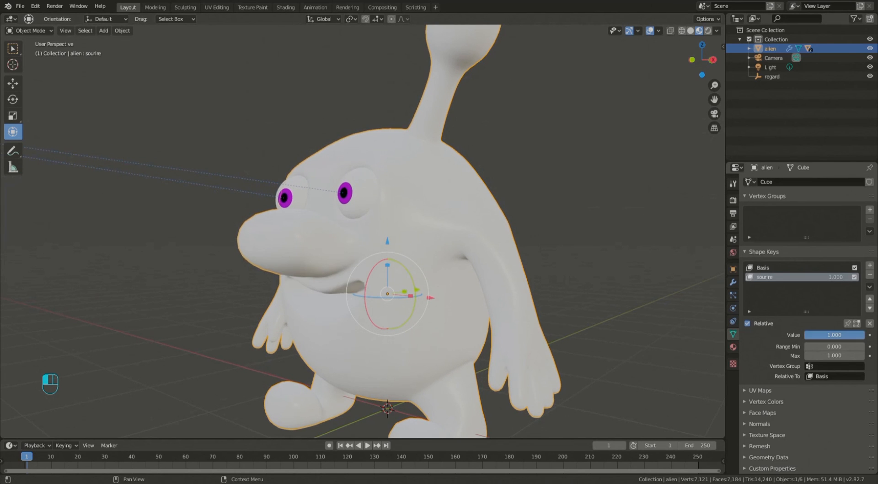
Step: Examine the alien's smile from the front and sides with the sourire shape key fully applied
scroll(534, 322, up, 3)
middle_drag(534, 323, 530, 280)
middle_drag(481, 225, 421, 407)
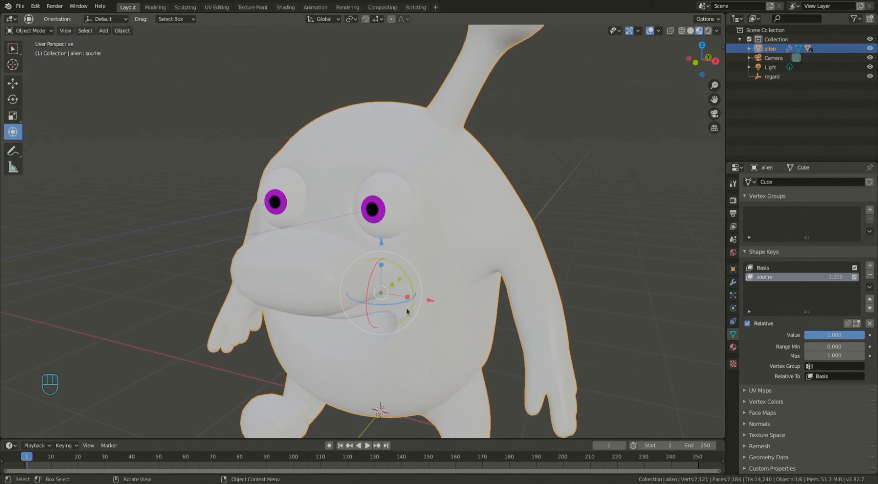
middle_drag(537, 342, 464, 289)
scroll(561, 287, down, 2)
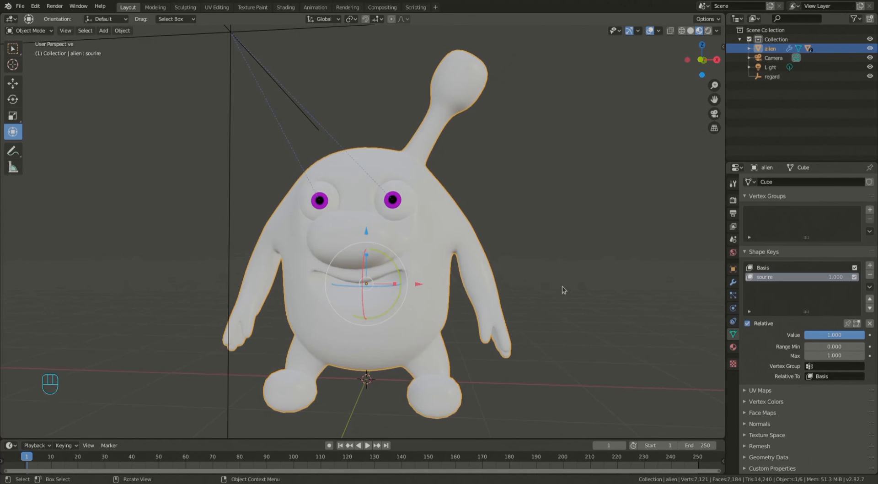
middle_drag(542, 284, 521, 283)
scroll(421, 324, up, 2)
scroll(446, 330, down, 2)
middle_drag(421, 341, 421, 338)
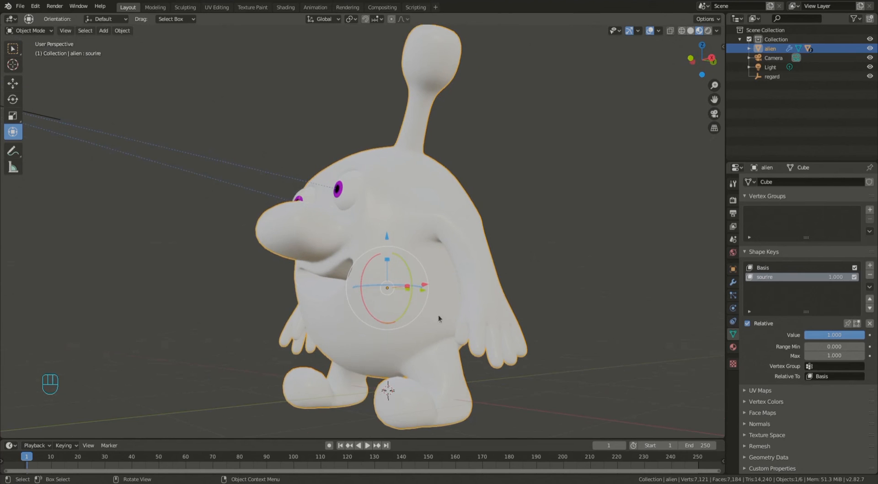
middle_drag(376, 292, 417, 297)
middle_drag(430, 246, 453, 268)
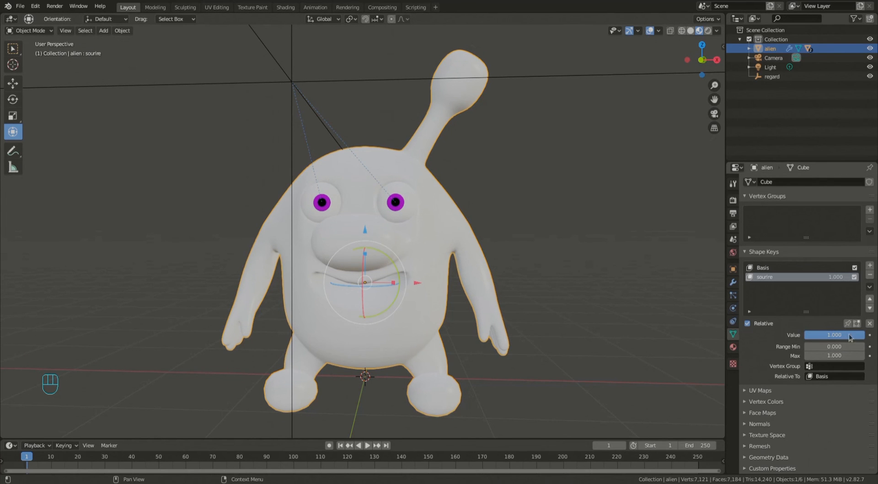
Step: Set the sourire shape key's value back to 0.000
drag(859, 335, 806, 335)
scroll(654, 329, up, 2)
scroll(655, 329, down, 2)
middle_drag(655, 329, 594, 324)
scroll(594, 325, down, 3)
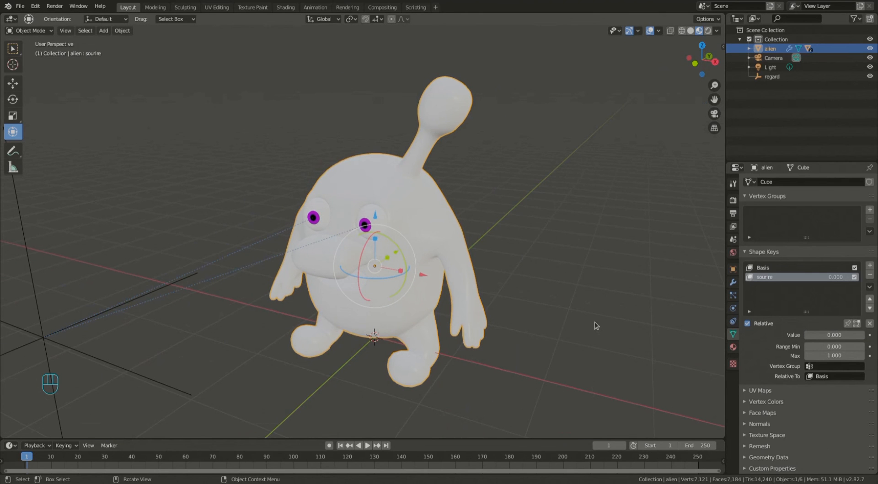
mouse_move(511, 325)
middle_down()
mouse_move(556, 319)
mouse_move(526, 288)
mouse_move(518, 325)
middle_up()
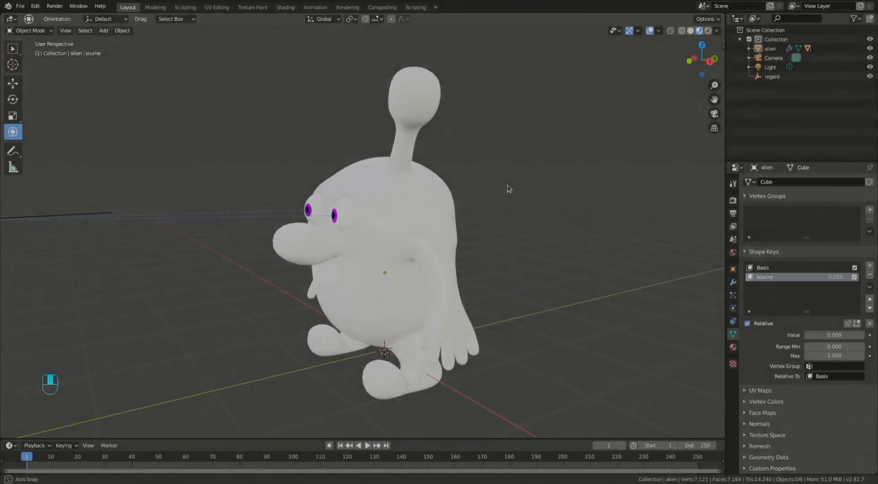
middle_drag(508, 187, 526, 167)
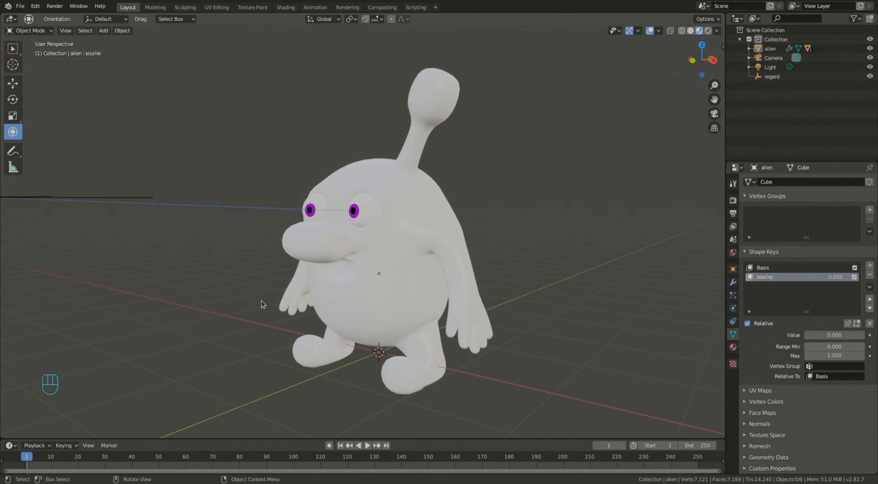
middle_drag(258, 273, 472, 270)
key(space)
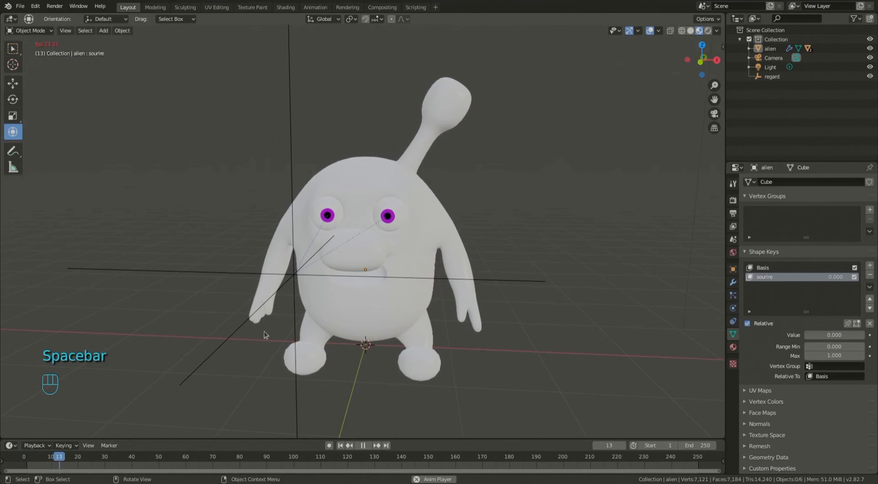
key(Escape)
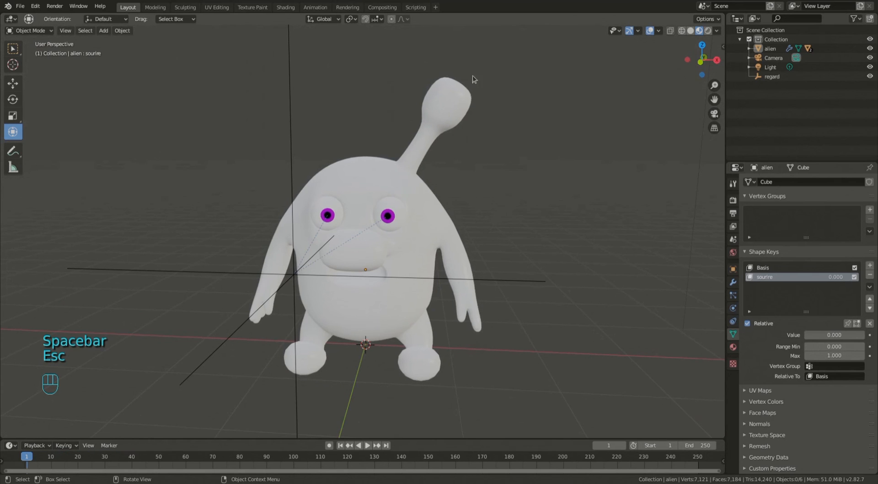
middle_drag(451, 190, 392, 212)
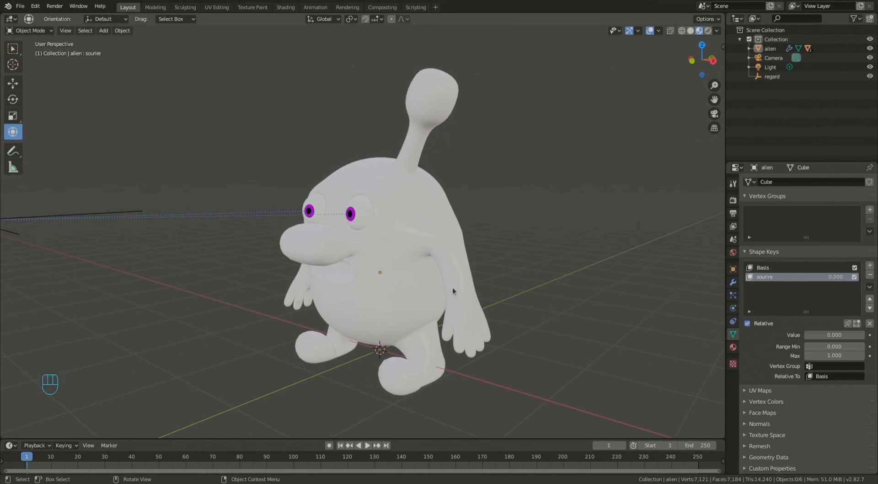
middle_drag(494, 216, 527, 207)
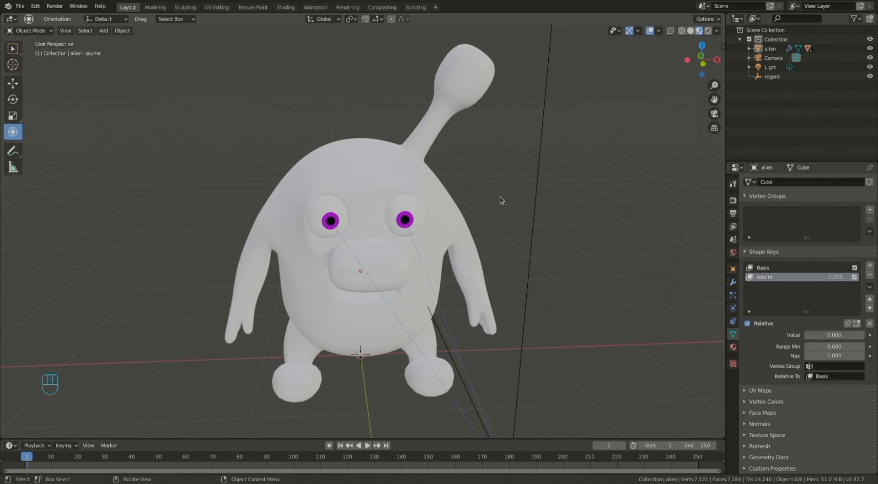
middle_drag(513, 155, 456, 258)
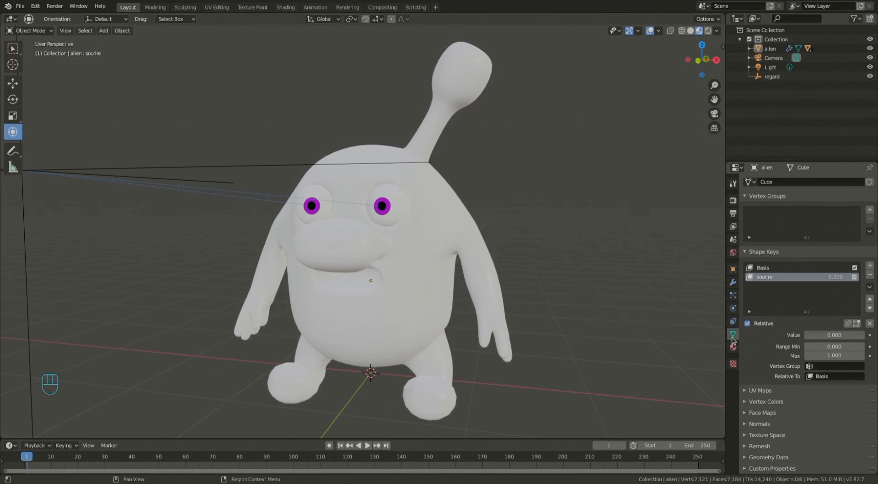
Step: Add a vertex group to the alien body and name it flex
click(469, 248)
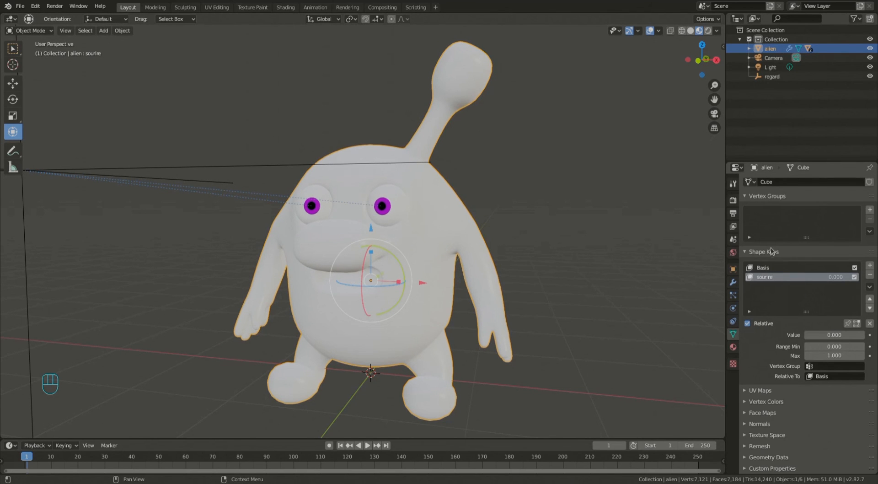
click(869, 210)
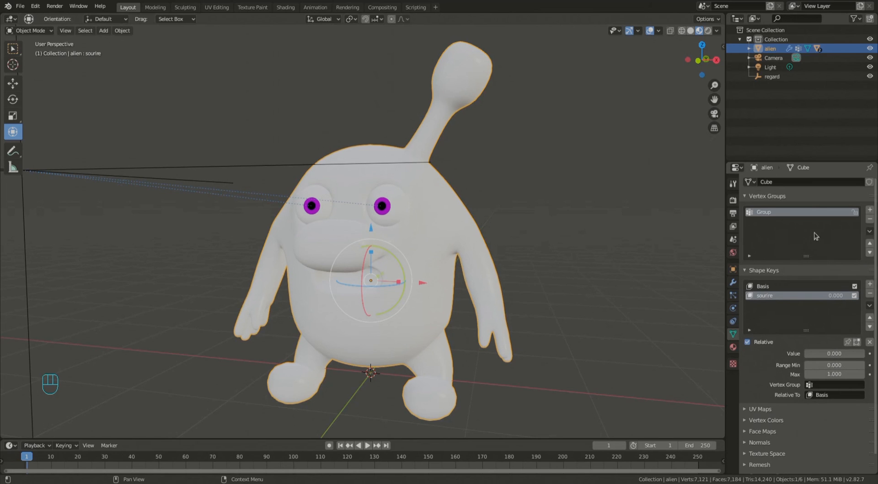
double_click(770, 211)
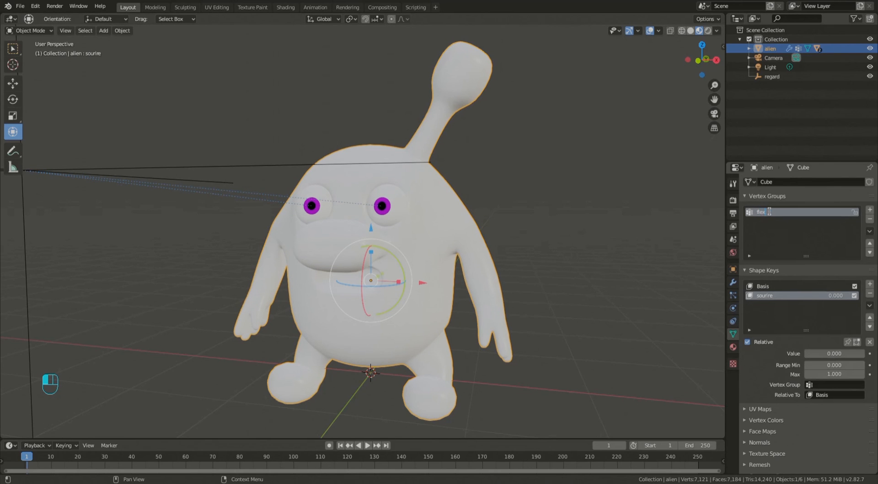
key(Return)
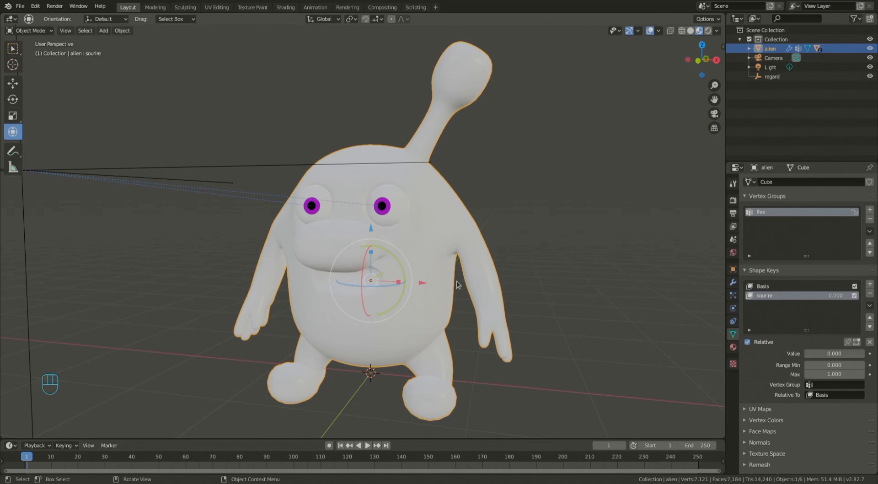
Step: Isolate the alien body in local view and edit its mesh in vertex selection mode
key(KP_Divide)
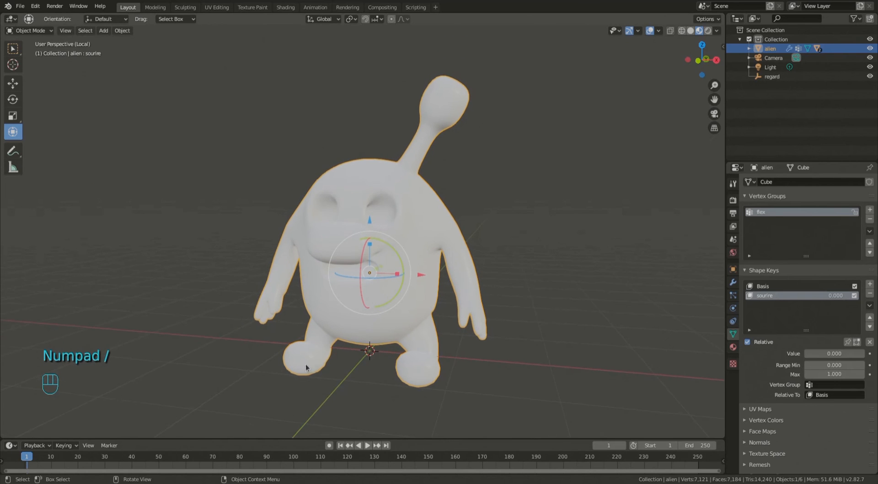
middle_drag(451, 298, 474, 308)
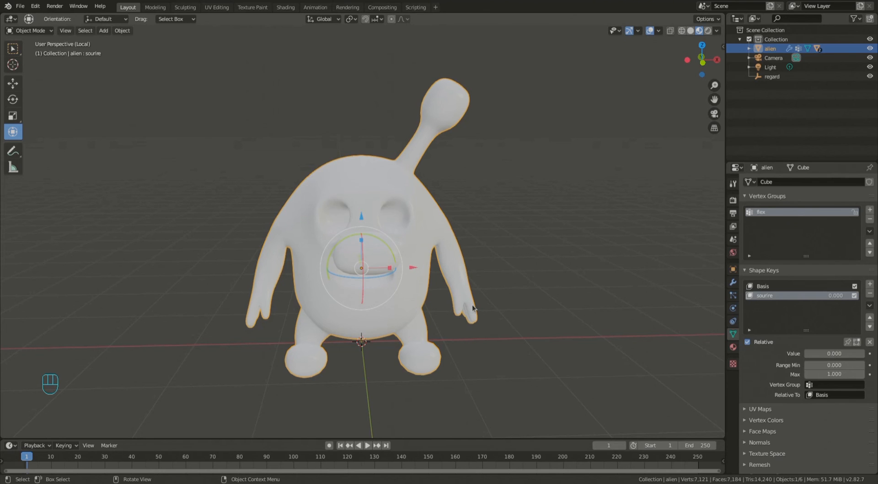
key(Tab)
scroll(464, 174, up, 1)
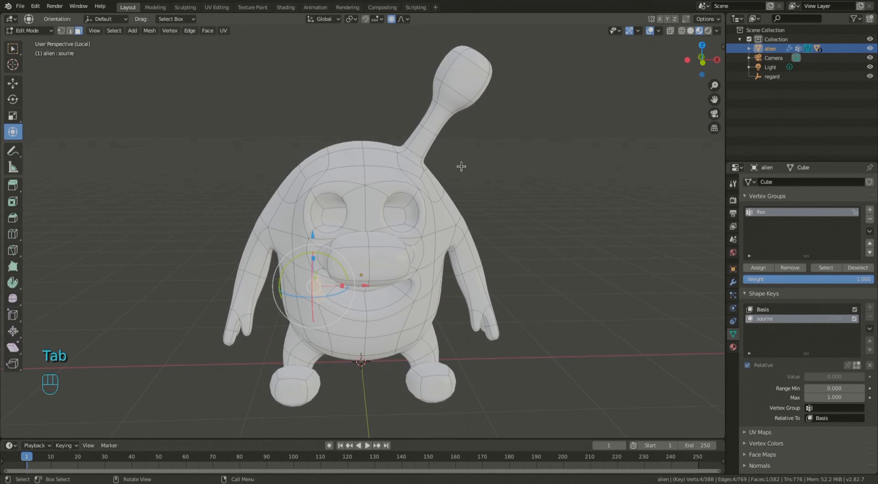
click(61, 31)
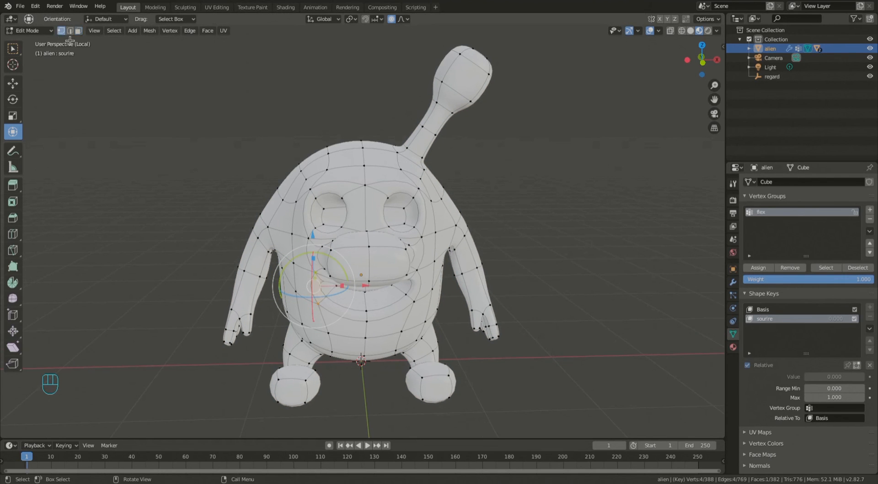
middle_drag(490, 154, 488, 147)
Step: Show the mesh in wireframe and assign all its vertices to the flex group with weight 1.000
key(a)
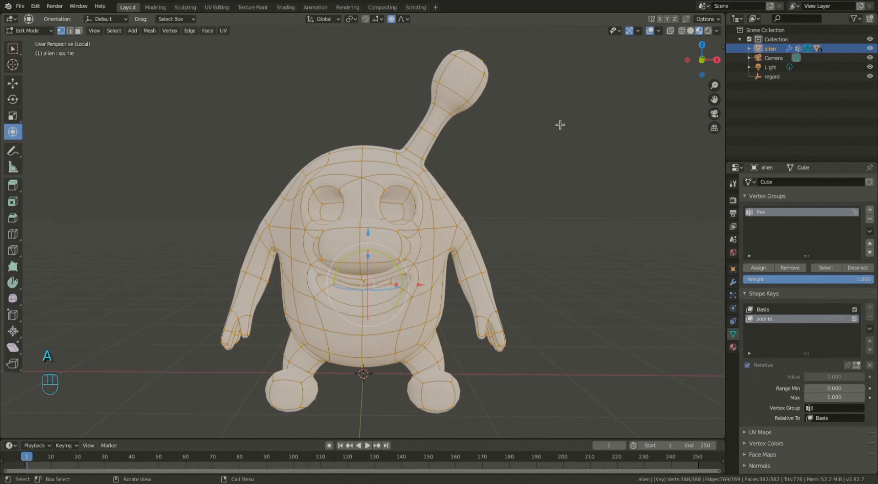
click(682, 31)
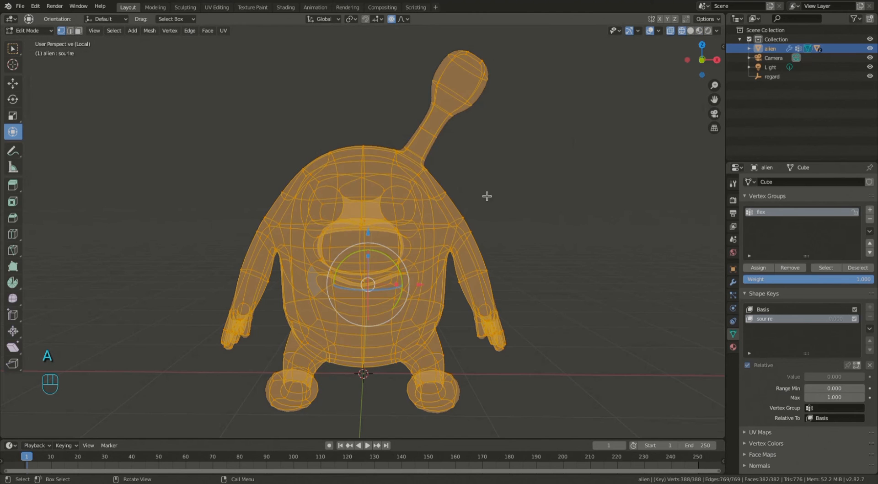
click(603, 138)
key(a)
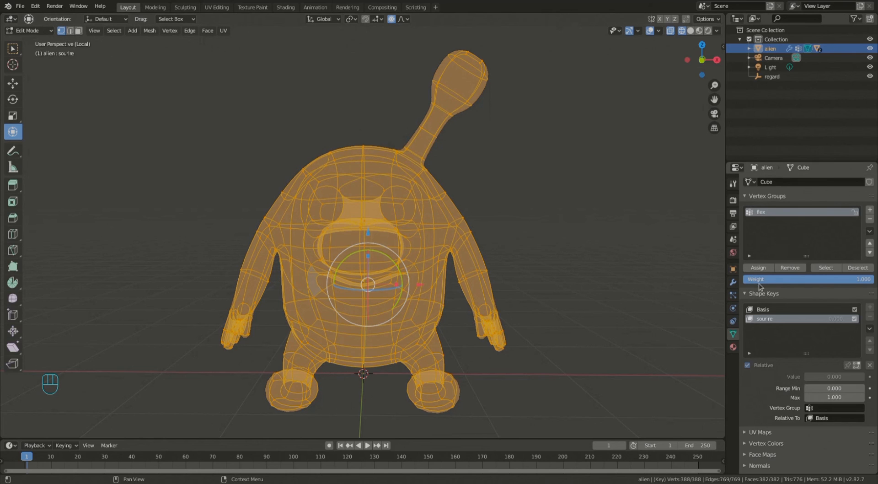
click(764, 268)
click(545, 196)
Step: Circle-select all the antenna's vertices and assign them to the flex group with weight 0.000
key(c)
scroll(450, 90, down, 6)
click(458, 88)
drag(457, 87, 452, 93)
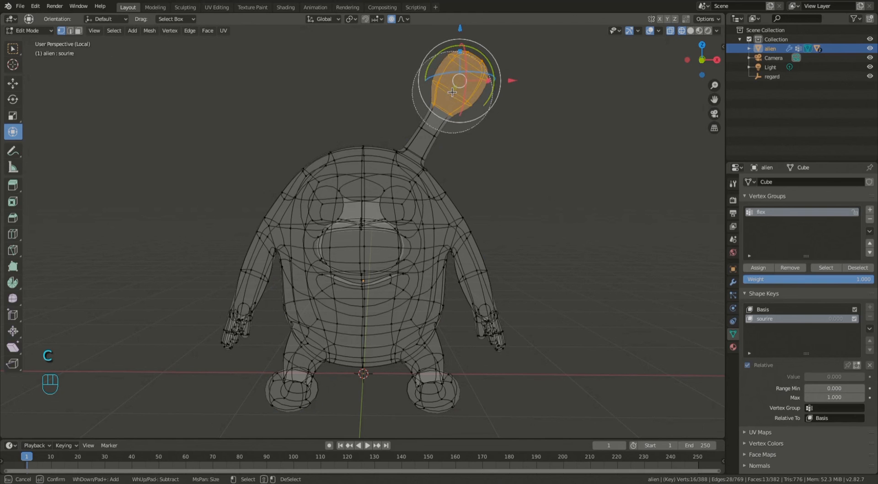
click(432, 124)
right_click(541, 142)
mouse_move(541, 137)
middle_down()
mouse_move(456, 159)
mouse_move(533, 133)
middle_up()
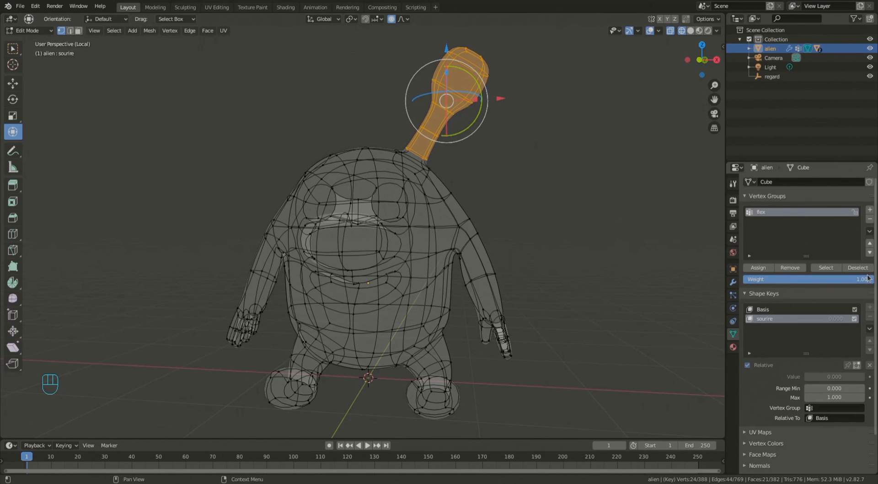
drag(859, 283, 745, 283)
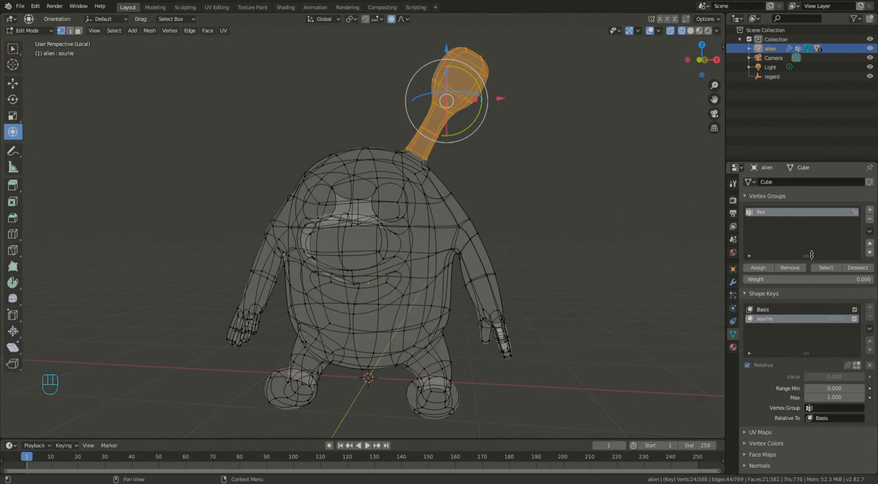
click(758, 268)
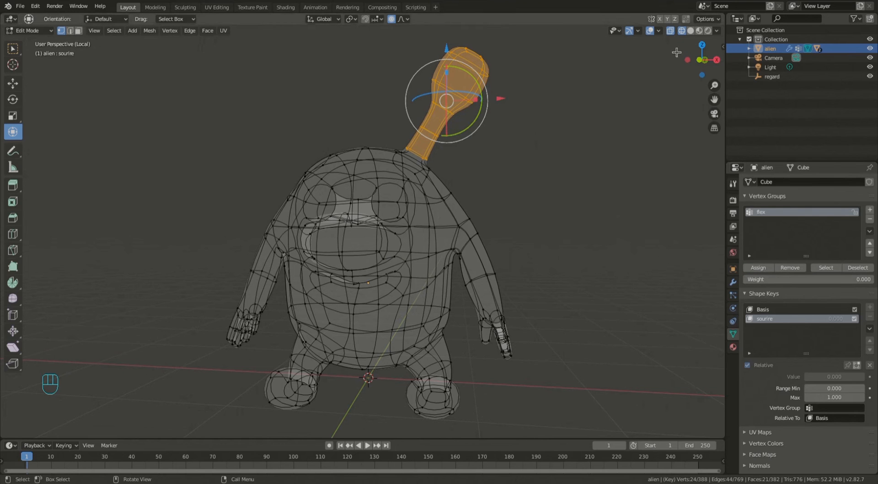
Step: Restore solid shading, clear the vertex selection and display the alien's flex weights in Weight Paint mode
click(691, 31)
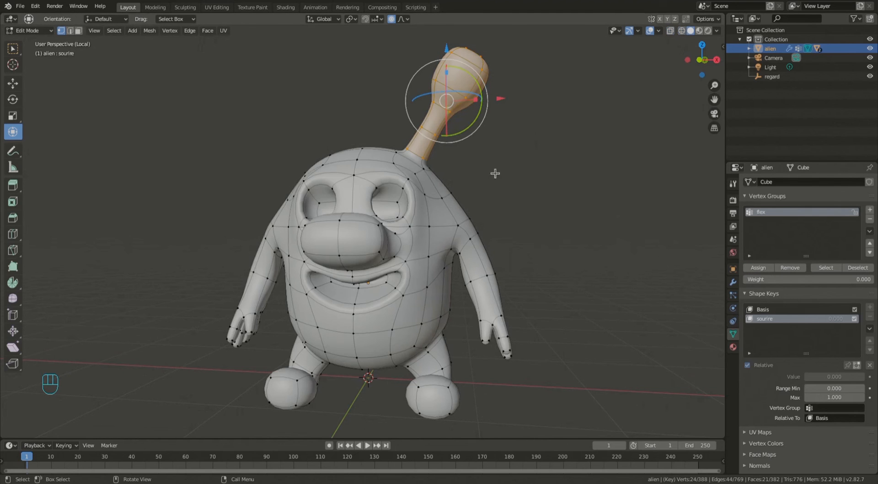
click(525, 176)
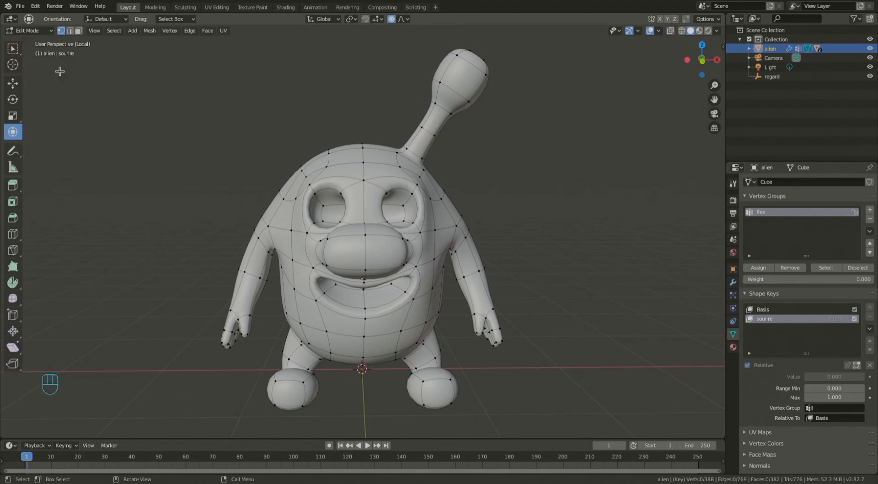
click(52, 32)
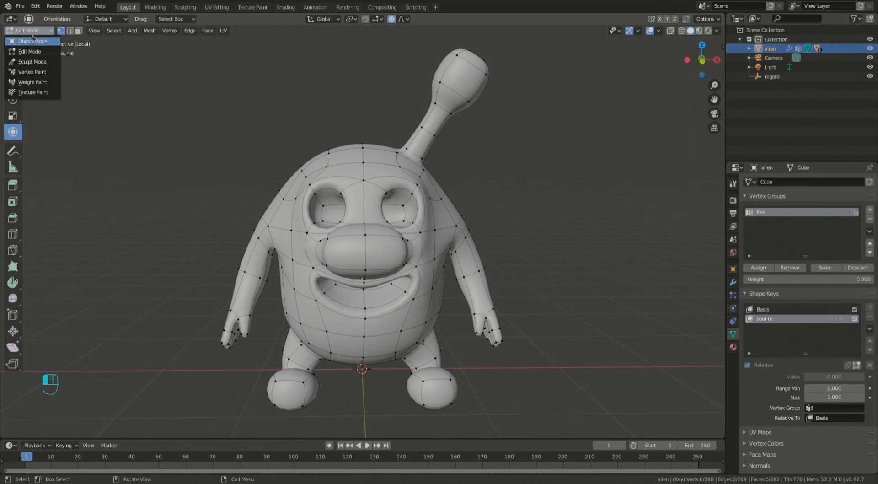
click(31, 84)
mouse_move(623, 151)
middle_down()
mouse_move(476, 155)
mouse_move(526, 134)
mouse_move(516, 158)
mouse_move(600, 163)
mouse_move(555, 146)
middle_up()
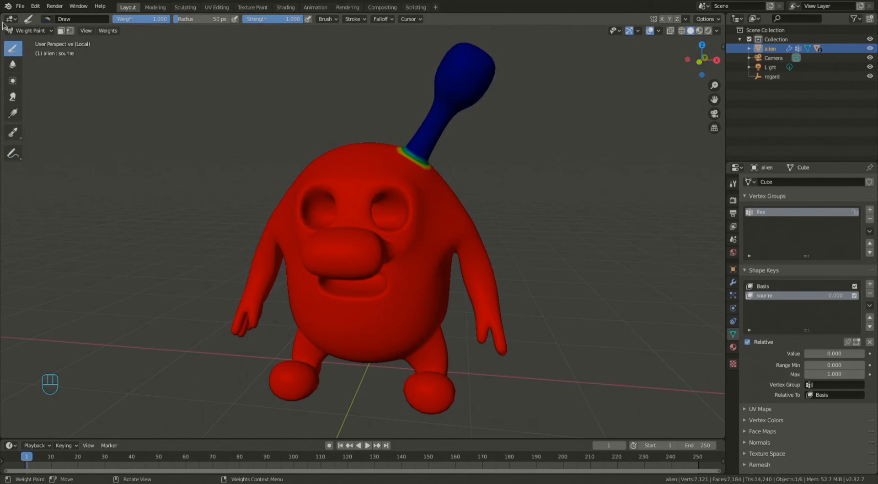
Step: Return the alien to Object Mode and enable Soft Body physics on it, checking the Softbody modifier's place in the stack
click(32, 31)
click(34, 41)
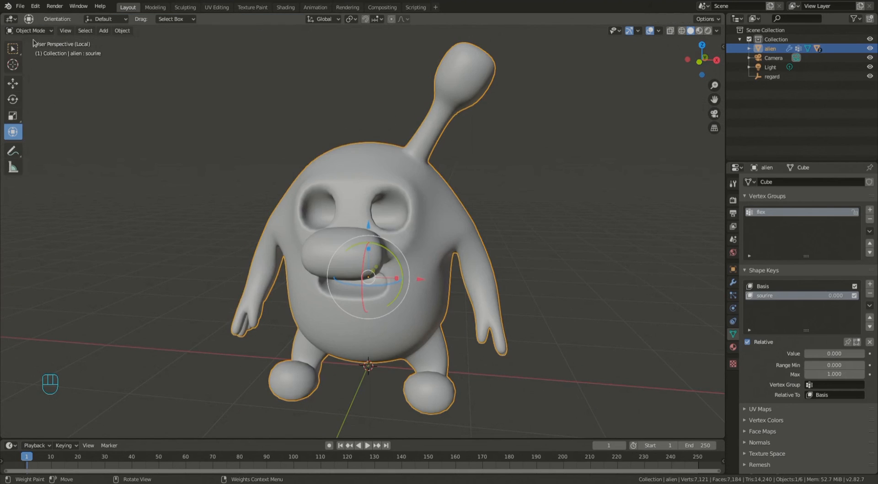
mouse_move(512, 160)
middle_down()
mouse_move(533, 181)
mouse_move(531, 165)
mouse_move(465, 172)
mouse_move(438, 202)
mouse_move(508, 169)
middle_up()
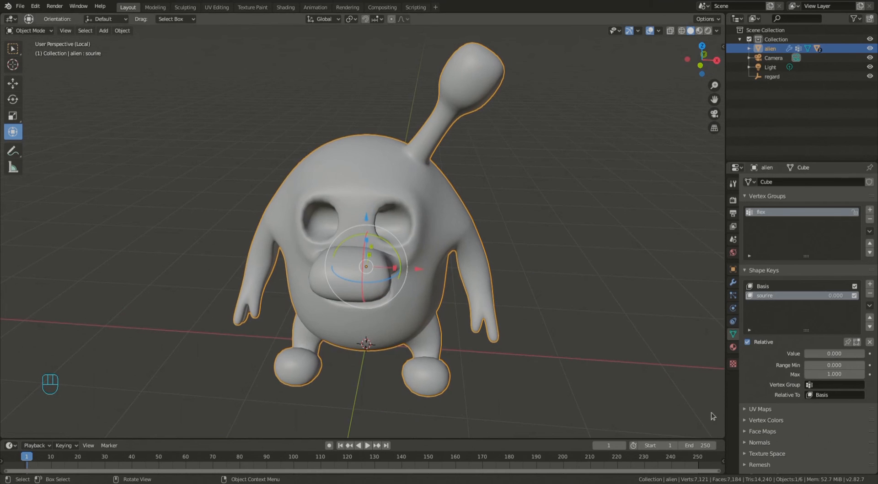
click(733, 309)
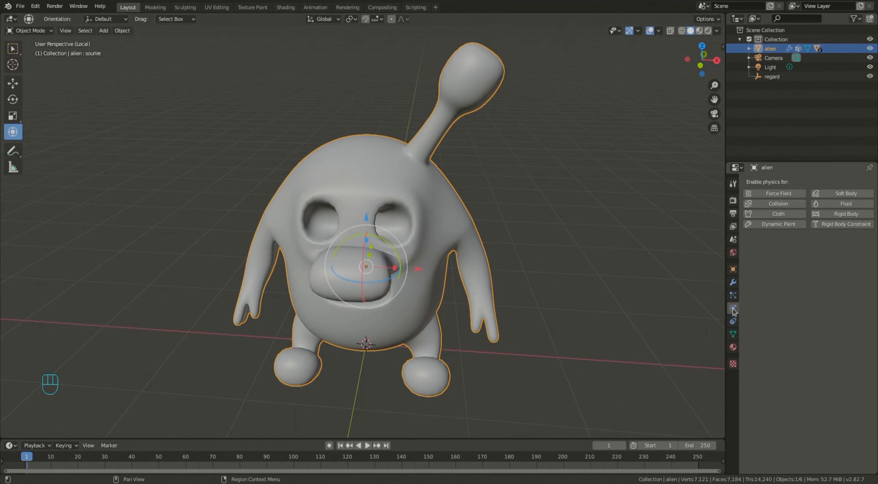
click(839, 193)
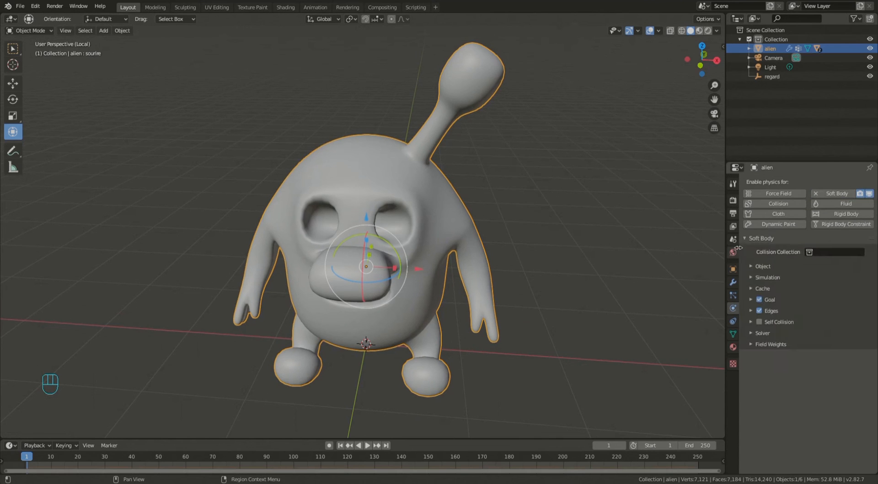
click(733, 282)
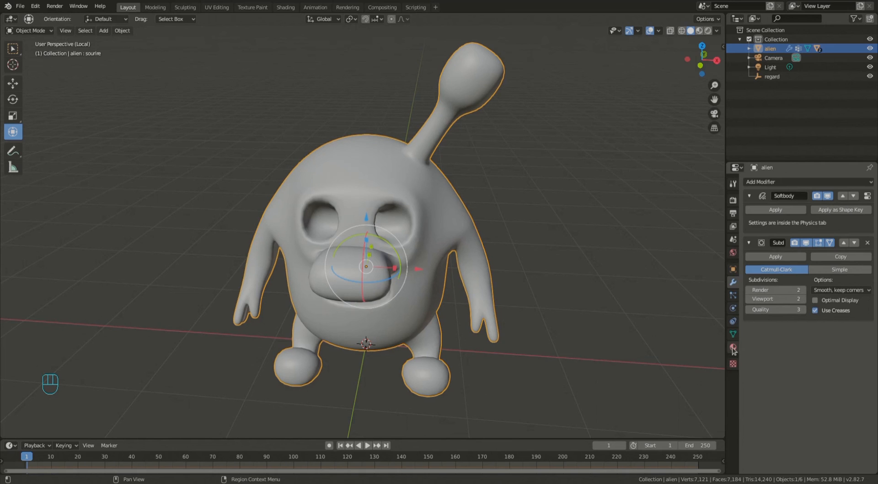
click(733, 309)
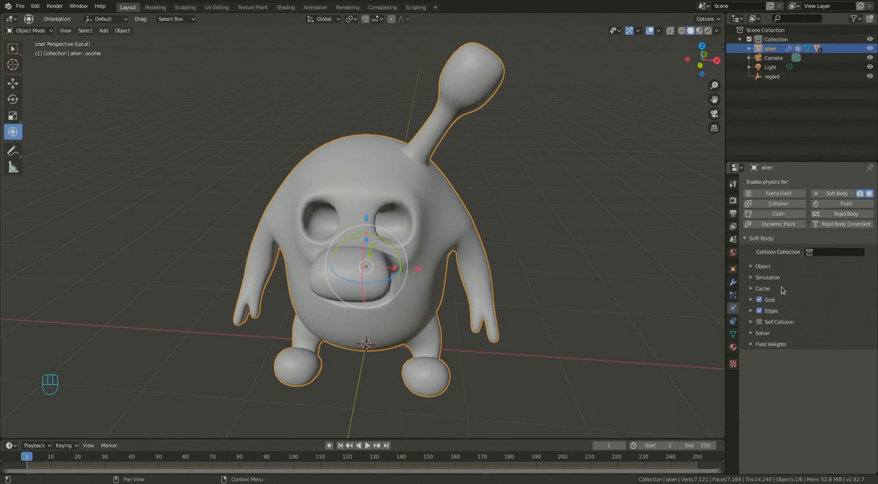
Step: Use flex as the vertex group for the soft body goal and raise the default goal strength
click(751, 288)
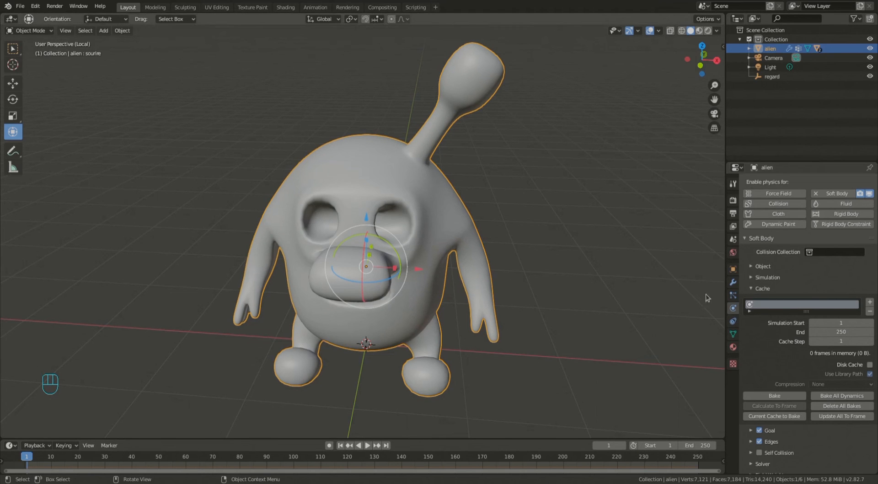
click(751, 288)
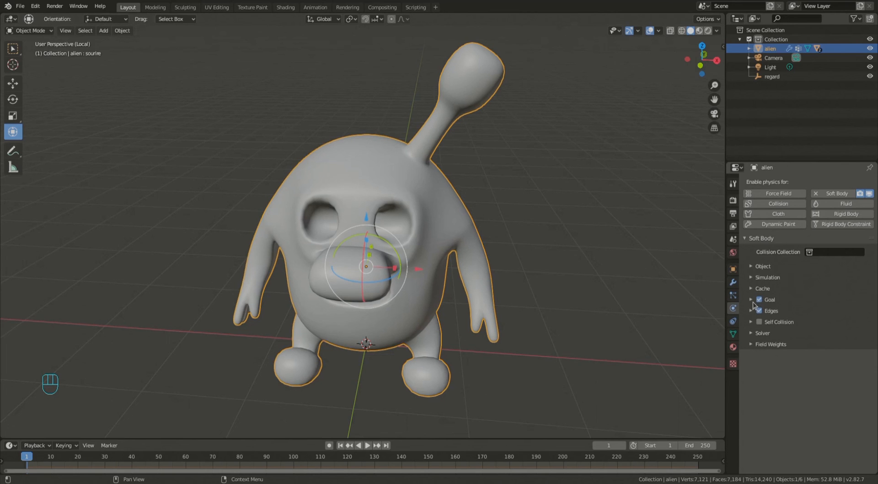
click(750, 299)
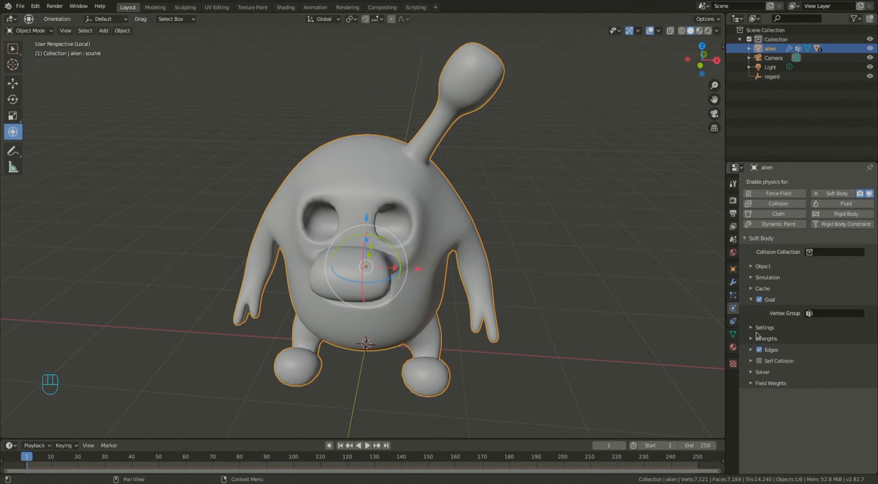
click(830, 313)
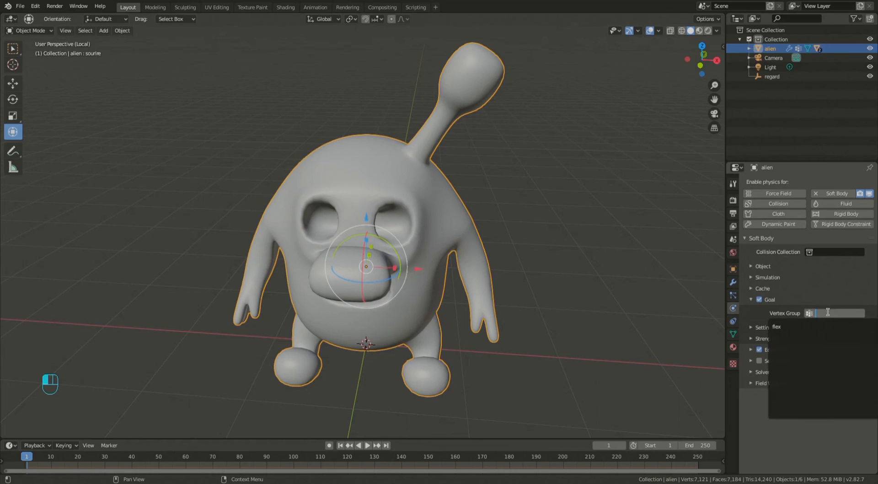
click(804, 327)
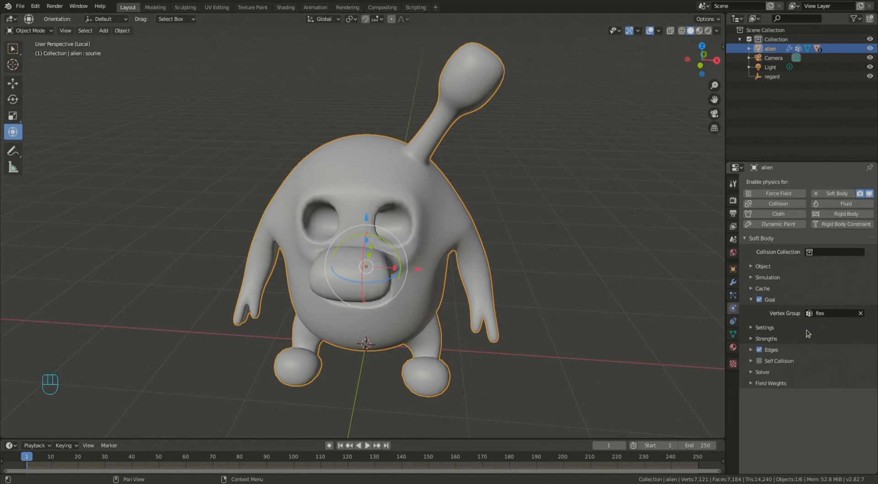
click(752, 340)
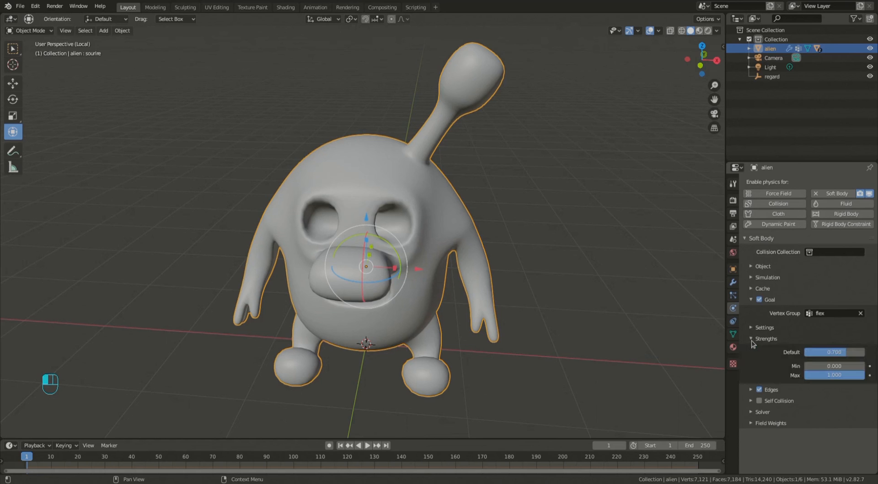
drag(842, 352, 868, 355)
click(750, 299)
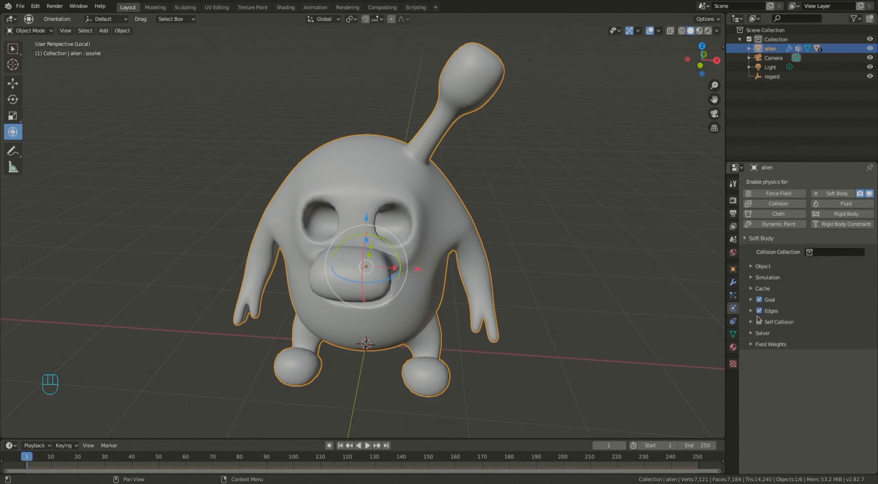
Step: Open the soft body's edge settings and play the simulation to test the antenna
click(750, 311)
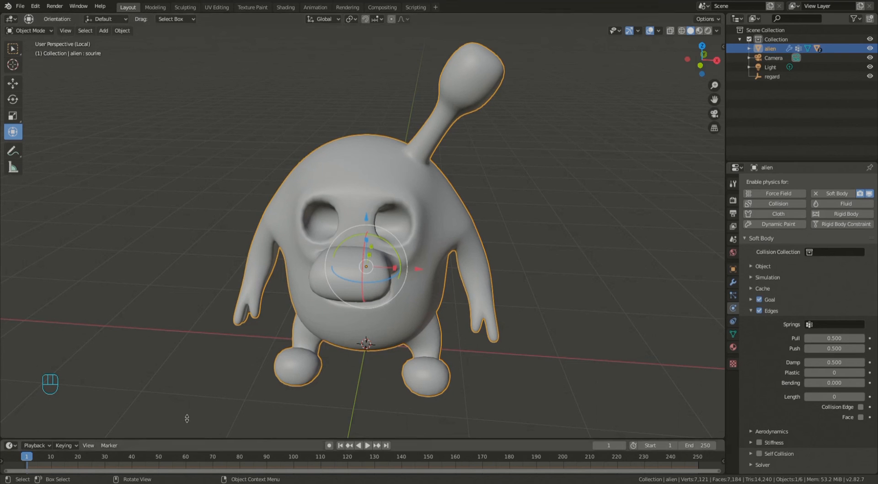
key(space)
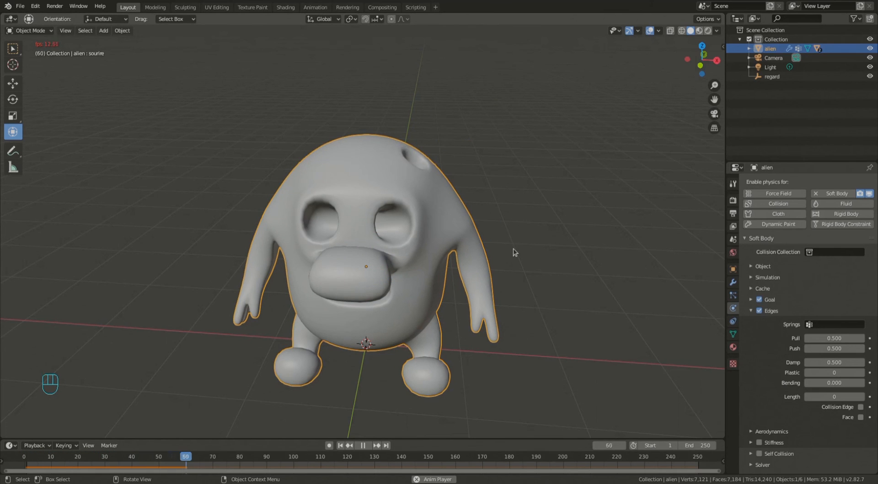
key(Escape)
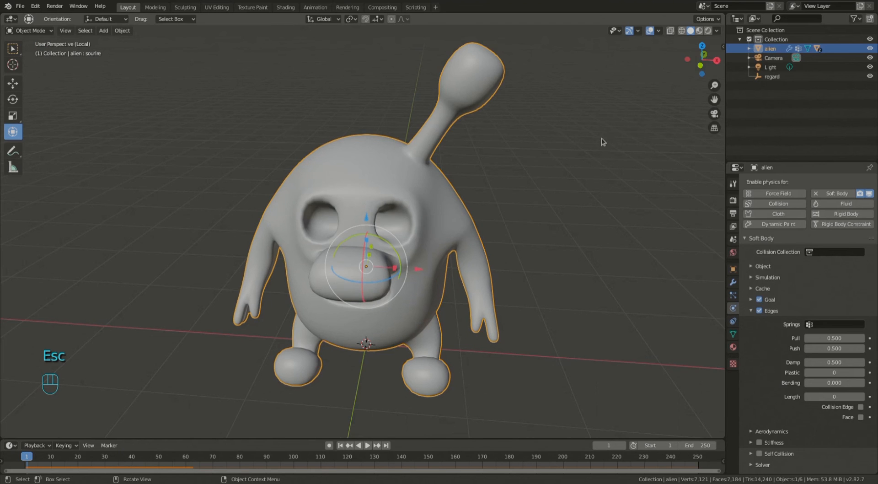
Step: Leave local view, show the whole alien in material preview and play the simulation from the front
key(KP_Divide)
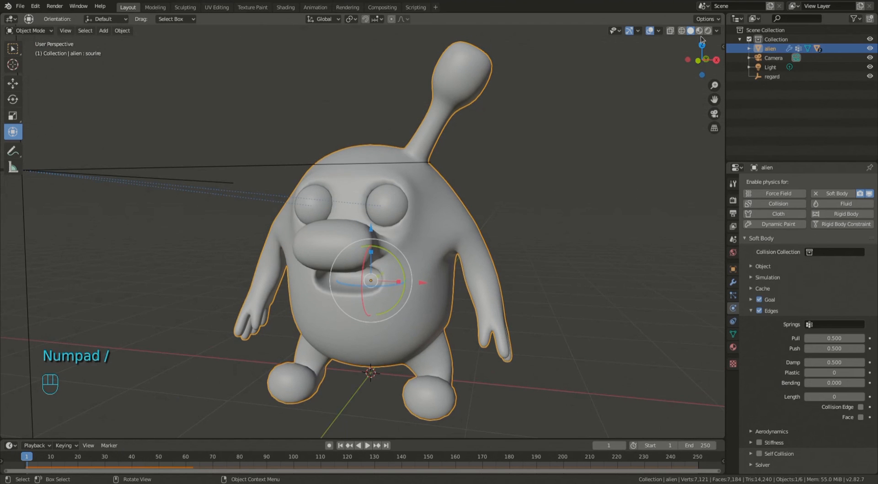
click(699, 30)
mouse_move(575, 210)
middle_down()
mouse_move(584, 233)
mouse_move(580, 222)
middle_up()
key(space)
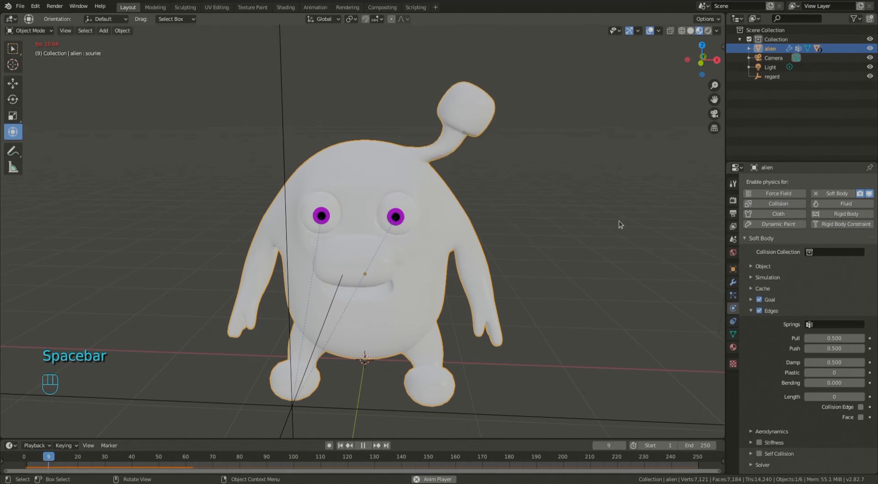
key(Escape)
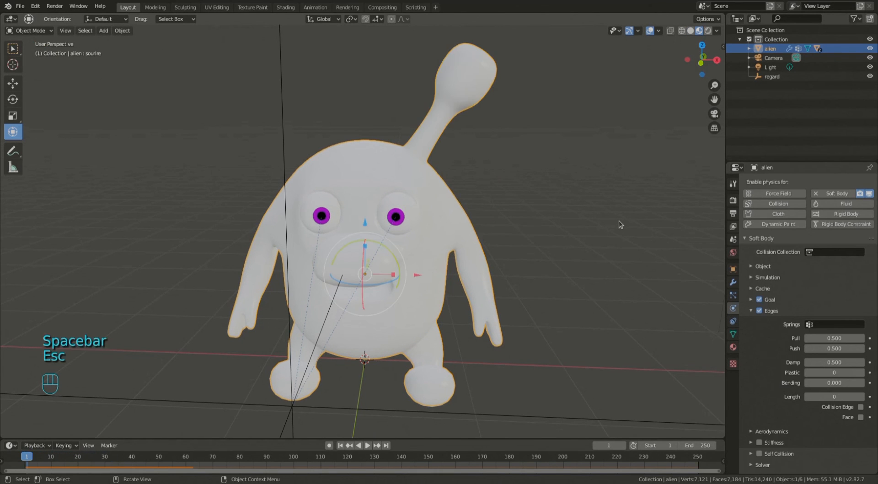
Step: Set the soft body edges' Bending to 1.000 and play the simulation to check the antenna's stiffness
click(828, 383)
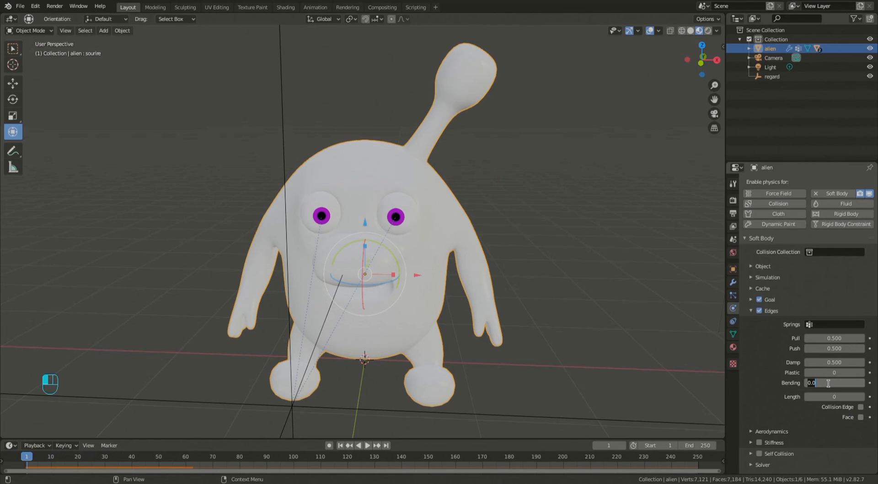
key(Return)
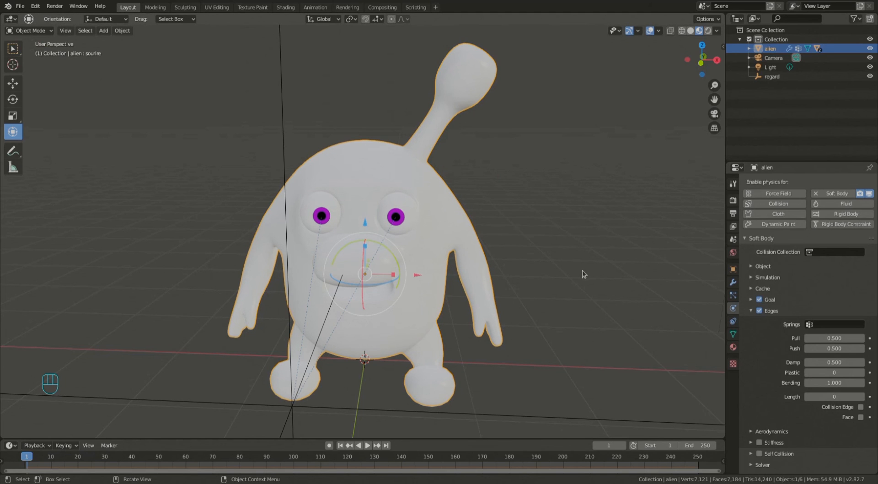
key(space)
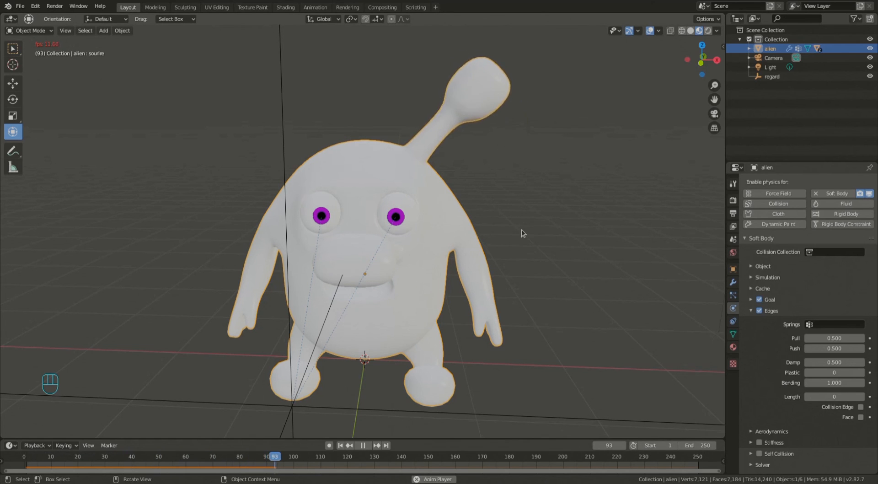
key(Escape)
Step: Try a Bending value of 10.000 for the soft body edges and play the simulation
click(832, 384)
key(Return)
key(space)
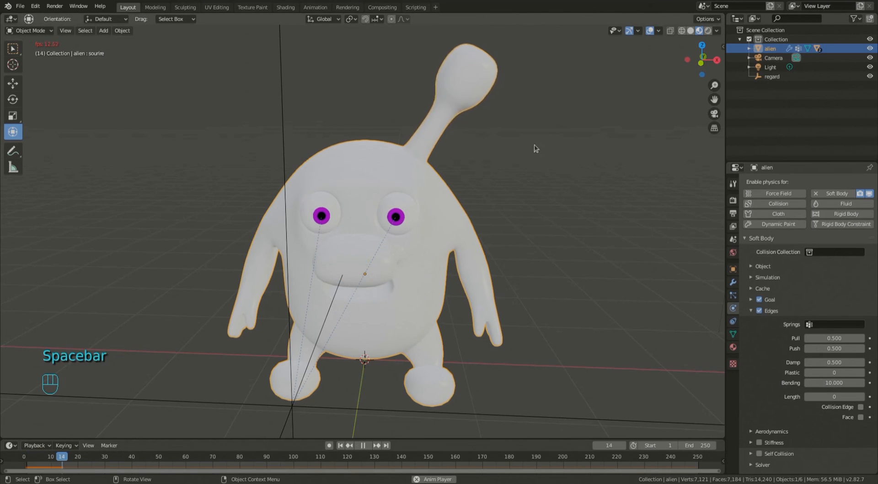
key(Escape)
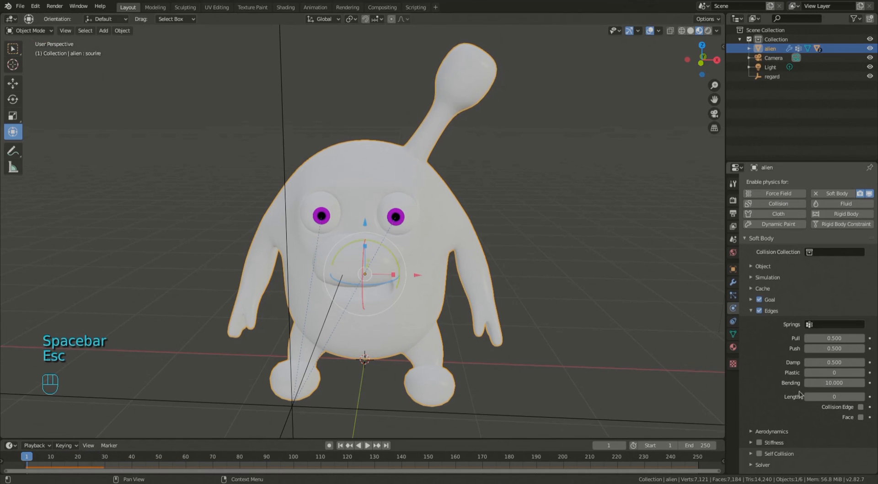
Step: Set the soft body edges' Bending back to 1.000 and replay the simulation
click(841, 383)
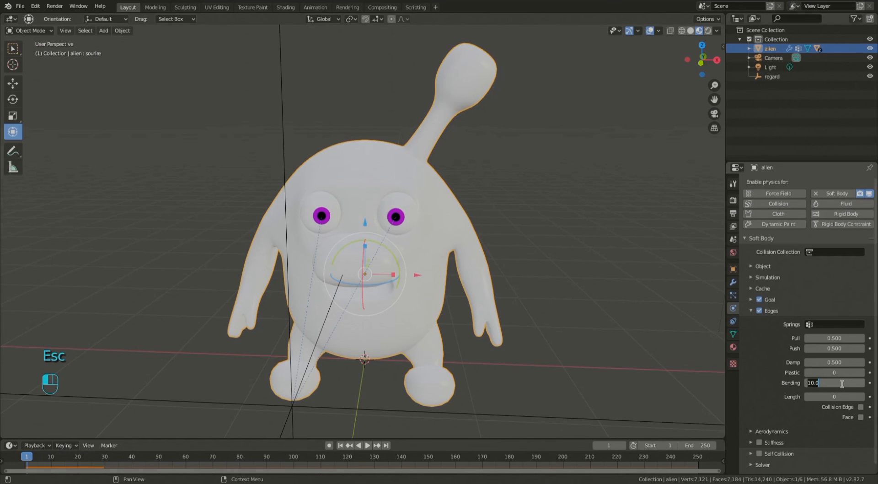
text(1)
key(Return)
key(space)
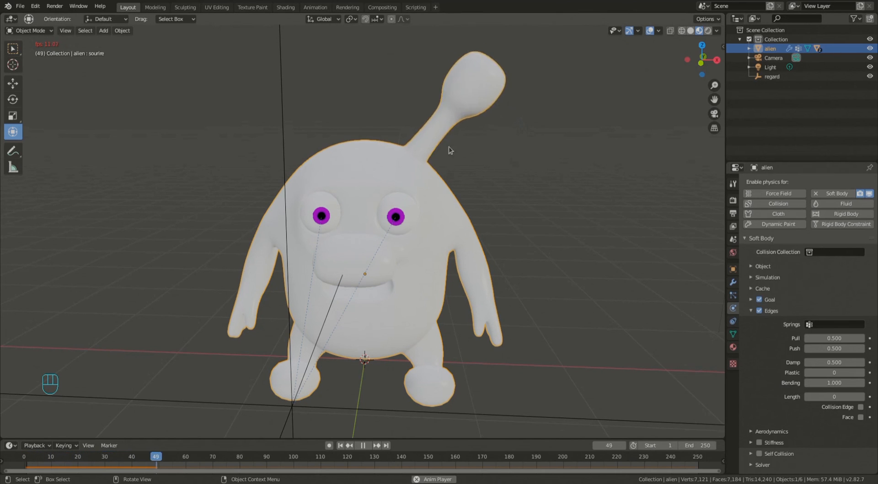
key(Escape)
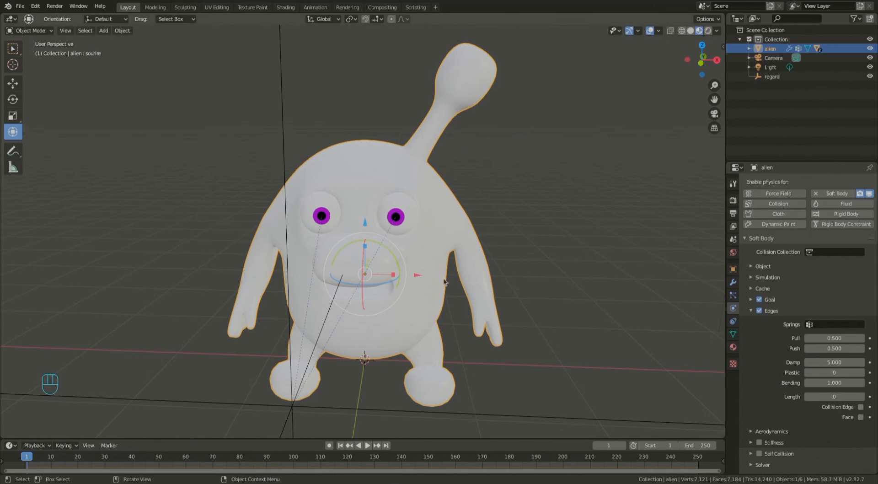
Step: Try a Damp value of 5.000 for the soft body edges and play the simulation
key(space)
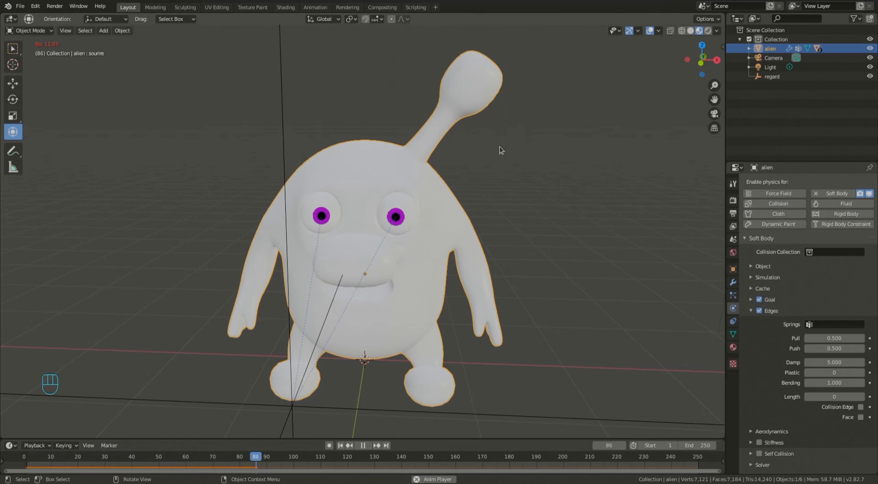
key(Escape)
Step: Set the soft body edges' Damp to 20.000 and play the simulation to check the antenna's movement
click(832, 348)
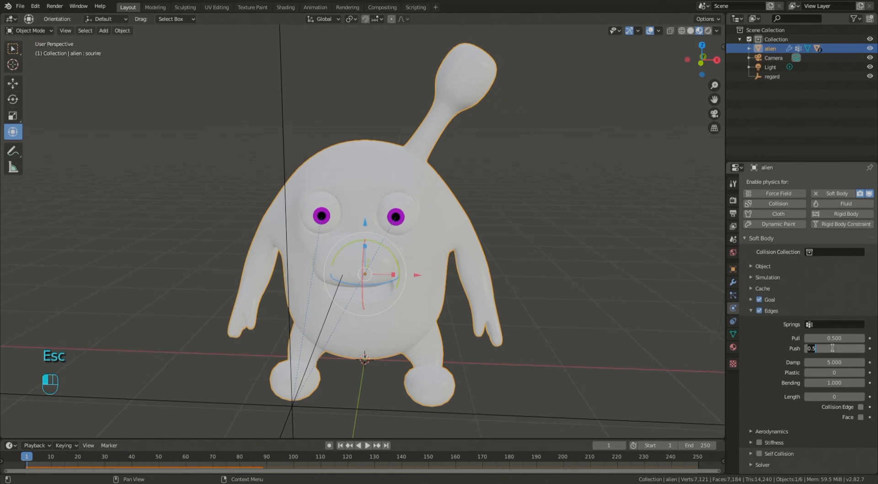
click(834, 362)
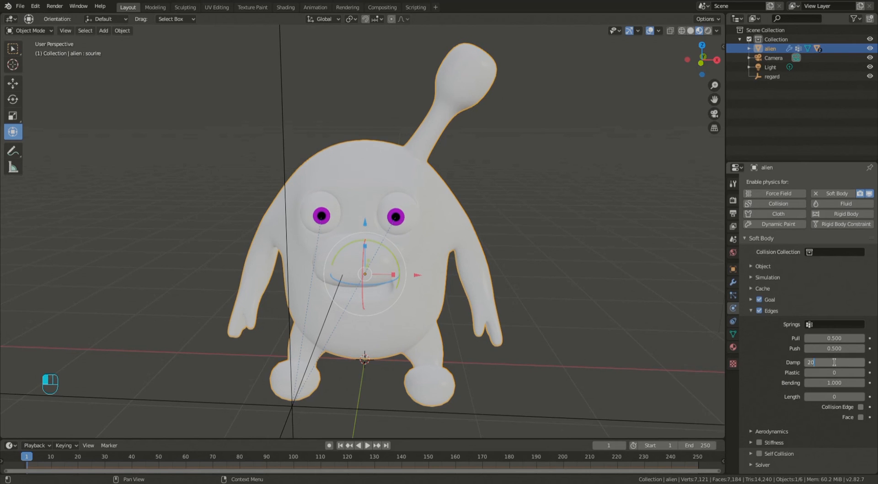
key(space)
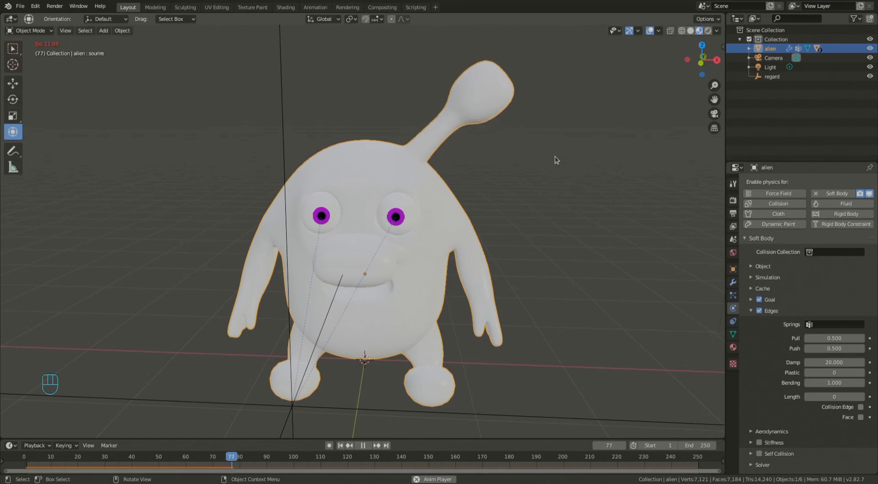
Step: Try a Damp value of 50.000 for the soft body edges and play the simulation
key(Escape)
click(826, 362)
text(50)
key(Return)
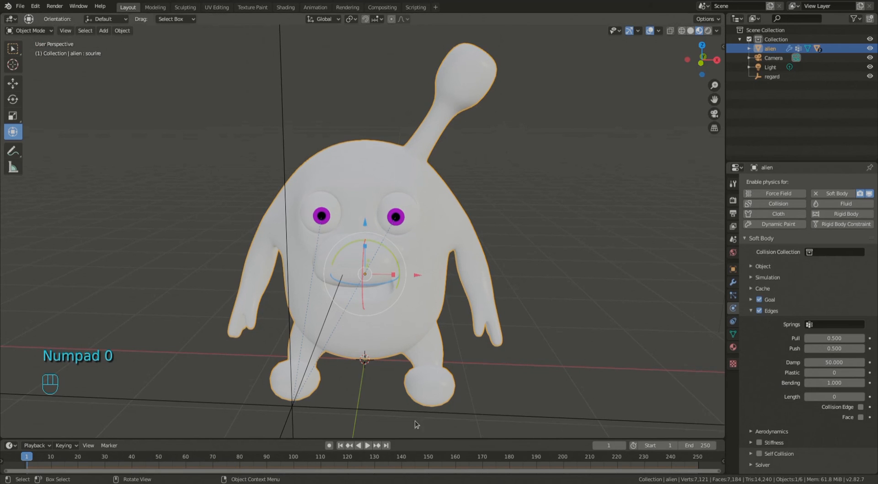
key(space)
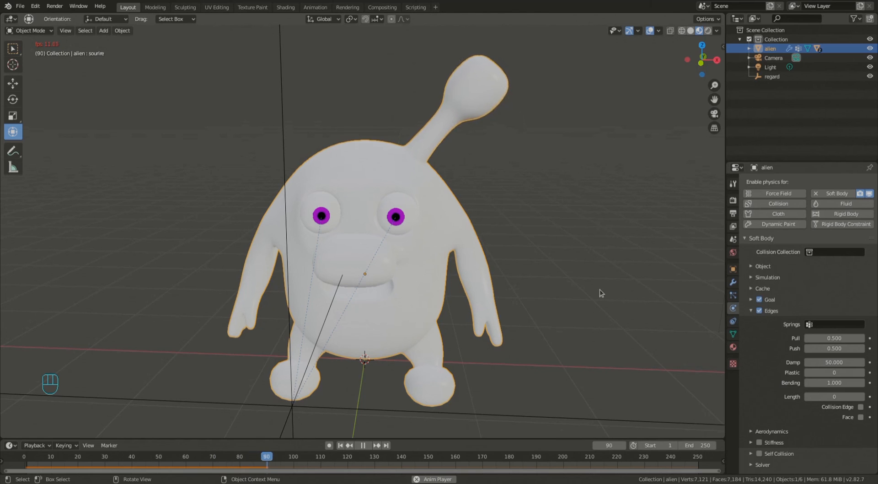
key(Escape)
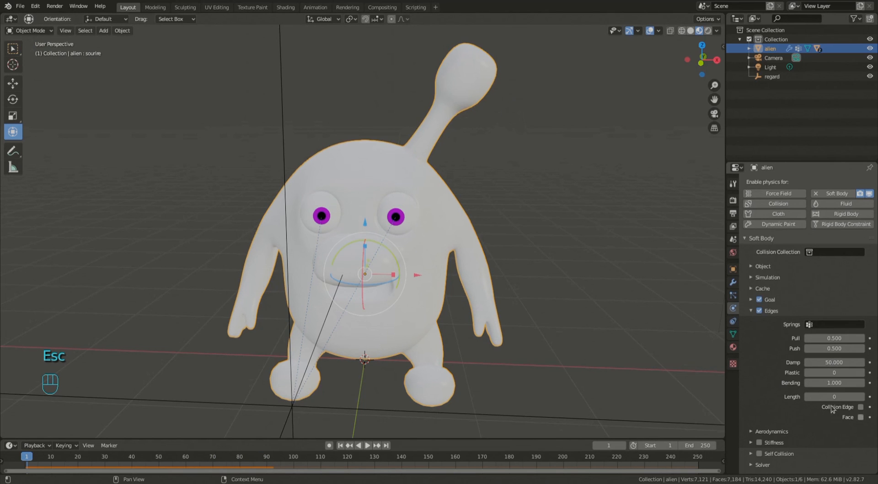
Step: Try a Damp value of 100 for the soft body edges
click(832, 363)
text(100)
key(Return)
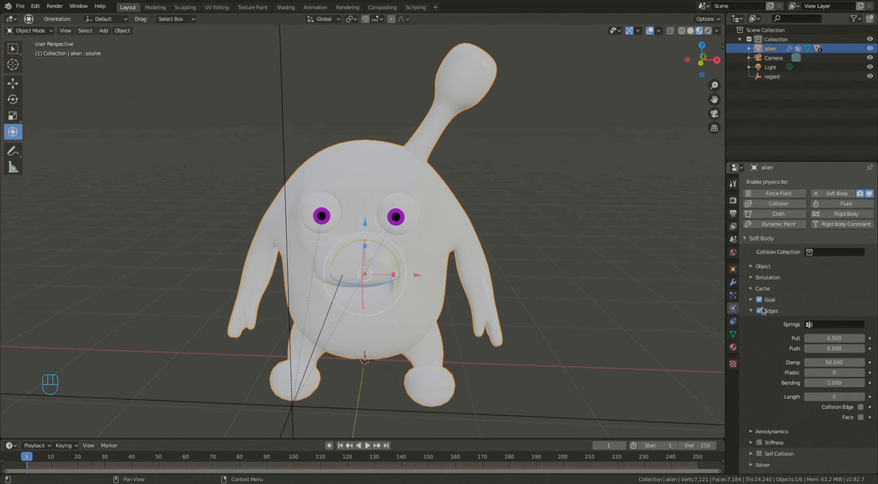
Step: Set the soft body edges' Damp to 10.000, reveal the soft body's Object settings and play the simulation
click(758, 299)
click(751, 300)
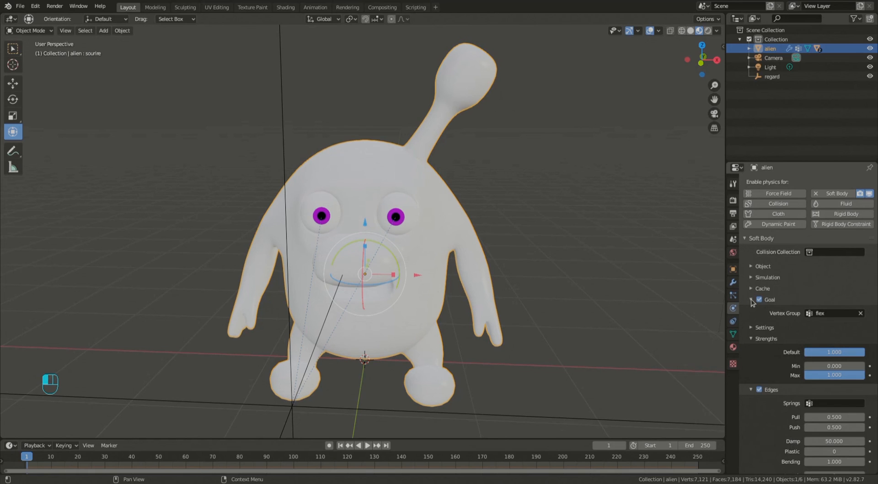
click(751, 300)
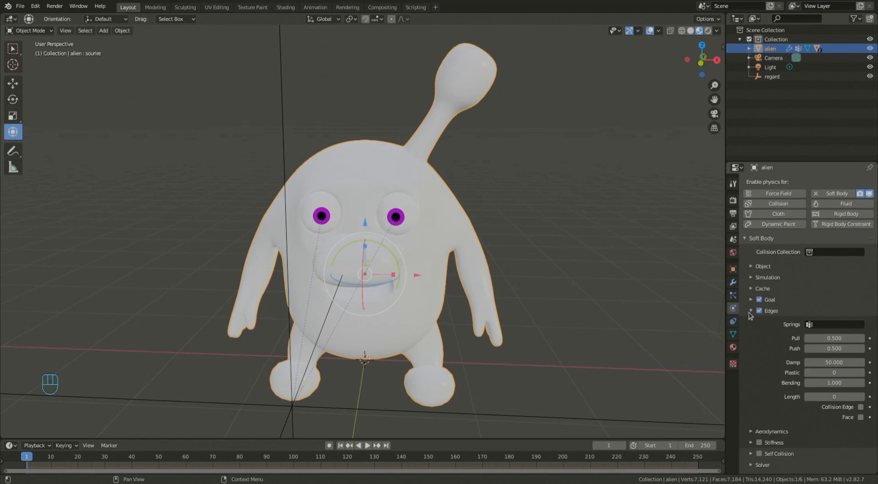
scroll(846, 368, down, 1)
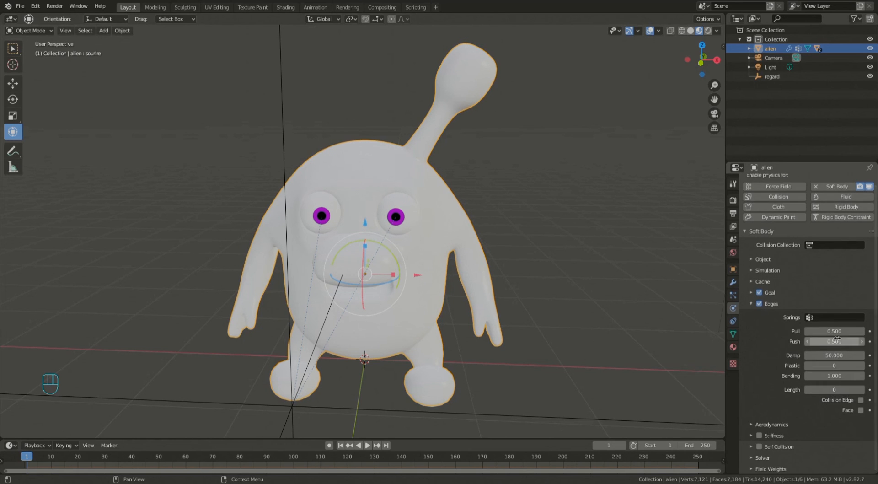
scroll(836, 339, up, 1)
click(751, 266)
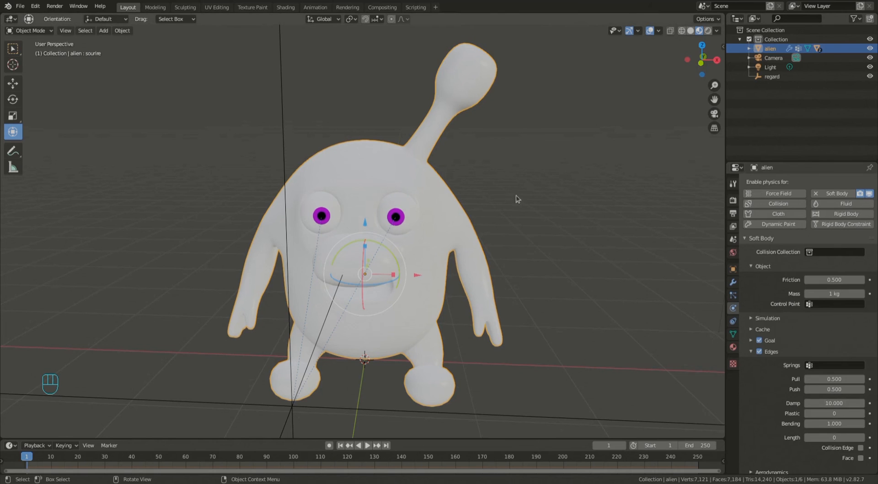
key(space)
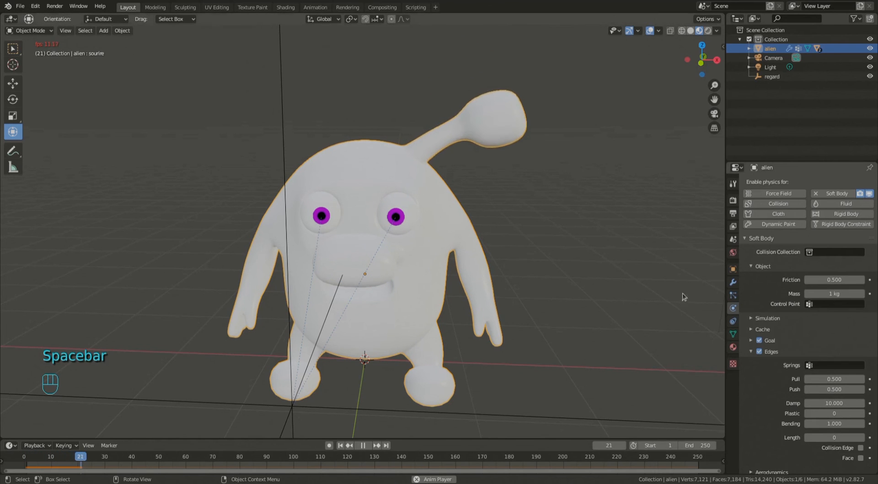
key(Escape)
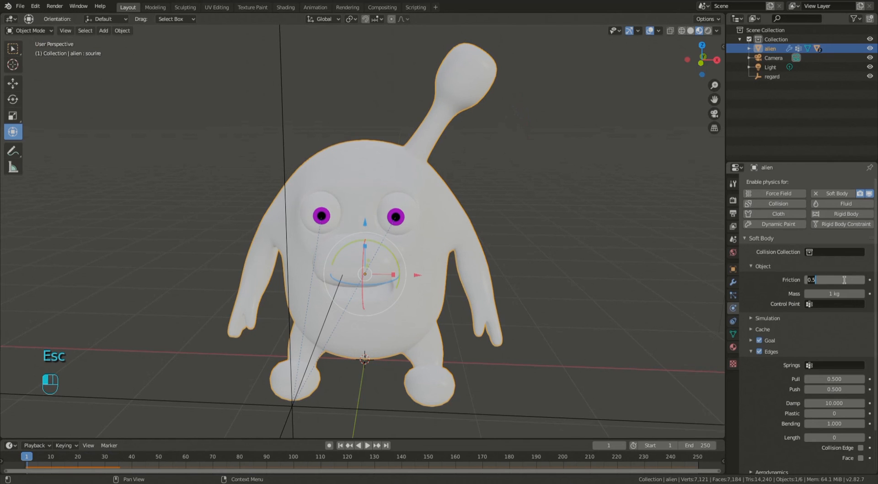
Step: Try a Friction value of 10.000 for the soft body object and play the simulation
text(0)
key(Return)
key(space)
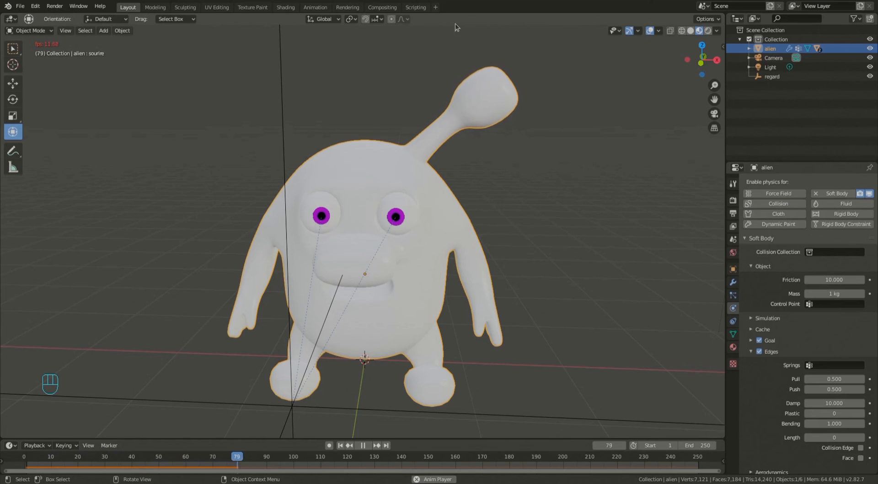
key(Escape)
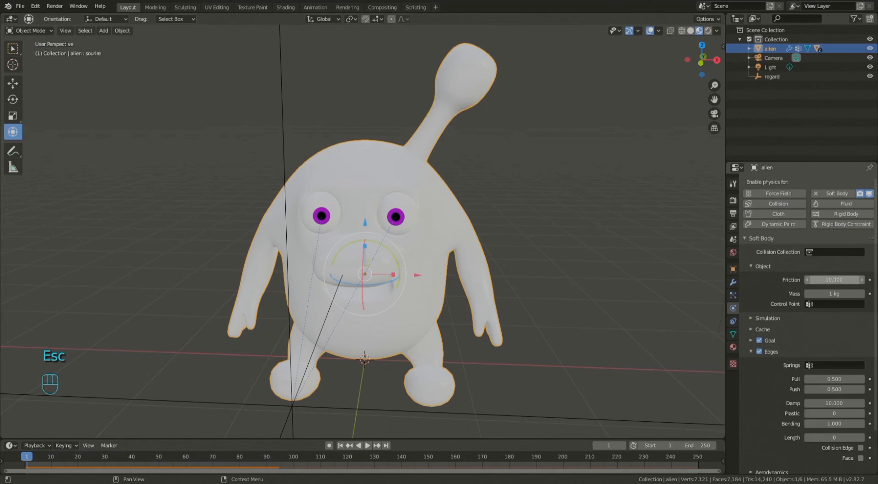
Step: Set the soft body object's Friction to 0.000 and play the simulation
key(Return)
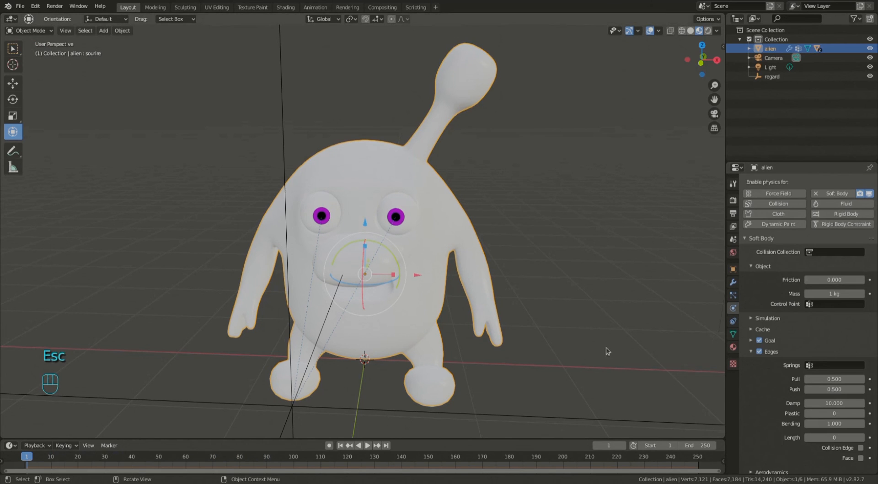
key(space)
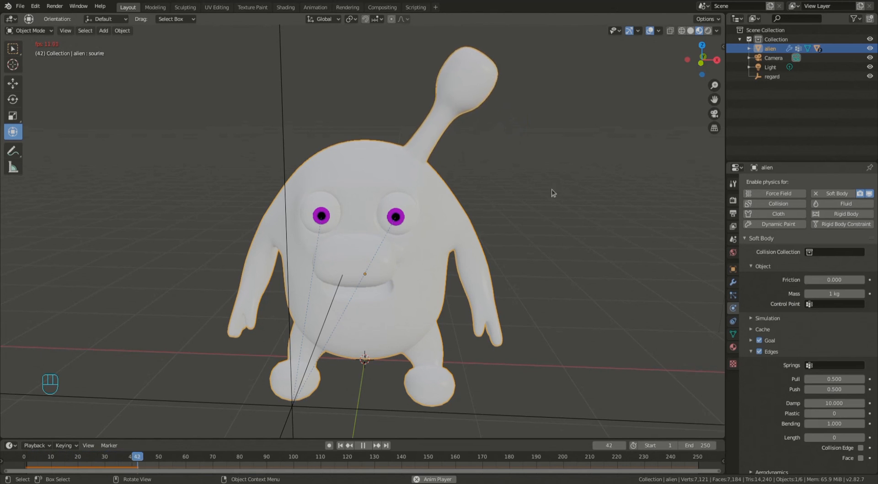
key(Escape)
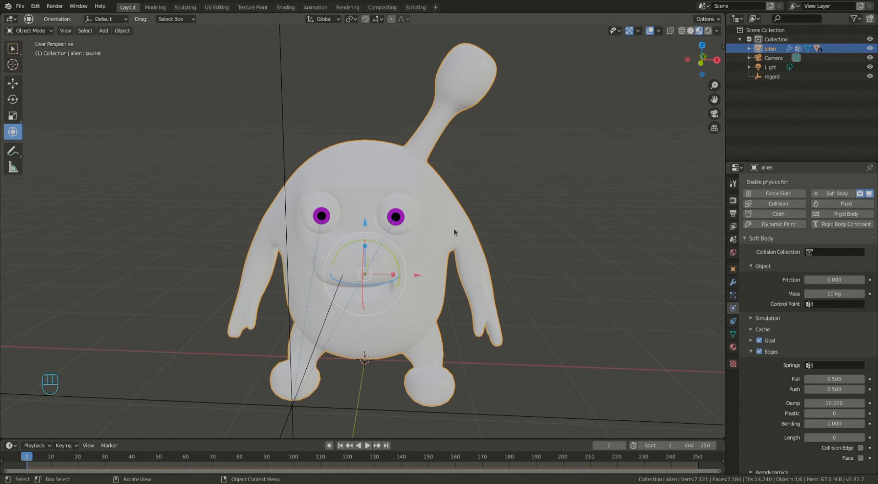
Step: Try a soft body Mass of 10 kg and an edge Bending of 5.000, playing the simulation after each change
key(space)
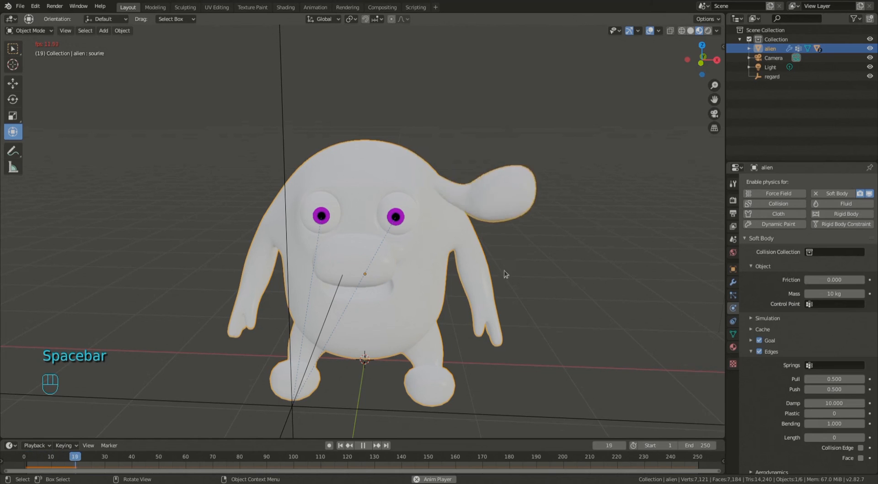
key(Escape)
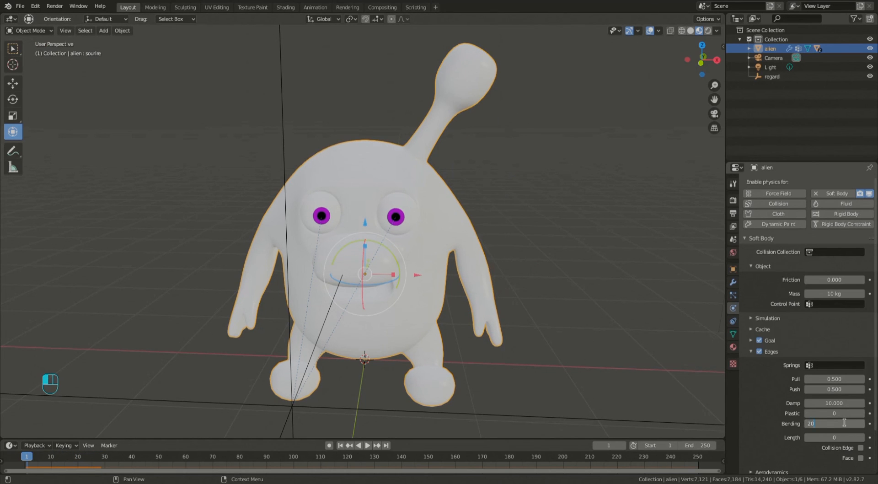
key(BackSpace)
text(5)
key(Return)
key(space)
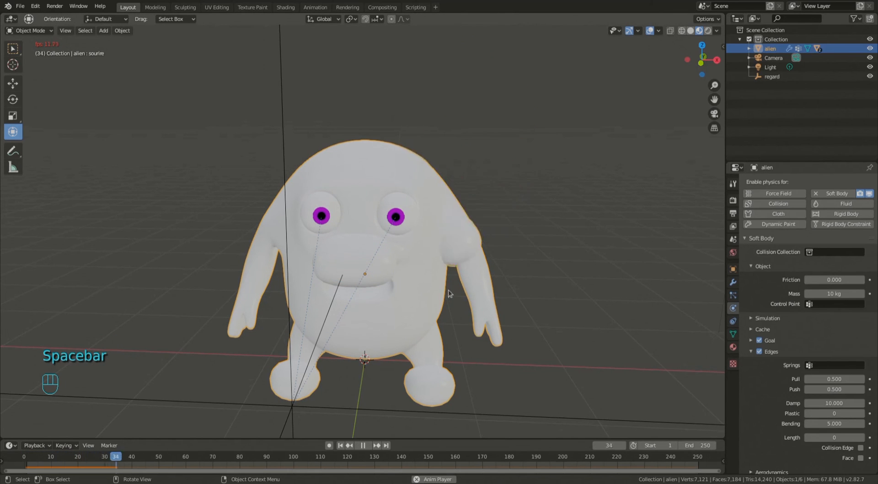
key(Escape)
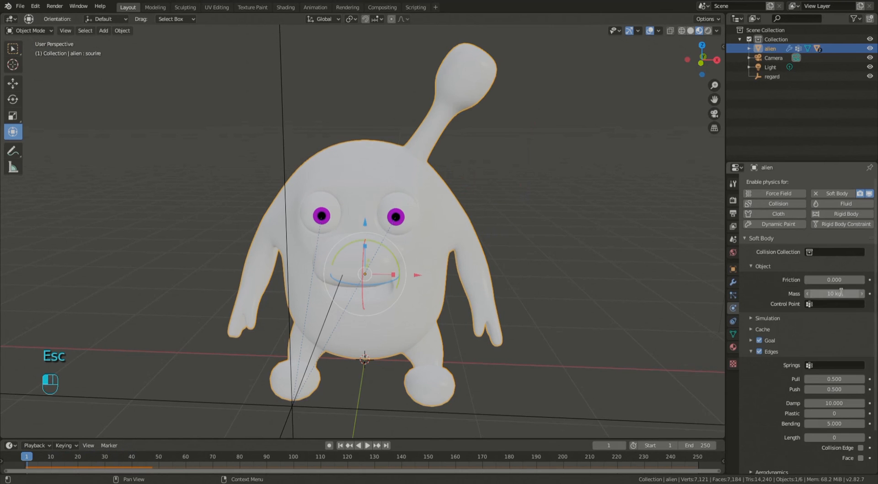
Step: Try soft body Mass values of 5 kg and 0.5 kg, playing the simulation with each
key(Return)
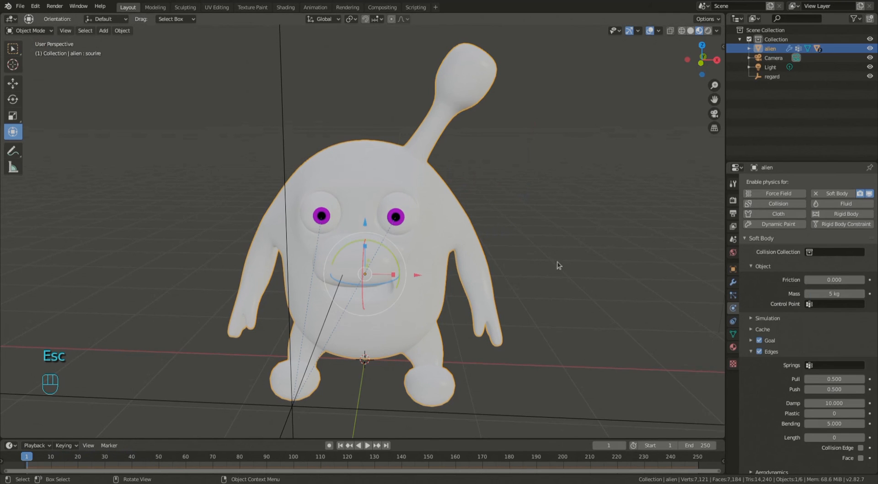
key(space)
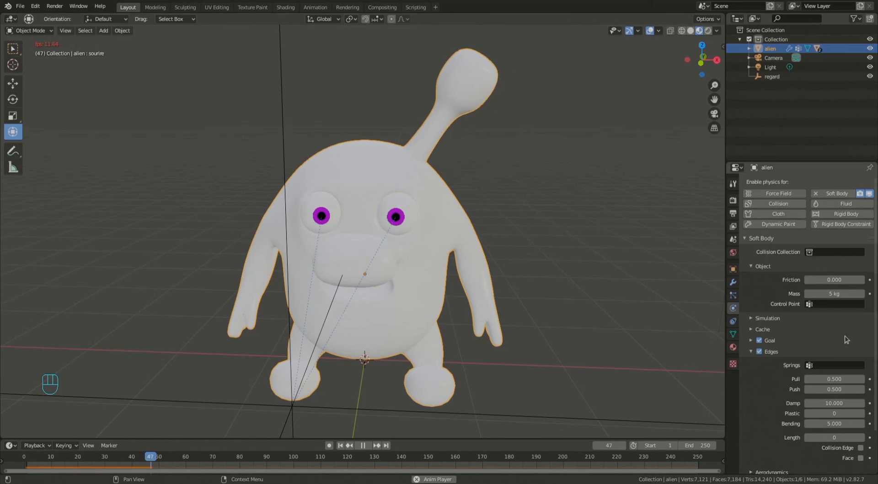
key(Escape)
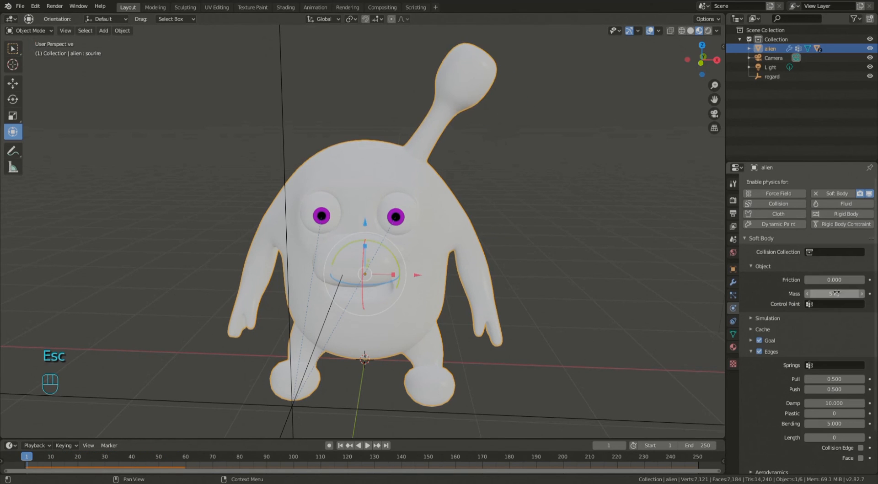
key(Return)
key(space)
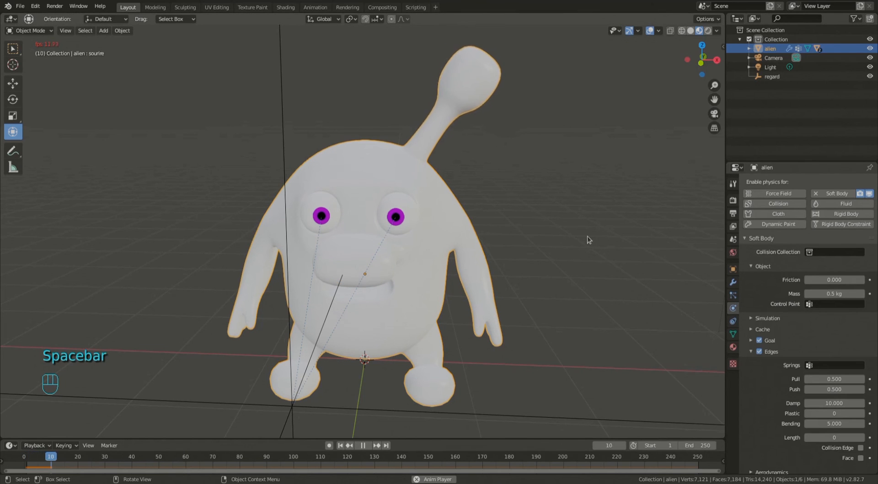
key(Escape)
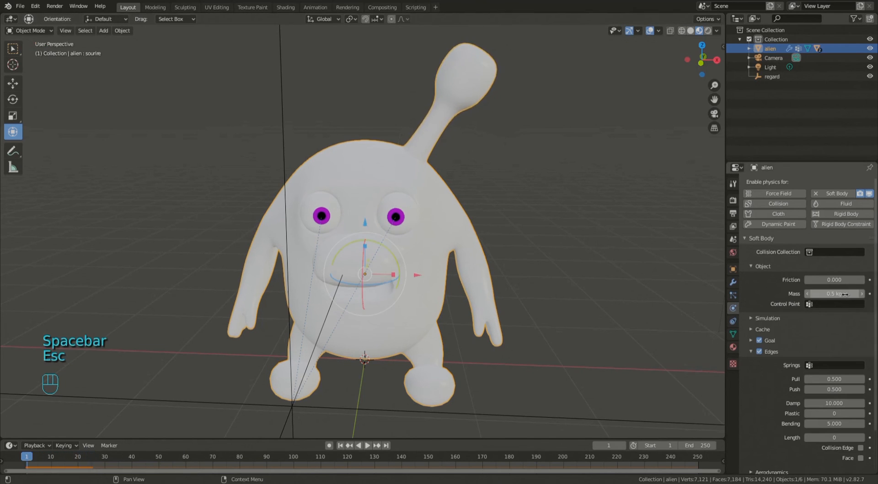
Step: Set the soft body's Mass to 1 kg and the edges' Bending to 1.000, playing the simulation after each change
click(844, 293)
text(1)
key(Return)
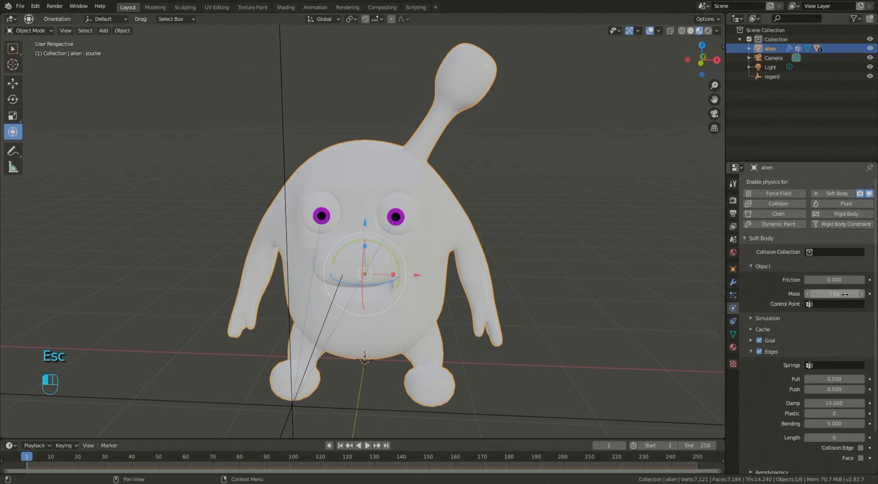
key(space)
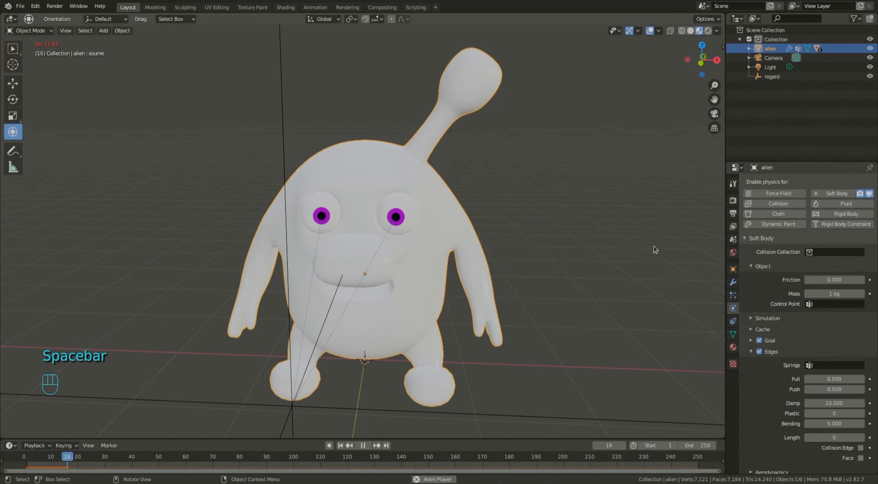
key(Escape)
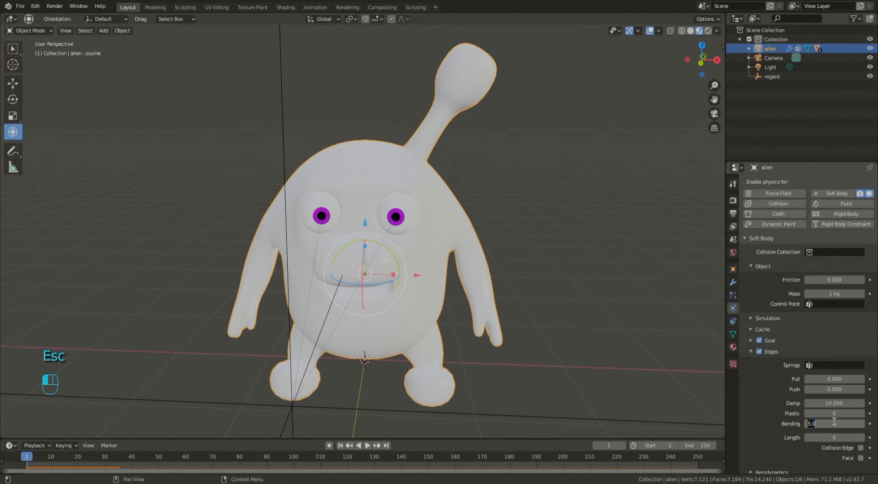
key(Return)
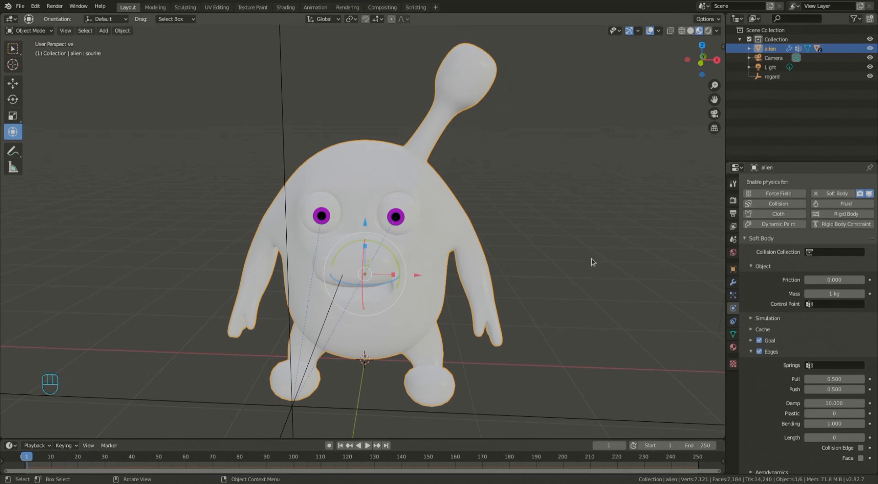
key(space)
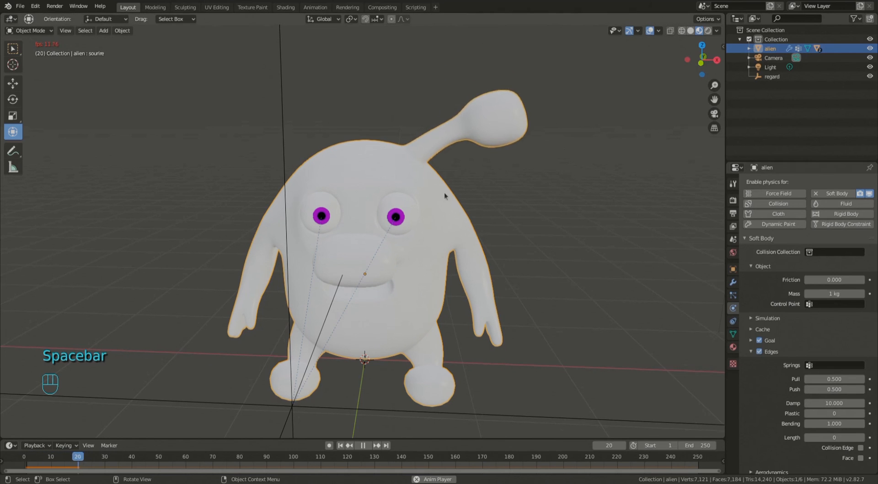